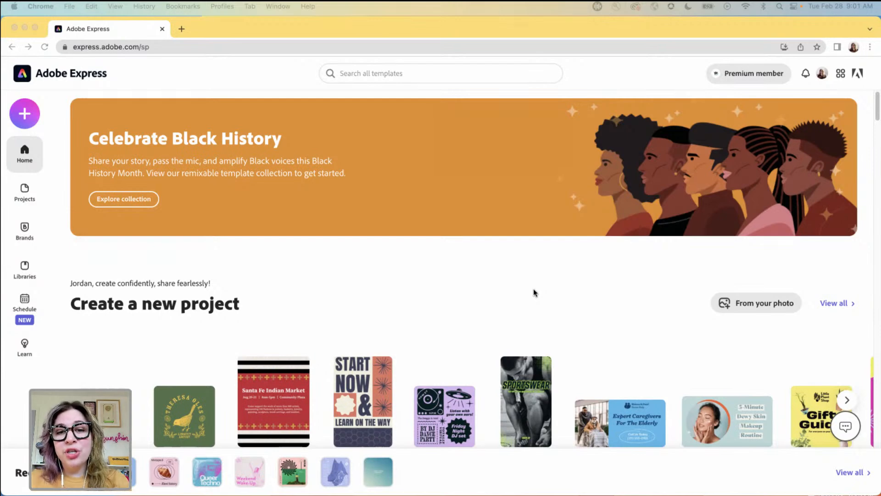
# Step: Search all templates for "album cover"
pyautogui.click(563, 291)
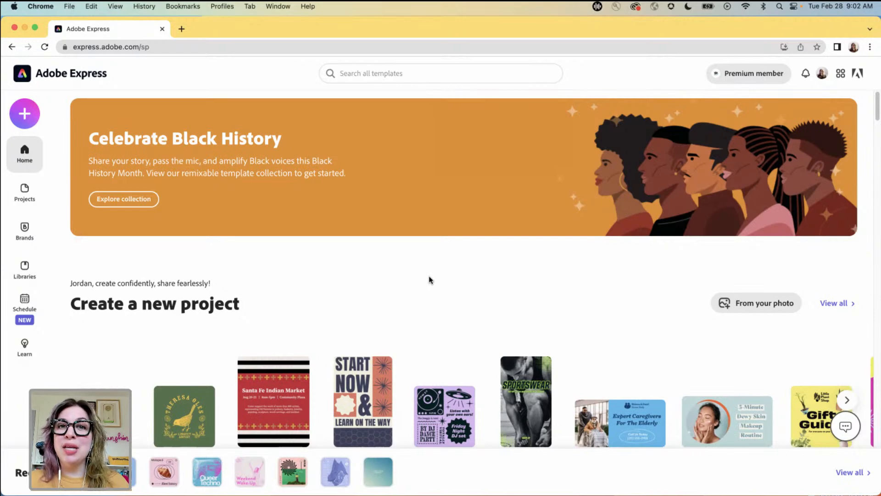
pyautogui.click(380, 75)
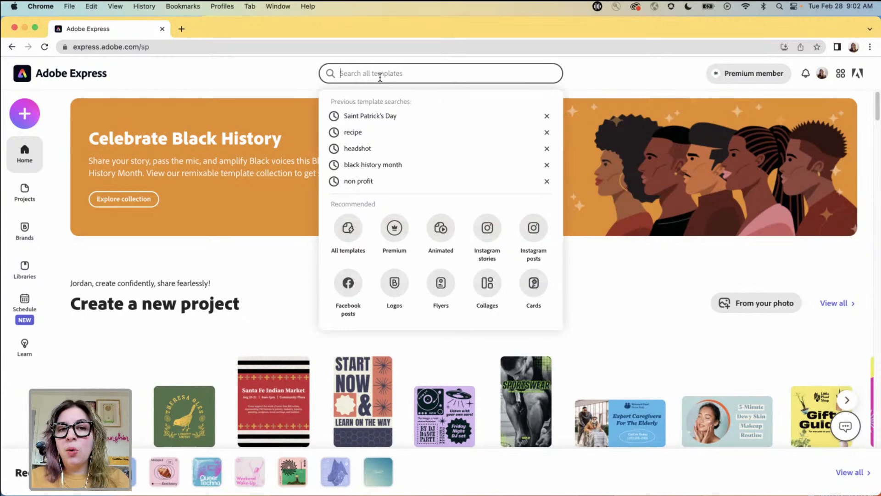
pyautogui.write('al')
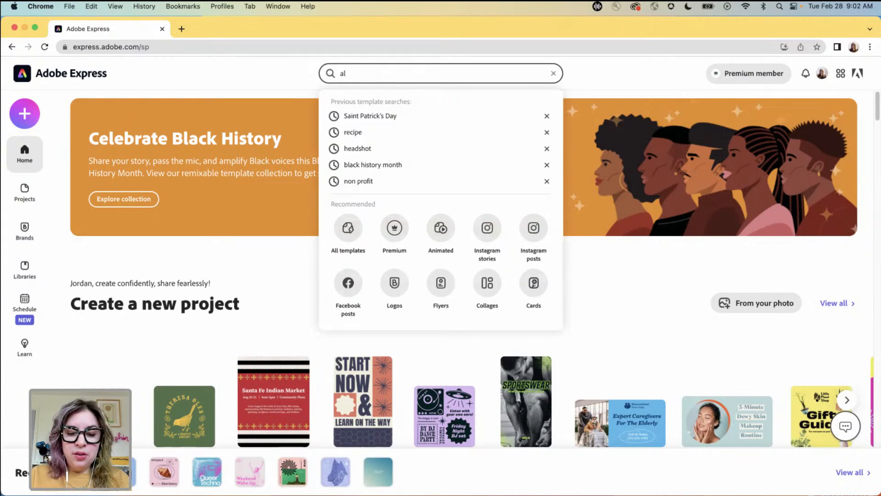
pyautogui.write('bum cover')
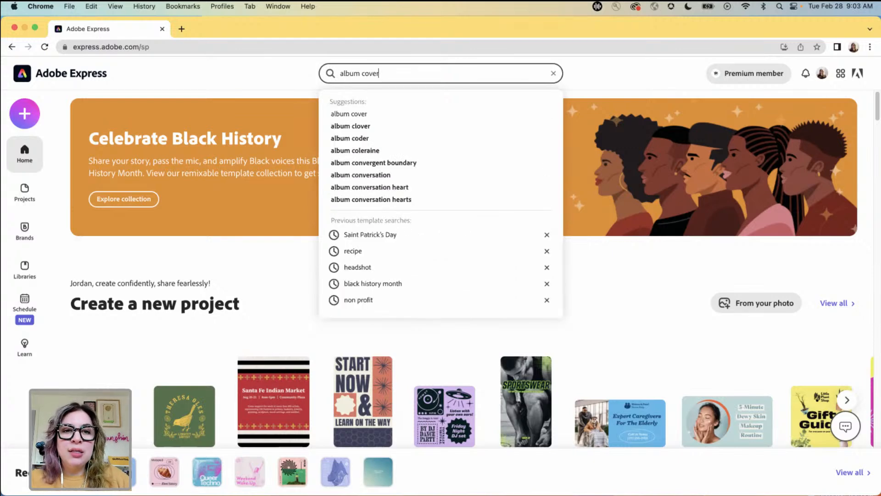
pyautogui.press('Return')
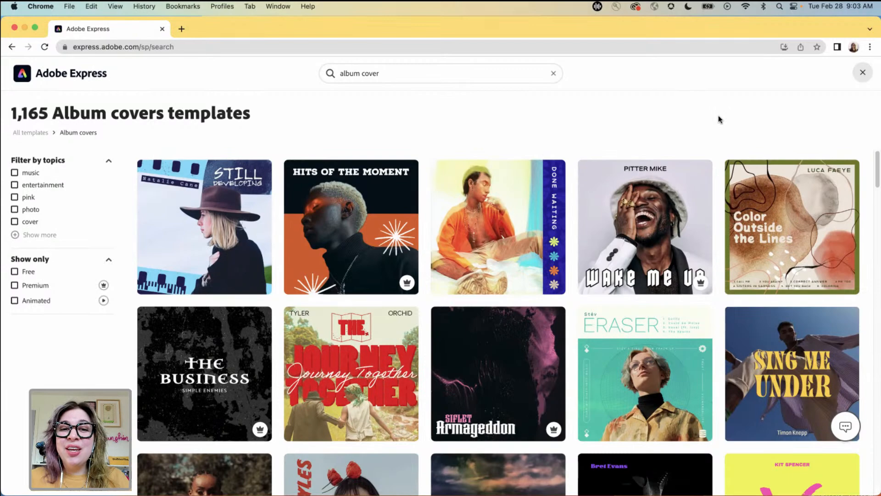
# Step: Browse through the album cover templates to compare their styles, imagery and typography
pyautogui.scroll(-2, 693, 172)
pyautogui.scroll(-5, 707, 215)
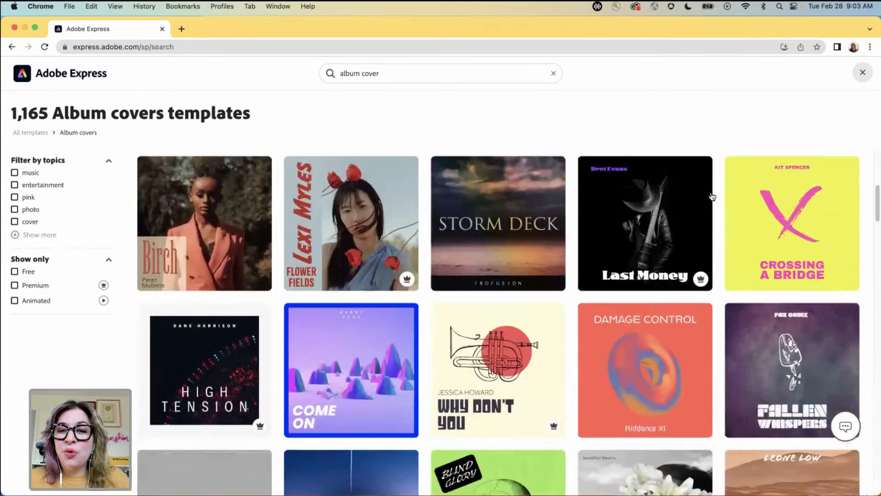
pyautogui.scroll(-2, 713, 214)
pyautogui.scroll(-3, 714, 213)
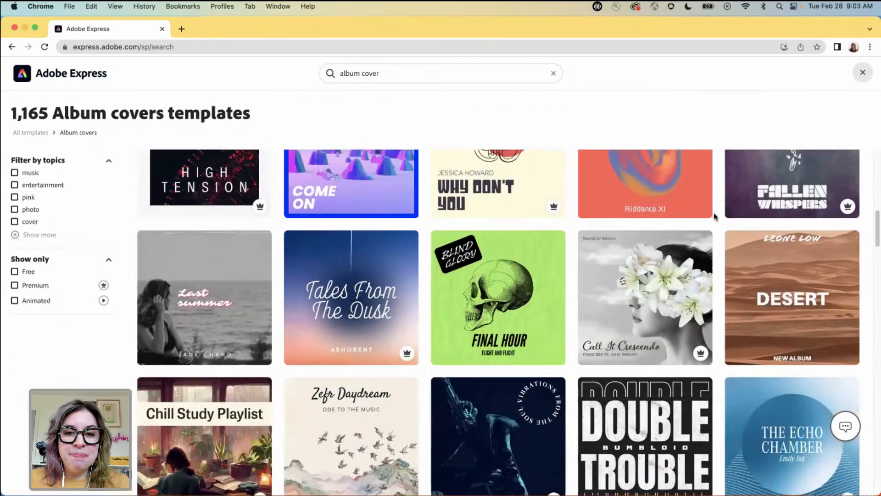
pyautogui.scroll(-1, 714, 214)
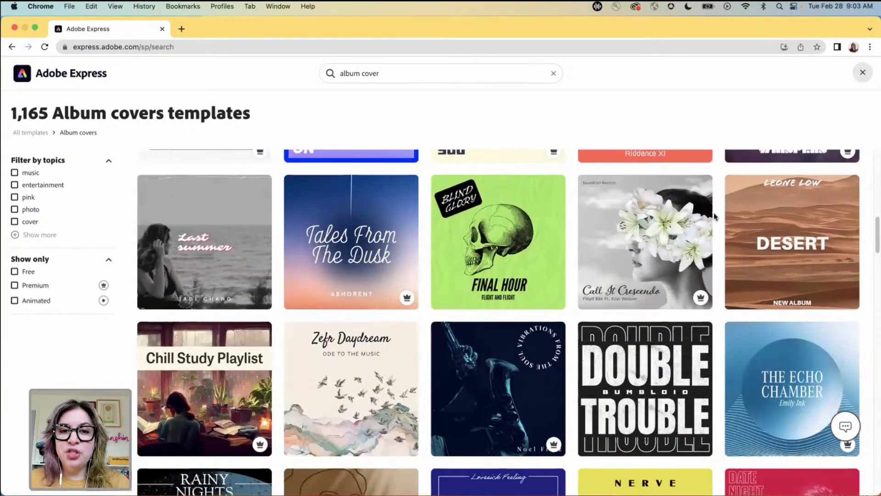
pyautogui.scroll(-1, 714, 215)
pyautogui.scroll(-2, 714, 214)
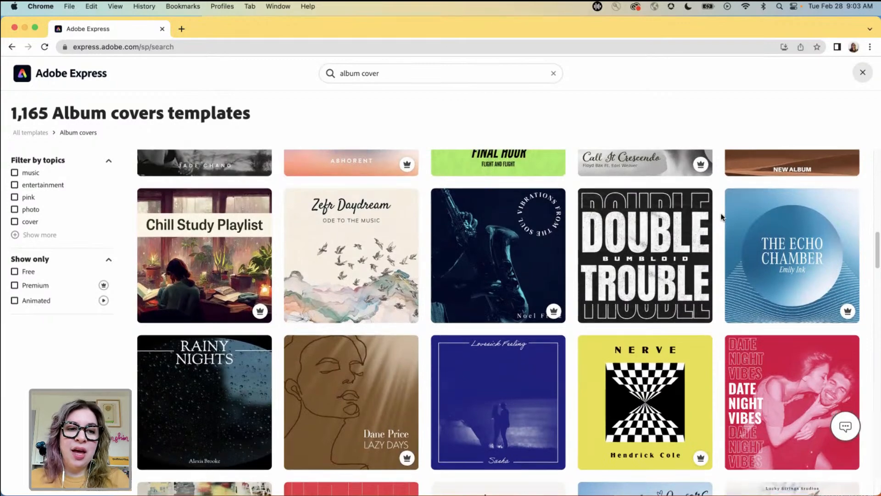
pyautogui.scroll(-3, 722, 215)
pyautogui.scroll(-1, 722, 216)
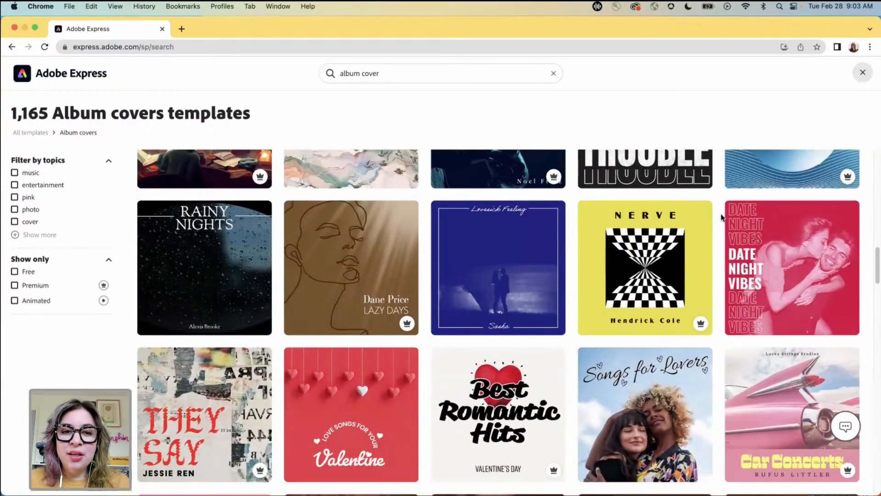
pyautogui.scroll(-3, 722, 217)
pyautogui.scroll(-1, 722, 216)
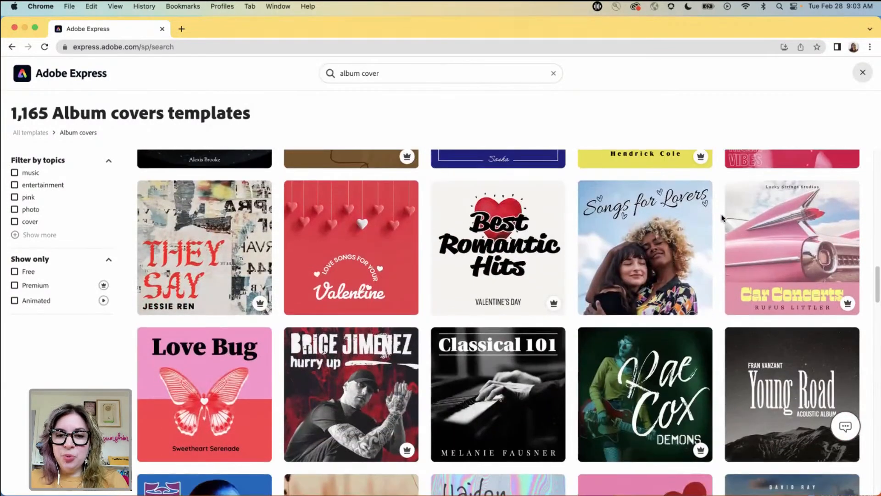
pyautogui.scroll(-4, 722, 216)
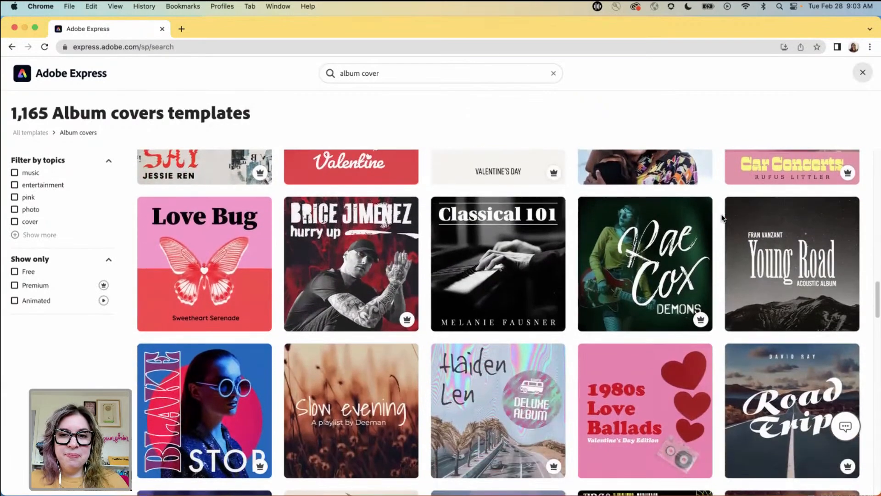
pyautogui.scroll(-1, 722, 216)
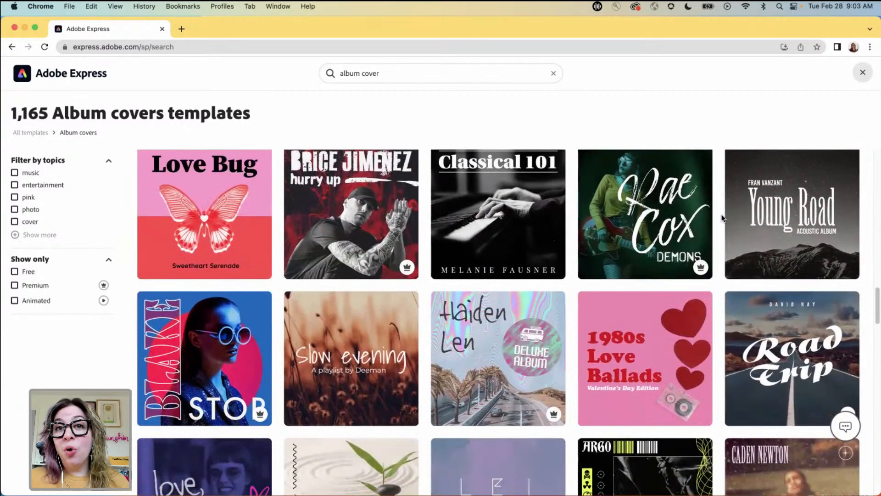
pyautogui.scroll(-2, 722, 217)
pyautogui.scroll(-1, 721, 217)
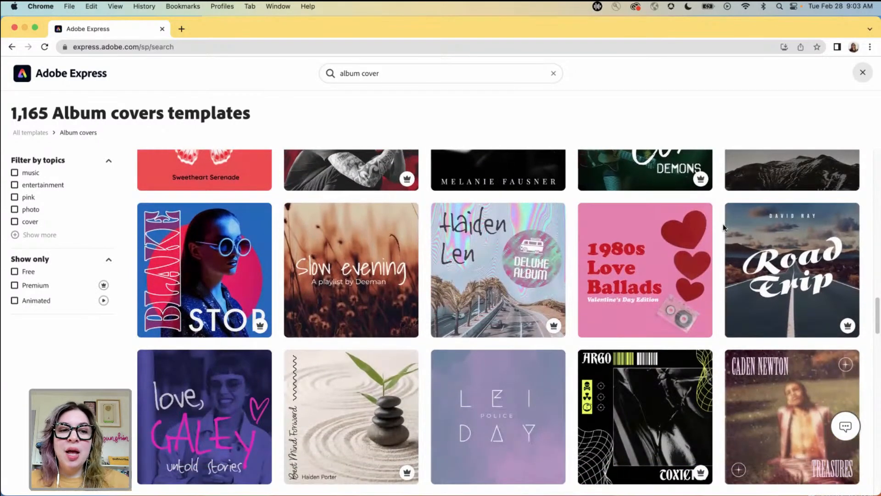
pyautogui.scroll(-2, 723, 224)
pyautogui.scroll(-8, 723, 228)
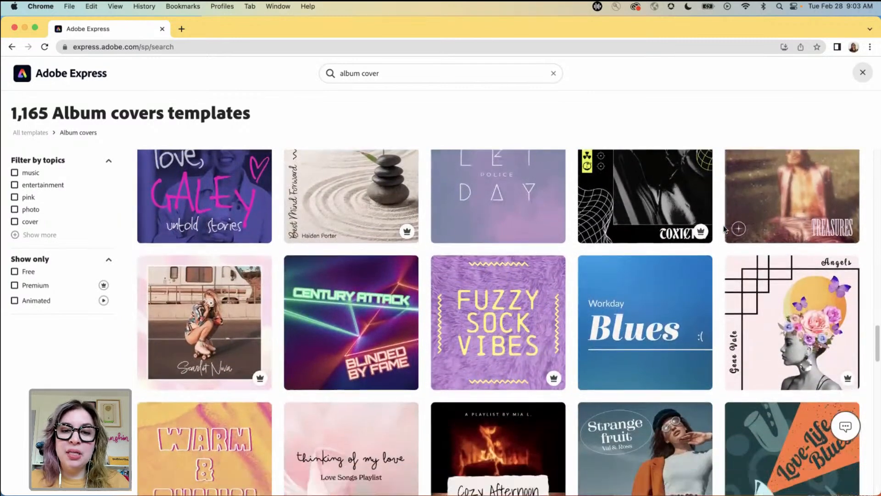
pyautogui.scroll(-2, 724, 228)
pyautogui.moveTo(443, 282)
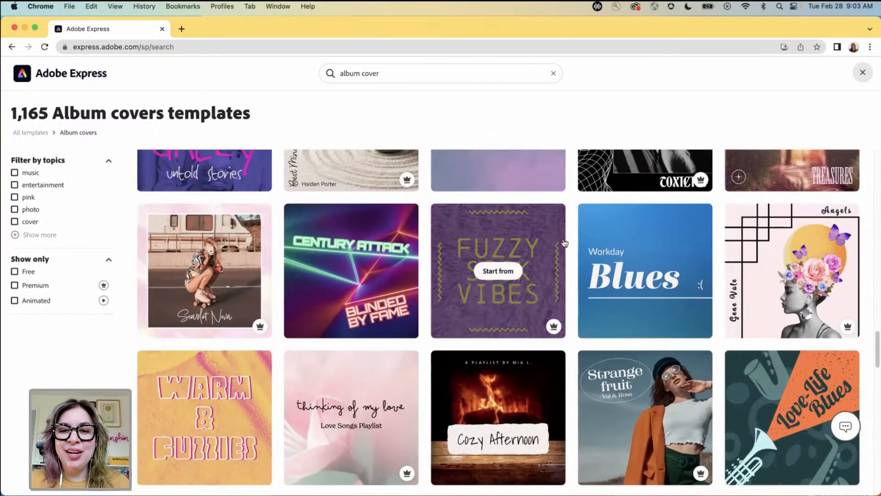
pyautogui.scroll(-1, 570, 230)
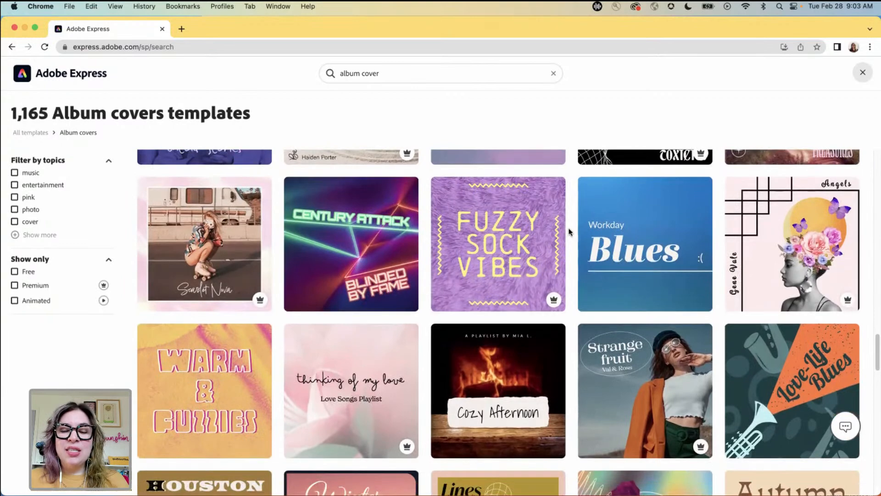
pyautogui.scroll(-1, 570, 232)
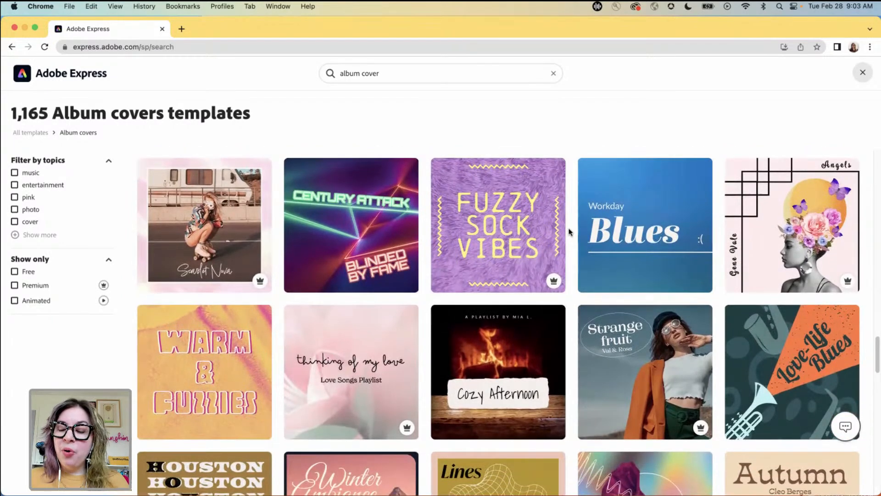
pyautogui.scroll(-3, 569, 231)
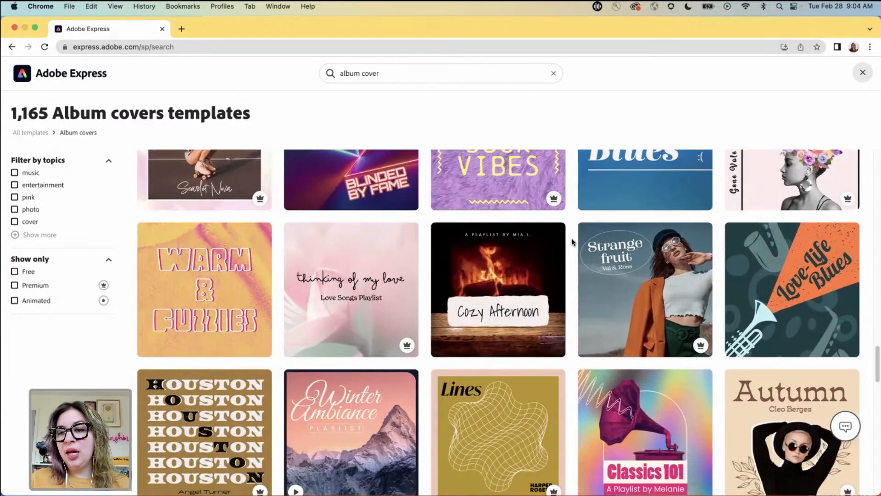
pyautogui.scroll(-4, 571, 236)
pyautogui.scroll(-3, 572, 243)
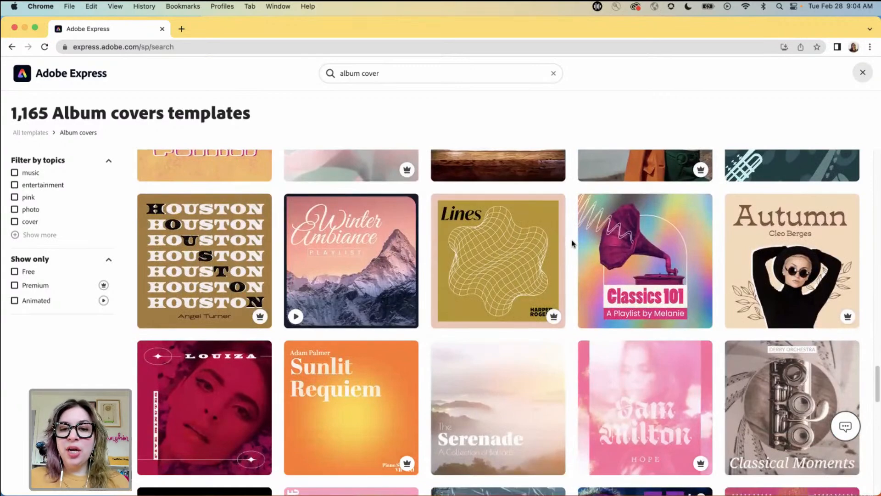
pyautogui.scroll(-2, 572, 244)
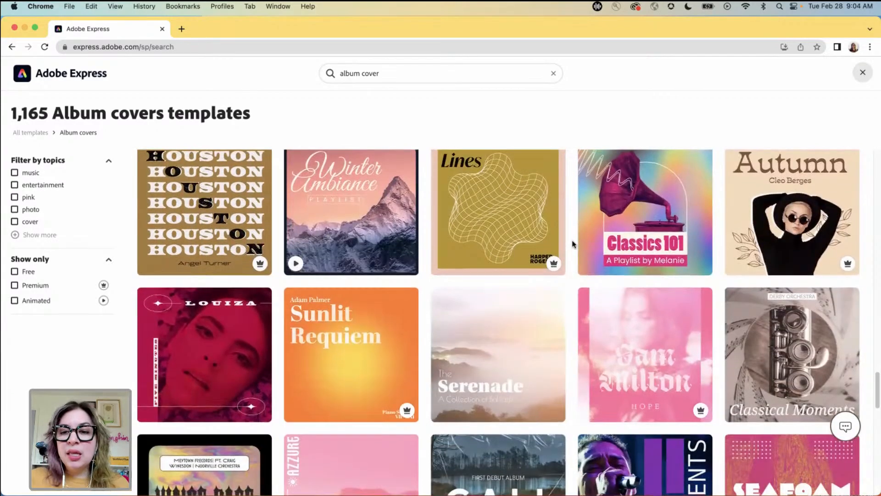
pyautogui.scroll(-2, 572, 244)
pyautogui.scroll(-4, 572, 244)
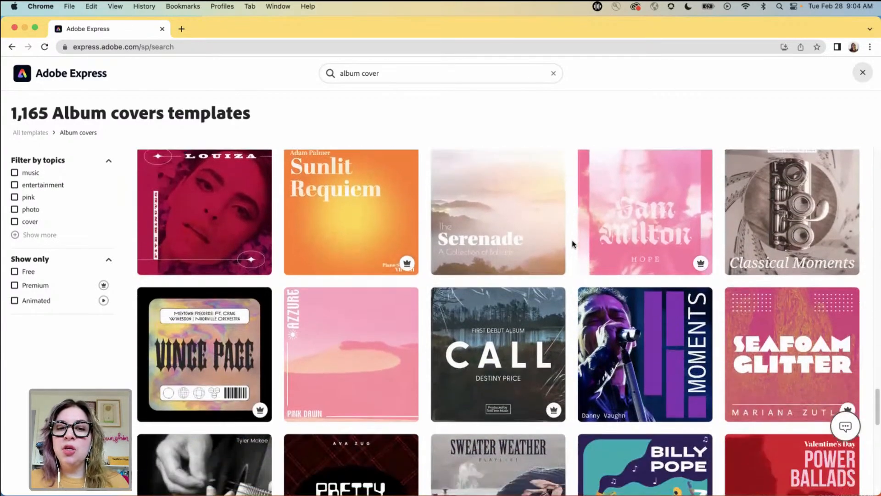
pyautogui.scroll(-4, 572, 244)
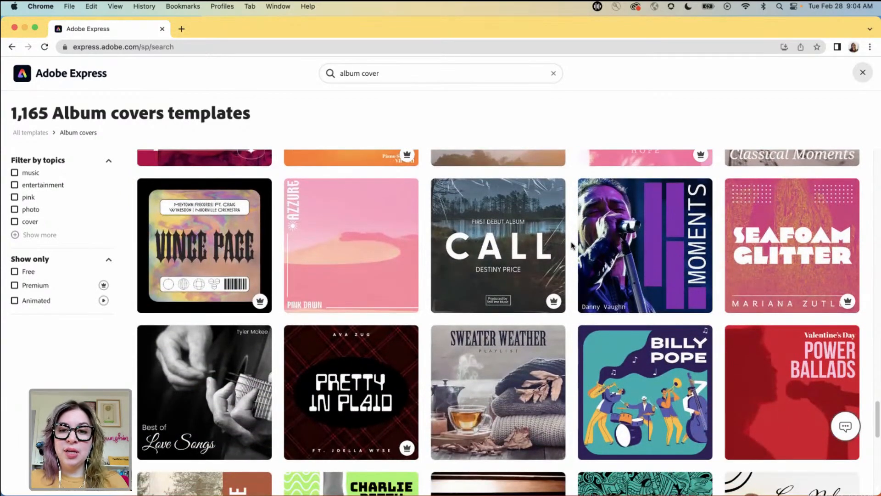
pyautogui.scroll(-2, 571, 241)
pyautogui.scroll(-2, 571, 245)
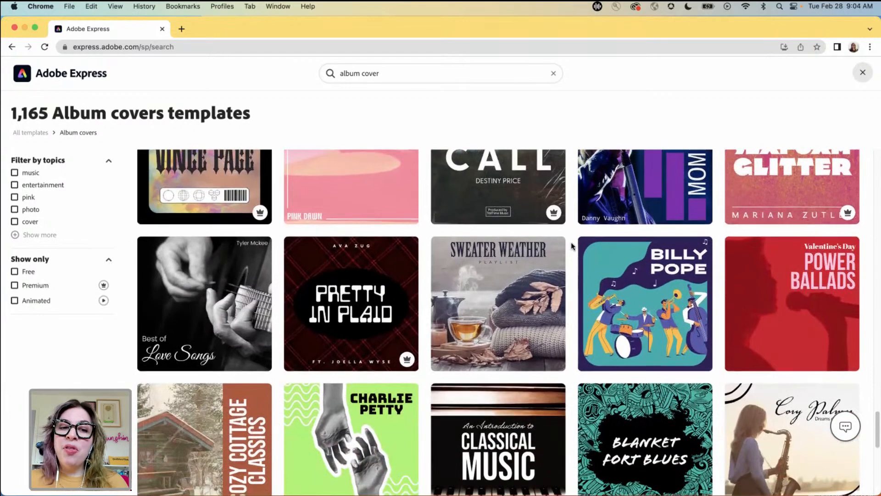
pyautogui.scroll(-2, 571, 246)
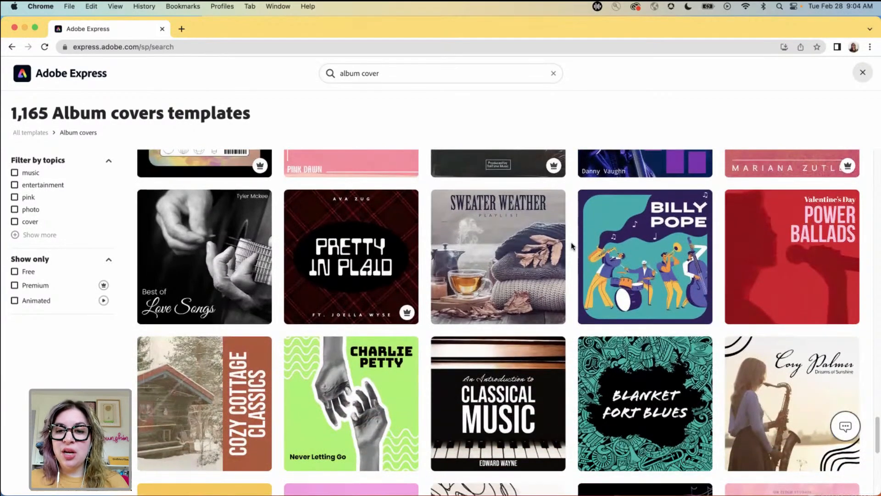
pyautogui.scroll(-1, 571, 243)
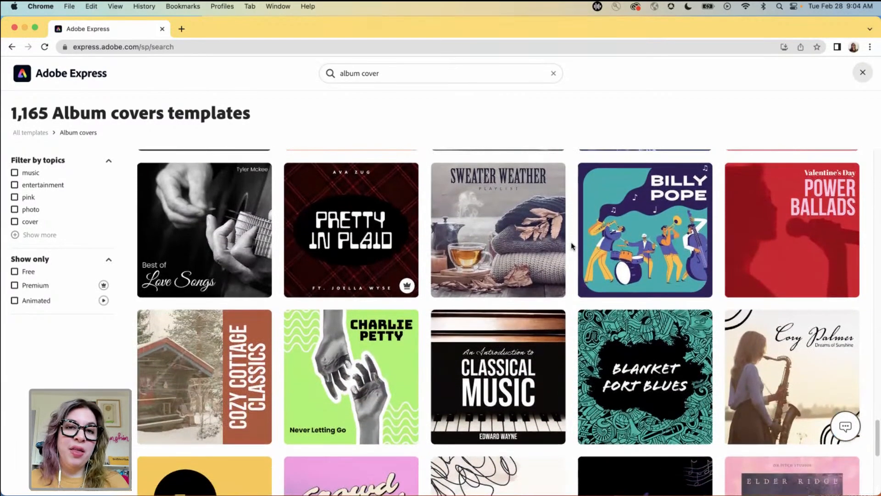
pyautogui.scroll(-5, 571, 245)
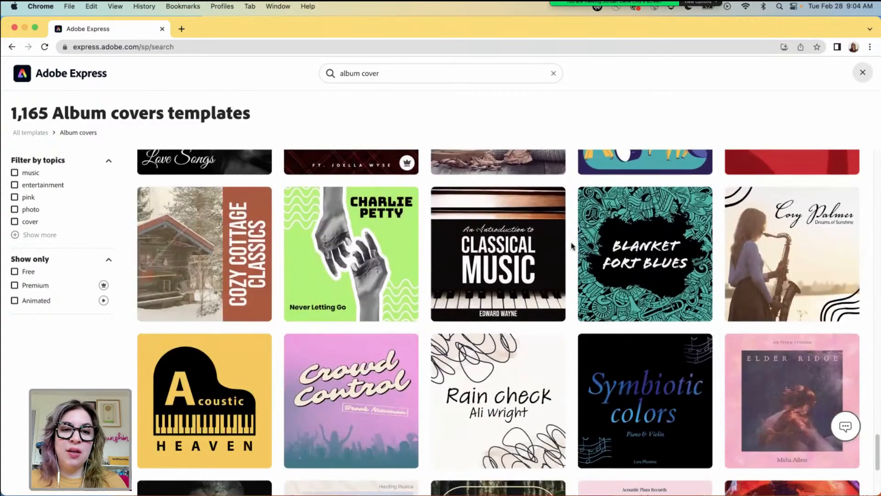
pyautogui.scroll(-6, 571, 241)
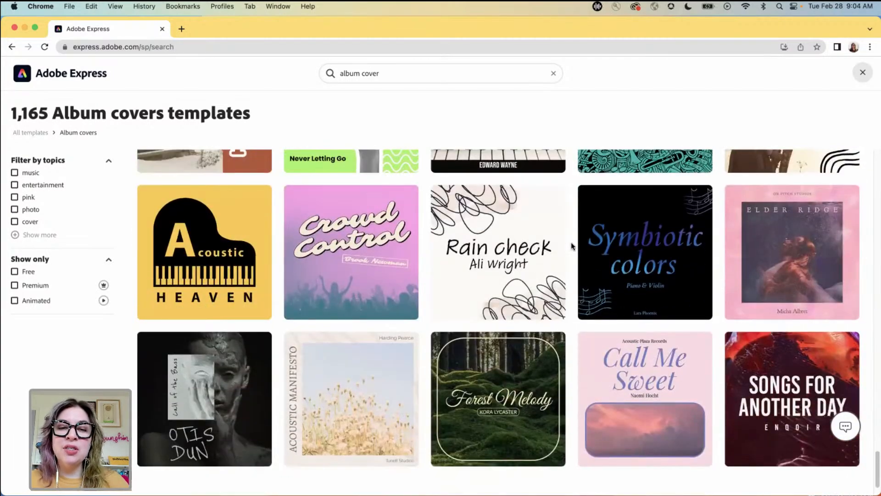
pyautogui.scroll(-2, 571, 242)
pyautogui.scroll(-5, 571, 241)
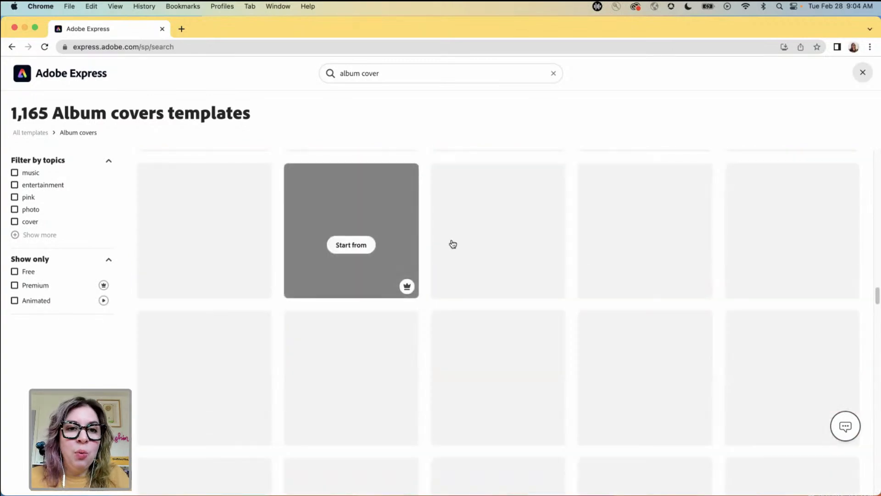
# Step: Replace the template search term with "playlist" and look through the matching album cover templates
pyautogui.tripleClick(433, 73)
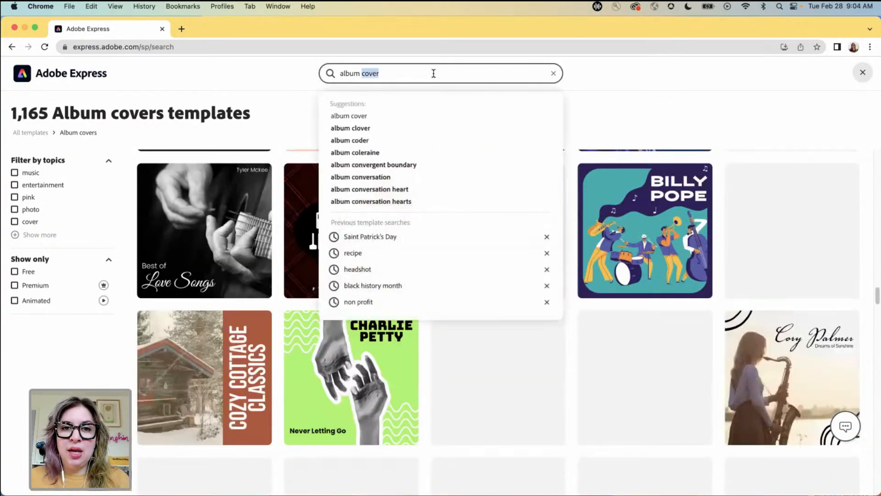
pyautogui.write('podcast')
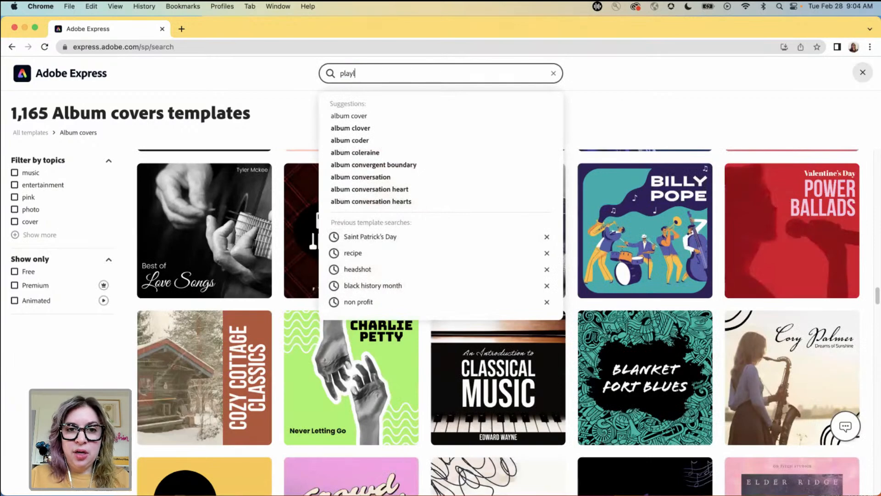
pyautogui.press('Return')
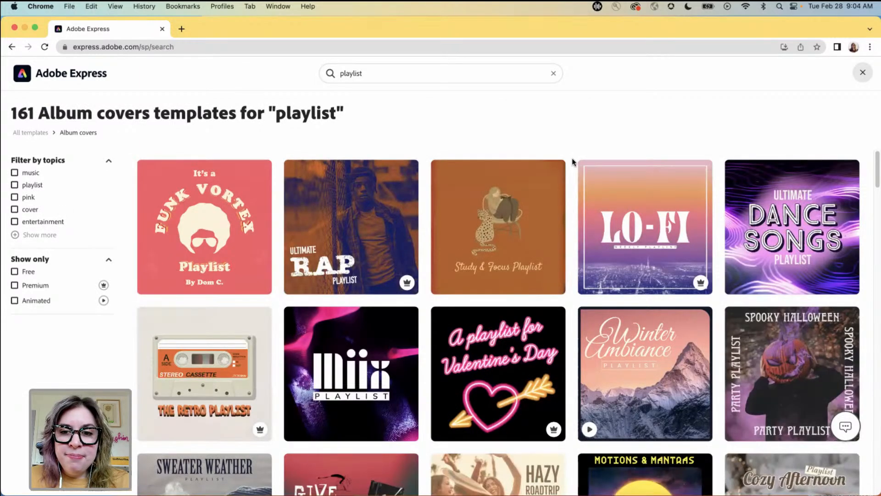
pyautogui.scroll(-3, 571, 158)
pyautogui.scroll(-2, 571, 158)
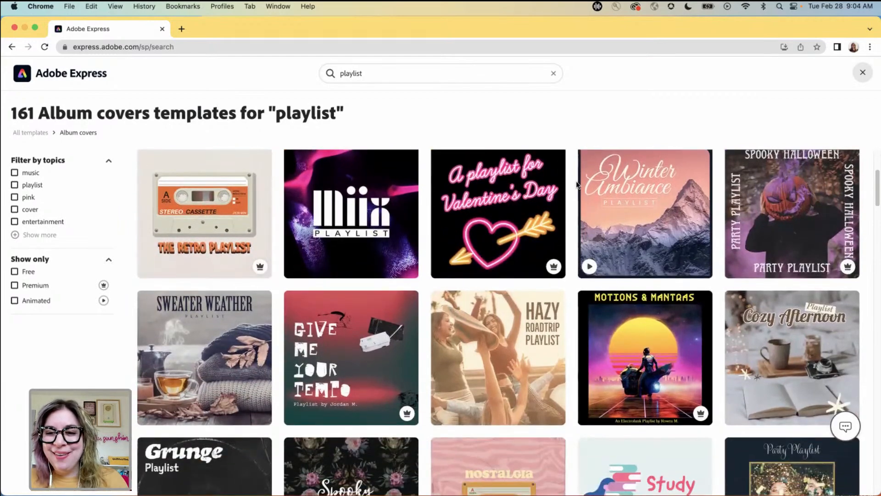
pyautogui.scroll(4, 576, 181)
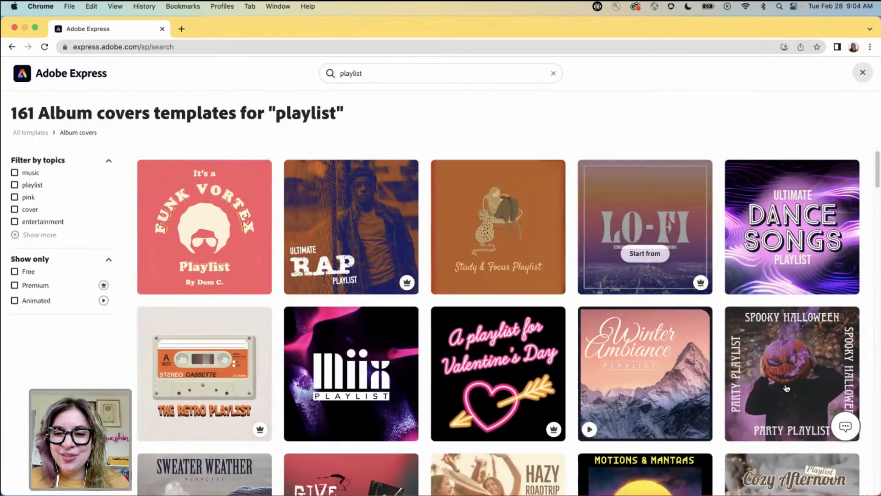
pyautogui.scroll(-4, 591, 241)
pyautogui.scroll(-2, 590, 241)
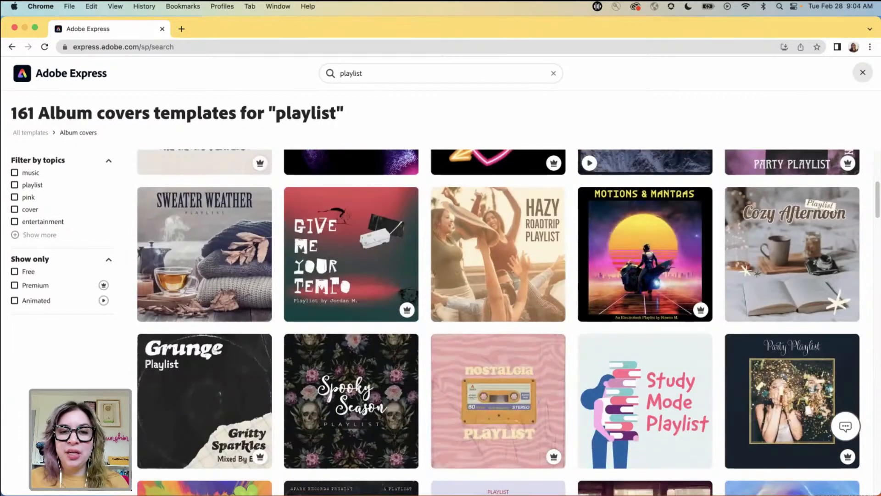
# Step: Switch to Spotify to look at the cover images in the playlist library, and return to the Adobe Express template results
pyautogui.click(319, 494)
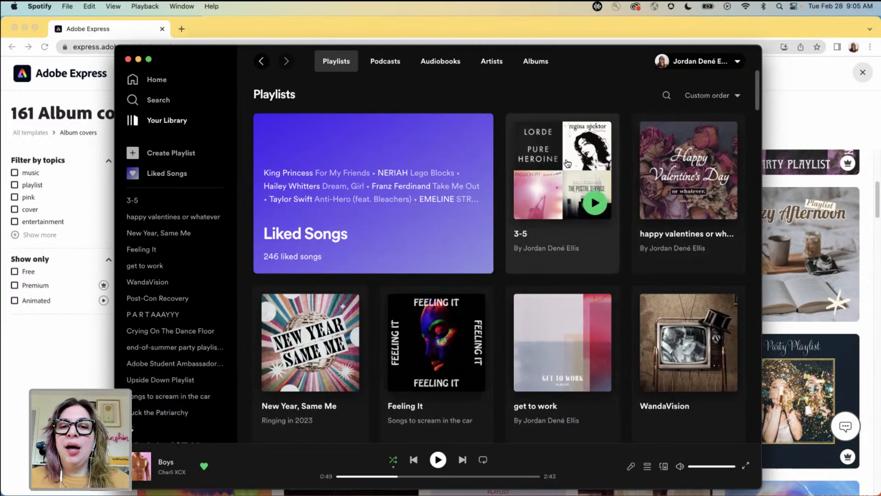
pyautogui.click(584, 28)
# Step: Examine further rows of the "playlist" cover templates for themes, imagery and lettering styles, and return to the first results
pyautogui.scroll(-5, 573, 202)
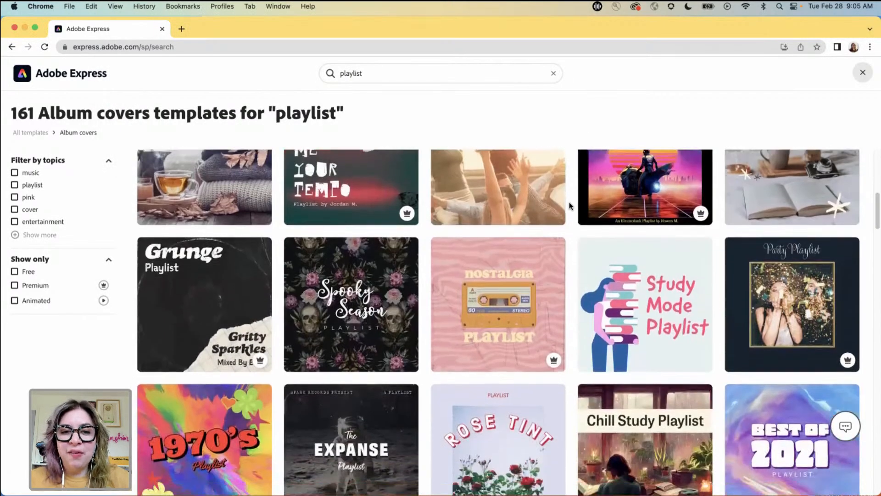
pyautogui.scroll(-3, 568, 206)
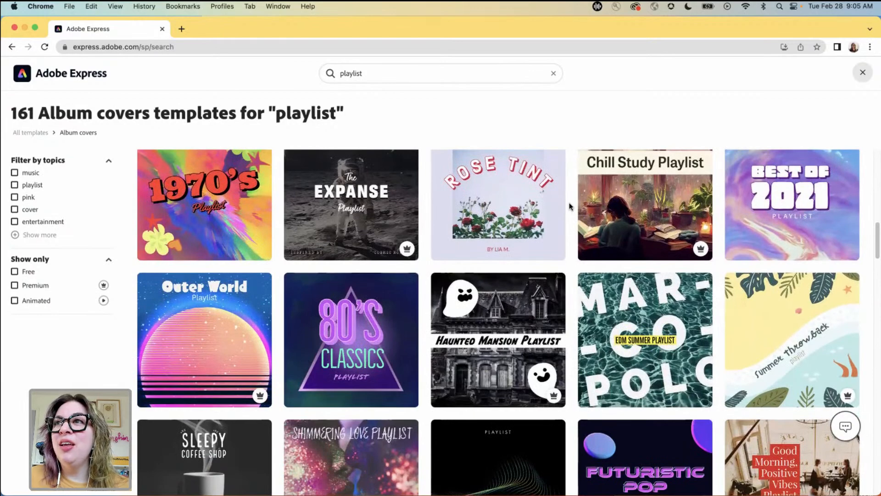
pyautogui.scroll(-2, 569, 206)
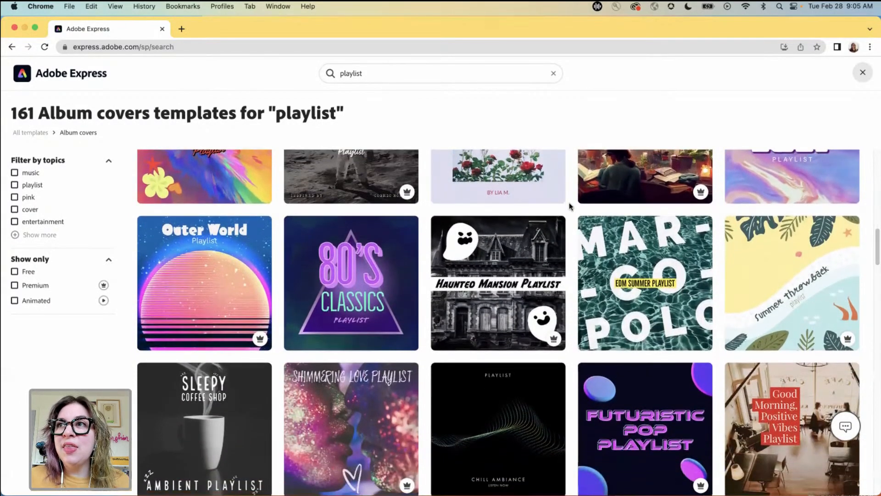
pyautogui.scroll(-1, 569, 206)
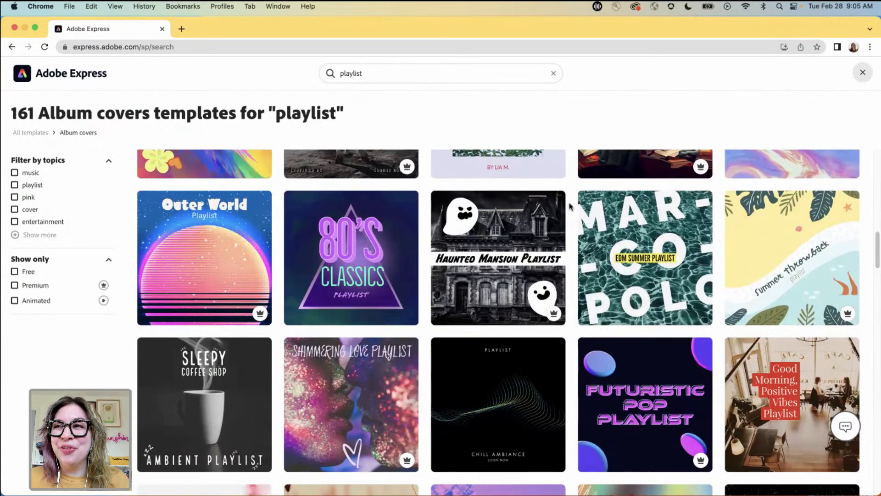
pyautogui.moveTo(579, 201)
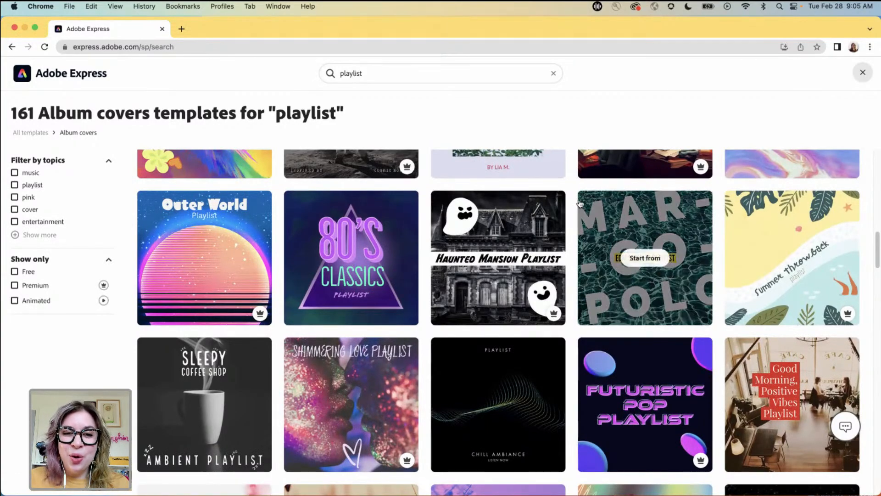
pyautogui.scroll(-5, 574, 189)
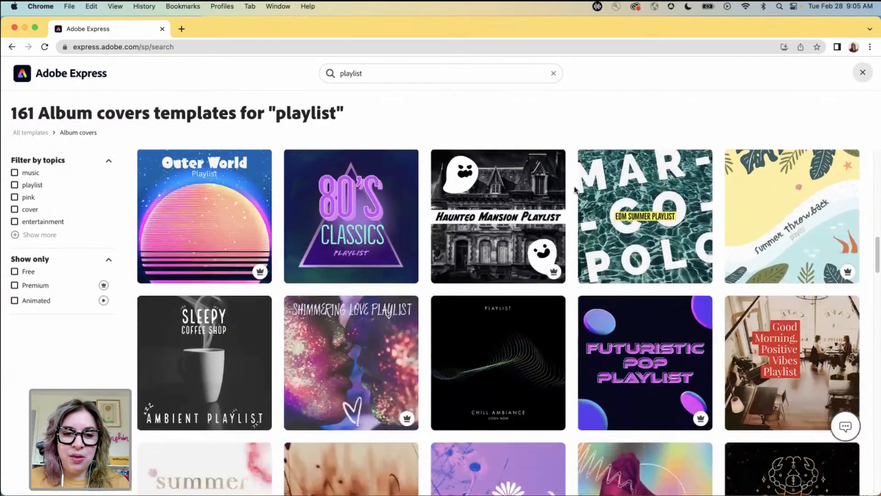
pyautogui.scroll(-3, 574, 189)
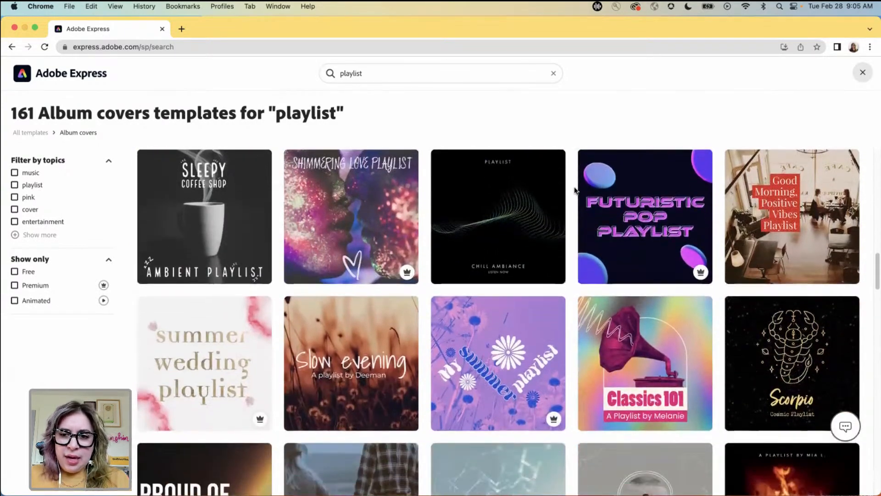
pyautogui.scroll(-3, 575, 189)
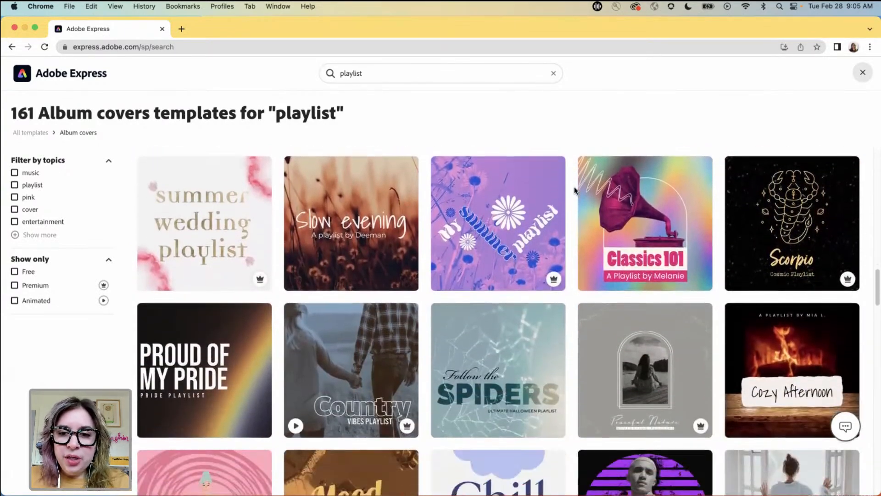
pyautogui.scroll(-3, 574, 186)
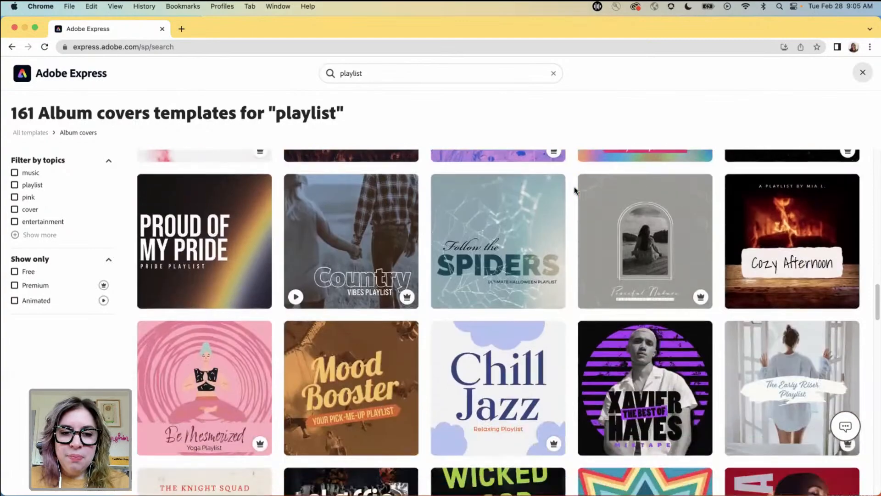
pyautogui.scroll(-2, 575, 189)
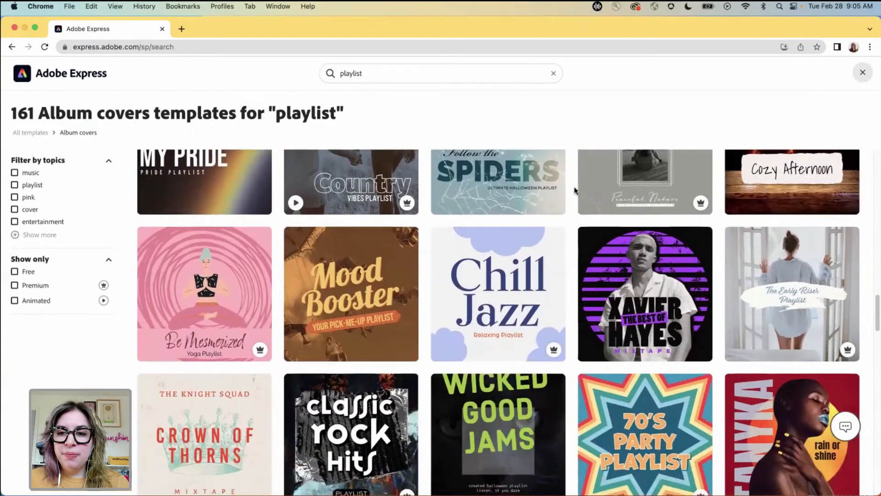
pyautogui.scroll(-4, 574, 189)
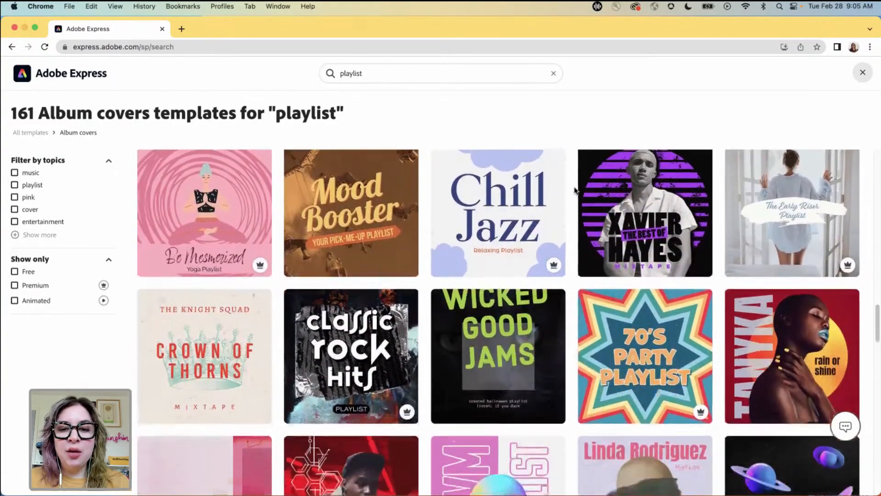
pyautogui.scroll(-2, 574, 189)
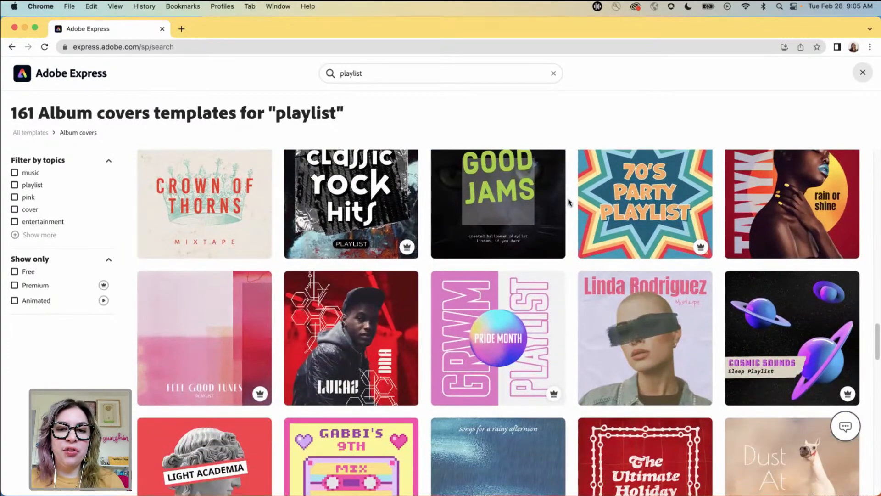
pyautogui.scroll(-4, 568, 202)
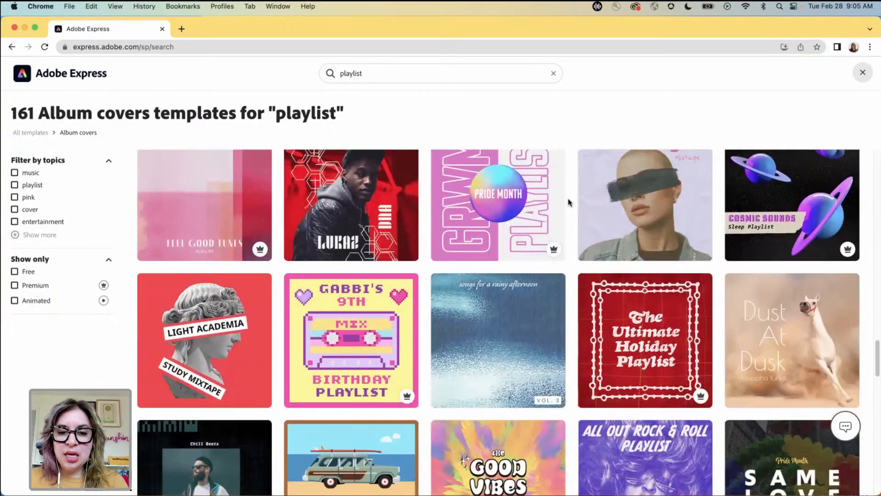
pyautogui.scroll(-4, 568, 202)
pyautogui.scroll(7, 568, 202)
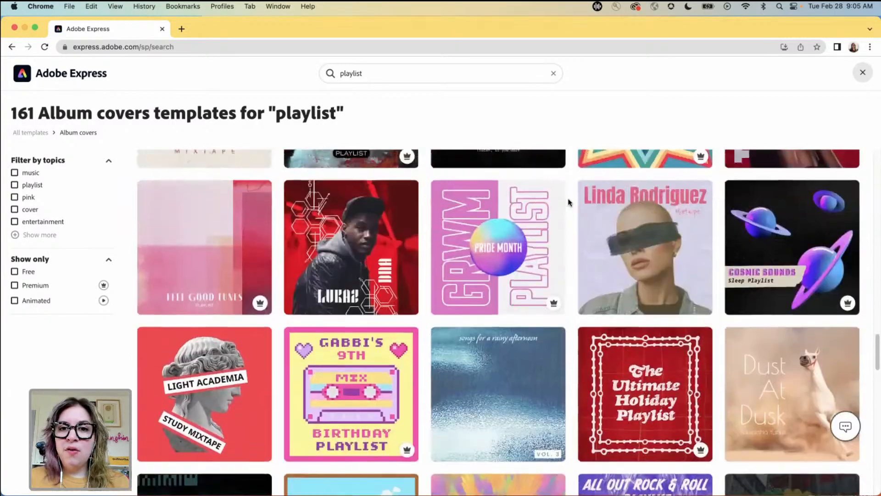
pyautogui.scroll(20, 568, 202)
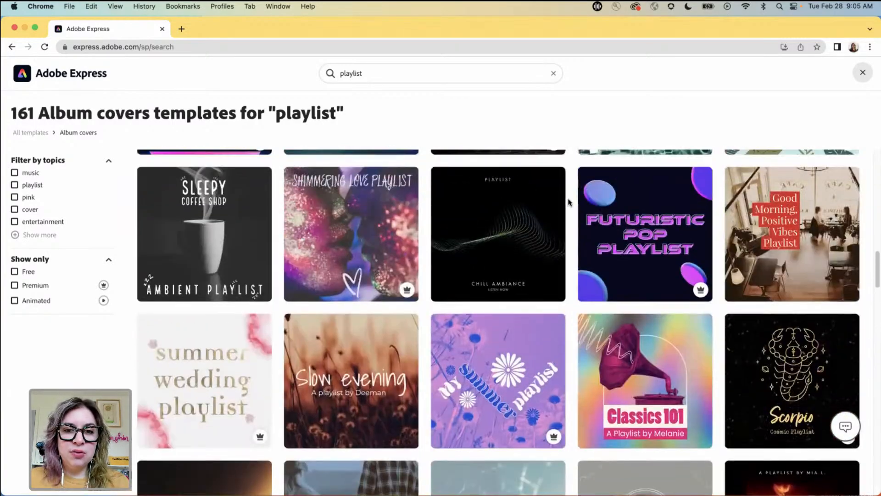
pyautogui.scroll(11, 568, 202)
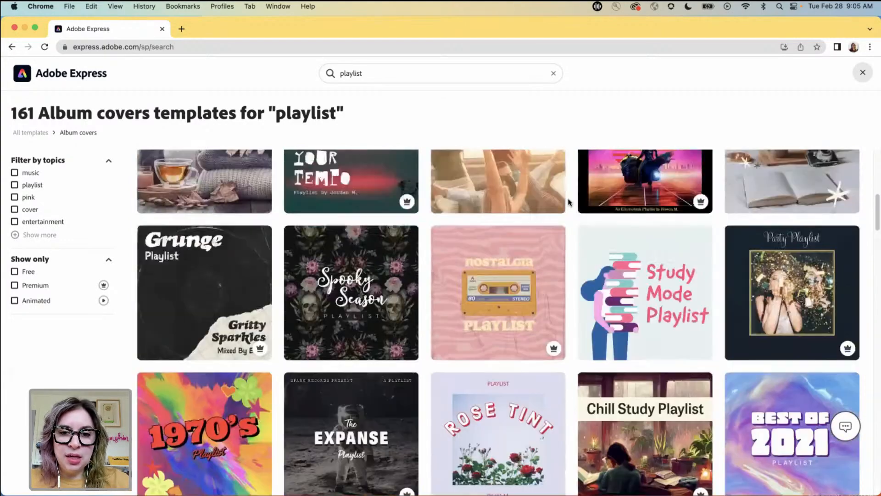
pyautogui.scroll(1, 568, 202)
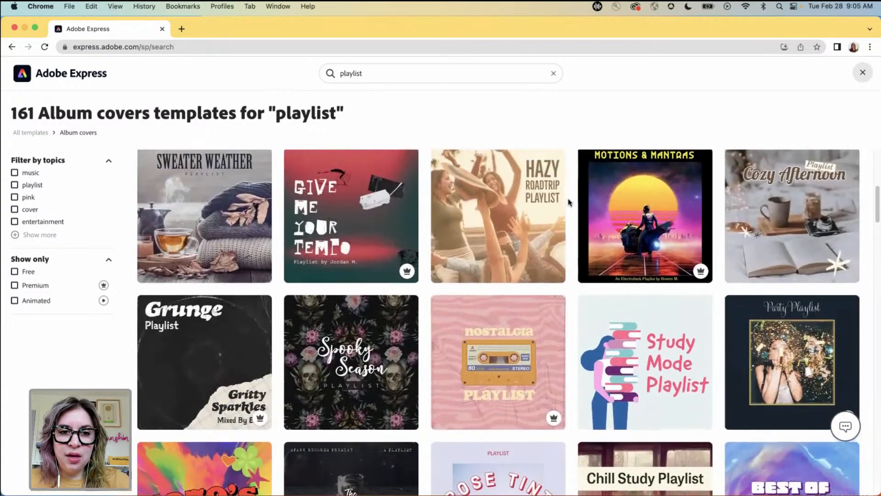
pyautogui.scroll(6, 568, 202)
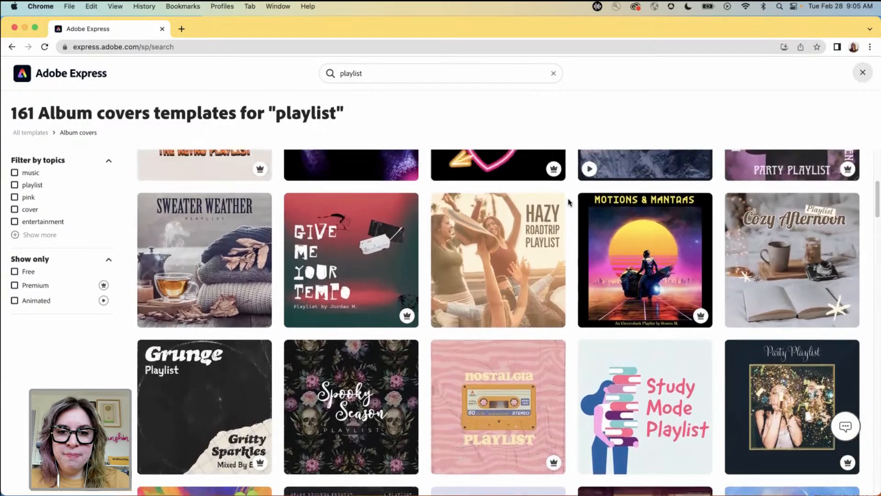
pyautogui.scroll(2, 568, 202)
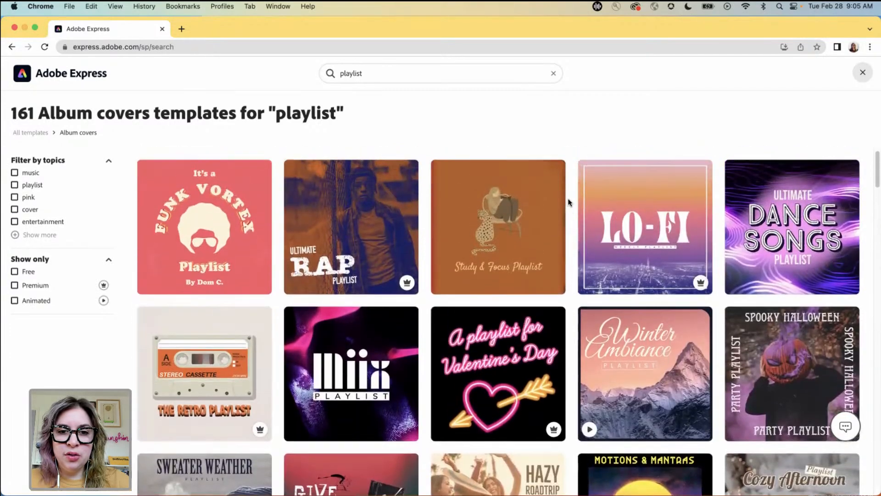
# Step: Search the album cover templates for "digital collage" instead
pyautogui.click(416, 75)
pyautogui.write('digital collage')
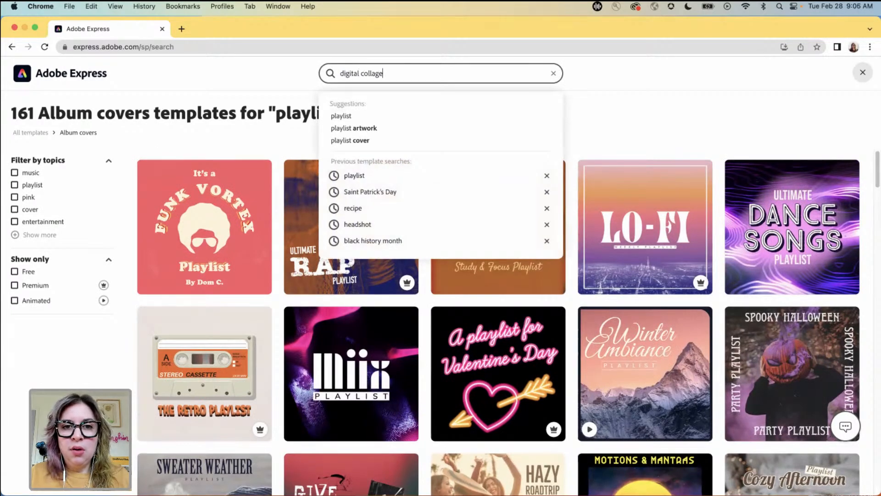
pyautogui.press('Return')
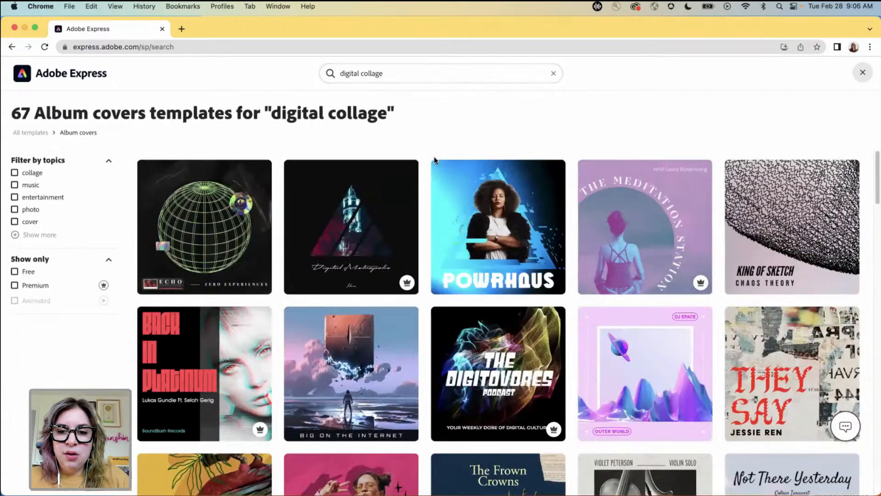
# Step: Find the pink "POLA poster girl" template among the digital collage covers and open it for editing
pyautogui.scroll(-3, 429, 160)
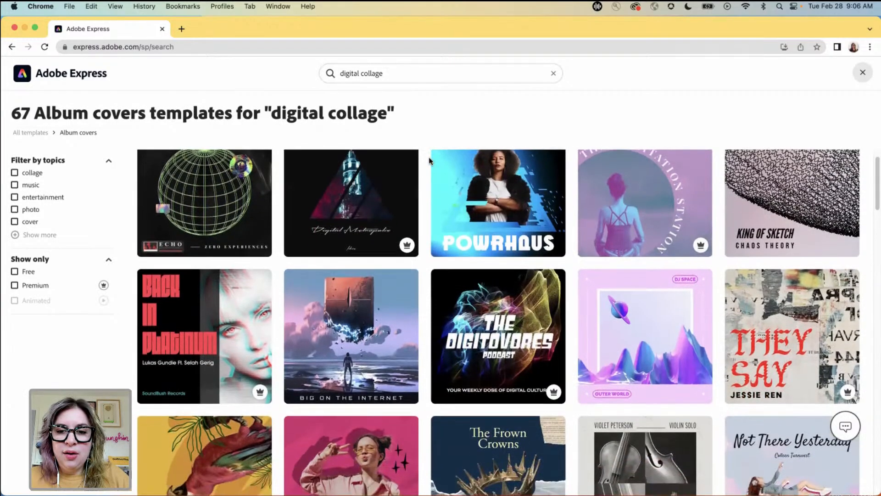
pyautogui.scroll(-3, 429, 160)
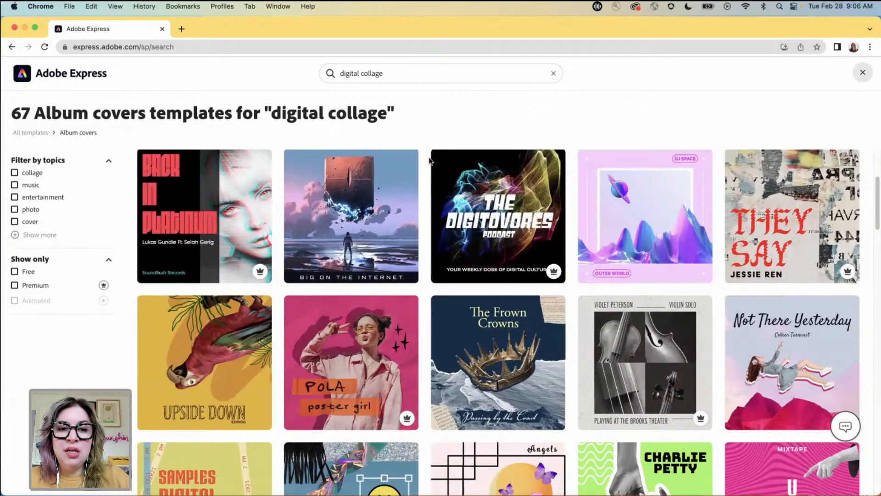
pyautogui.scroll(-3, 430, 160)
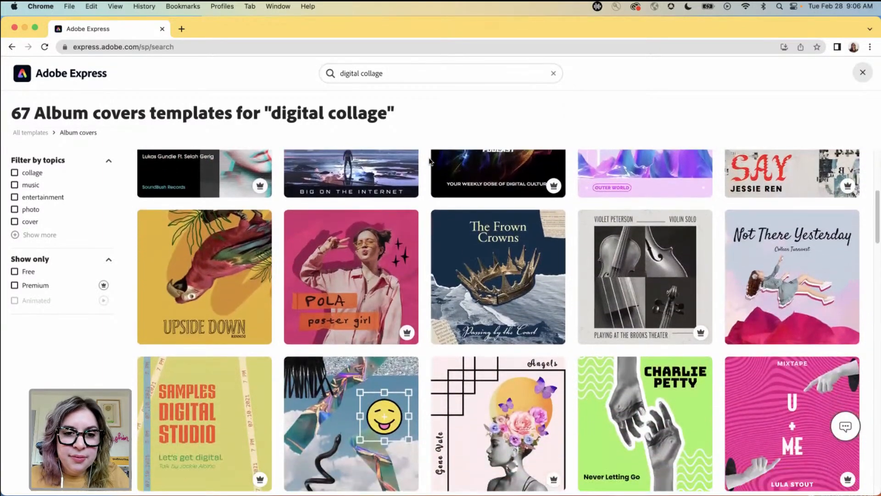
pyautogui.scroll(-1, 429, 160)
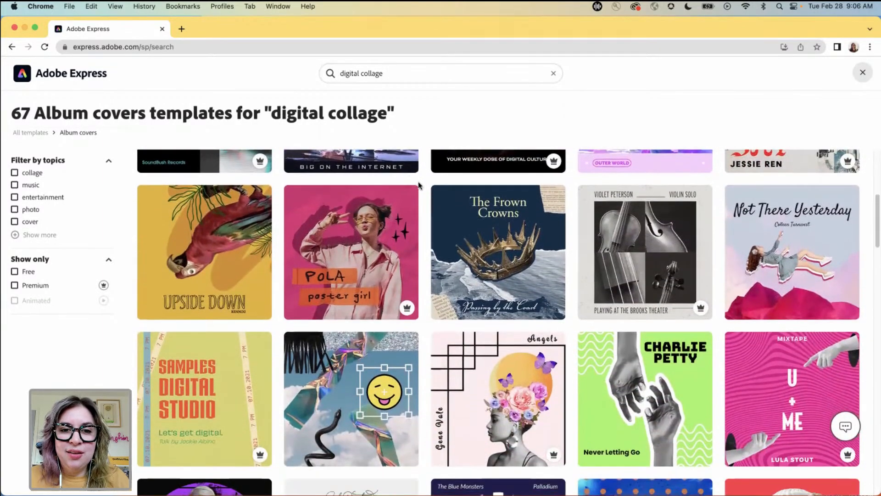
pyautogui.click(353, 253)
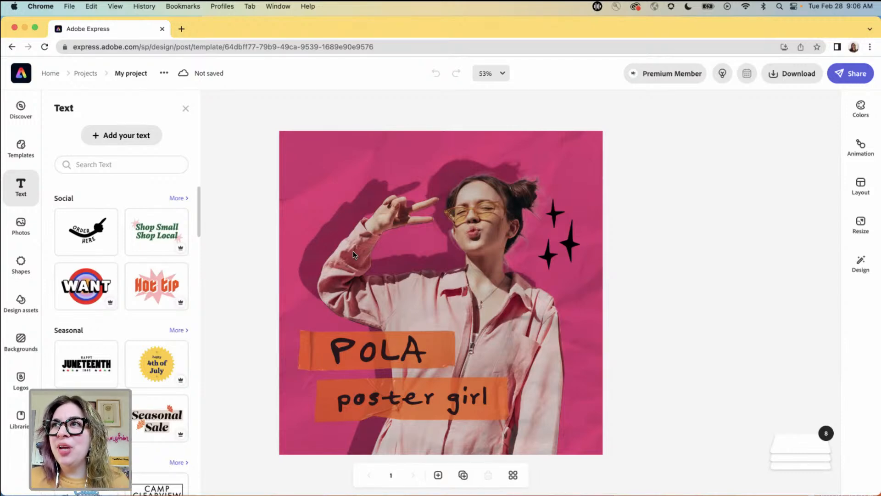
# Step: Replace the cutout photo of the woman in the layer stack with the uploaded image DSC02919.jpg from the _profpics folder
pyautogui.click(633, 224)
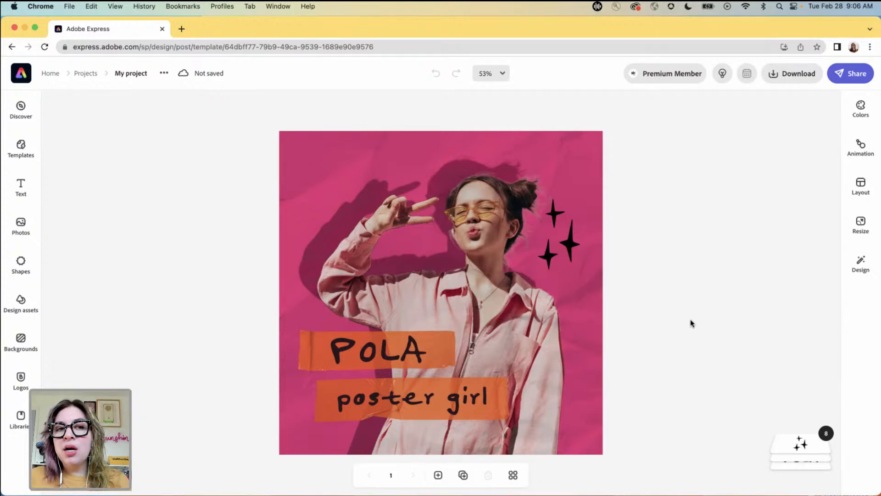
pyautogui.click(791, 439)
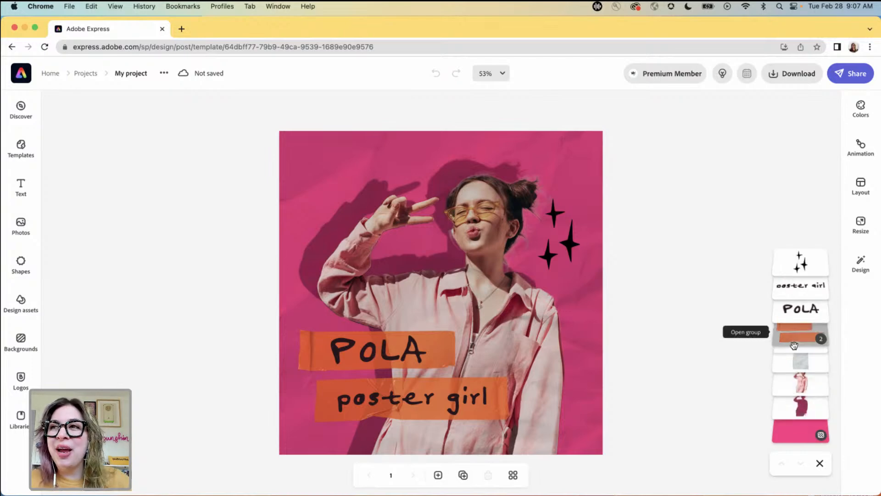
pyautogui.click(802, 387)
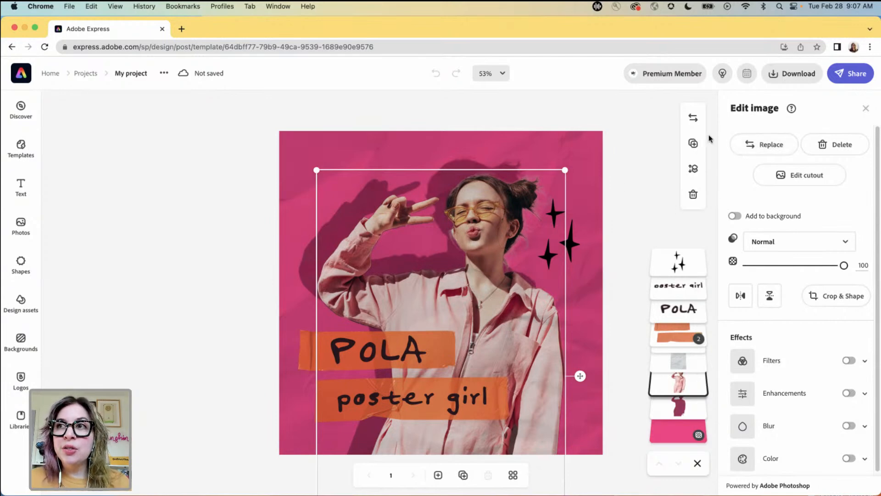
pyautogui.click(757, 146)
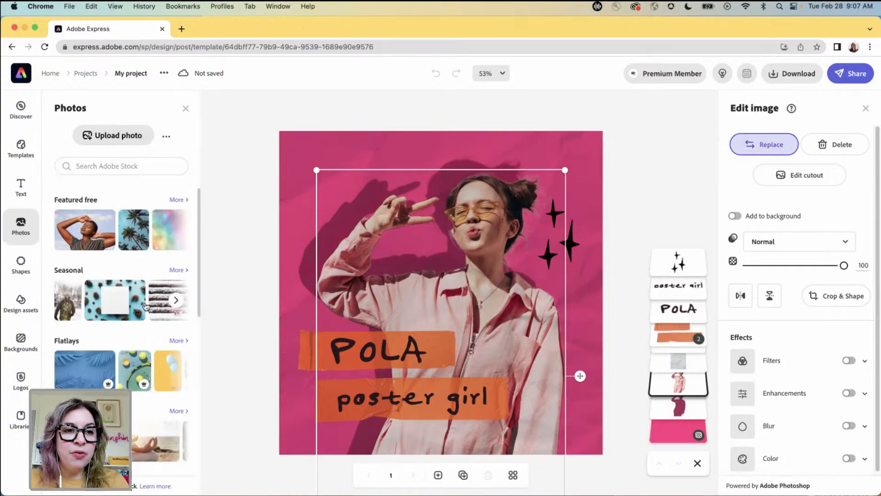
pyautogui.click(111, 137)
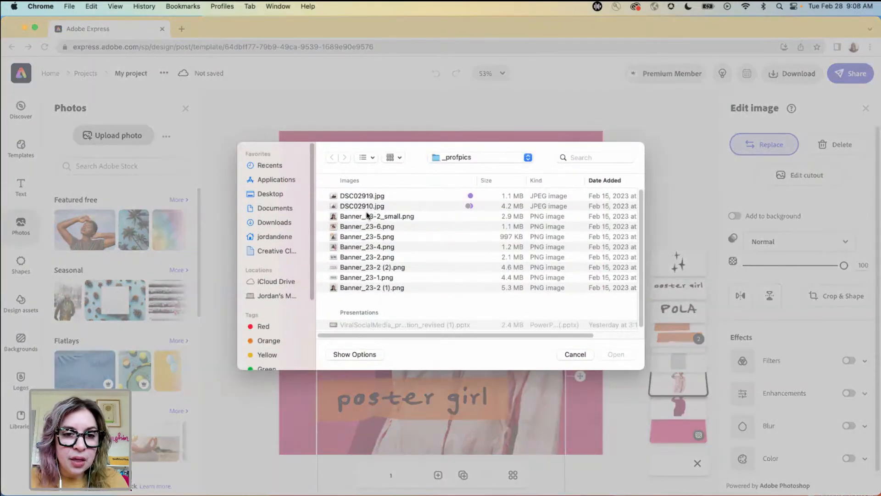
pyautogui.click(353, 196)
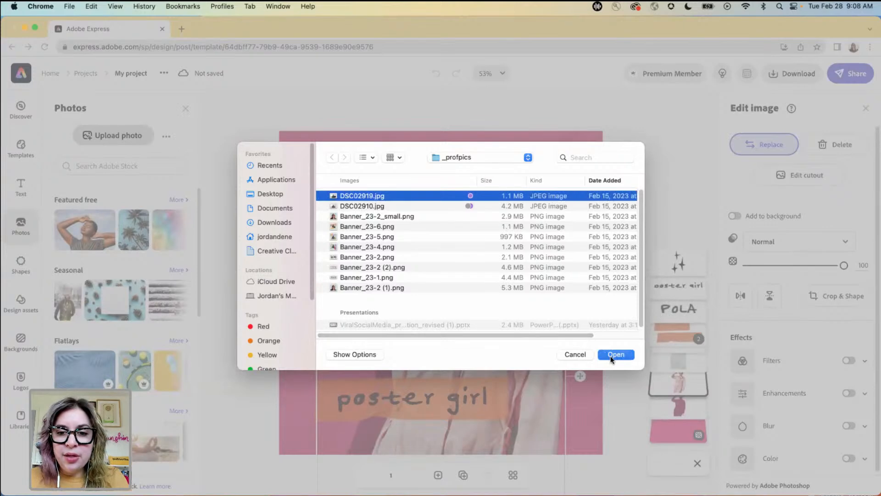
pyautogui.click(612, 357)
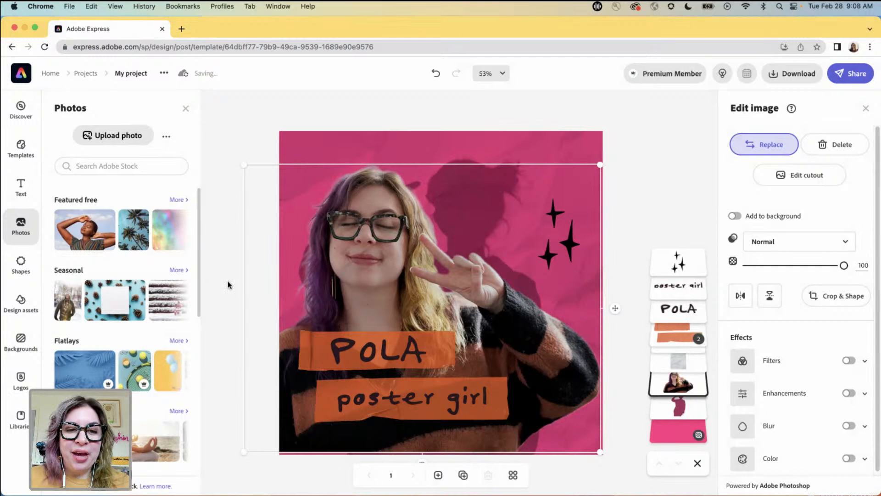
pyautogui.moveTo(400, 273)
pyautogui.mouseDown()
pyautogui.moveTo(423, 275)
pyautogui.moveTo(407, 276)
pyautogui.mouseUp()
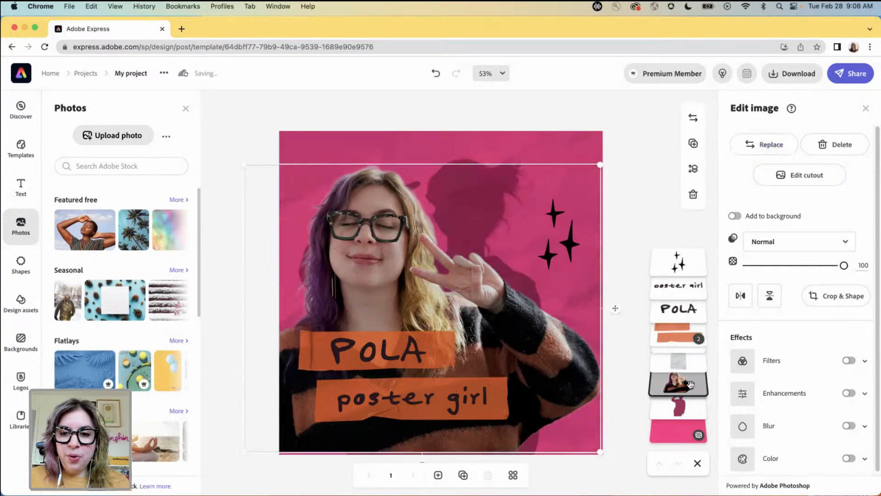
# Step: Move the replaced portrait cutout rightward and slightly down on the pink cover
pyautogui.hotkey('shift', 'Right')
pyautogui.hotkey('shift', 'Right')
pyautogui.hotkey('shift', 'Right')
pyautogui.hotkey('shift', 'Down')
pyautogui.hotkey('shift', 'Down')
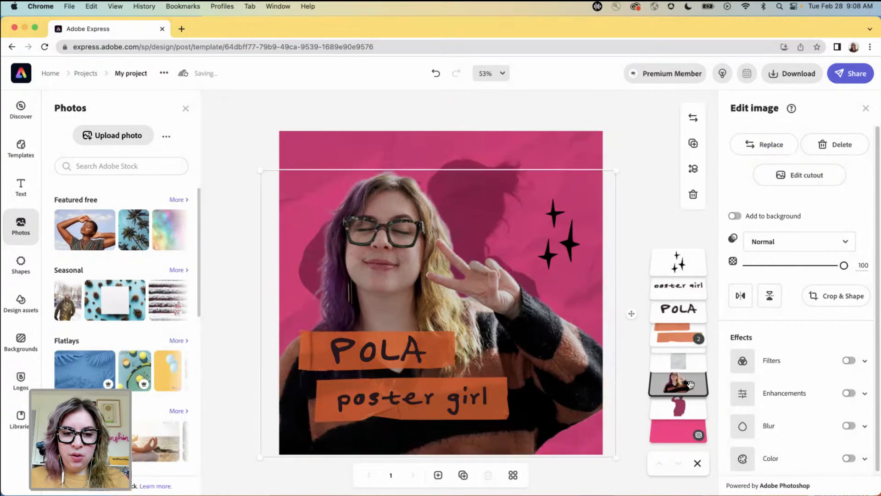
pyautogui.hotkey('shift', 'Right')
pyautogui.hotkey('shift', 'Right')
pyautogui.hotkey('shift', 'Right')
pyautogui.hotkey('shift', 'Right')
pyautogui.hotkey('shift', 'Right')
pyautogui.hotkey('shift', 'Right')
pyautogui.hotkey('shift', 'Right')
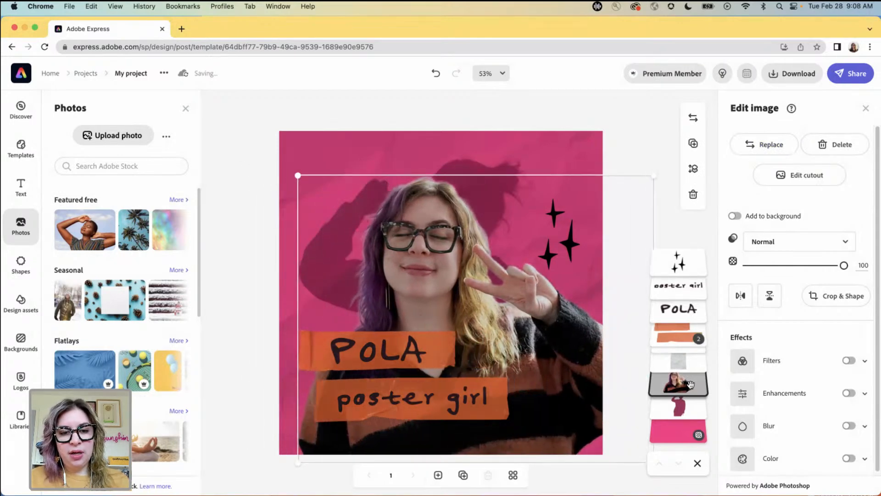
pyautogui.hotkey('shift', 'Up')
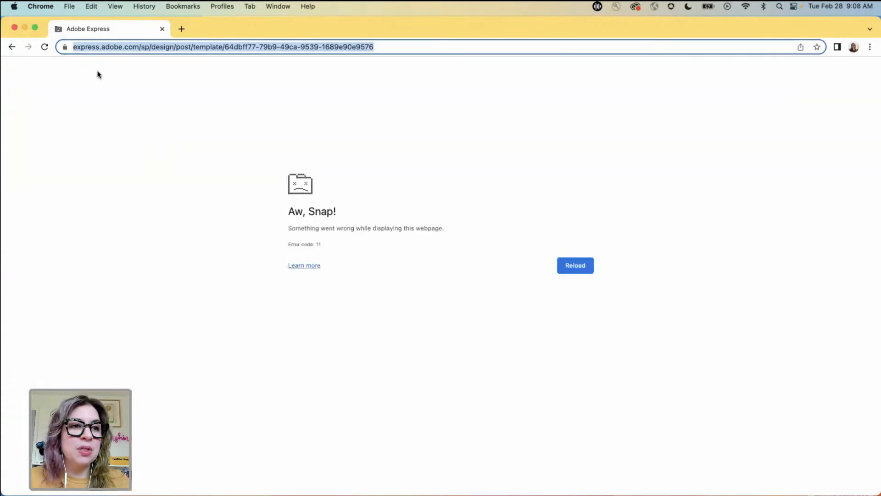
# Step: Reload the crashed editor page and replace the woman's cutout photo with DSC02919.jpg from the _profpics folder again
pyautogui.click(44, 46)
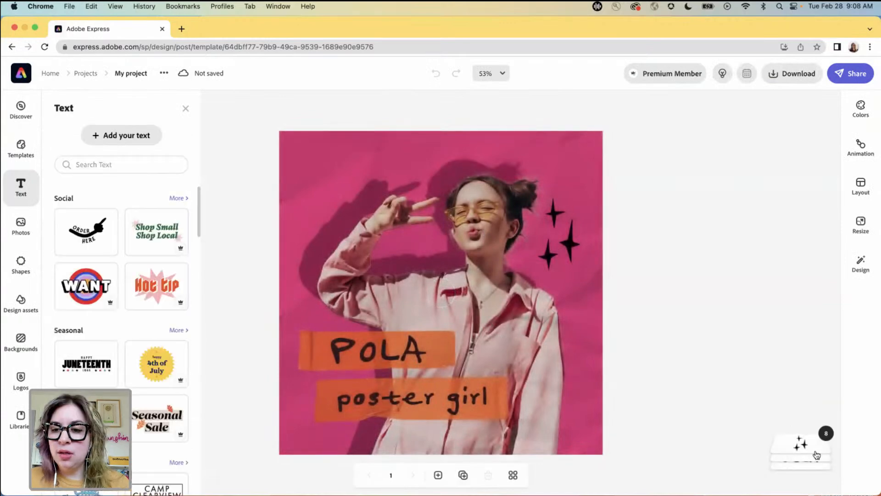
pyautogui.click(797, 442)
pyautogui.click(807, 412)
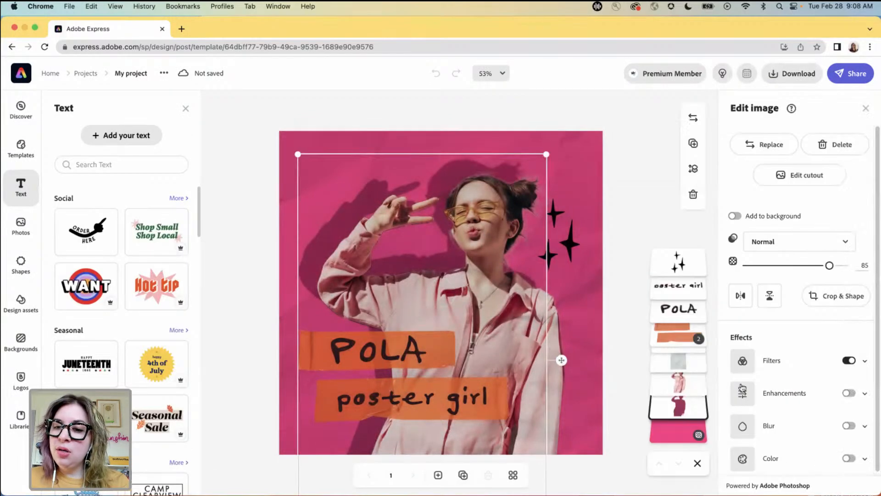
pyautogui.click(679, 385)
pyautogui.click(760, 144)
pyautogui.click(118, 144)
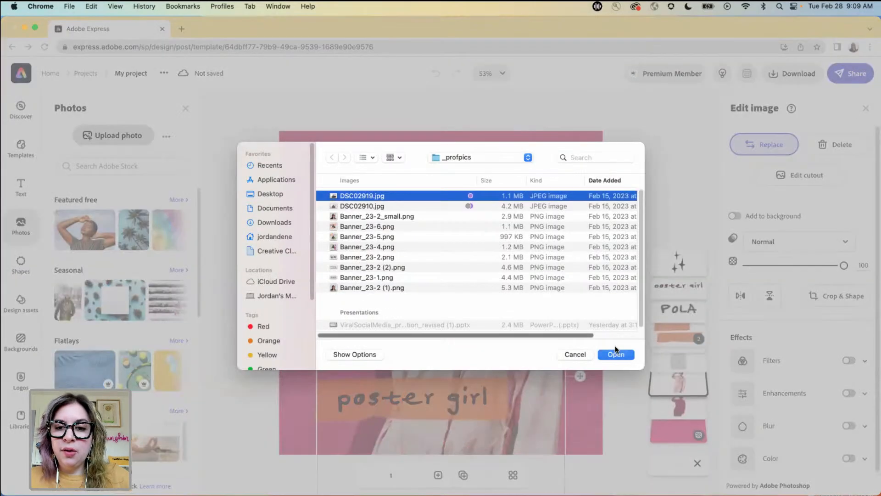
pyautogui.click(617, 348)
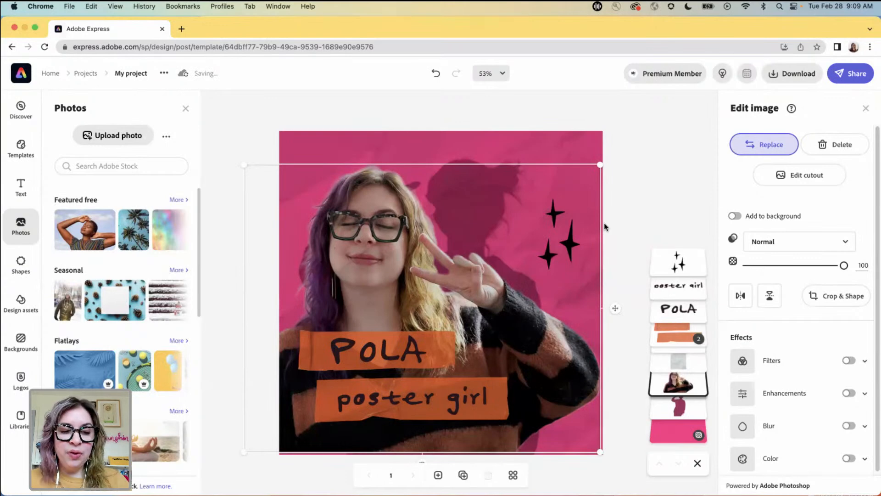
# Step: Shift the new portrait cutout right and slightly down so the face sits near the middle of the cover
pyautogui.press('Down')
pyautogui.press('Right')
pyautogui.press('Right')
pyautogui.press('Right')
pyautogui.press('Right')
pyautogui.press('Right')
pyautogui.press('Right')
pyautogui.press('Right')
pyautogui.press('Right')
pyautogui.press('Right')
pyautogui.press('Right')
pyautogui.press('Right')
pyautogui.press('Right')
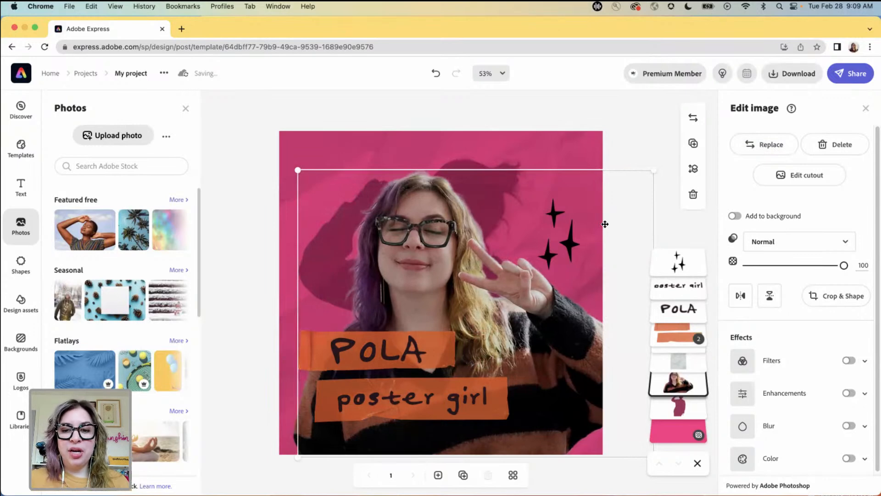
pyautogui.press('Right')
pyautogui.press('Right')
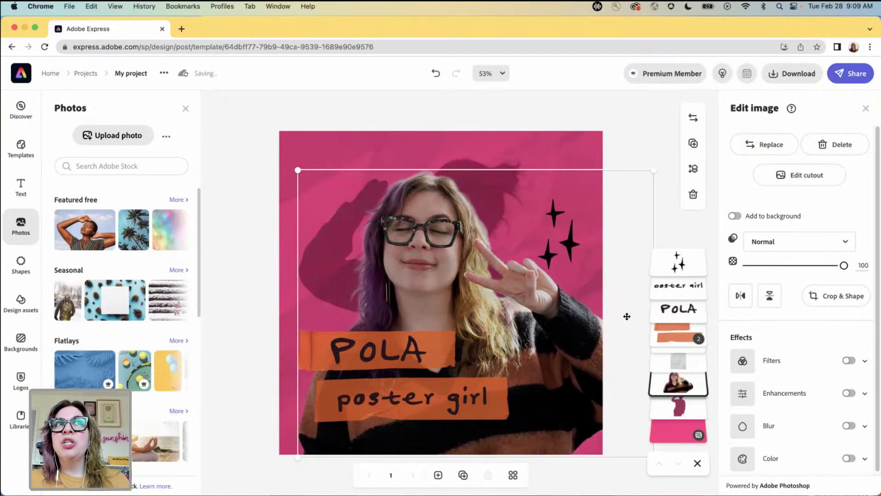
# Step: Replace the template's dark pink shadow silhouette behind the portrait with DSC02919.jpg, keeping its Duotone filter
pyautogui.click(672, 405)
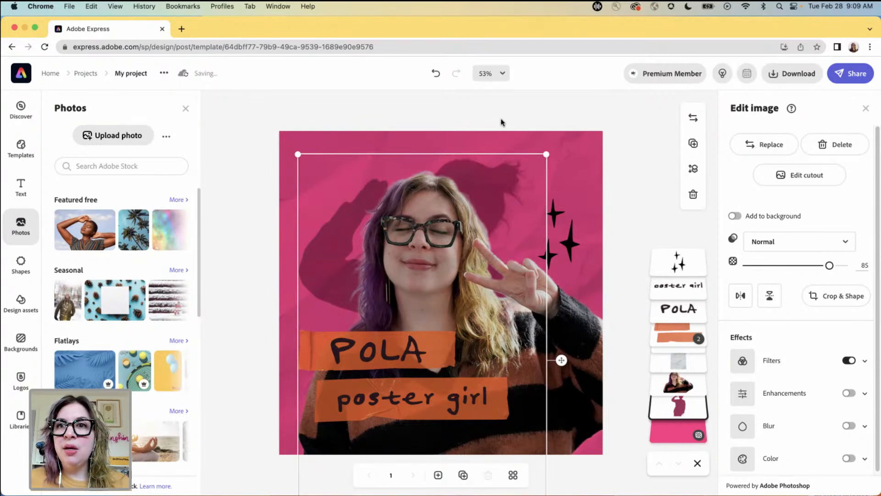
pyautogui.click(678, 395)
pyautogui.click(680, 406)
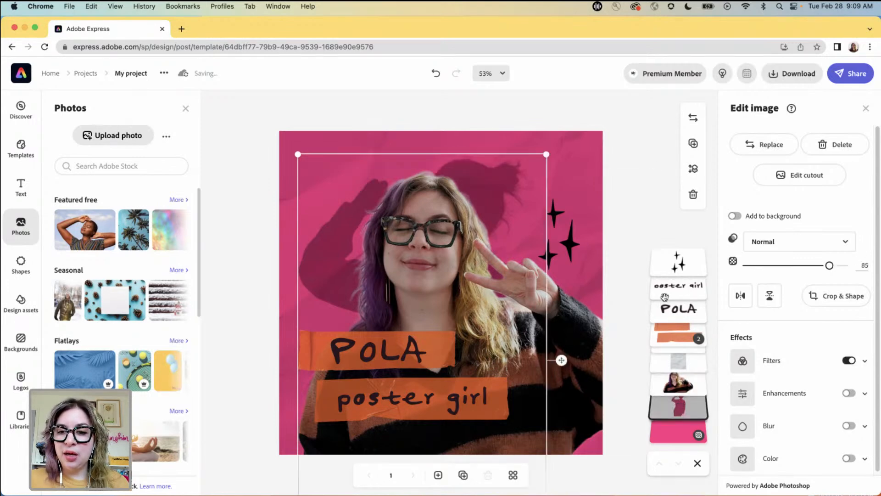
pyautogui.click(646, 234)
pyautogui.click(788, 403)
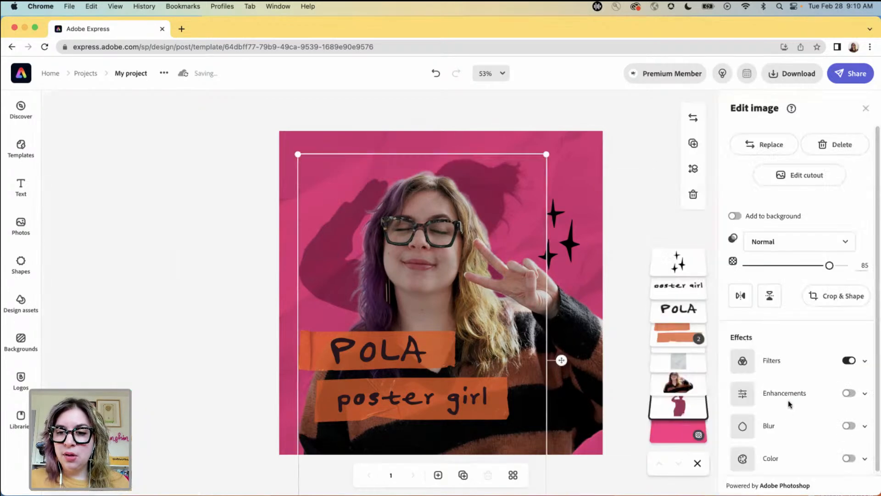
pyautogui.click(745, 362)
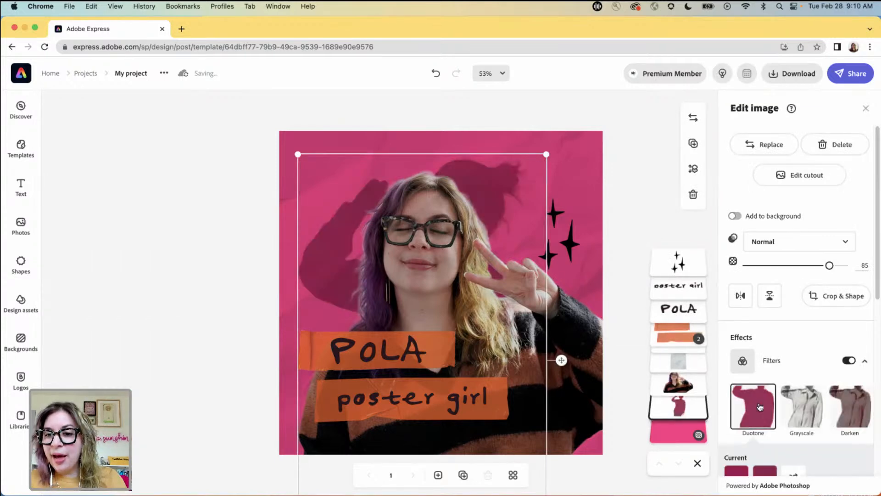
pyautogui.click(753, 144)
pyautogui.click(95, 136)
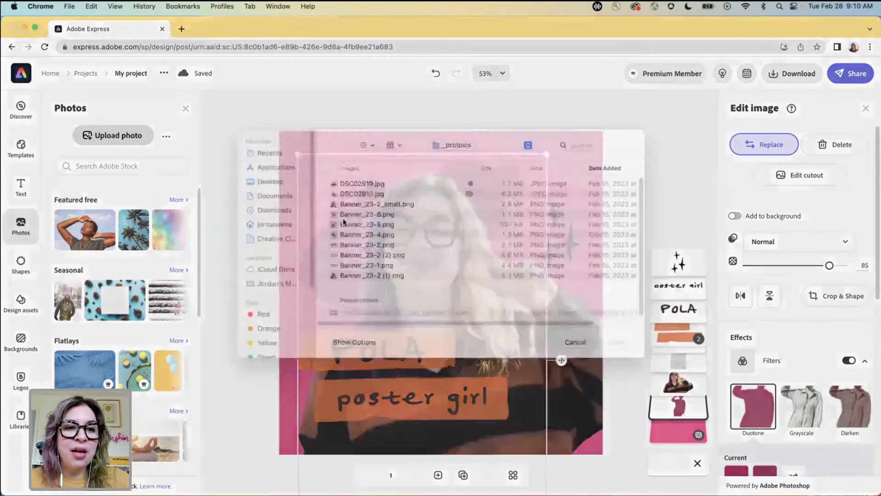
pyautogui.click(350, 198)
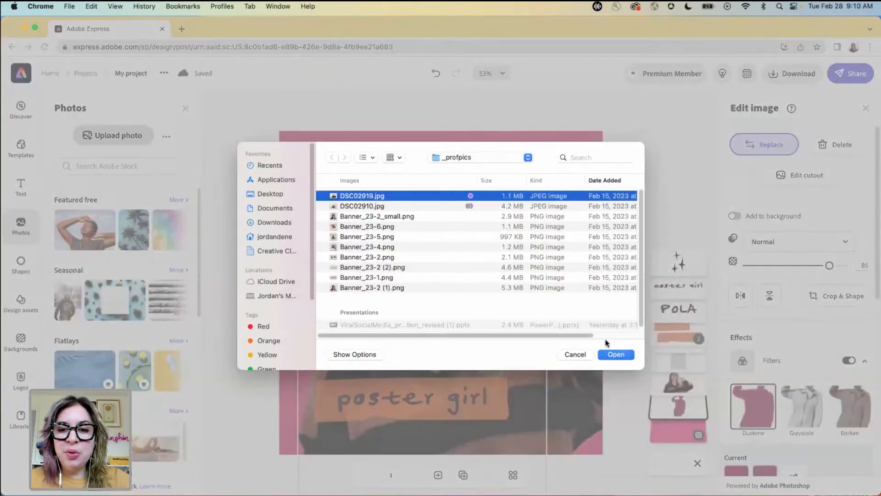
pyautogui.click(614, 355)
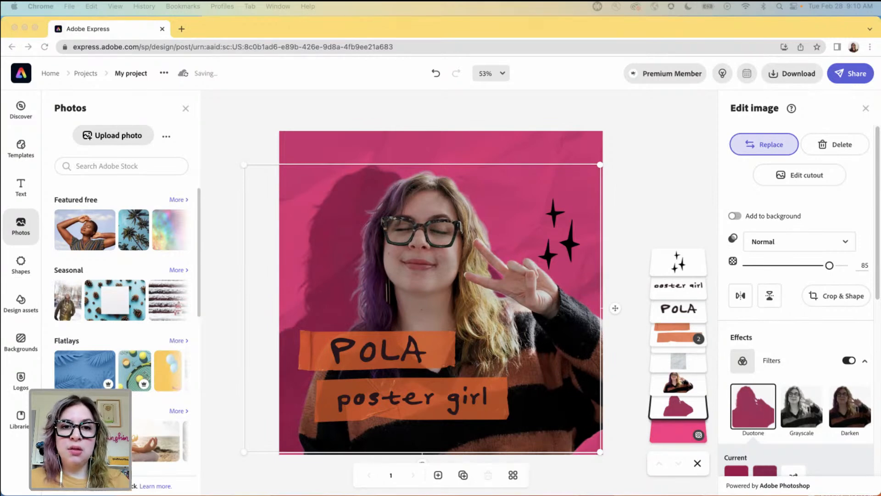
# Step: Move the new shadow silhouette right until it lines up horizontally with the portrait cutout
pyautogui.click(666, 408)
pyautogui.press('Right')
pyautogui.press('Right')
pyautogui.press('Right')
pyautogui.press('Right')
pyautogui.press('Right')
pyautogui.press('Right')
pyautogui.press('Right')
pyautogui.press('Right')
pyautogui.press('Right')
pyautogui.press('Right')
pyautogui.press('Right')
pyautogui.press('Right')
pyautogui.press('Right')
pyautogui.press('Right')
pyautogui.press('Right')
pyautogui.press('Right')
pyautogui.press('Right')
pyautogui.press('Right')
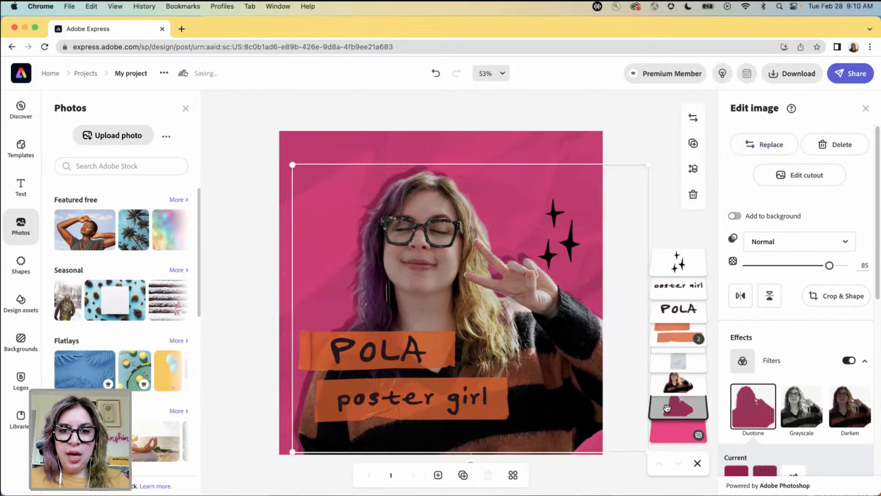
pyautogui.press('Left')
pyautogui.press('Left')
pyautogui.press('Left')
pyautogui.press('Left')
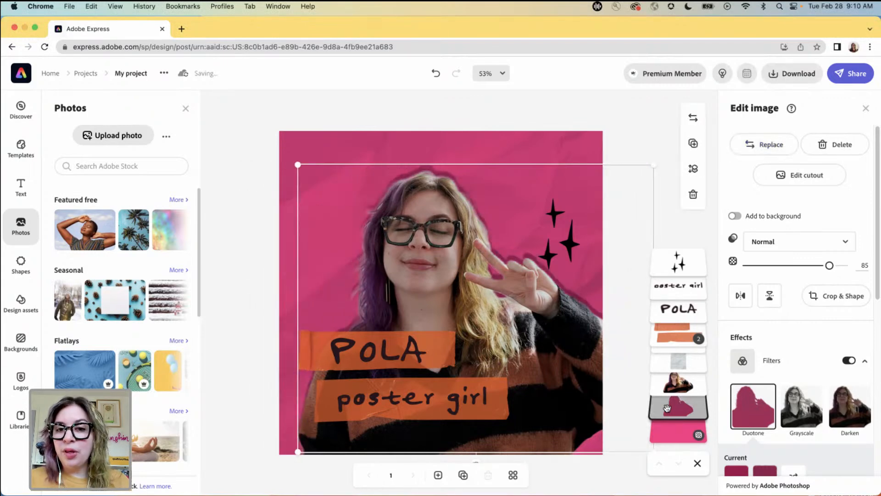
# Step: Offset the shadow silhouette slightly down and right so it peeks out along the portrait's right edge
pyautogui.press('Down')
pyautogui.press('Down')
pyautogui.press('Down')
pyautogui.press('Down')
pyautogui.press('Down')
pyautogui.press('Down')
pyautogui.press('Down')
pyautogui.press('Down')
pyautogui.press('Down')
pyautogui.press('Down')
pyautogui.press('Right')
pyautogui.press('Right')
pyautogui.press('Right')
pyautogui.press('Right')
pyautogui.press('Right')
pyautogui.press('Right')
pyautogui.press('Right')
pyautogui.press('Right')
pyautogui.press('Right')
pyautogui.press('Right')
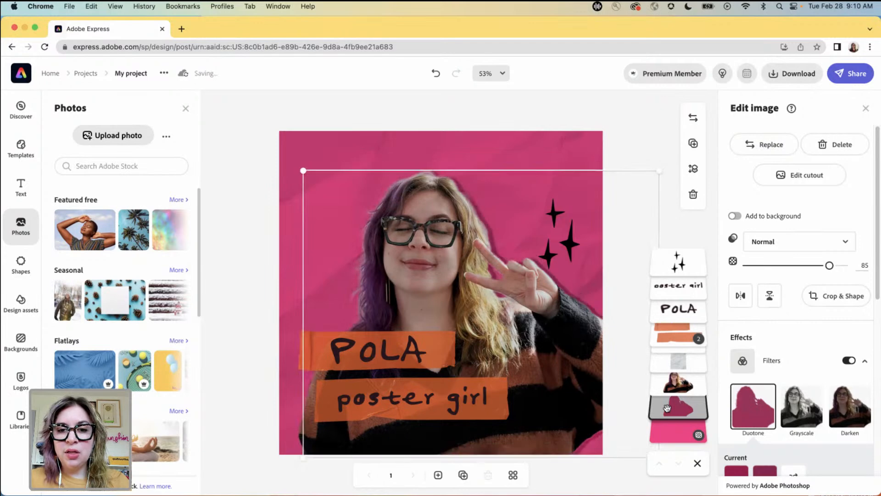
pyautogui.press('Up')
pyautogui.press('Up')
pyautogui.press('Left')
pyautogui.press('Left')
pyautogui.press('Left')
pyautogui.press('Up')
pyautogui.press('Right')
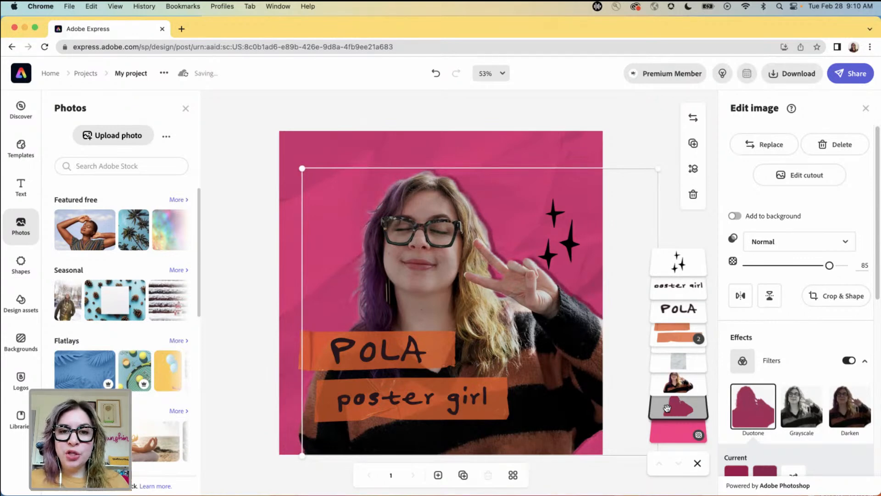
# Step: Try other small offsets of the shadow silhouette around the portrait, and return it to its slight rightward offset
pyautogui.click(688, 385)
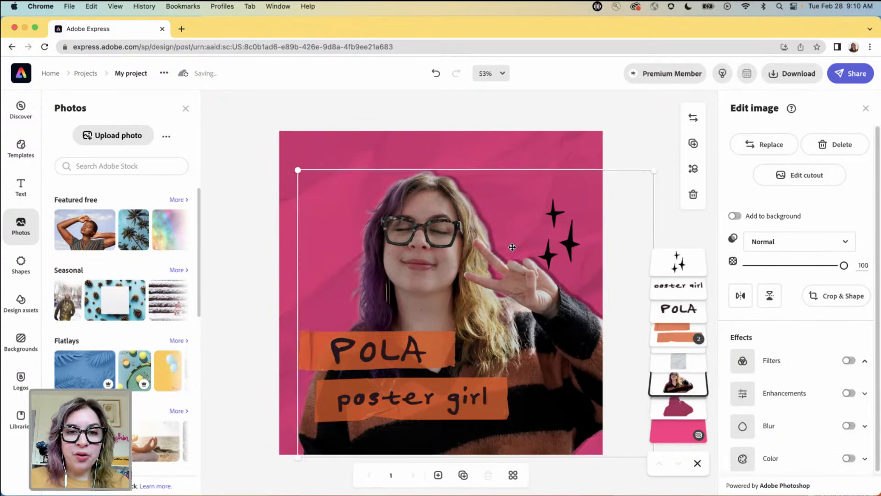
pyautogui.click(677, 411)
pyautogui.scroll(-2, 760, 440)
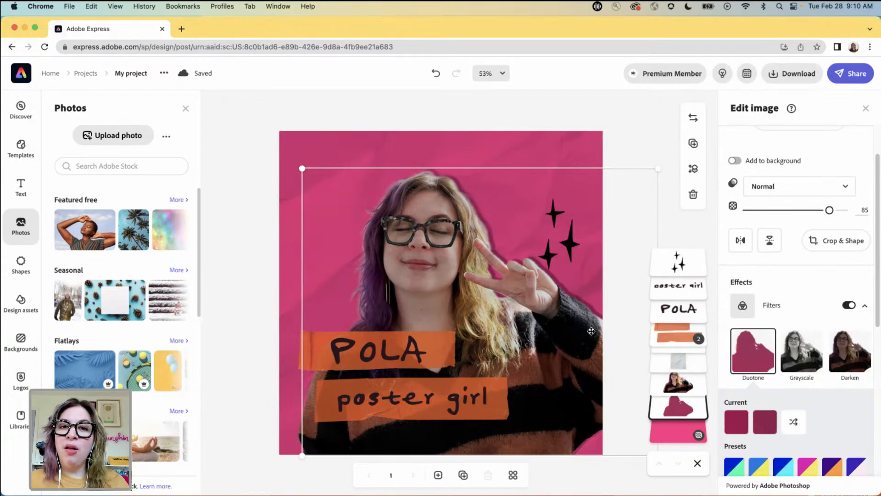
pyautogui.press('Up')
pyautogui.press('Left')
pyautogui.press('Left')
pyautogui.press('Left')
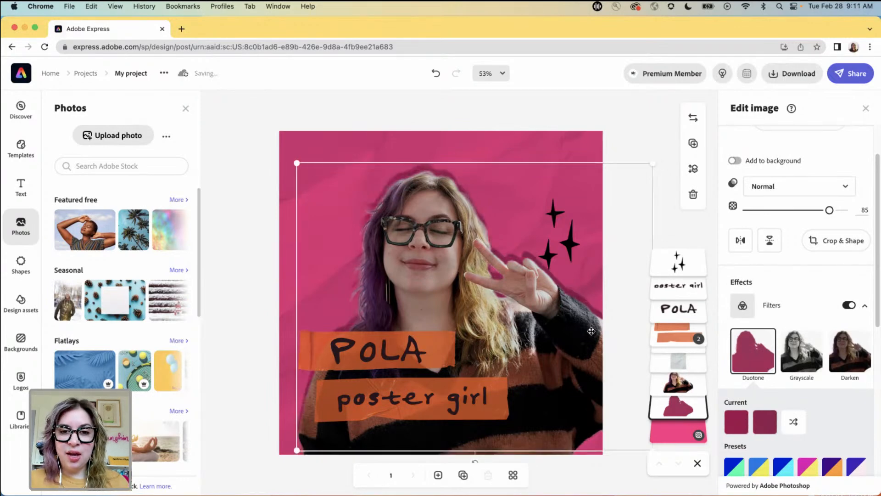
pyautogui.press('Down')
pyautogui.press('Down')
pyautogui.press('Down')
pyautogui.press('Right')
pyautogui.press('Right')
pyautogui.press('Up')
pyautogui.press('Up')
pyautogui.press('Up')
pyautogui.press('Right')
pyautogui.press('Right')
pyautogui.press('Down')
pyautogui.press('Down')
pyautogui.press('Left')
pyautogui.press('Left')
pyautogui.press('Left')
pyautogui.press('Right')
pyautogui.press('Right')
pyautogui.press('Right')
pyautogui.press('Right')
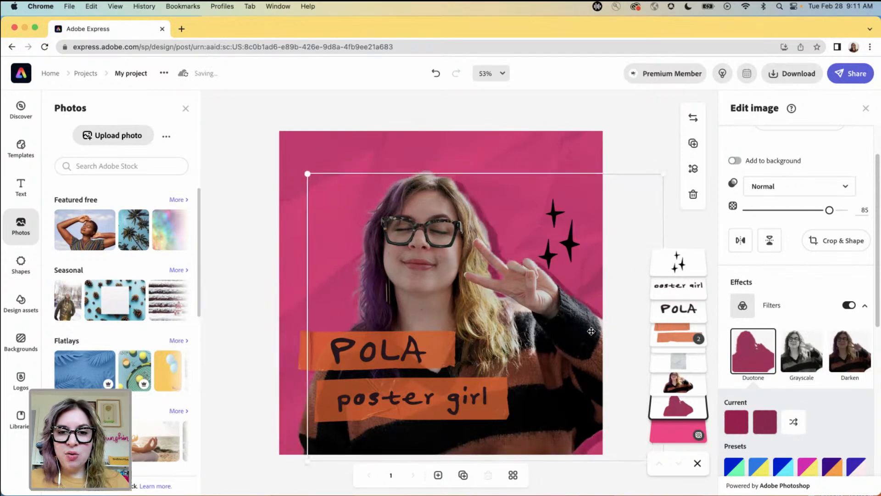
pyautogui.press('Up')
pyautogui.press('Left')
pyautogui.press('Left')
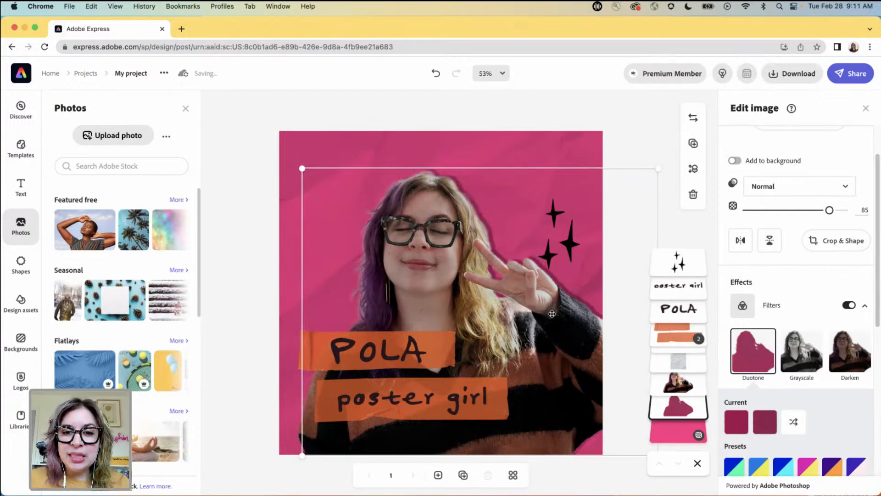
# Step: Try white for both duotone colours of the shadow silhouette, undo the recolouring, and deselect the layer
pyautogui.click(738, 418)
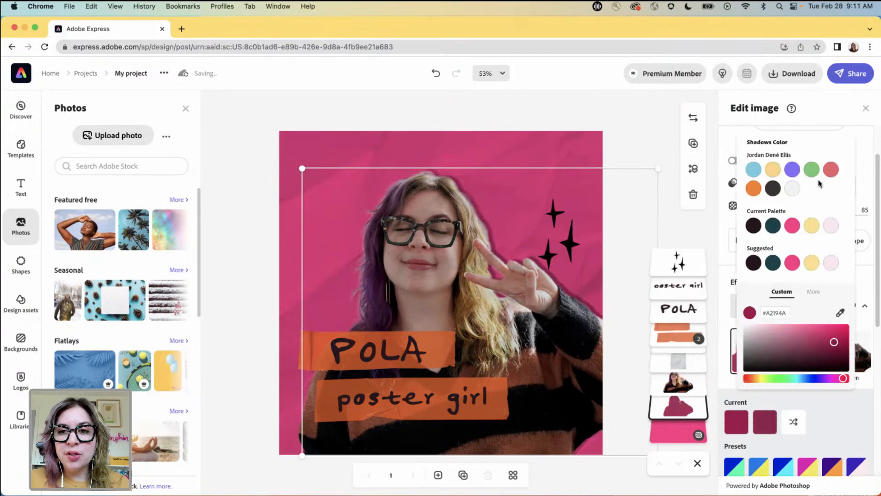
pyautogui.click(751, 332)
pyautogui.click(765, 421)
pyautogui.moveTo(761, 349); pyautogui.dragTo(730, 308)
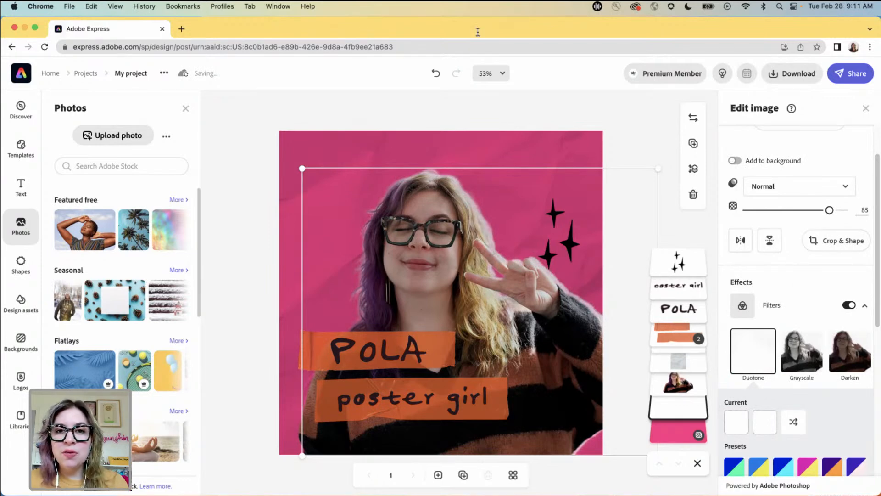
pyautogui.click(435, 73)
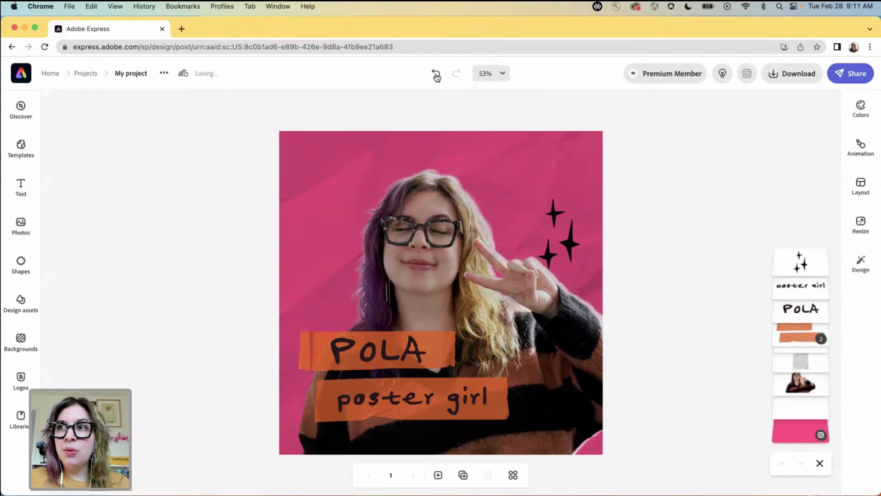
pyautogui.click(435, 74)
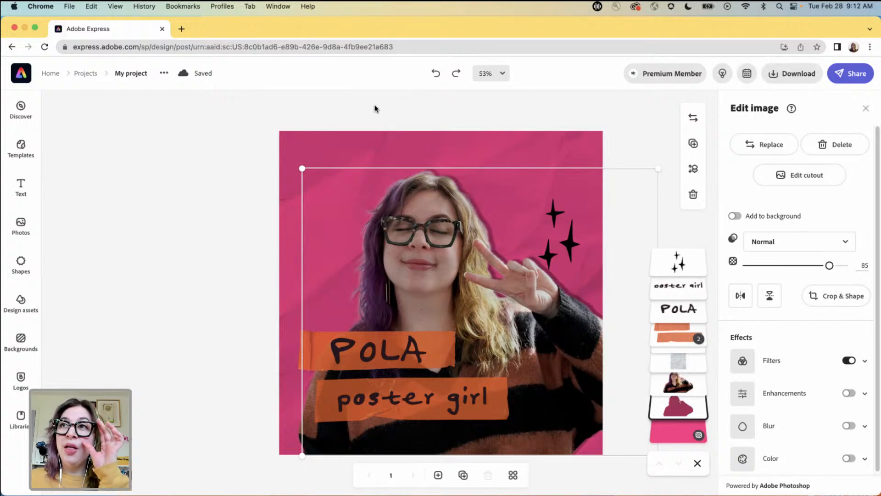
pyautogui.click(493, 103)
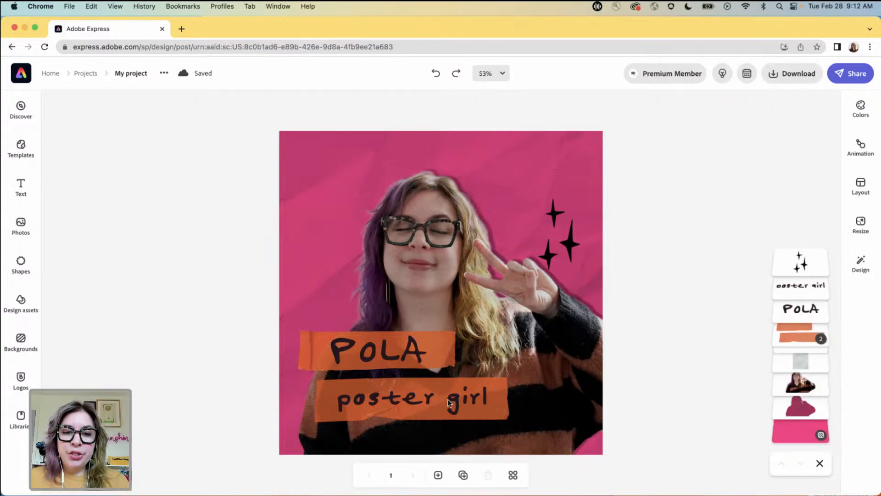
# Step: Replace the "POLA" lettering on the upper orange tape with the birthday's month and day as hyphenated numbers
pyautogui.click(392, 355)
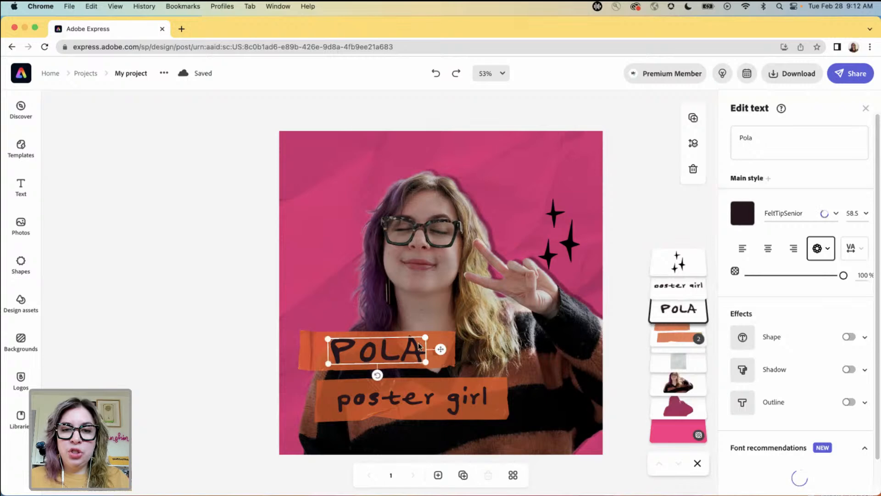
pyautogui.click(778, 142)
pyautogui.write('3-5')
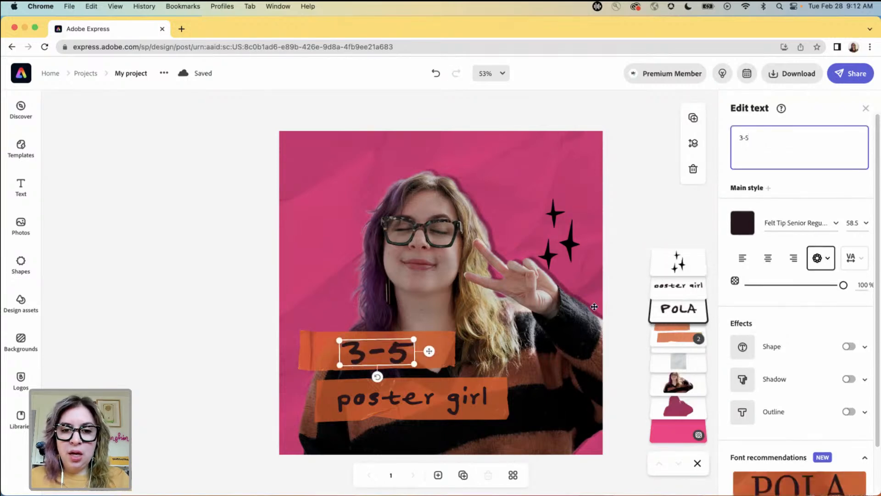
# Step: Replace the "poster girl" lettering on the lower orange tape with "bday"
pyautogui.click(448, 396)
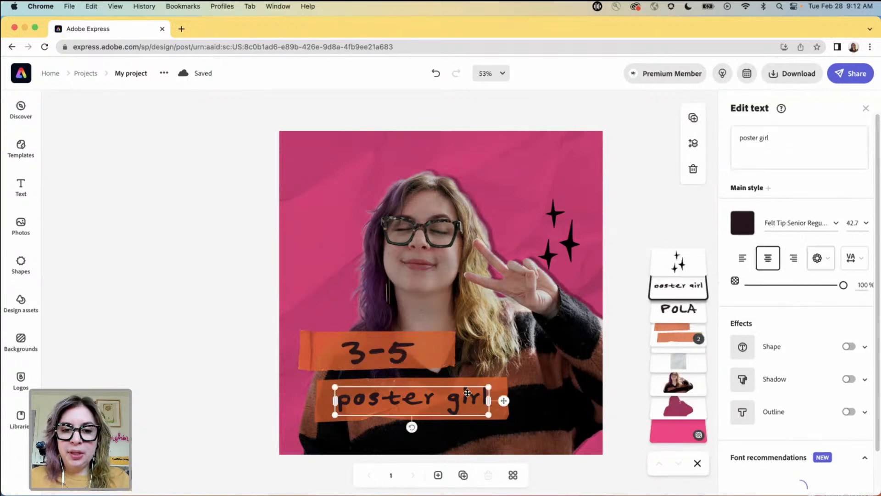
pyautogui.doubleClick(782, 137)
pyautogui.tripleClick(782, 137)
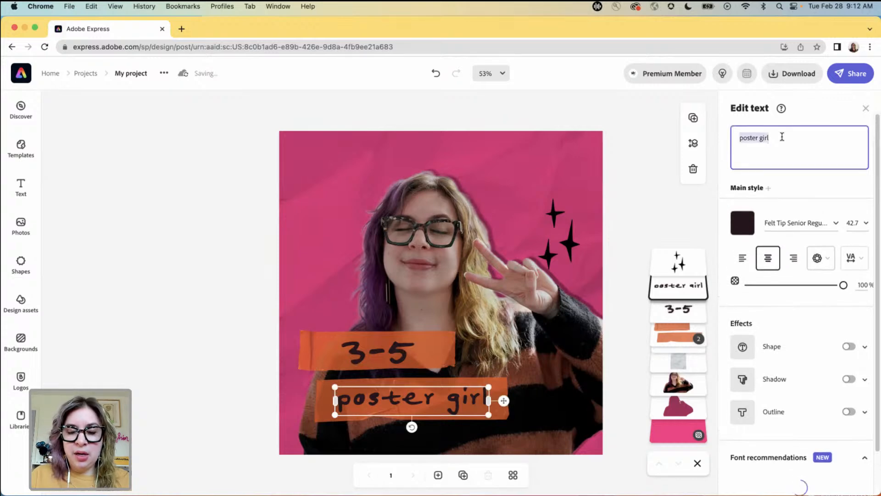
pyautogui.write('bday')
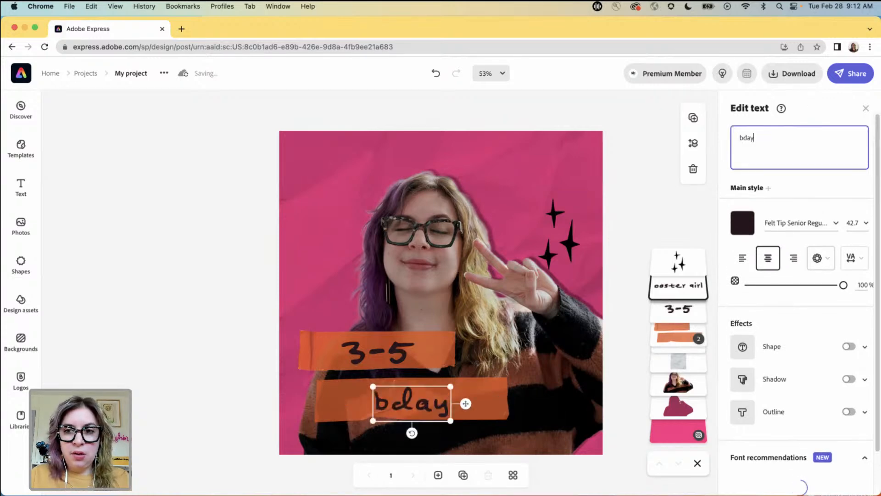
# Step: Extend the lower tape's lettering to "bday playlist", fit it on one line, and shrink it to about size 34.3 within the tape
pyautogui.write(' playlist')
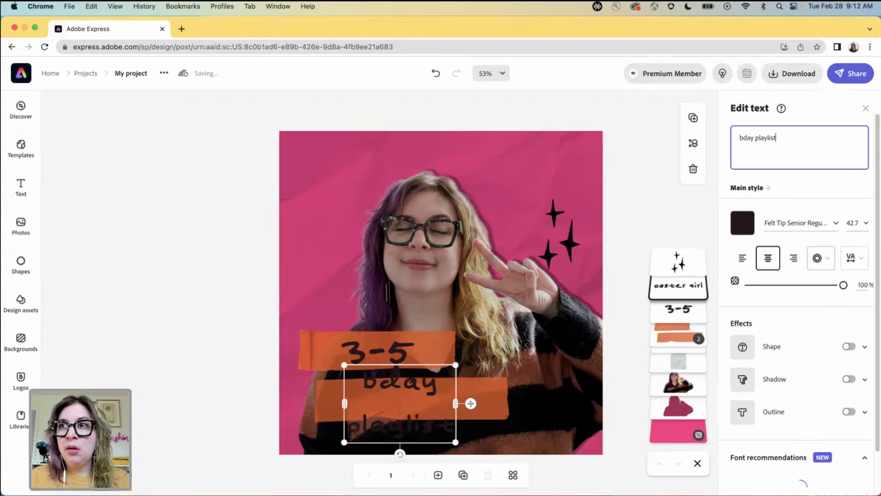
pyautogui.moveTo(456, 403); pyautogui.dragTo(544, 385)
pyautogui.moveTo(441, 387); pyautogui.dragTo(411, 398)
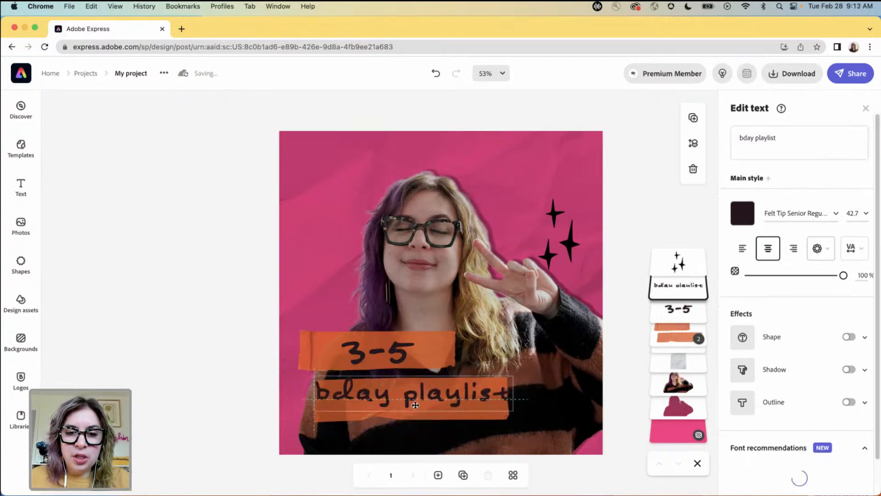
pyautogui.moveTo(513, 375); pyautogui.dragTo(447, 395)
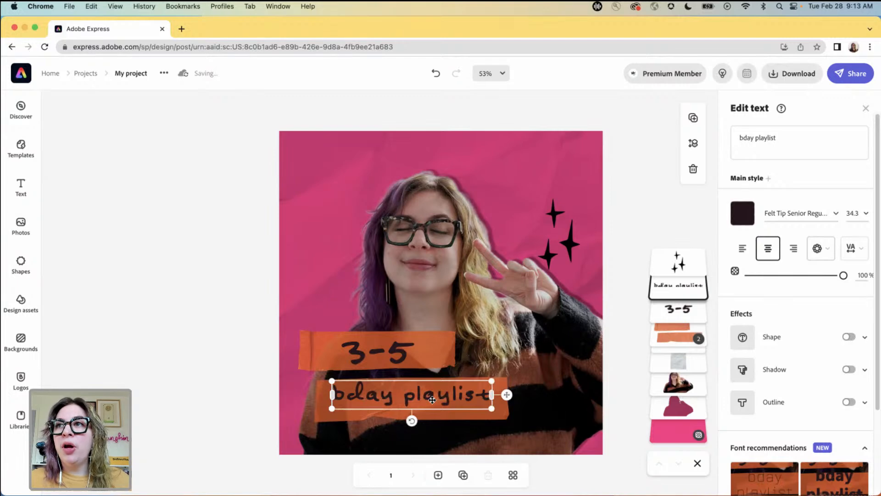
# Step: Nudge the "bday playlist" lettering slightly down and right until it sits centred on the lower orange tape, and deselect it
pyautogui.hotkey('shift', 'Down')
pyautogui.press('Left')
pyautogui.press('Up')
pyautogui.press('Right')
pyautogui.press('Right')
pyautogui.press('Right')
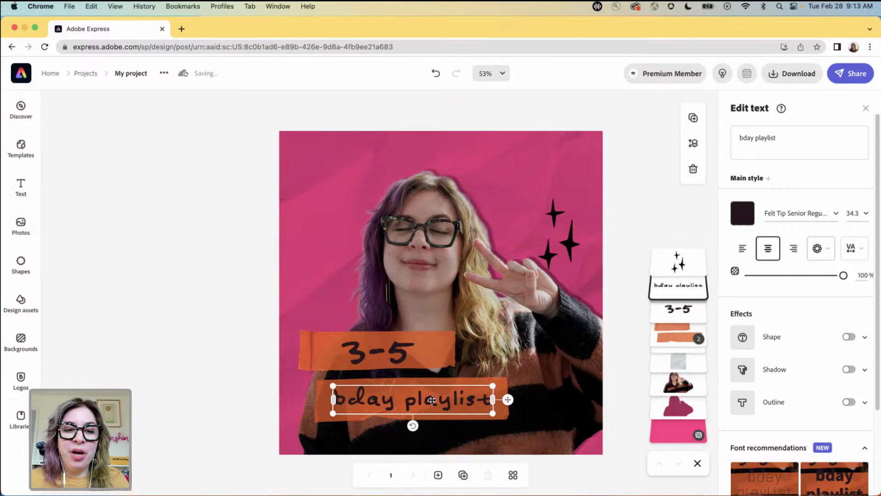
pyautogui.click(450, 110)
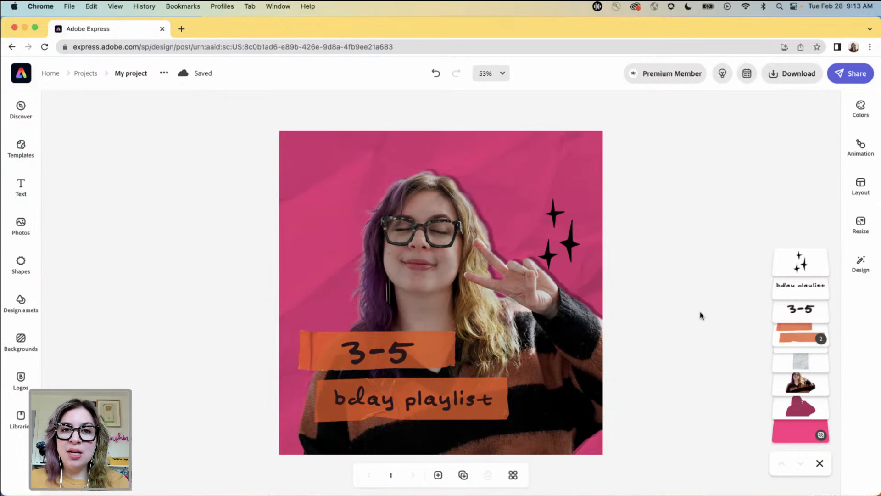
# Step: Switch the project's active brand to the personal brand with the smiley-face logo
pyautogui.click(861, 264)
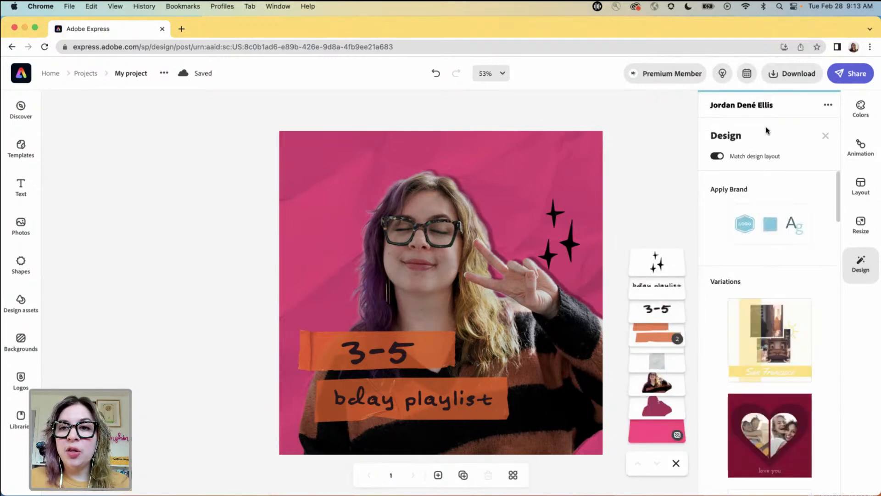
pyautogui.click(828, 106)
pyautogui.click(801, 129)
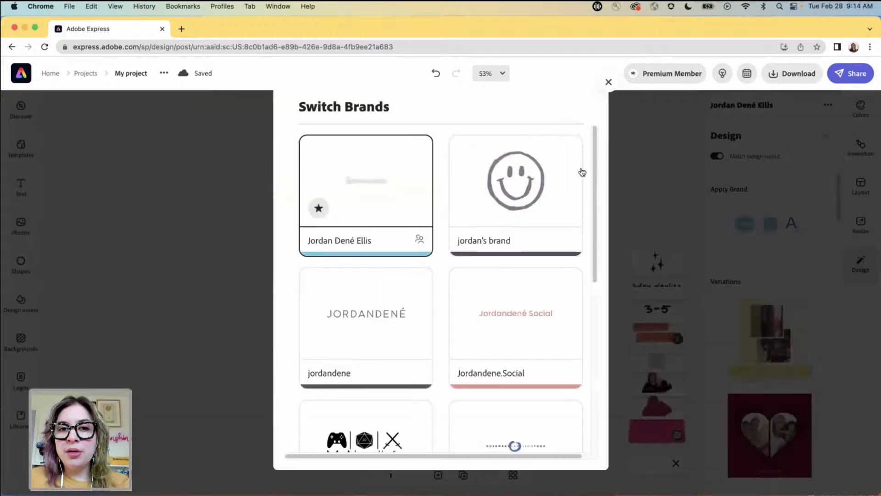
pyautogui.moveTo(514, 184)
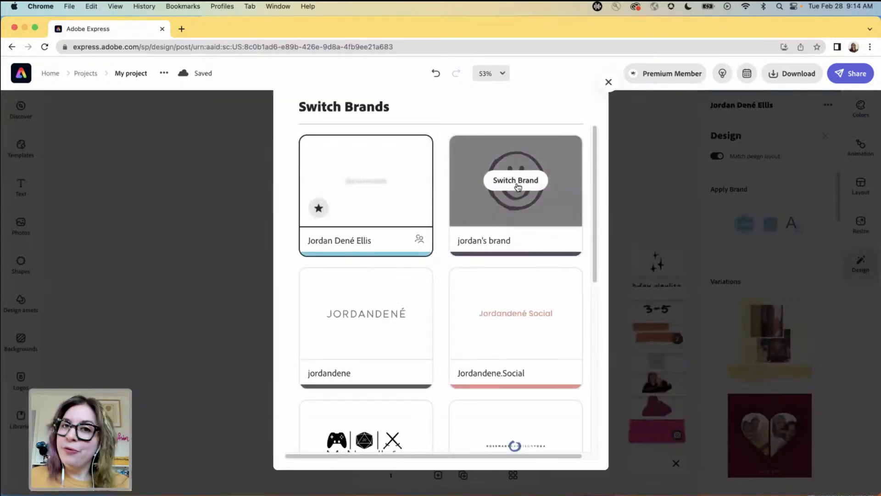
pyautogui.click(527, 181)
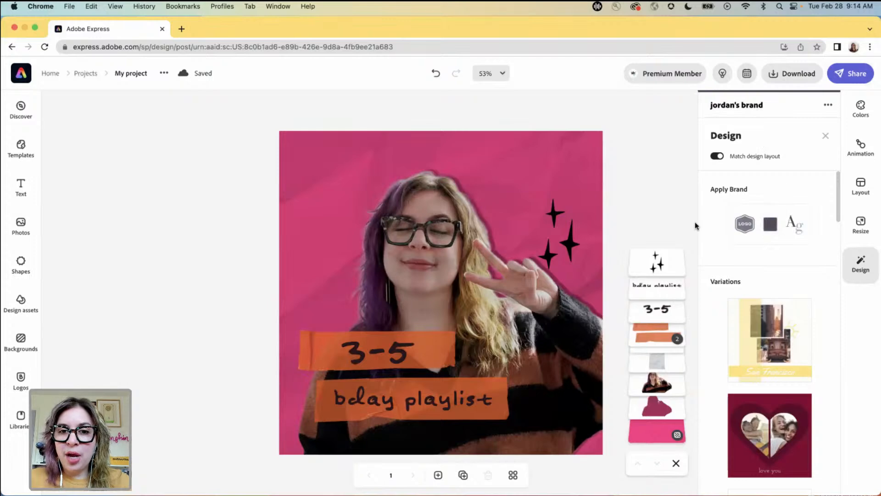
# Step: Compare the brand's dark grey, ochre, teal and light grey as the page background, and set it to teal #00A1AB
pyautogui.click(655, 440)
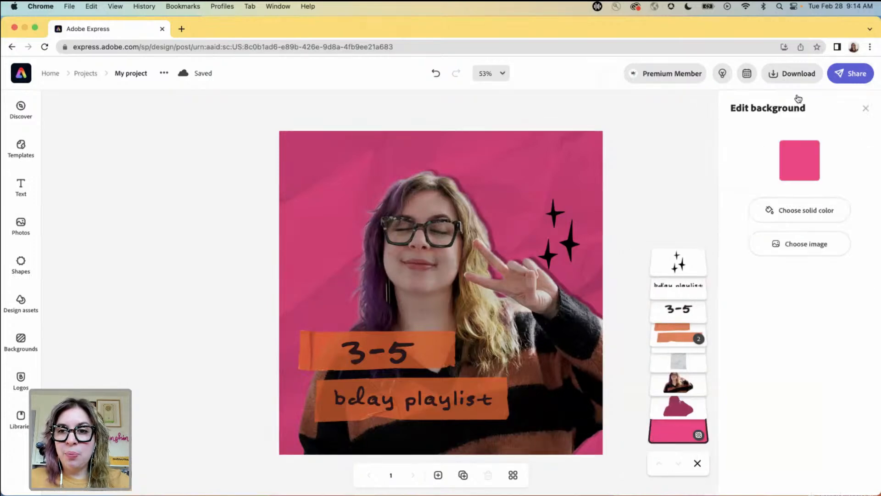
pyautogui.click(799, 161)
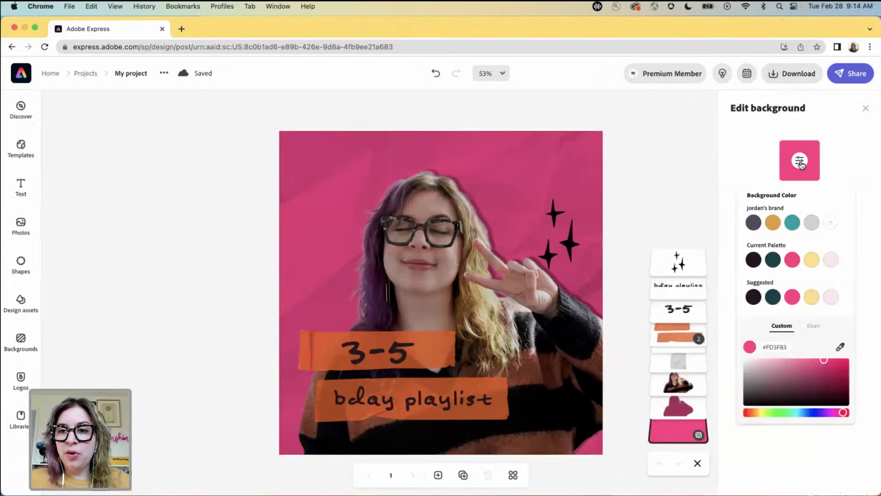
pyautogui.click(756, 224)
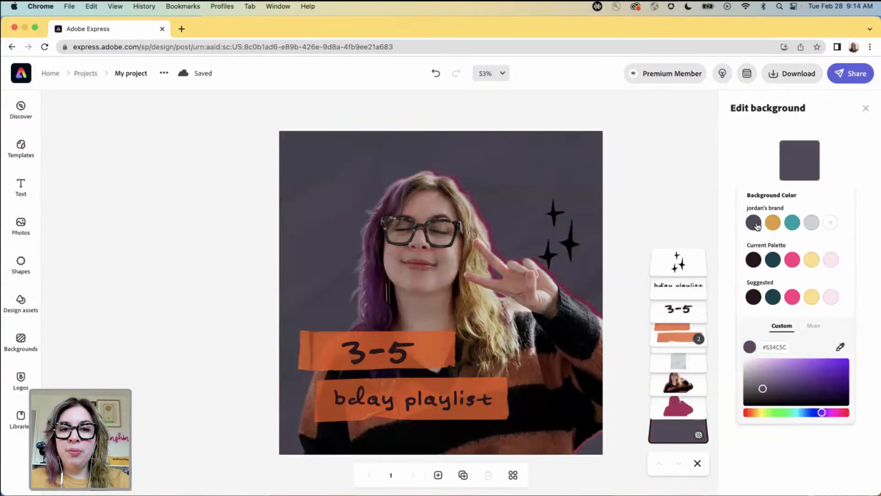
pyautogui.click(773, 223)
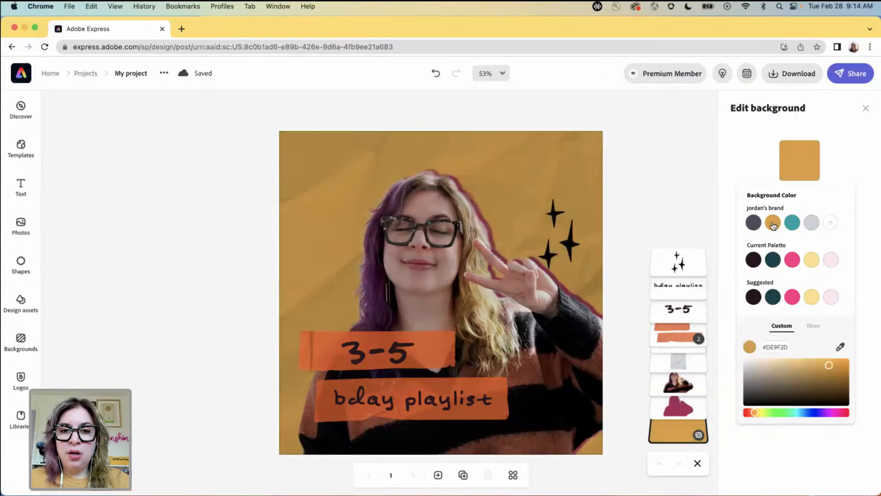
pyautogui.click(792, 223)
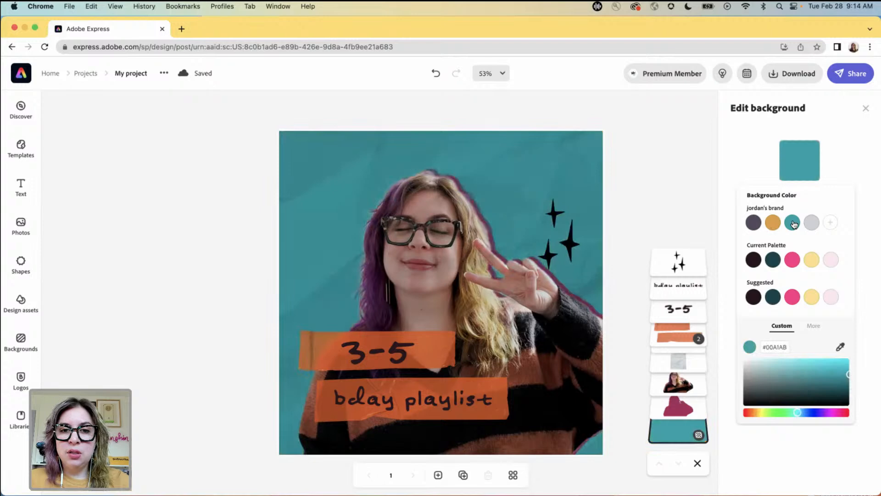
pyautogui.click(811, 223)
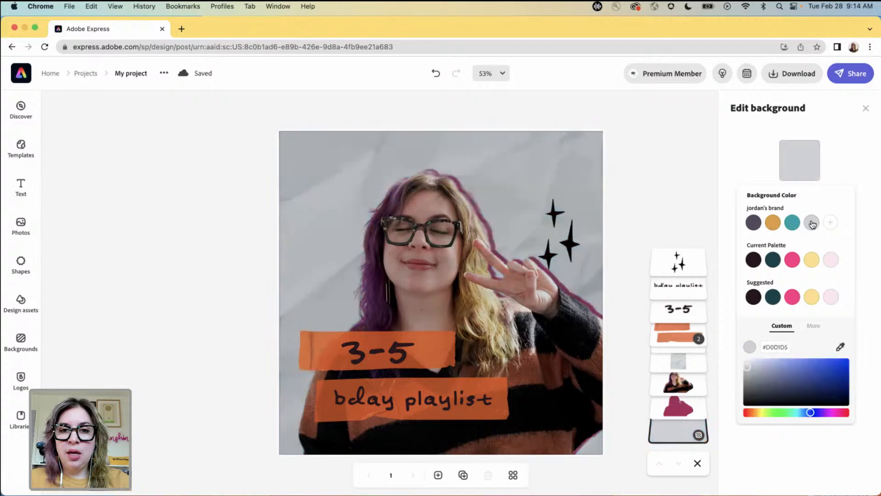
pyautogui.click(775, 225)
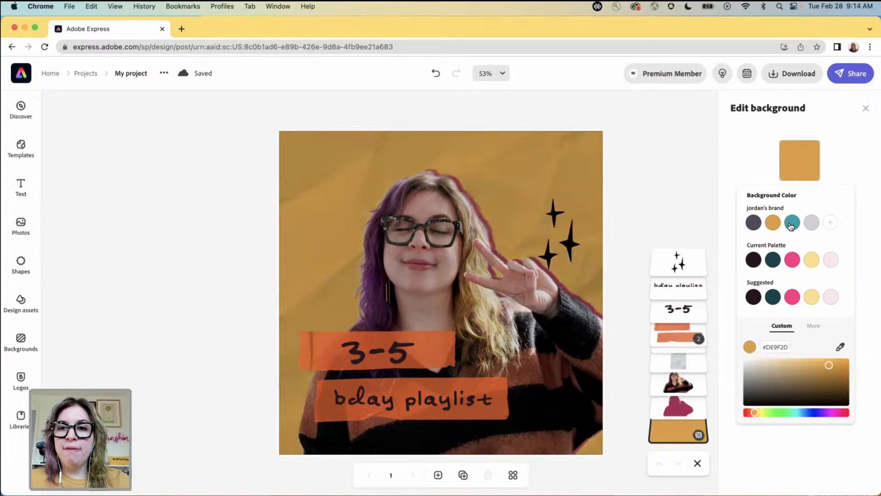
pyautogui.click(791, 224)
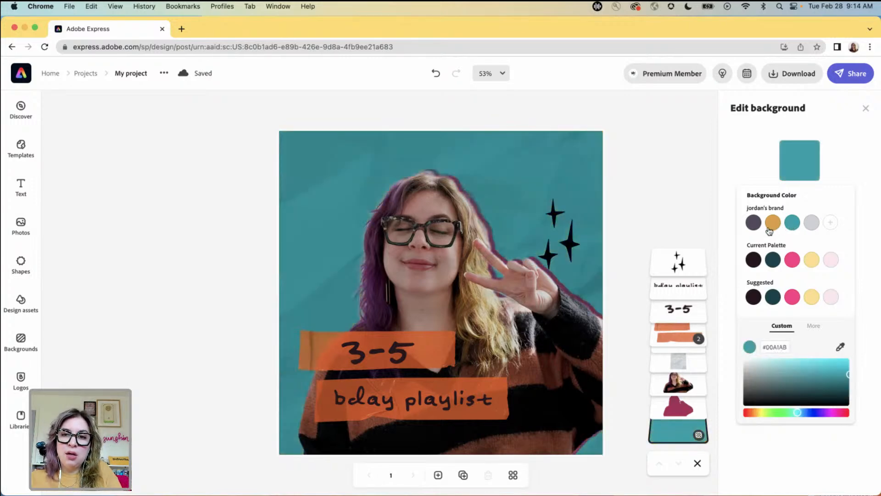
pyautogui.click(772, 224)
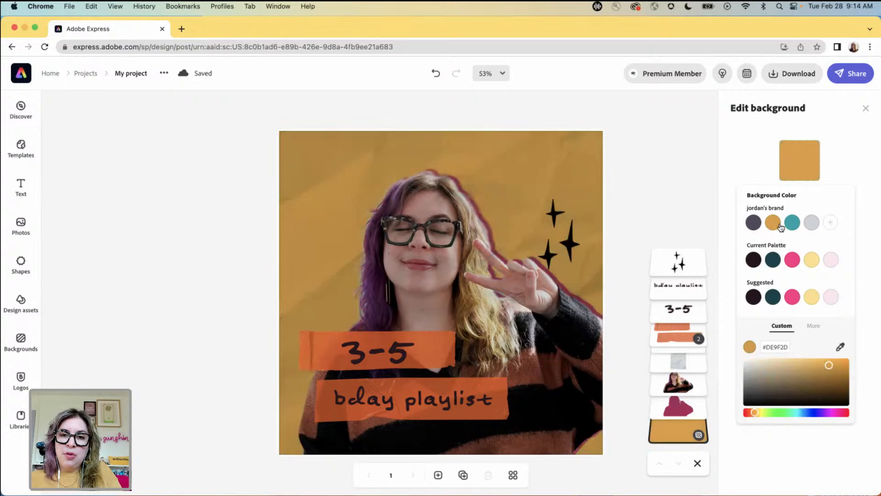
pyautogui.click(792, 223)
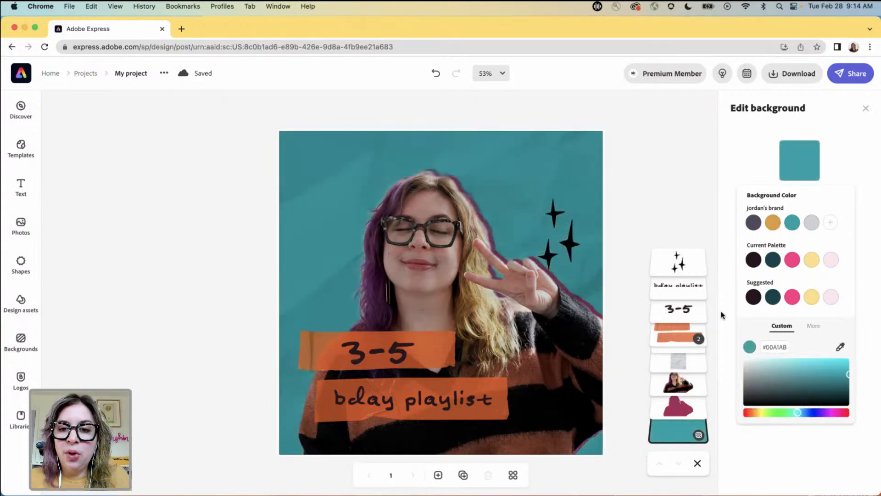
# Step: Set both the shadows and highlights duotone colours of the silhouette behind the portrait to the brand's dark grey #534C5C
pyautogui.click(681, 408)
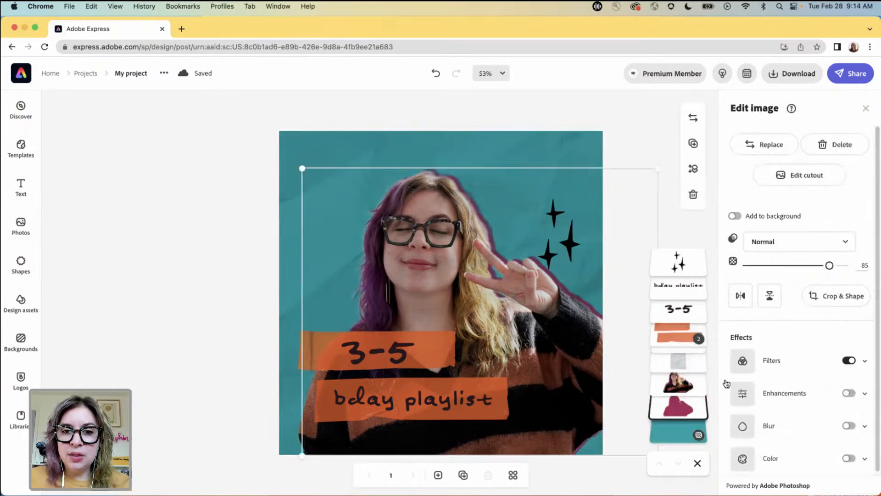
pyautogui.click(744, 362)
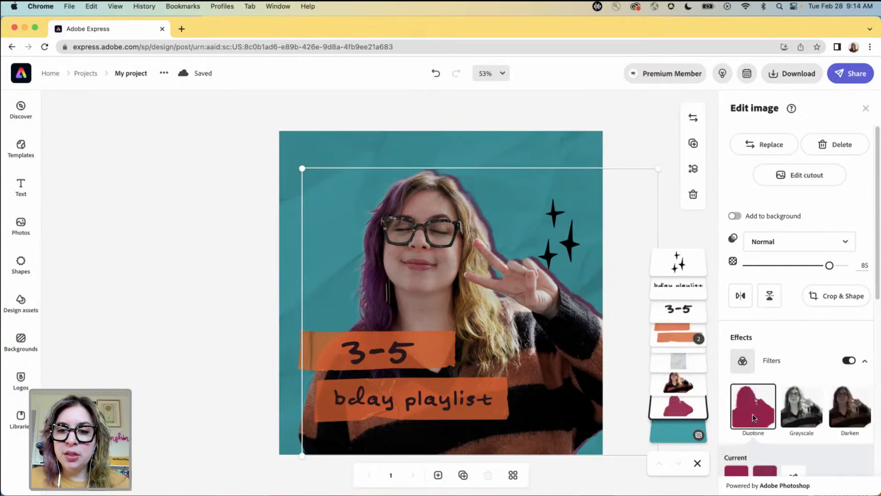
pyautogui.scroll(-4, 754, 403)
pyautogui.click(736, 313)
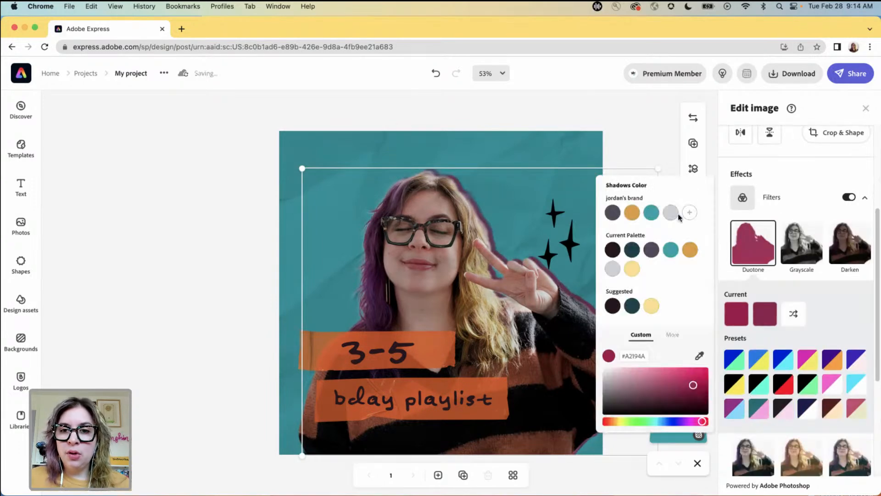
pyautogui.click(612, 212)
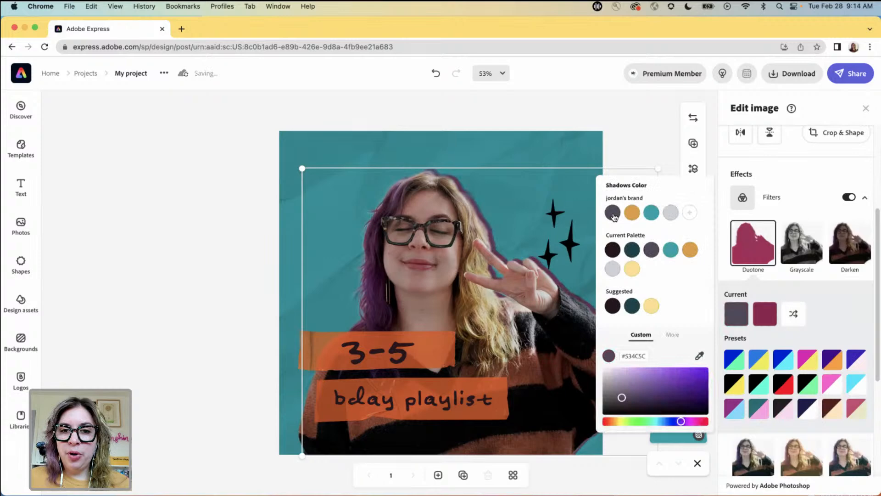
pyautogui.click(765, 313)
pyautogui.click(641, 212)
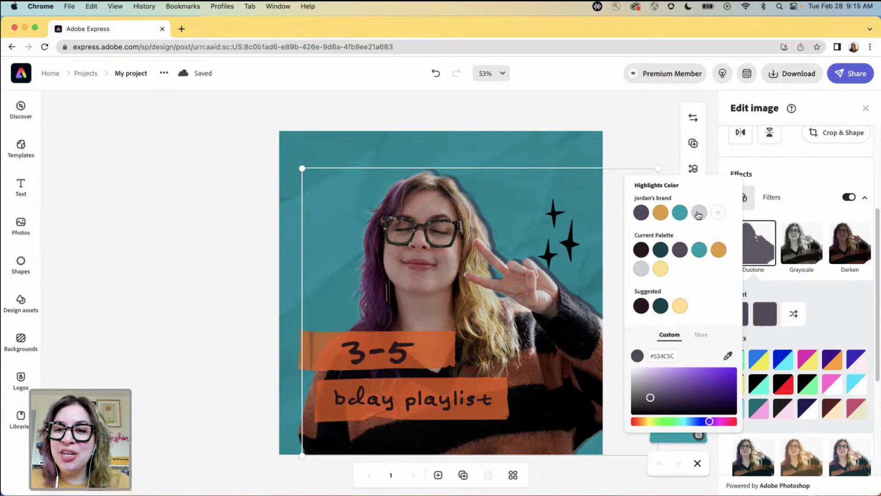
# Step: Try the brand's light grey and ochre in the silhouette's duotone filter, and return both colours to dark grey #534C5C
pyautogui.click(698, 214)
pyautogui.click(771, 297)
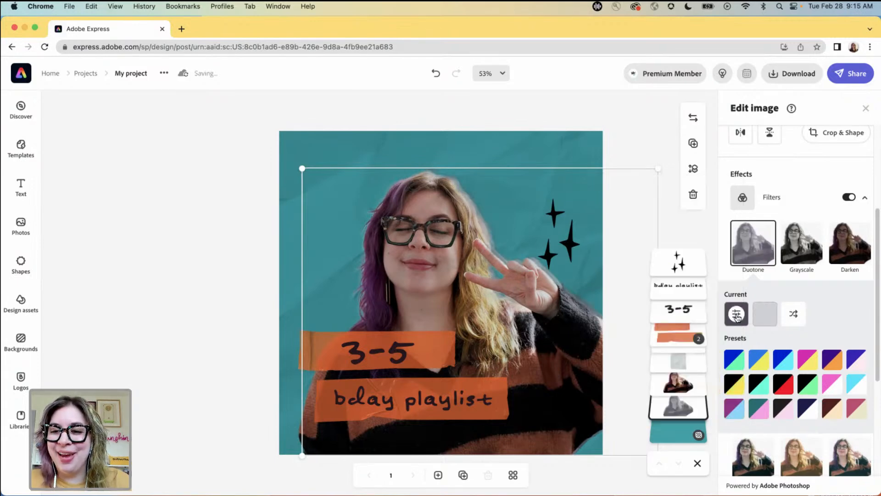
pyautogui.click(736, 313)
pyautogui.click(672, 214)
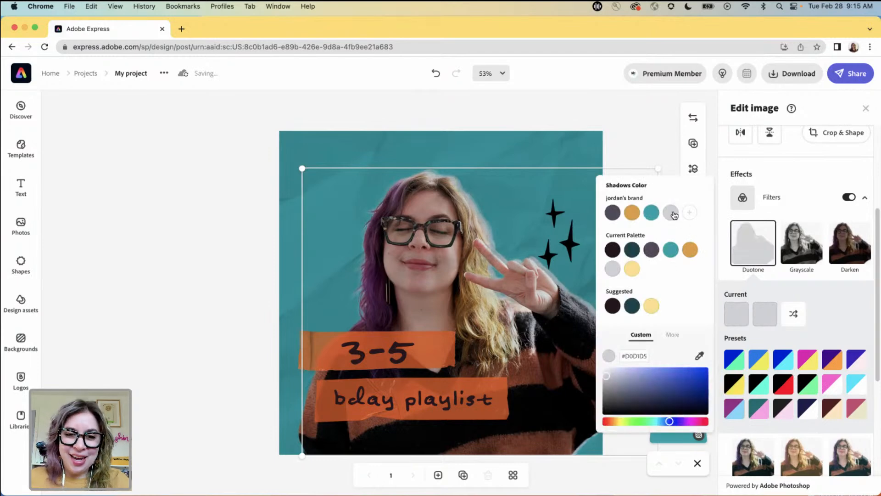
pyautogui.click(637, 214)
pyautogui.click(765, 313)
pyautogui.click(661, 214)
pyautogui.click(641, 213)
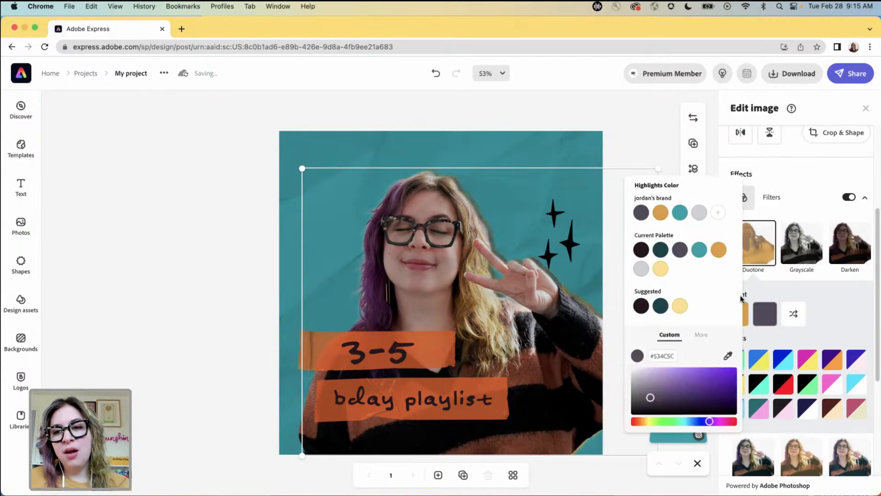
pyautogui.click(739, 314)
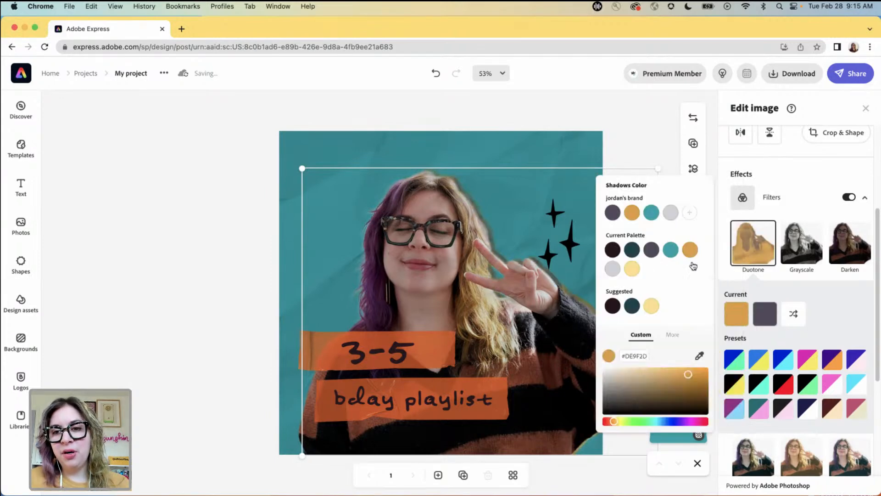
pyautogui.click(617, 215)
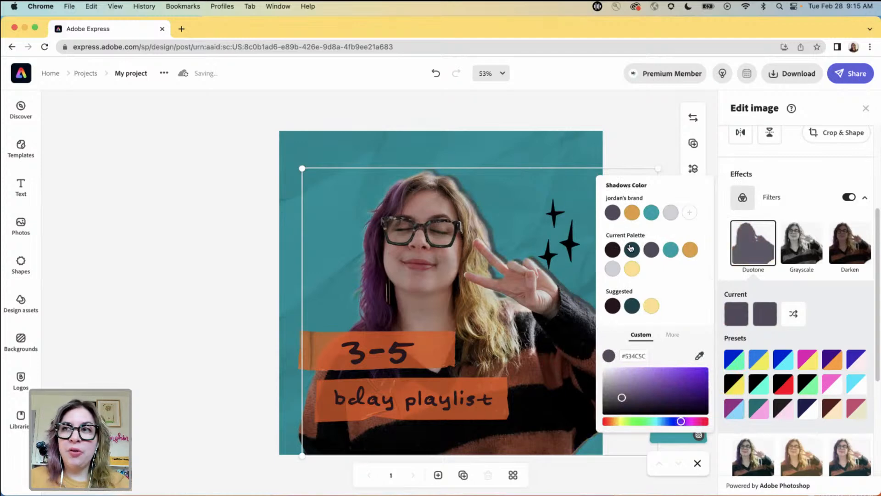
pyautogui.click(635, 134)
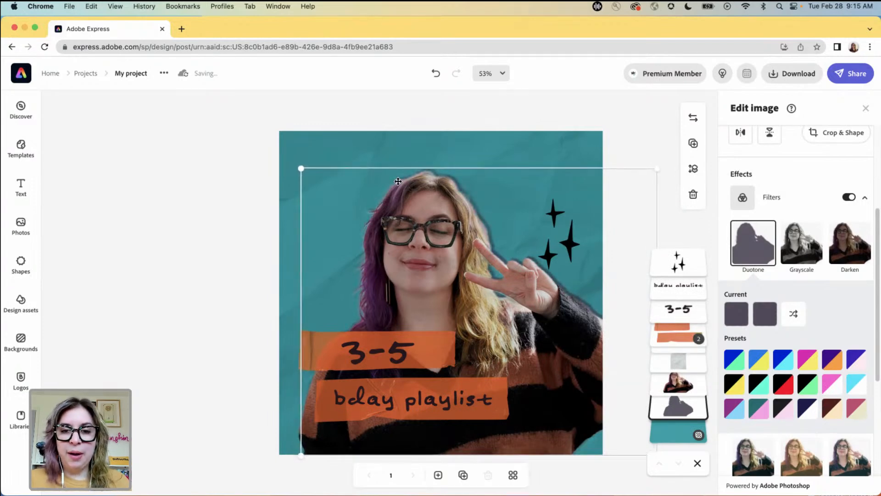
# Step: Open the group of two orange tape strips and select the strip behind the "bday playlist" text
pyautogui.click(439, 353)
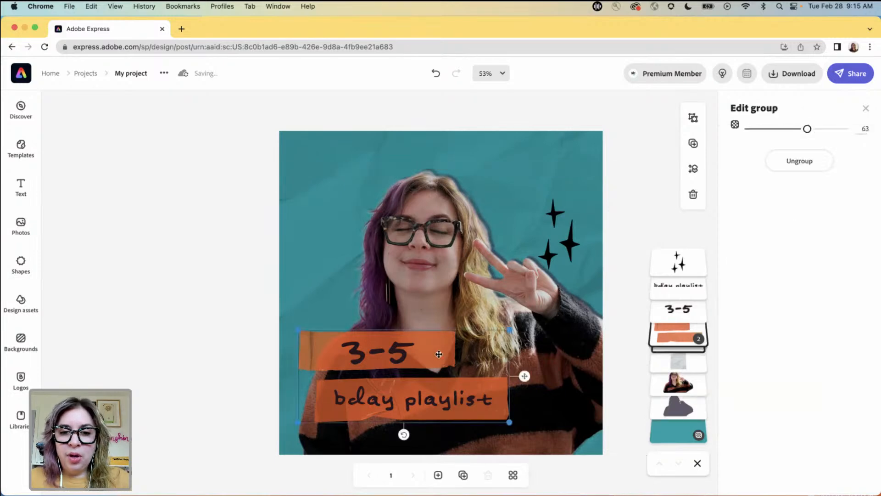
pyautogui.click(690, 347)
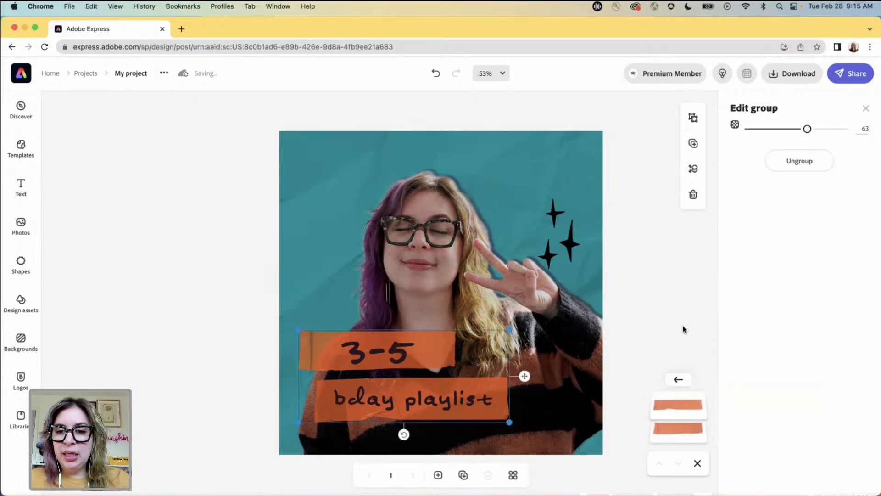
pyautogui.click(678, 379)
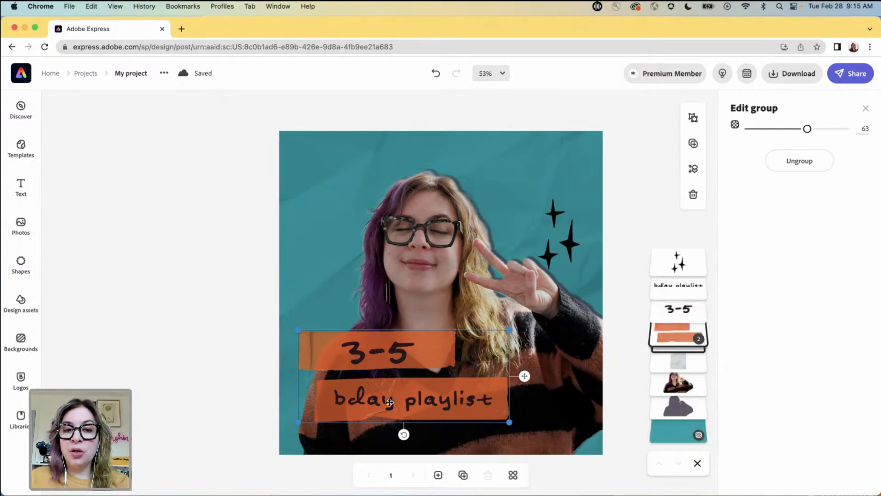
pyautogui.click(678, 336)
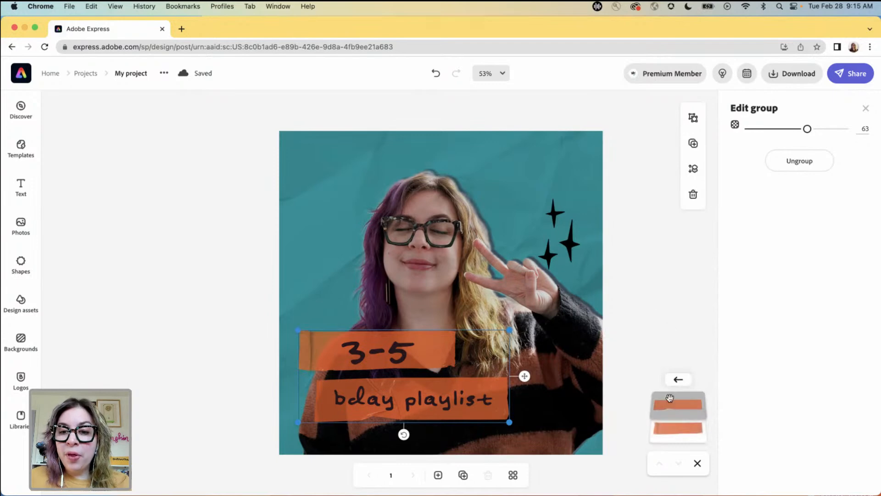
pyautogui.click(439, 347)
pyautogui.click(487, 385)
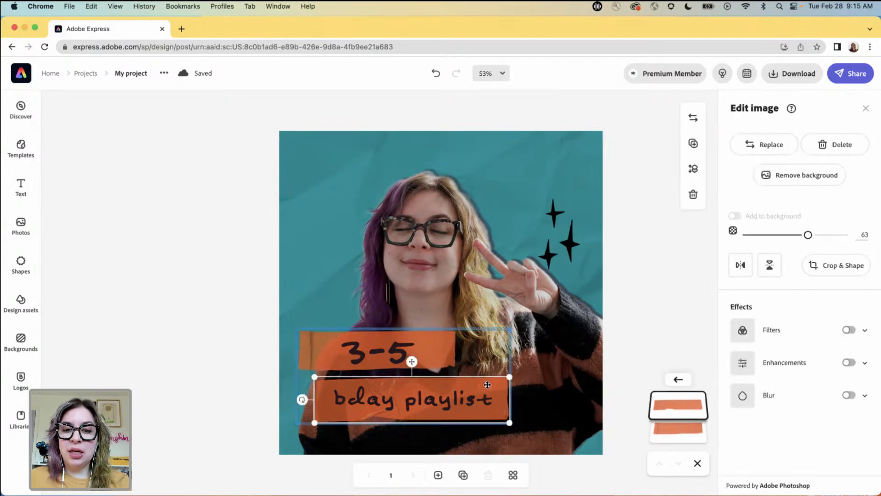
pyautogui.click(428, 339)
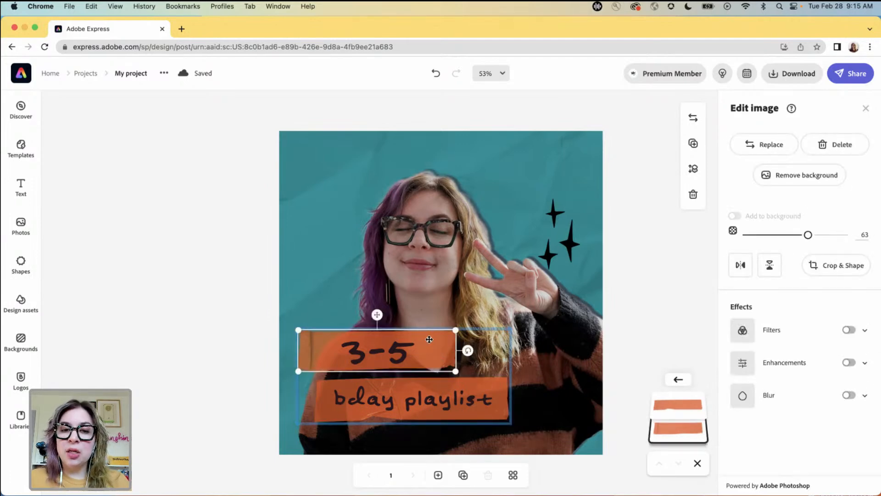
pyautogui.click(677, 403)
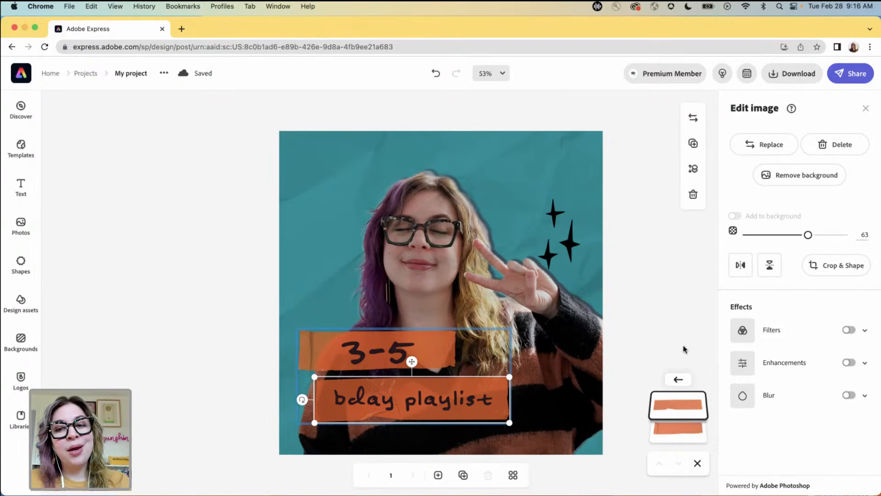
# Step: Apply a duotone filter to the "bday playlist" tape strip with the brand's ochre #DE9F2D as both shadows and highlights colours
pyautogui.click(740, 330)
pyautogui.scroll(-3, 752, 394)
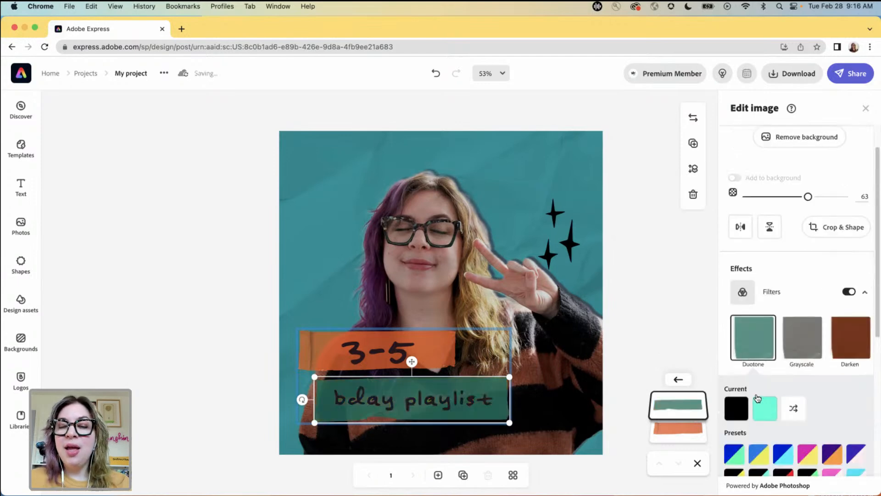
pyautogui.click(737, 375)
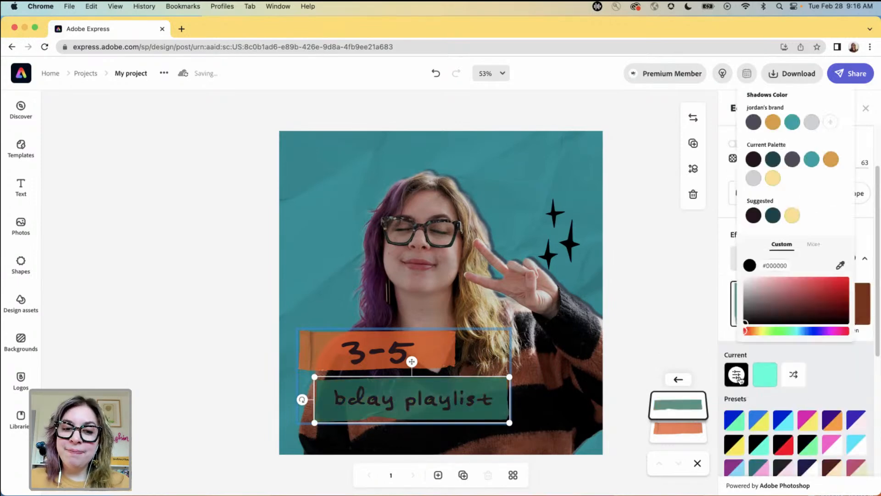
pyautogui.click(773, 122)
pyautogui.click(762, 374)
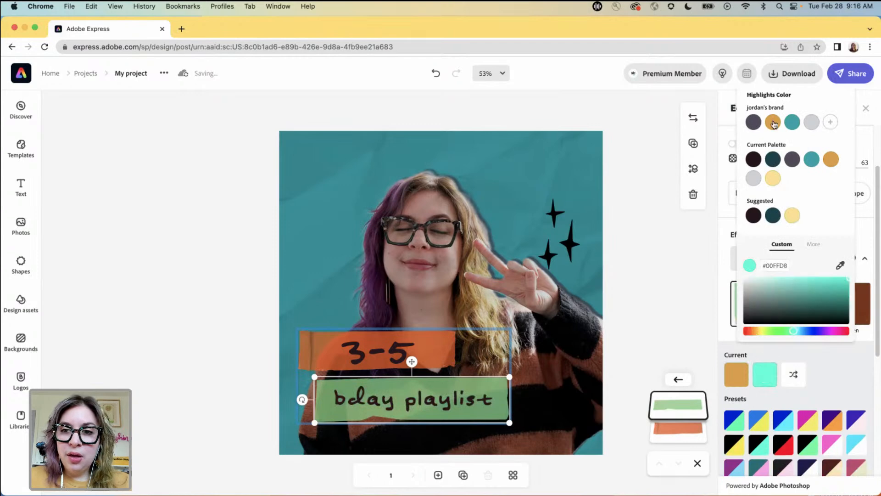
pyautogui.click(772, 121)
# Step: Set the strip's duotone shadows to the brand's dark grey #534C5C and compare the swapped order, keeping dark grey shadows and ochre highlights
pyautogui.click(736, 375)
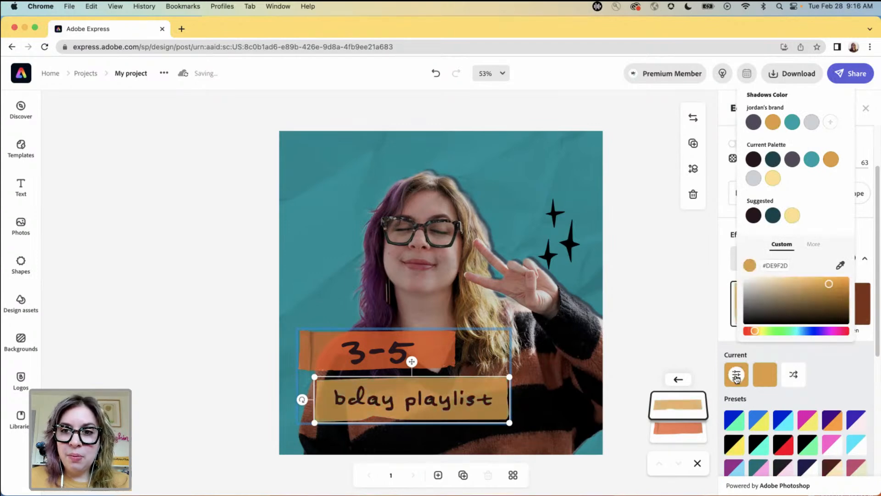
pyautogui.click(754, 122)
pyautogui.click(794, 378)
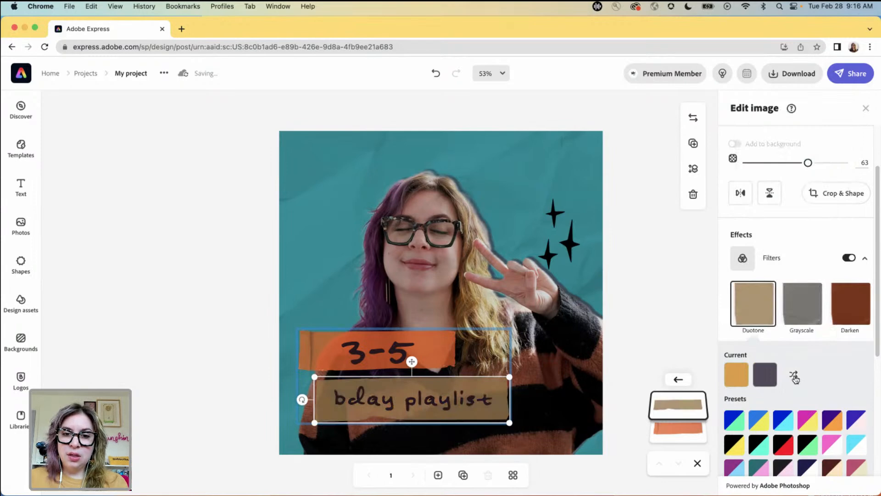
pyautogui.click(794, 377)
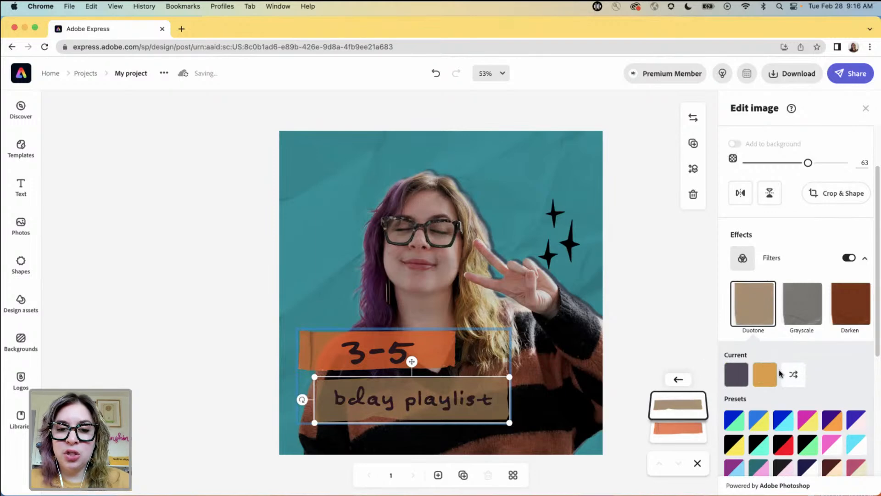
# Step: Try the brand's light grey #D0D1D5 with ochre in the strip's duotone, and set the highlights to dark grey #534C5C with ochre shadows
pyautogui.click(737, 376)
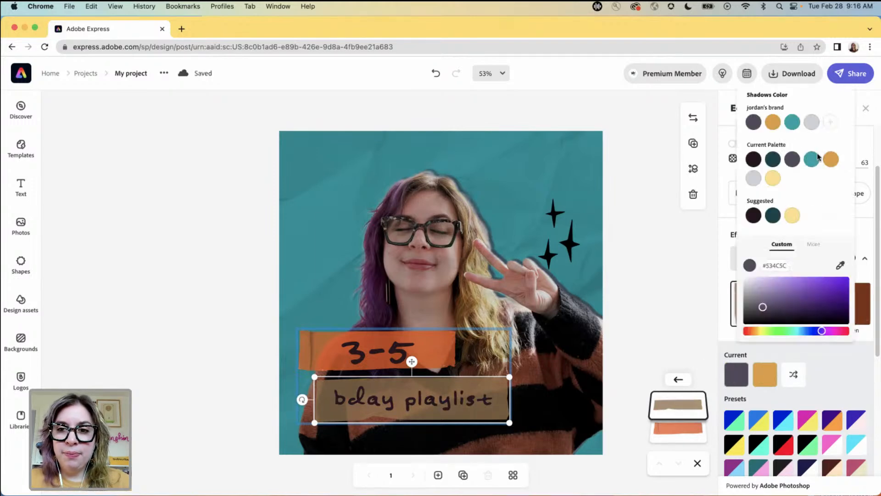
pyautogui.click(810, 123)
pyautogui.click(797, 377)
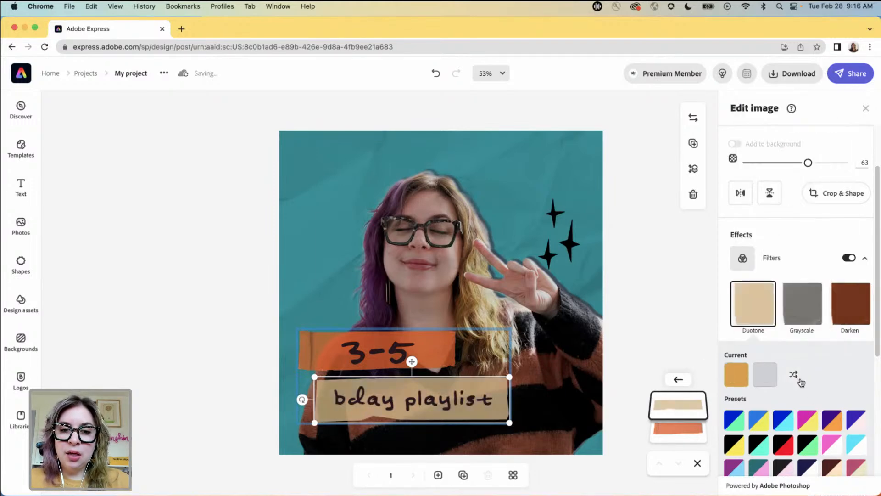
pyautogui.click(764, 375)
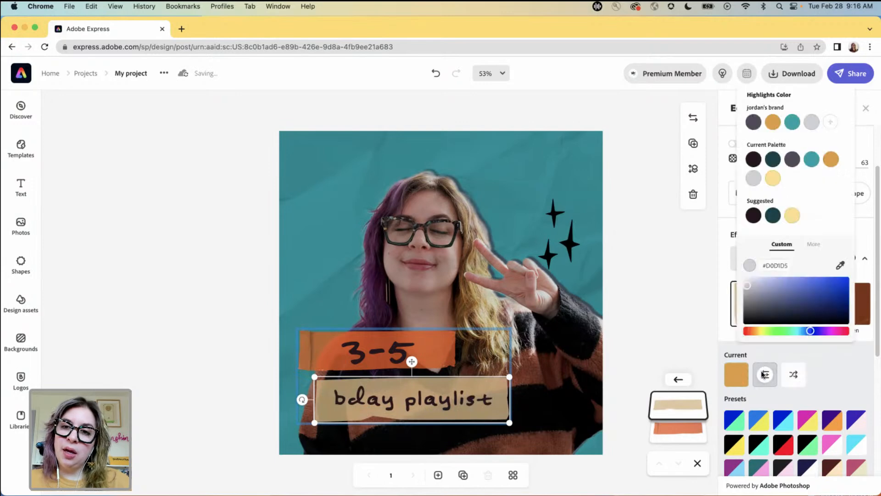
pyautogui.click(753, 122)
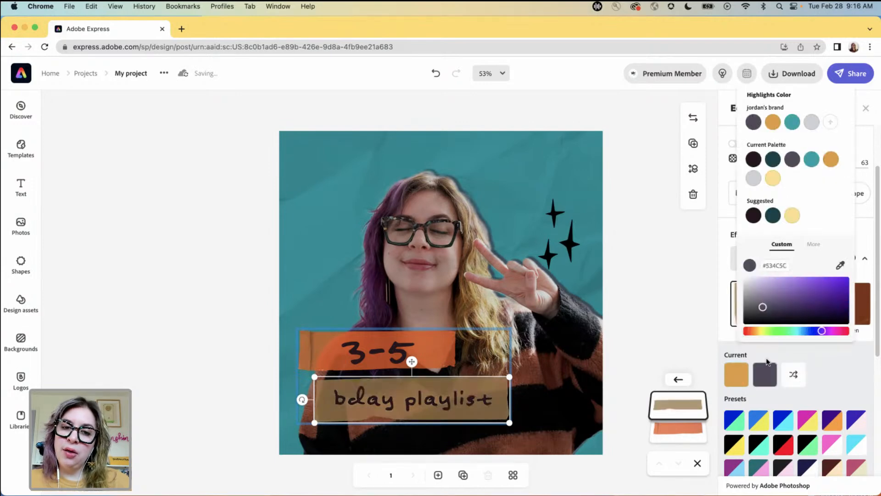
pyautogui.click(864, 220)
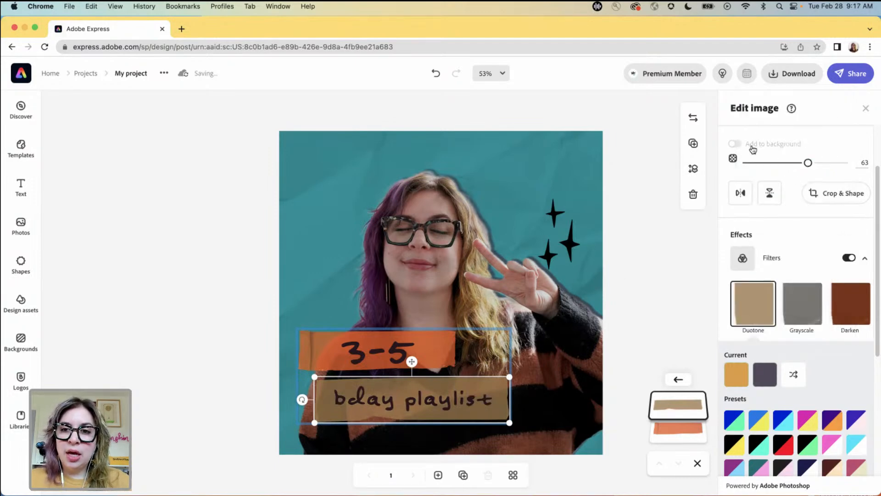
# Step: Set the "bday playlist" strip's opacity to 100 and swap its duotone colours to dark grey shadows and ochre highlights
pyautogui.moveTo(808, 164); pyautogui.dragTo(864, 159)
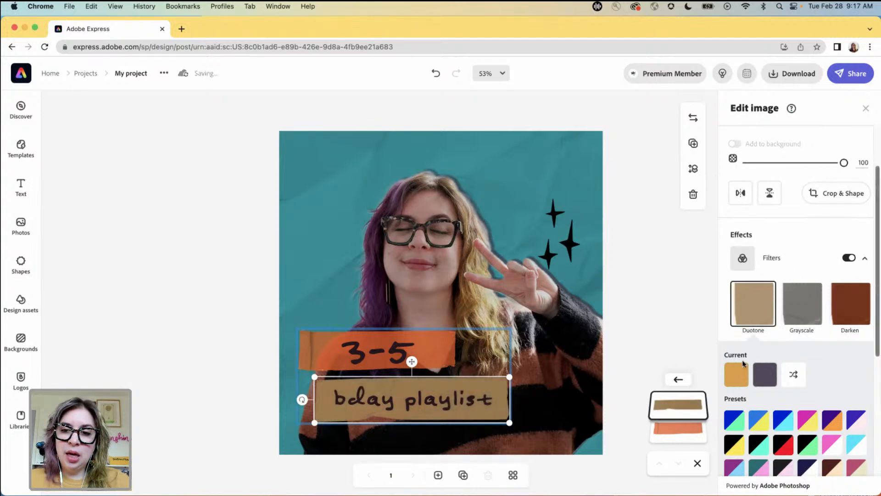
pyautogui.click(794, 375)
pyautogui.click(793, 376)
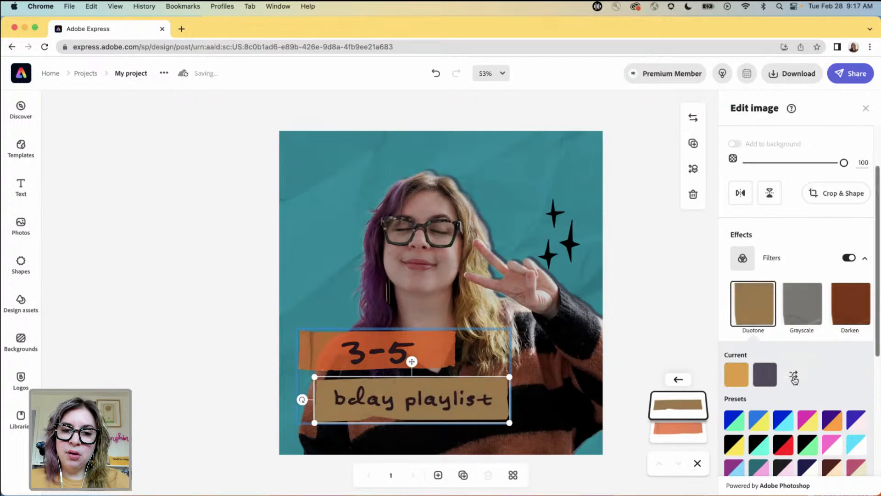
pyautogui.click(794, 377)
pyautogui.click(793, 376)
pyautogui.click(793, 376)
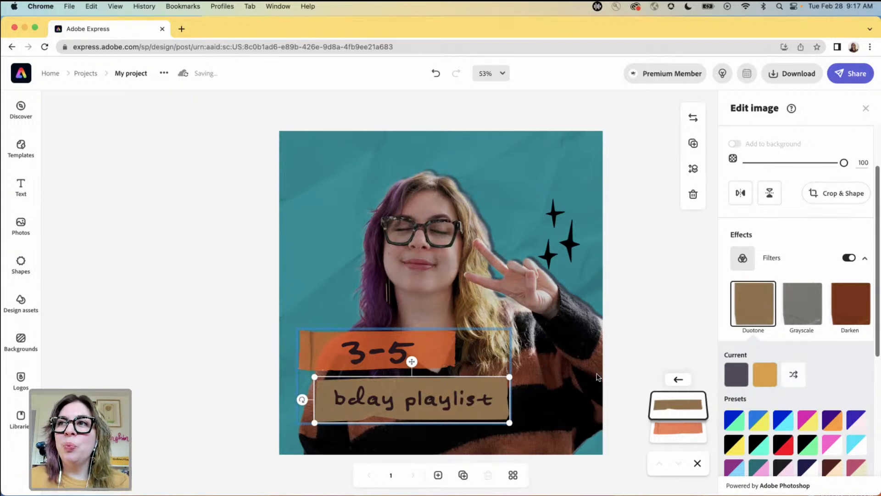
# Step: Give the "3-5" tape strip a duotone filter with dark grey #534C5C shadows and ochre #DE9F2D highlights, and set its opacity to 100
pyautogui.click(440, 346)
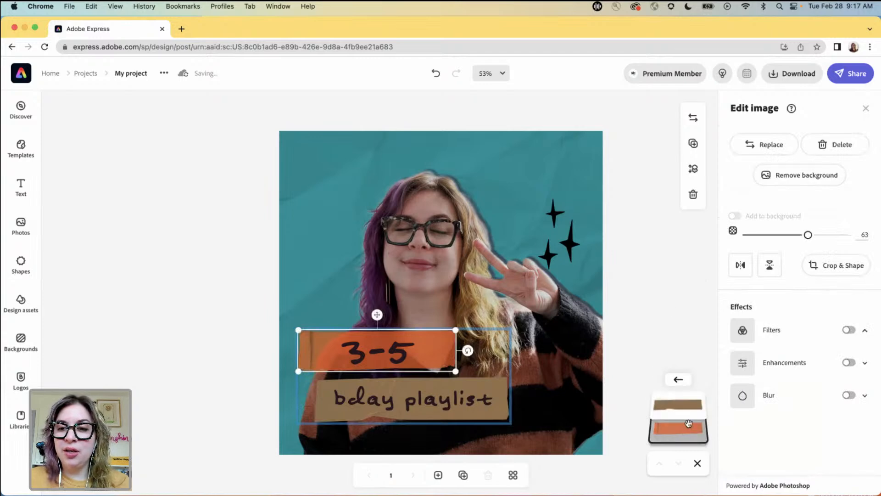
pyautogui.click(737, 337)
pyautogui.click(753, 374)
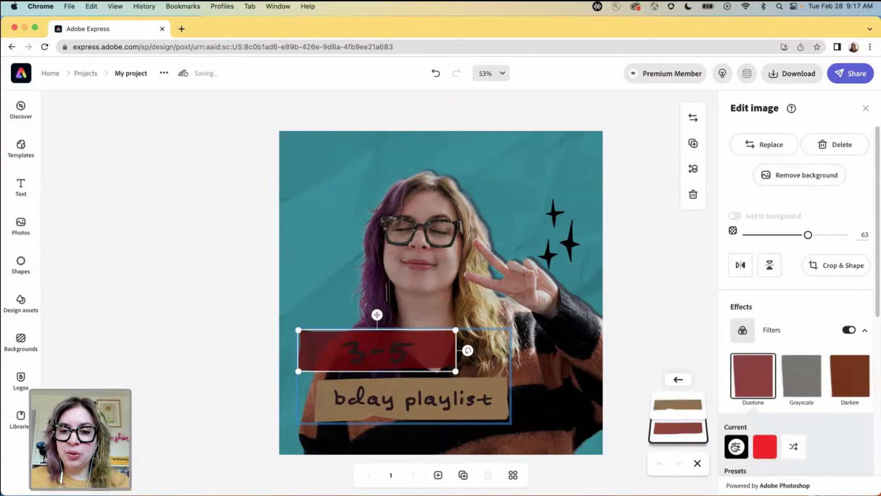
pyautogui.click(736, 446)
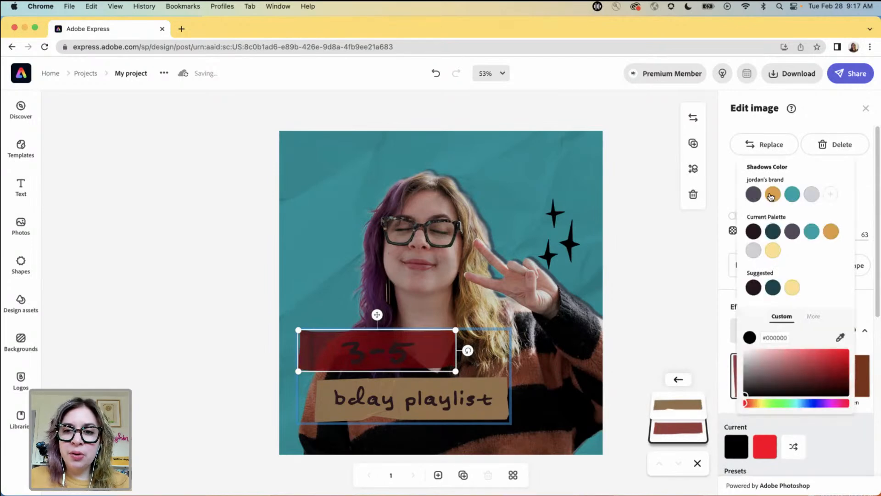
pyautogui.click(752, 195)
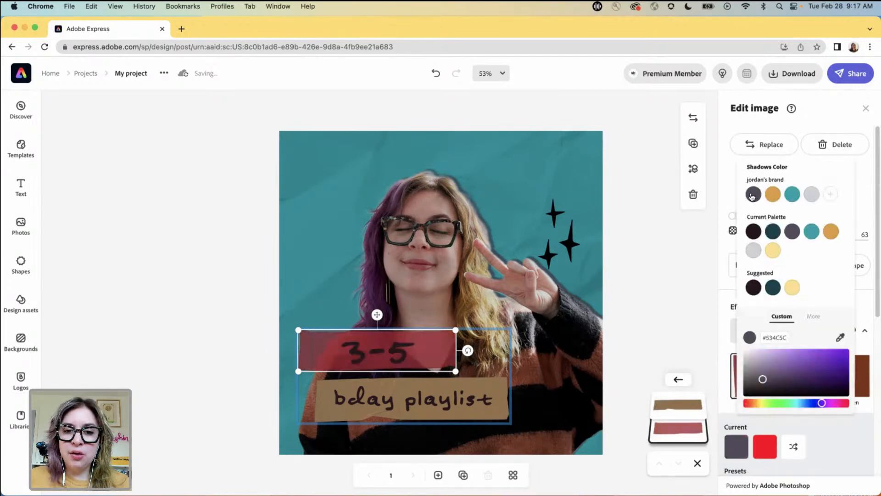
pyautogui.click(764, 447)
pyautogui.click(773, 195)
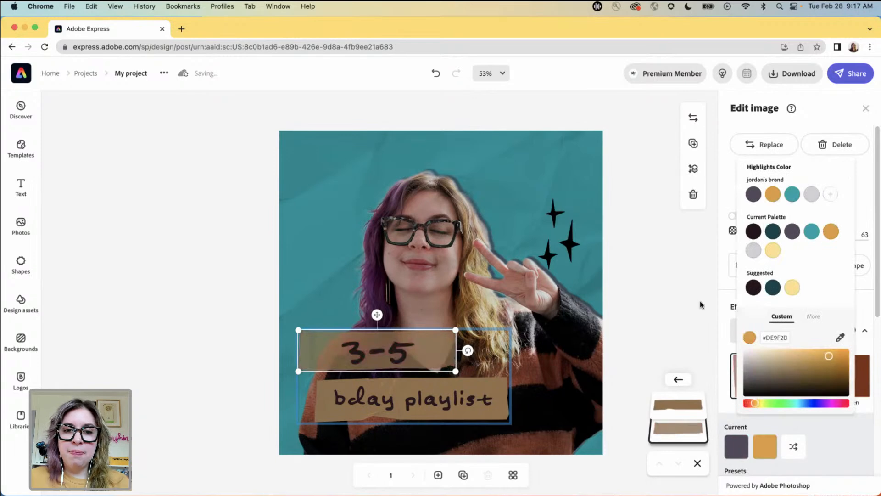
pyautogui.click(638, 297)
pyautogui.moveTo(807, 235); pyautogui.dragTo(872, 237)
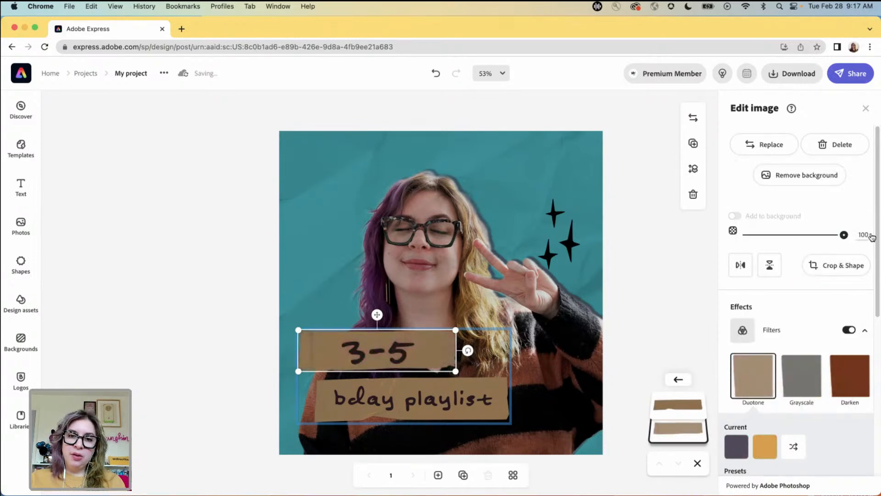
pyautogui.click(625, 332)
# Step: Start replacing the "3-5" tape strip and search the design assets for "tape"
pyautogui.click(440, 346)
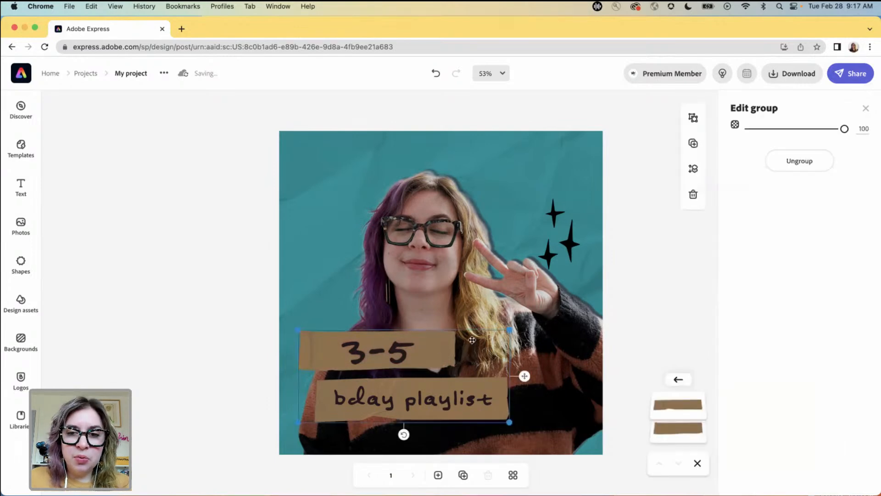
pyautogui.click(442, 338)
pyautogui.click(757, 144)
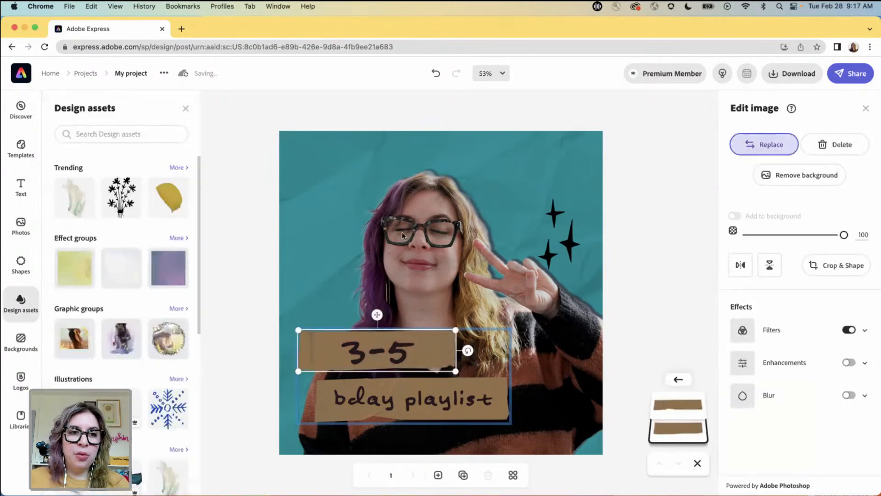
pyautogui.write('tape')
pyautogui.press('Return')
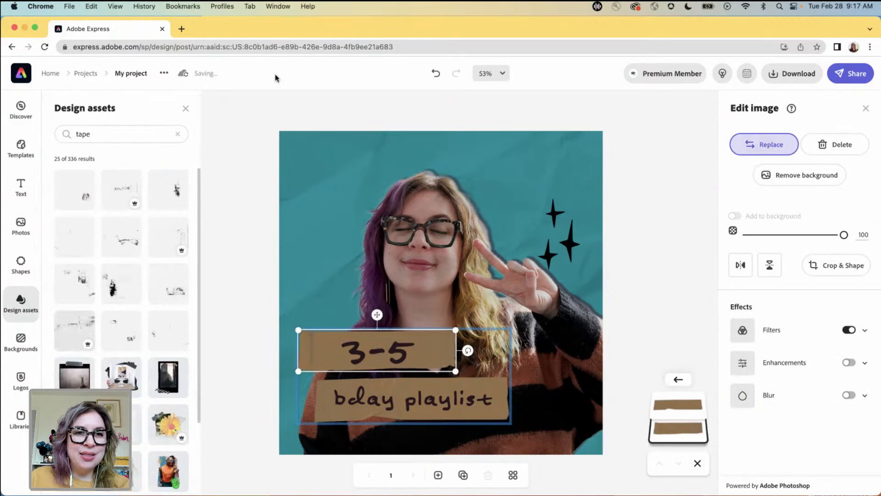
# Step: Find a light grey premium tape strip among the tape assets and use it to replace the strip behind "3-5"
pyautogui.scroll(-3, 131, 328)
pyautogui.scroll(-5, 130, 329)
pyautogui.scroll(-6, 131, 328)
pyautogui.scroll(-8, 131, 329)
pyautogui.scroll(-8, 135, 338)
pyautogui.scroll(-8, 135, 341)
pyautogui.scroll(-10, 135, 342)
pyautogui.scroll(-10, 136, 342)
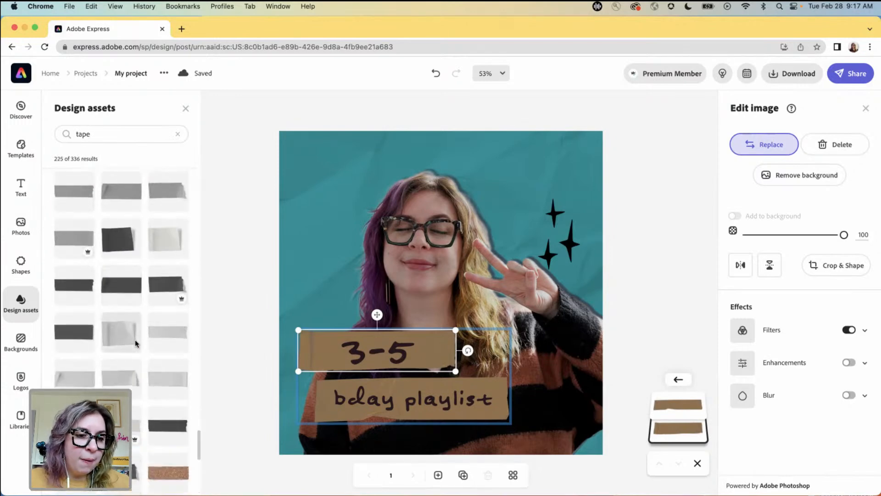
pyautogui.scroll(2, 135, 342)
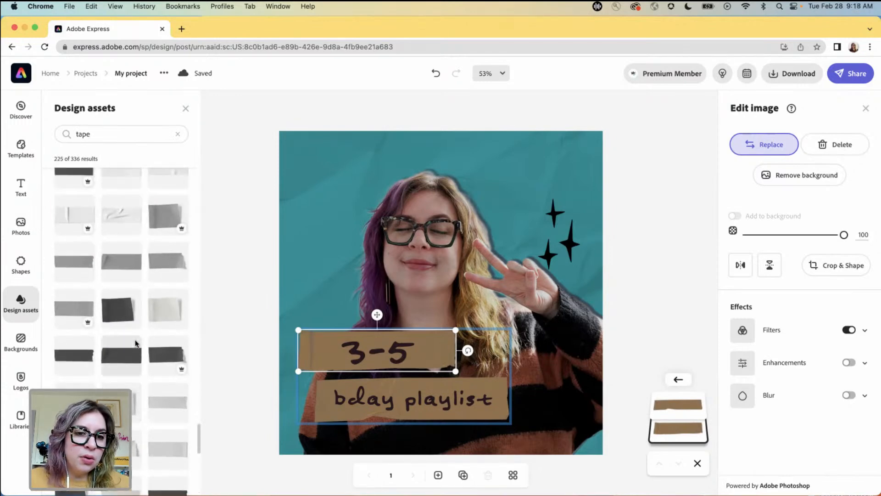
pyautogui.scroll(-3, 136, 342)
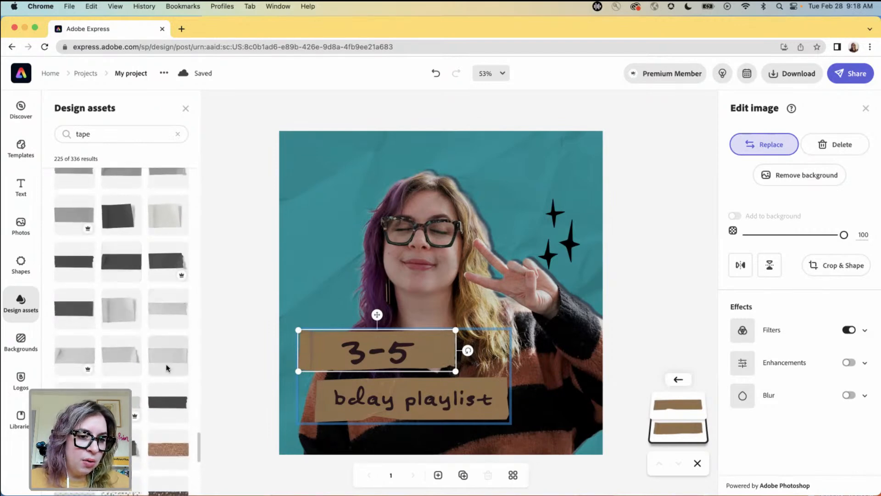
pyautogui.click(83, 356)
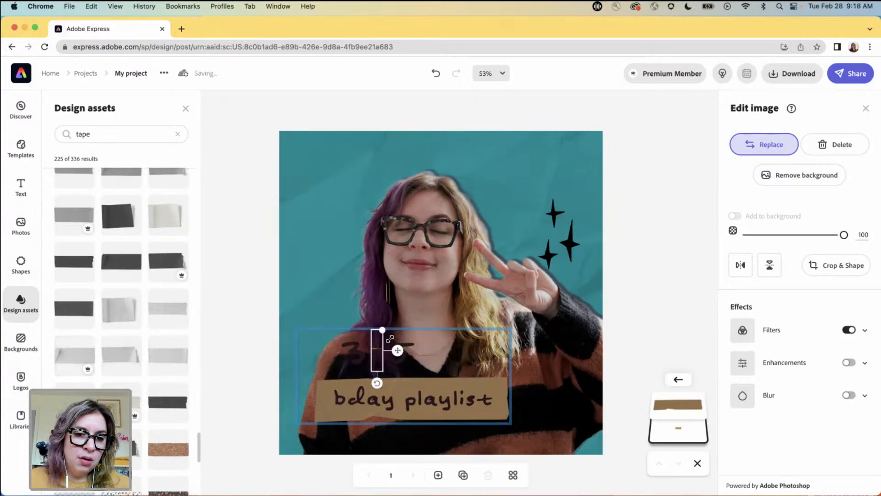
# Step: Try to enlarge and stretch the replacement tape strip behind "3-5"
pyautogui.moveTo(383, 330); pyautogui.dragTo(496, 304)
pyautogui.moveTo(520, 269); pyautogui.dragTo(520, 268)
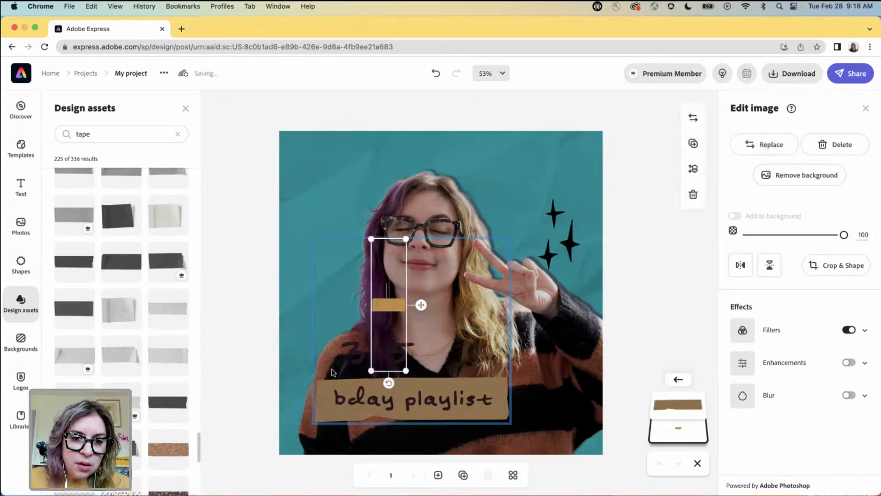
pyautogui.moveTo(371, 371); pyautogui.dragTo(364, 399)
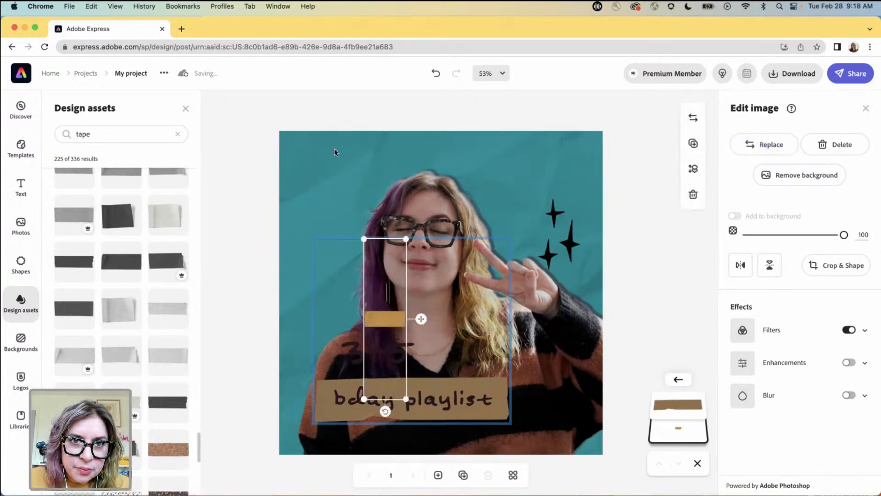
# Step: Undo the resizing and the replacement of the tape strip behind "3-5"
pyautogui.click(436, 75)
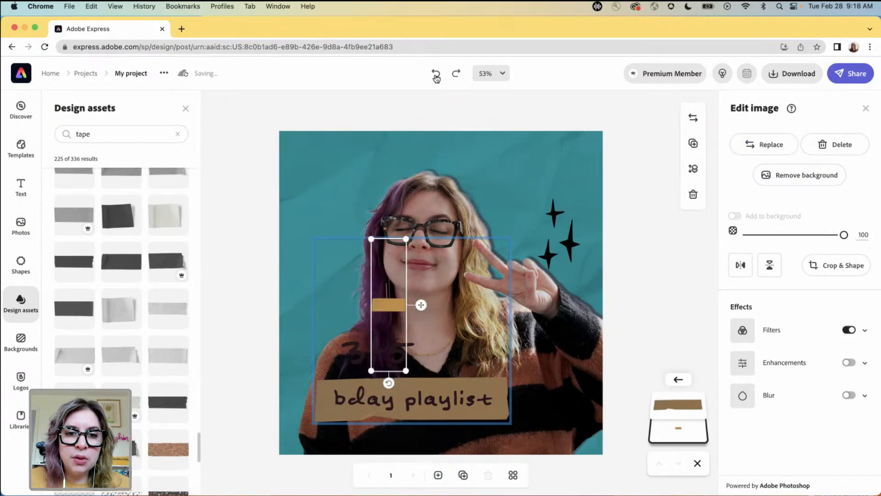
pyautogui.click(436, 76)
pyautogui.click(436, 76)
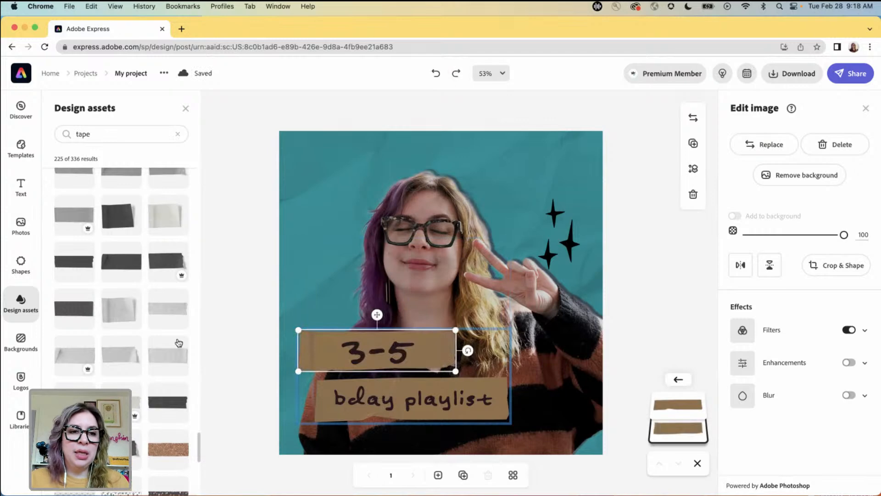
pyautogui.click(662, 268)
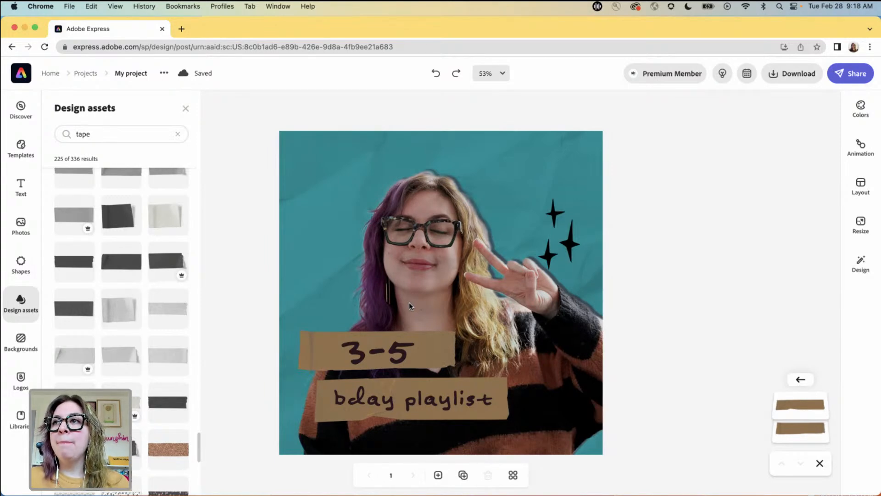
# Step: Review the background colour options and browse the preset colour themes such as Bold, Classic, Professional, Pastel, Modern and Retro
pyautogui.click(517, 154)
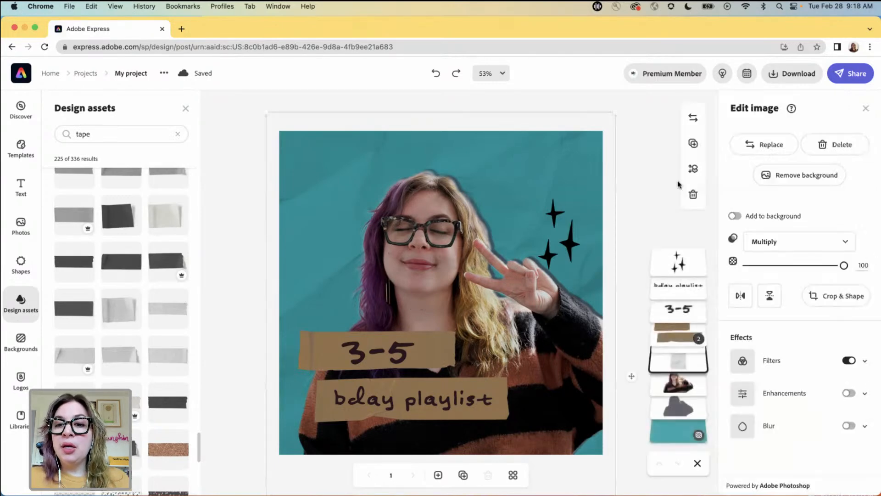
pyautogui.click(672, 431)
pyautogui.click(796, 161)
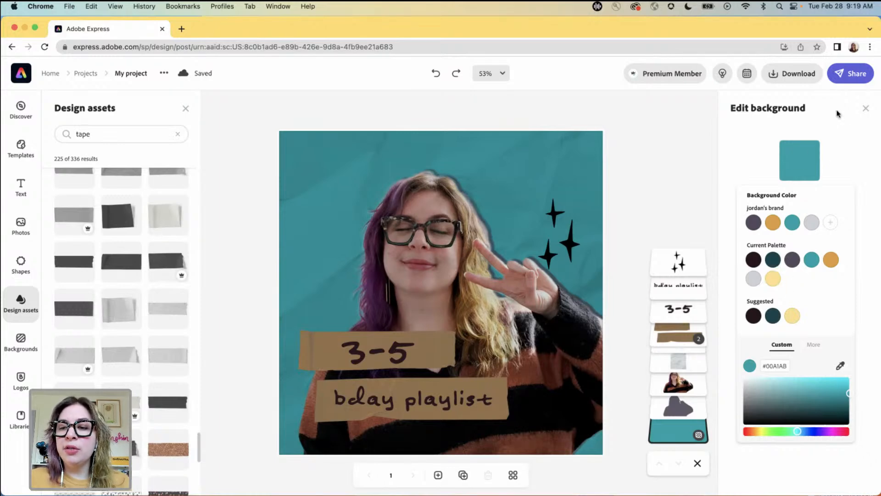
pyautogui.click(865, 109)
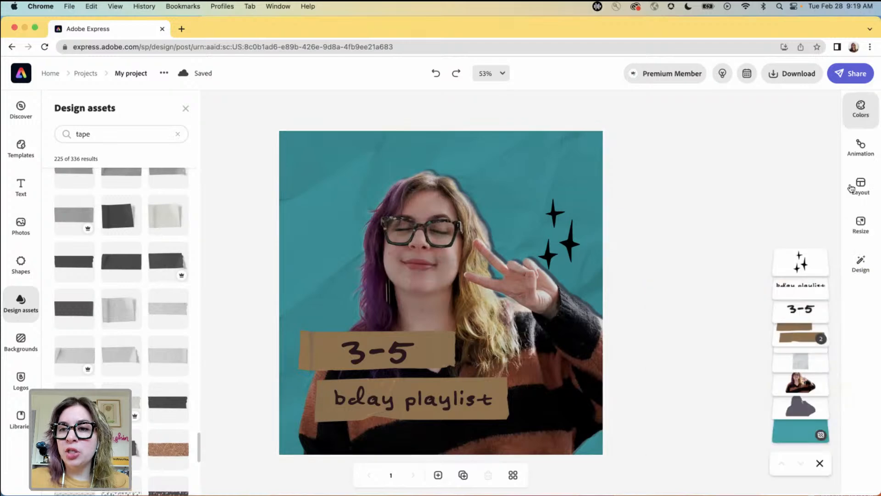
pyautogui.click(860, 109)
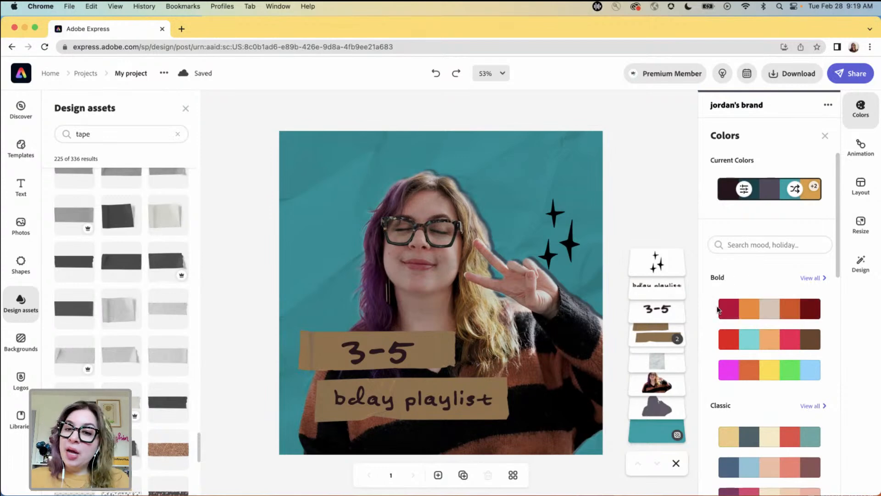
pyautogui.scroll(-2, 712, 308)
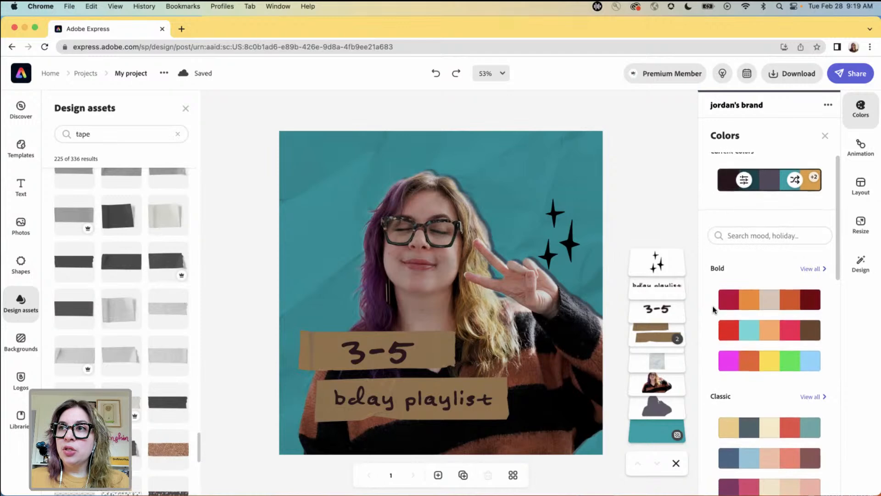
pyautogui.scroll(-5, 715, 312)
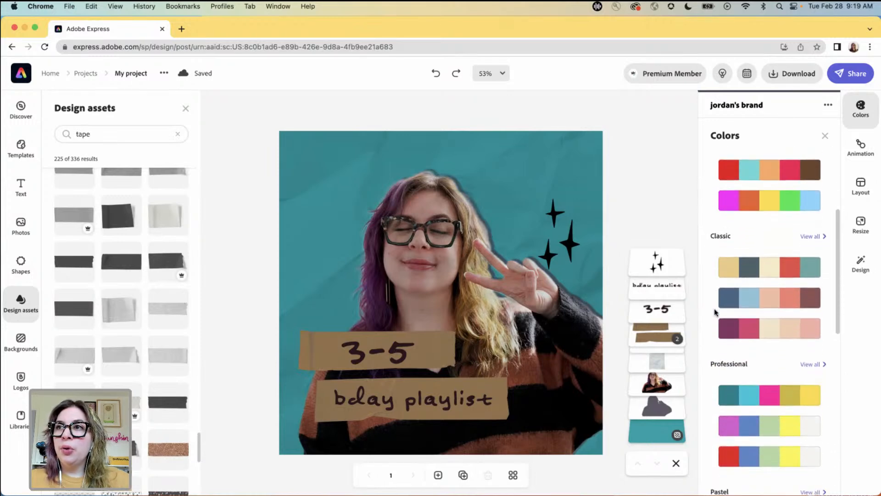
pyautogui.scroll(-8, 734, 313)
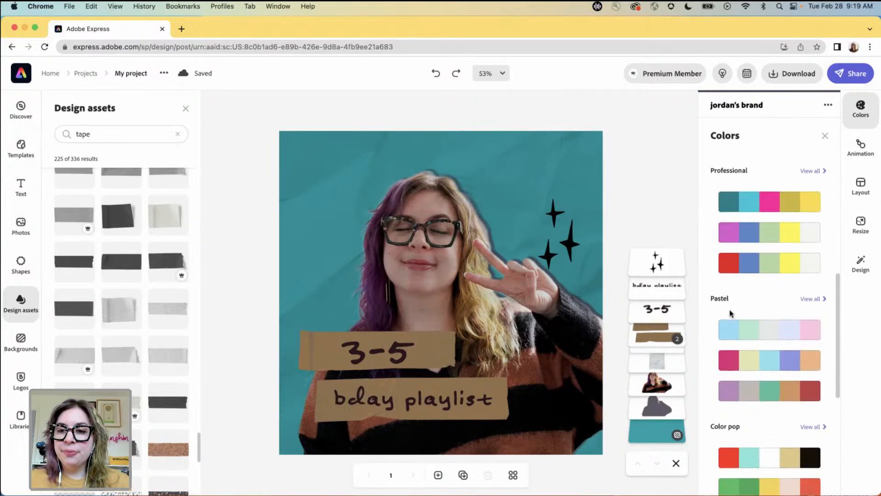
pyautogui.scroll(-6, 745, 314)
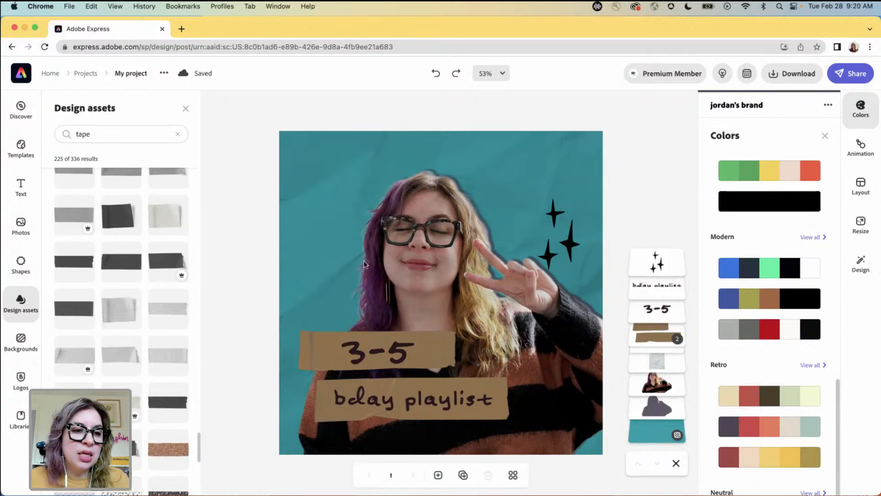
# Step: Add the premium purple glitter tape to the design, shrink it and place it over the "3-5" strip
pyautogui.scroll(10, 128, 319)
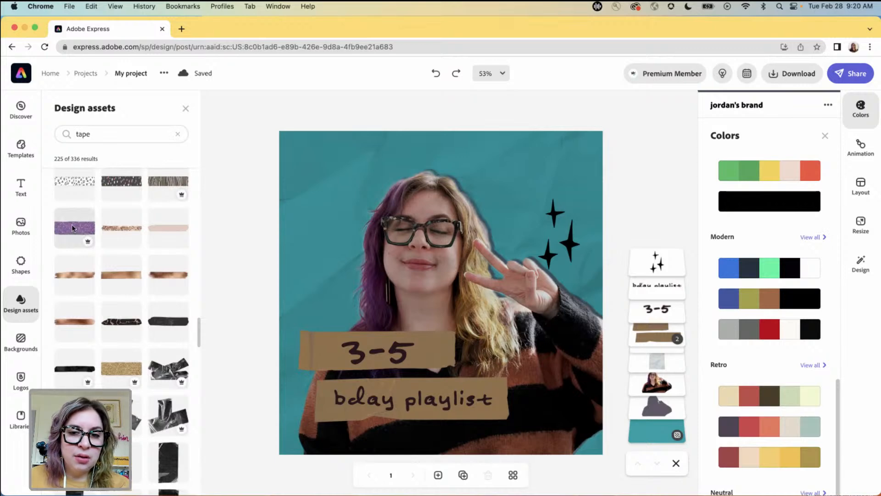
pyautogui.click(71, 224)
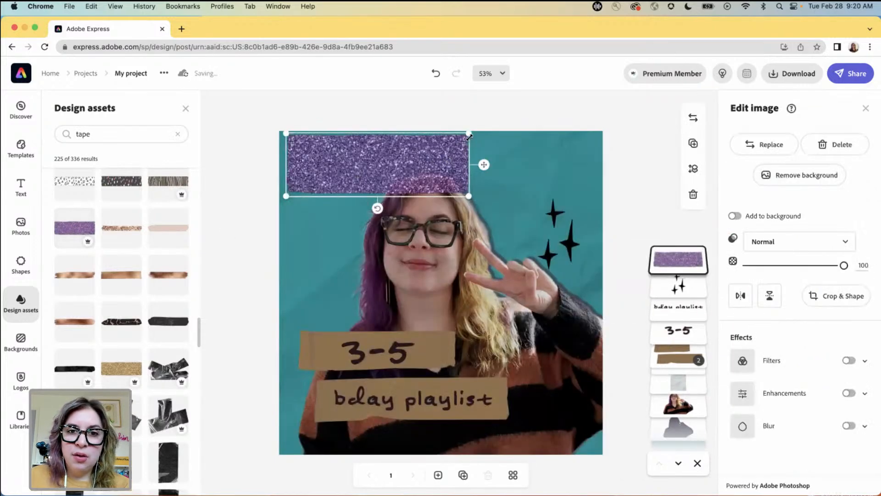
pyautogui.moveTo(469, 134); pyautogui.dragTo(386, 161)
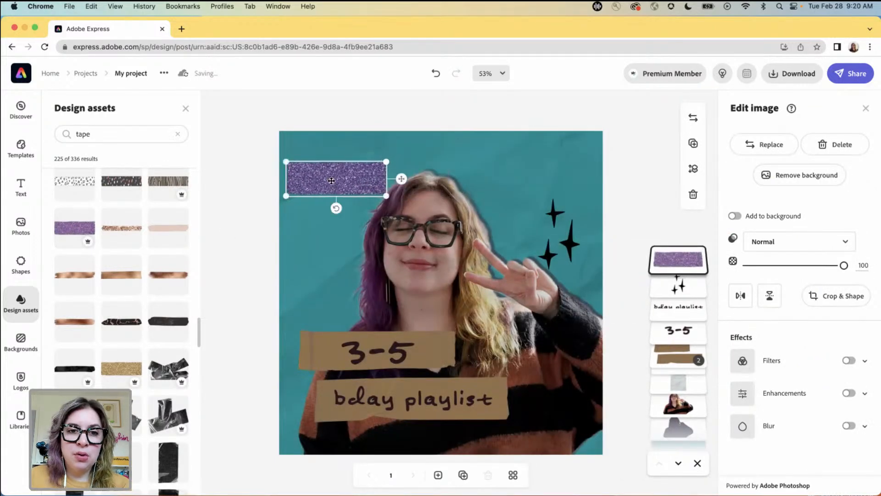
pyautogui.moveTo(336, 186); pyautogui.dragTo(387, 350)
pyautogui.moveTo(327, 338); pyautogui.dragTo(315, 333)
pyautogui.moveTo(392, 348); pyautogui.dragTo(398, 344)
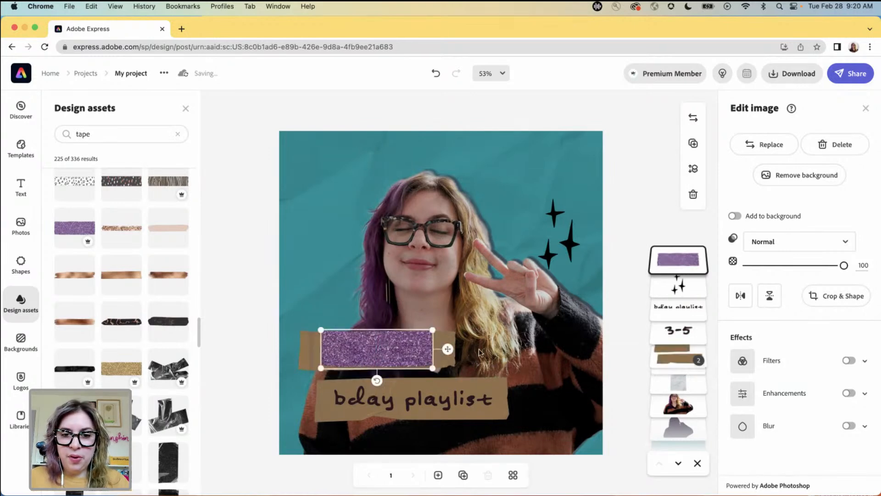
# Step: Delete the old brown strip behind "3-5" and move the purple glitter tape beneath the "3-5" text in the layer order
pyautogui.click(684, 359)
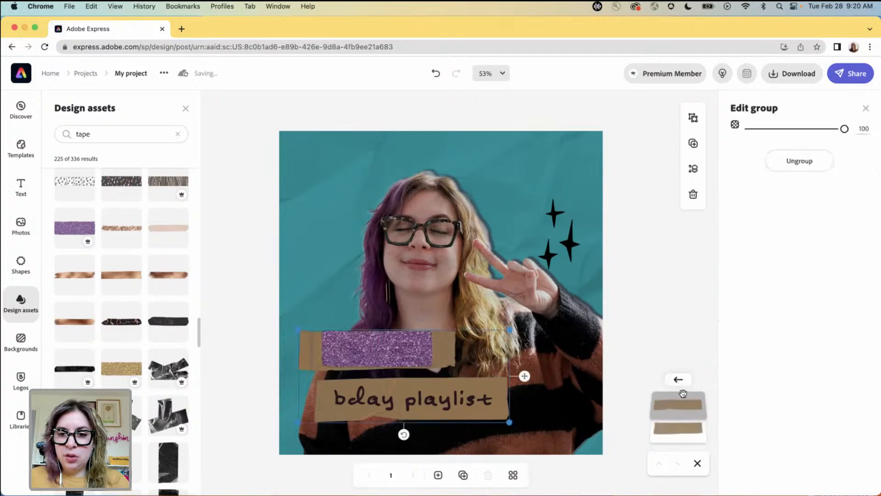
pyautogui.click(681, 408)
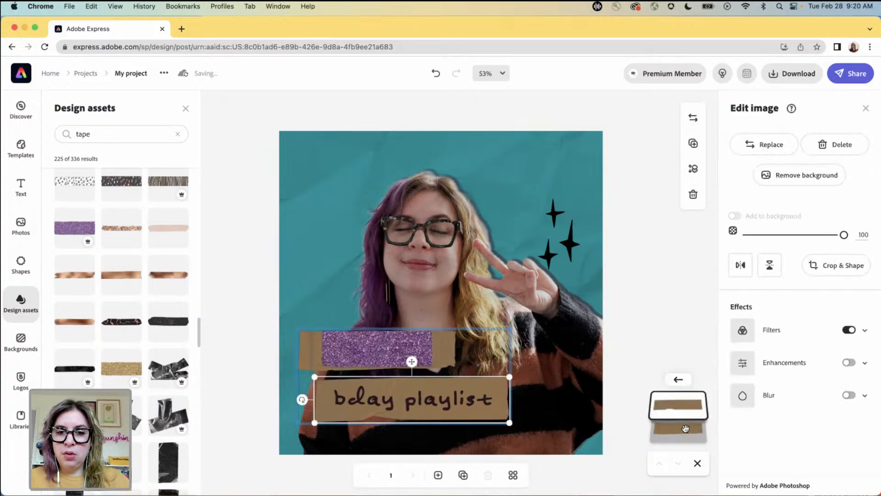
pyautogui.click(685, 428)
pyautogui.press('Delete')
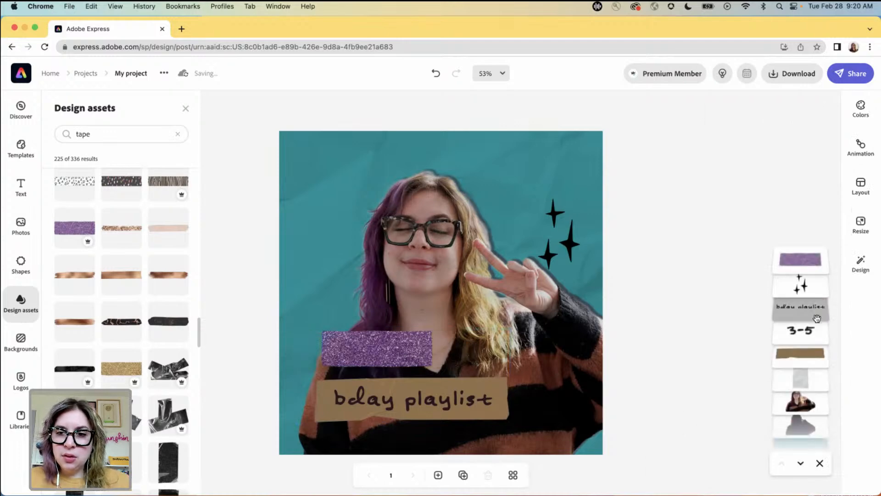
pyautogui.moveTo(809, 321); pyautogui.dragTo(810, 331)
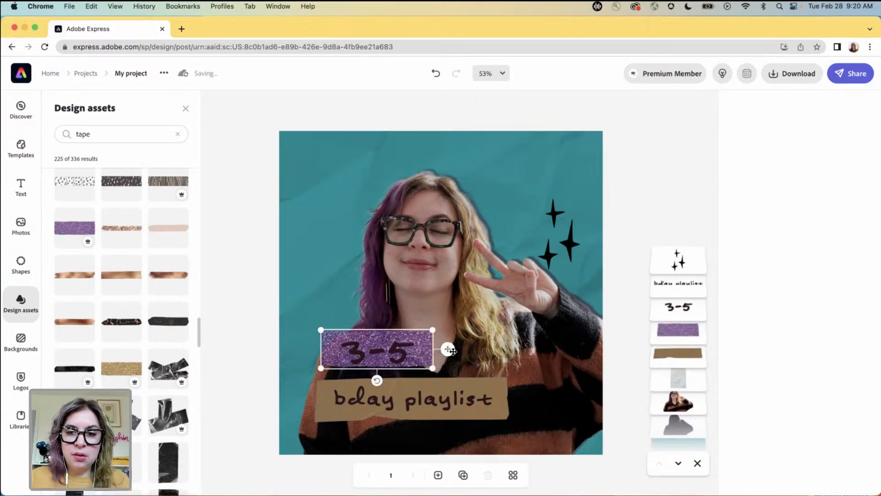
# Step: Nudge the purple glitter tape slightly down and sideways to centre it behind the "3-5" text
pyautogui.click(679, 334)
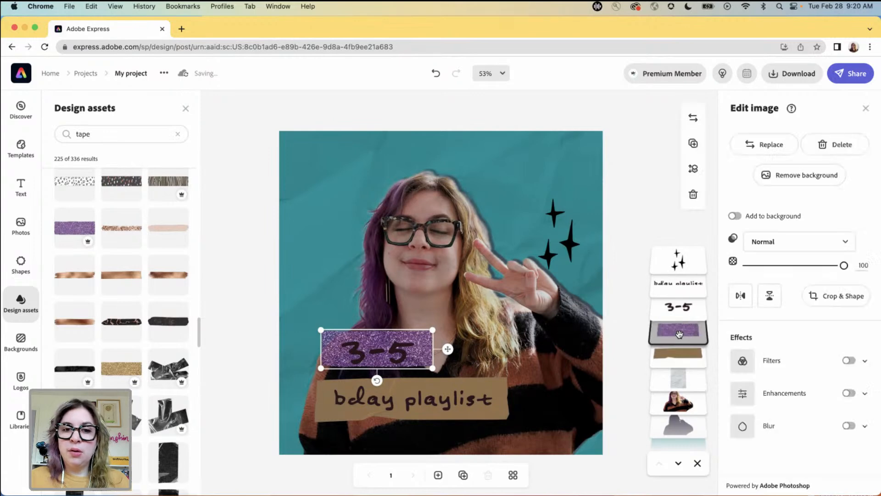
pyautogui.press('Down')
pyautogui.press('Down')
pyautogui.press('Down')
pyautogui.press('Down')
pyautogui.press('Right')
pyautogui.press('Right')
pyautogui.press('Right')
pyautogui.press('Down')
pyautogui.press('Down')
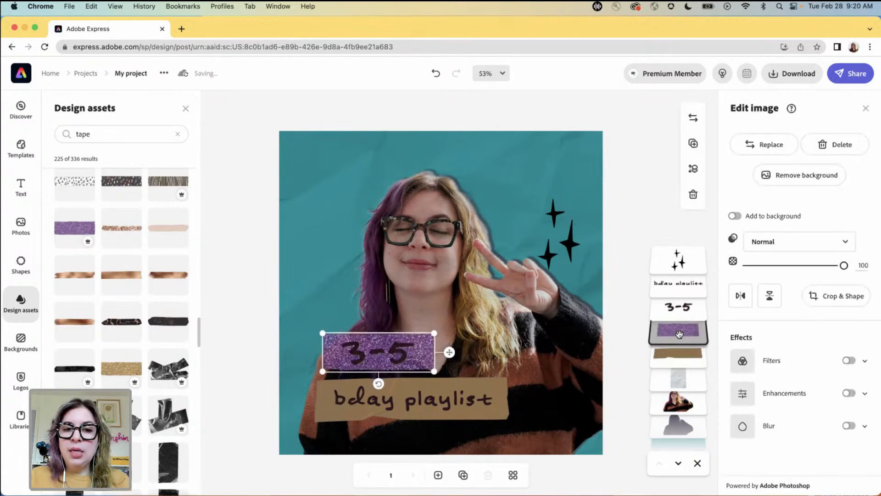
pyautogui.press('Right')
pyautogui.press('Up')
pyautogui.press('Left')
pyautogui.press('Left')
pyautogui.press('Down')
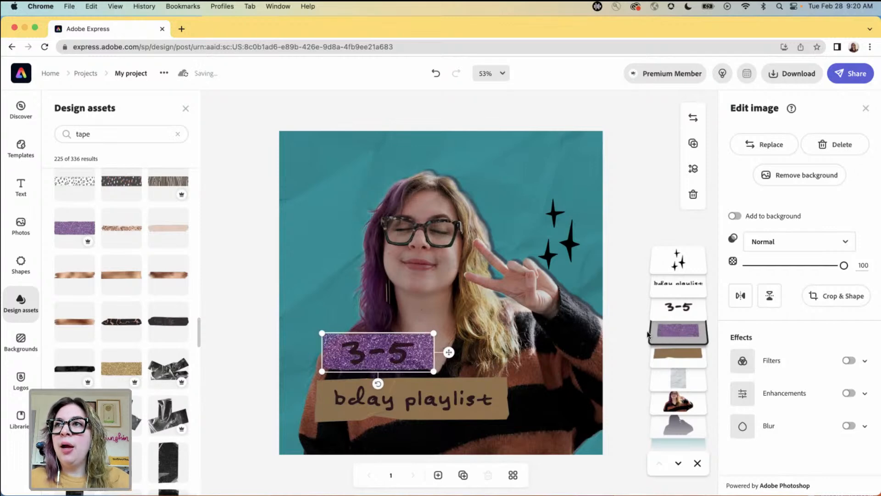
pyautogui.click(644, 181)
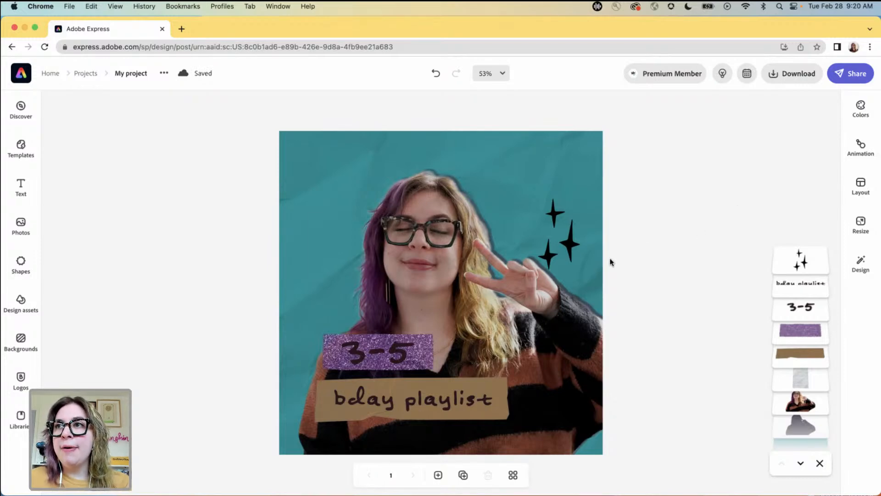
# Step: Find a black-and-silver glitter tape among the tape assets, add it and place it over the "bday playlist" strip
pyautogui.click(492, 414)
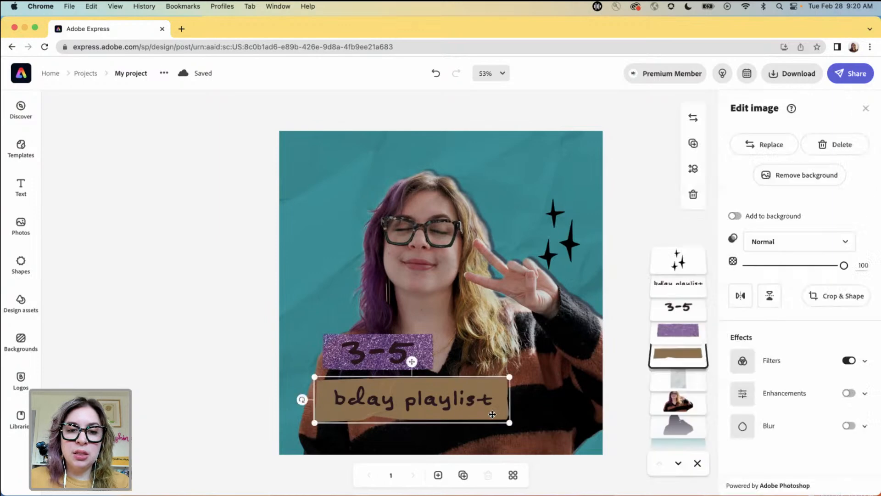
pyautogui.click(35, 303)
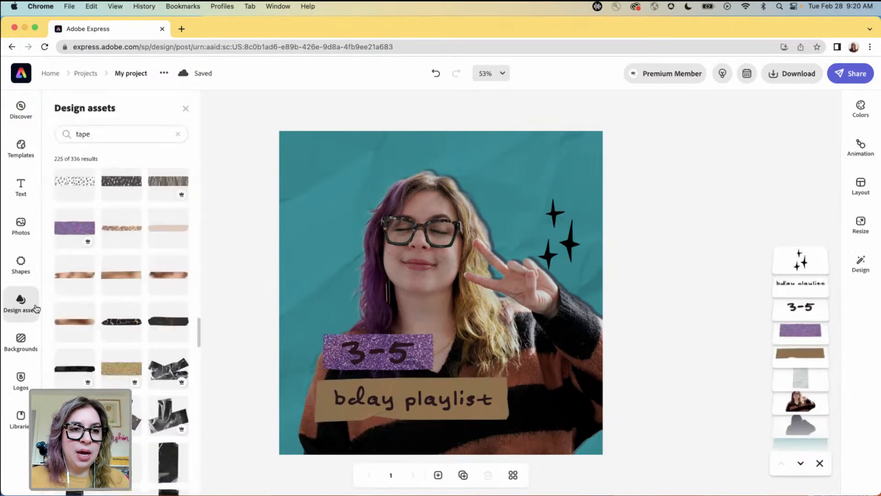
pyautogui.scroll(-10, 101, 252)
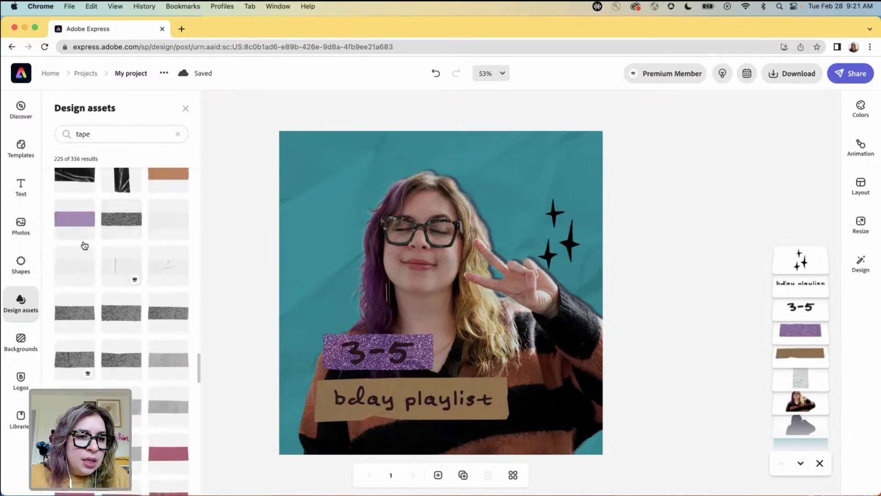
pyautogui.scroll(-3, 122, 305)
pyautogui.scroll(6, 124, 305)
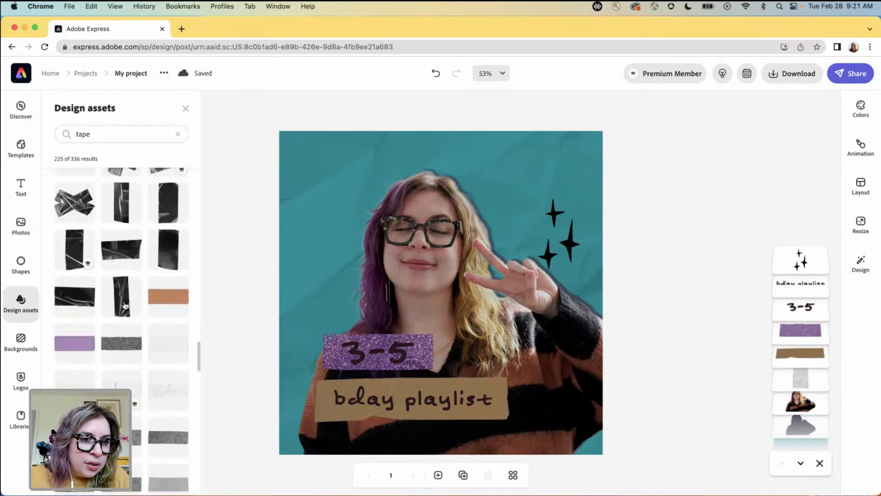
pyautogui.scroll(-3, 126, 349)
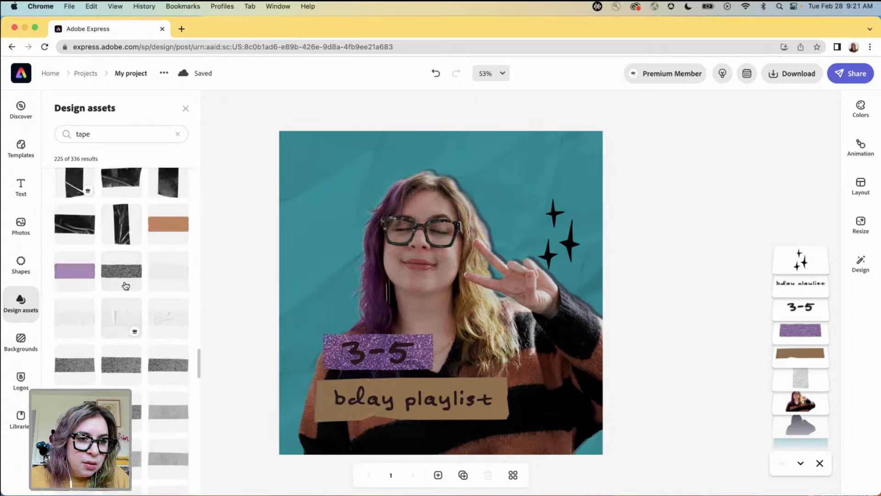
pyautogui.click(125, 281)
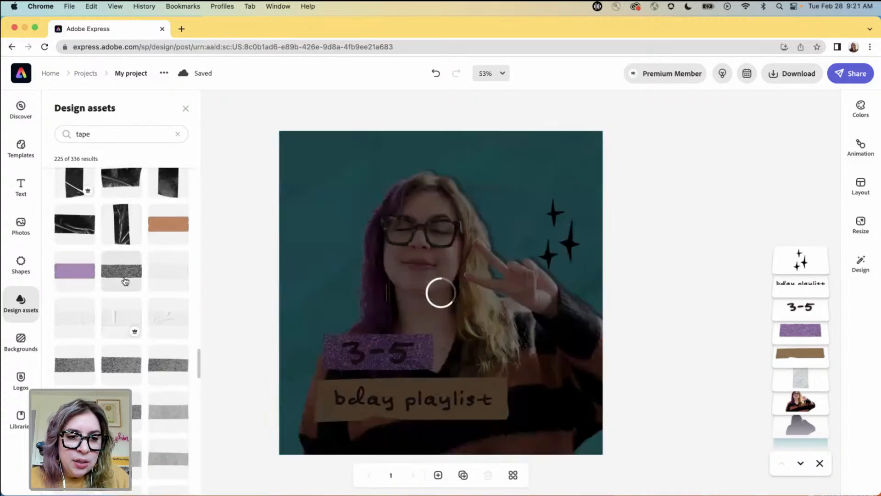
pyautogui.moveTo(377, 170); pyautogui.dragTo(408, 402)
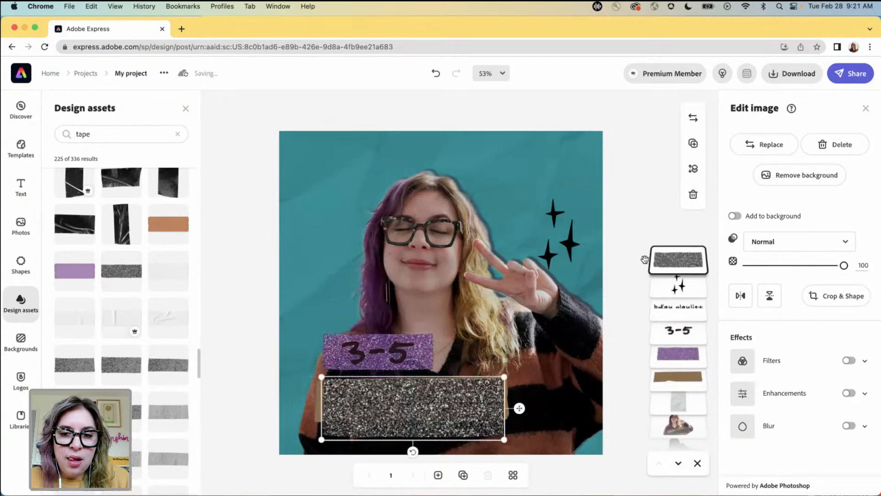
# Step: Move the black glitter tape beneath the text layers and delete the old brown strip behind "bday playlist"
pyautogui.moveTo(678, 260); pyautogui.dragTo(671, 349)
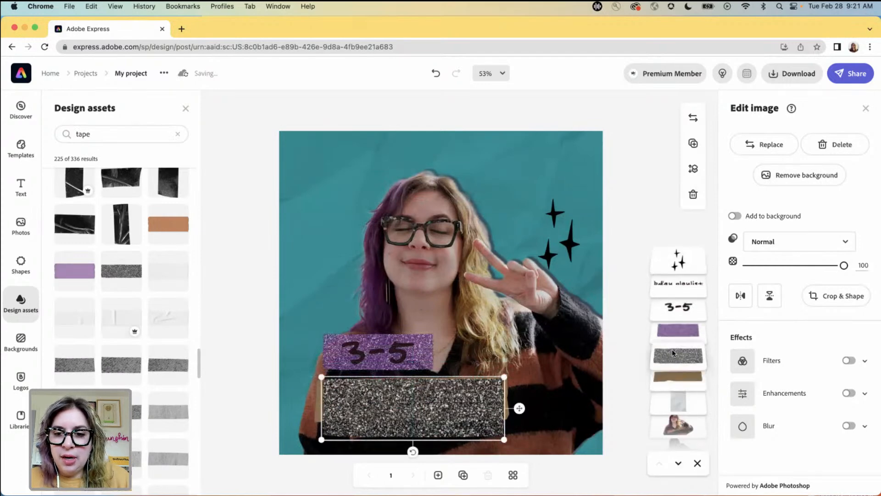
pyautogui.click(684, 383)
pyautogui.press('Delete')
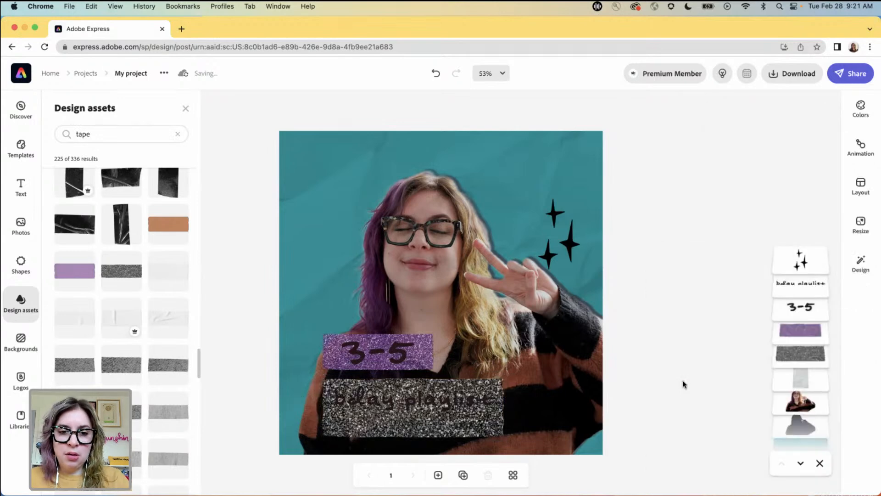
# Step: Change the "bday playlist" text to the light grey brand colour
pyautogui.click(398, 399)
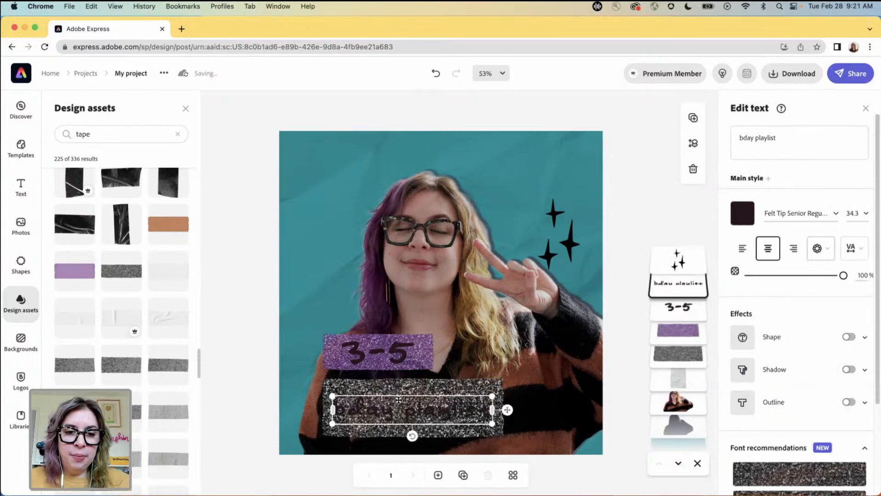
pyautogui.click(741, 213)
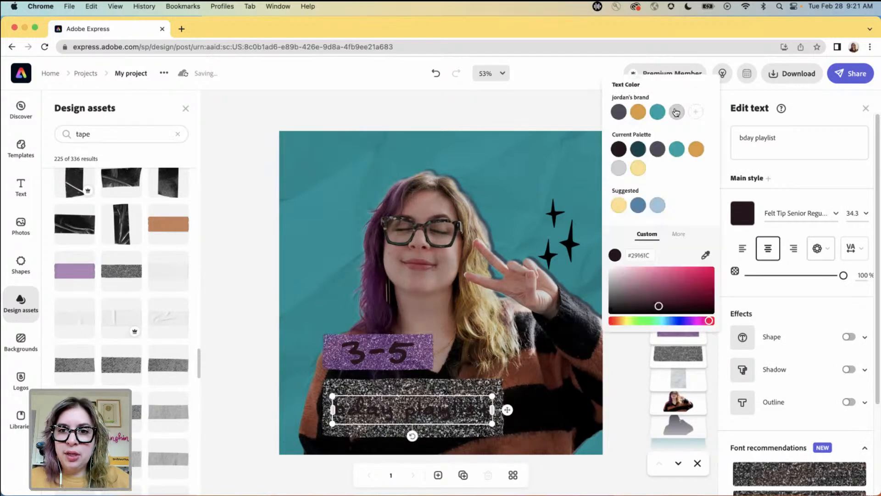
pyautogui.click(677, 112)
pyautogui.click(497, 336)
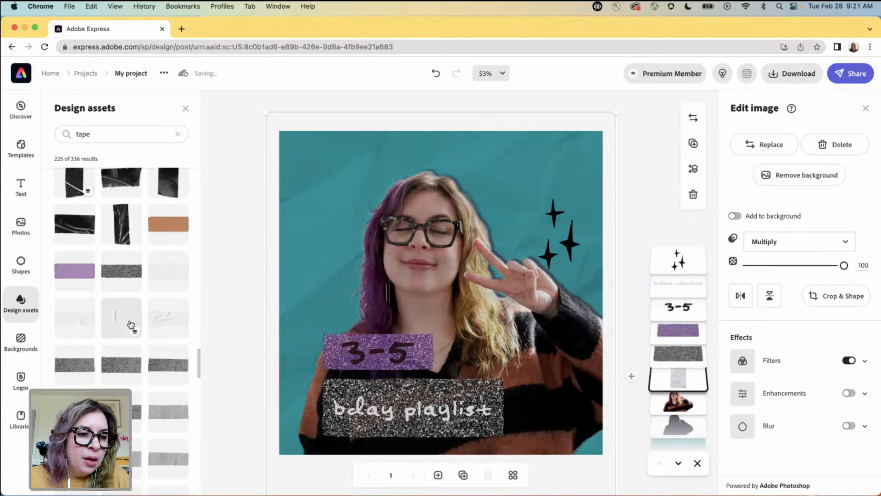
# Step: Replace the black glitter tape behind "bday playlist" with a second purple glitter tape layered beneath the text
pyautogui.scroll(-2, 131, 324)
pyautogui.scroll(-10, 152, 321)
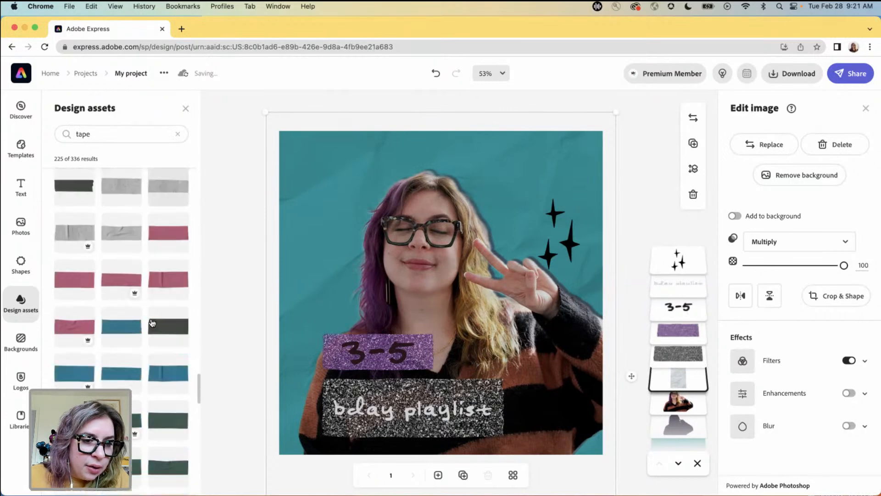
pyautogui.scroll(-10, 153, 323)
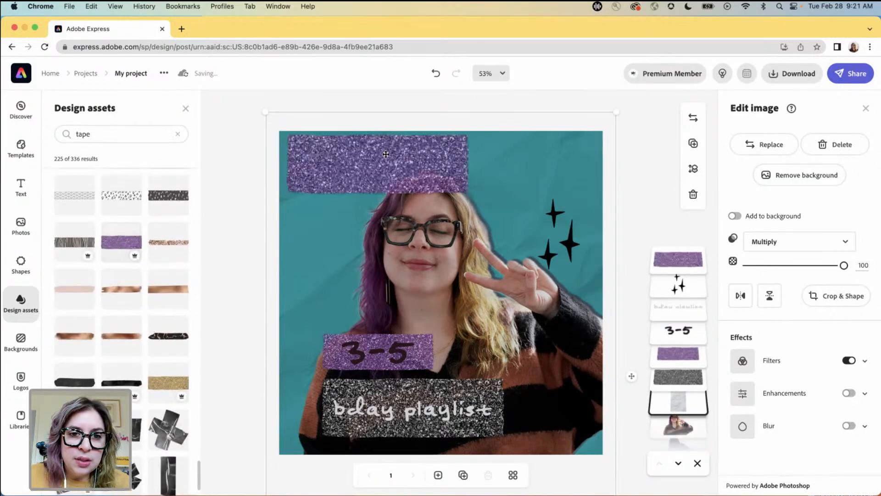
pyautogui.moveTo(374, 153); pyautogui.dragTo(405, 394)
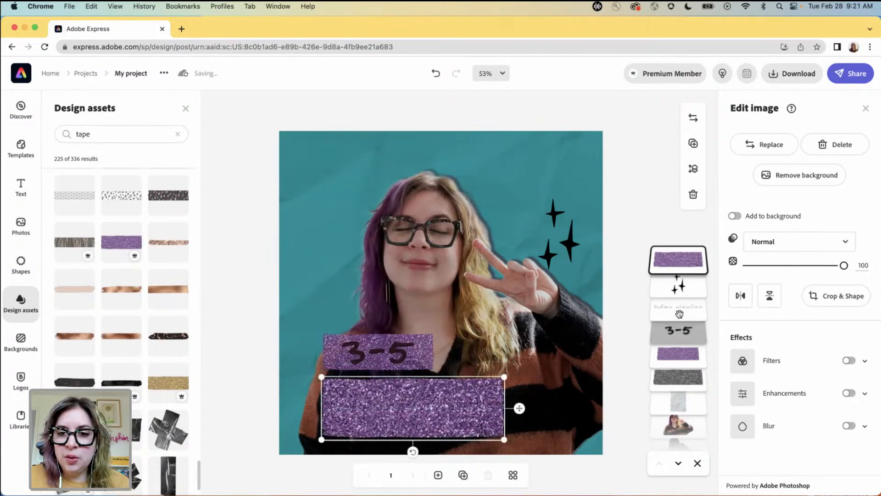
pyautogui.moveTo(689, 265); pyautogui.dragTo(677, 352)
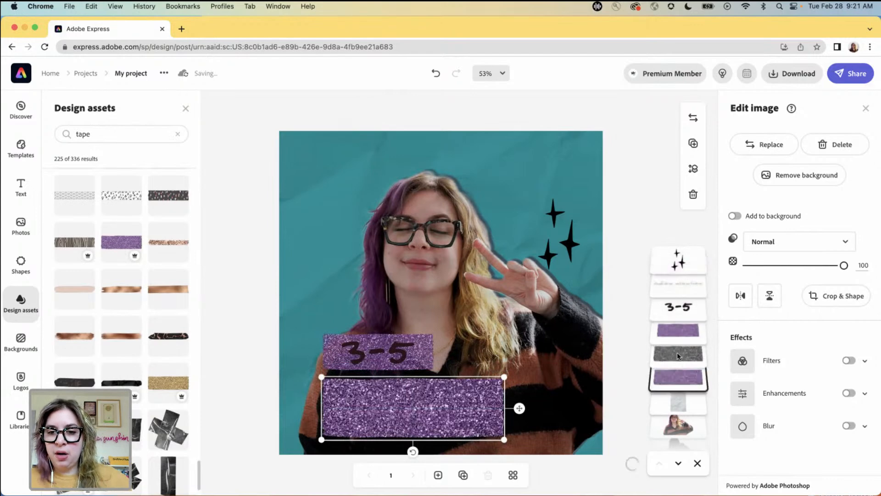
pyautogui.press('Delete')
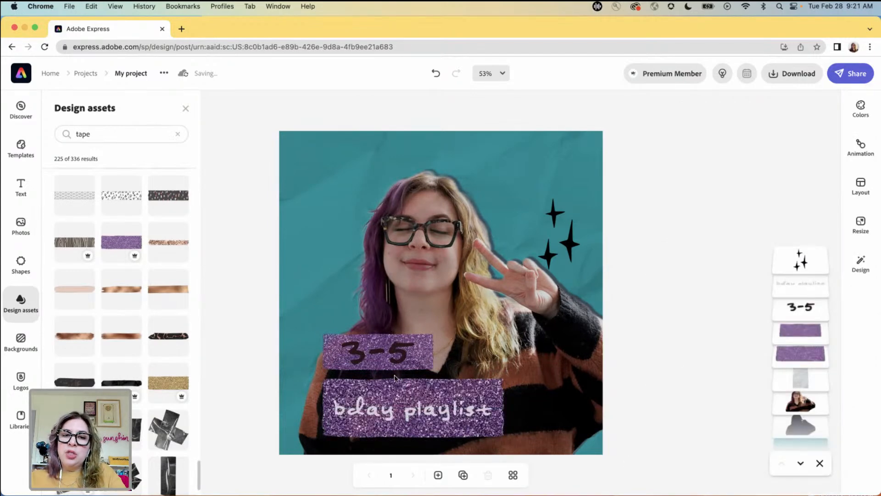
# Step: Change the "3-5" text to the orange brand colour #DE9F2D
pyautogui.click(382, 351)
pyautogui.click(742, 213)
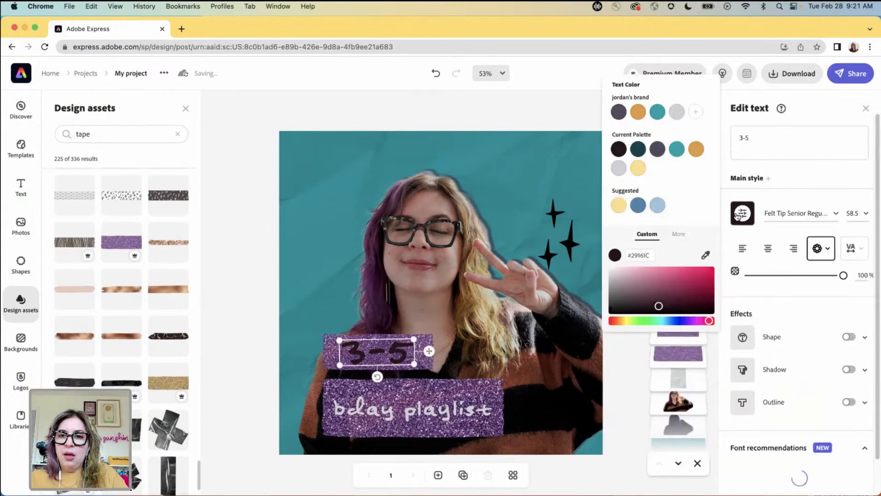
pyautogui.click(638, 112)
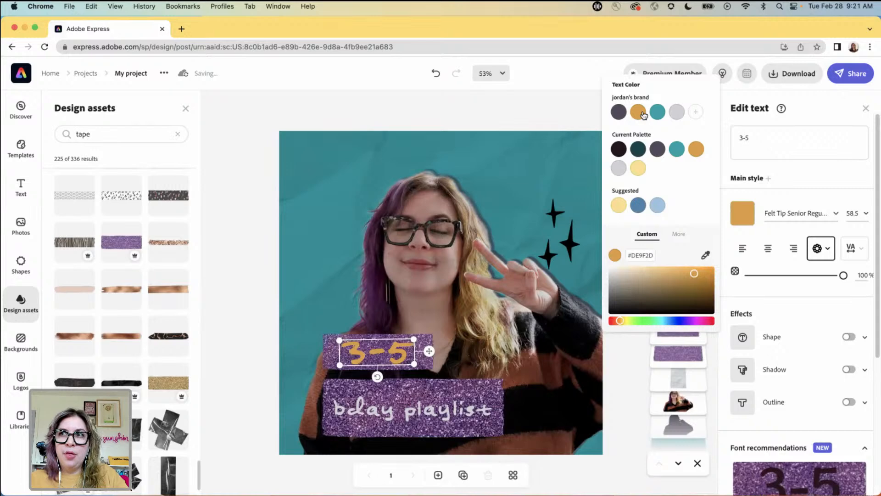
pyautogui.click(528, 348)
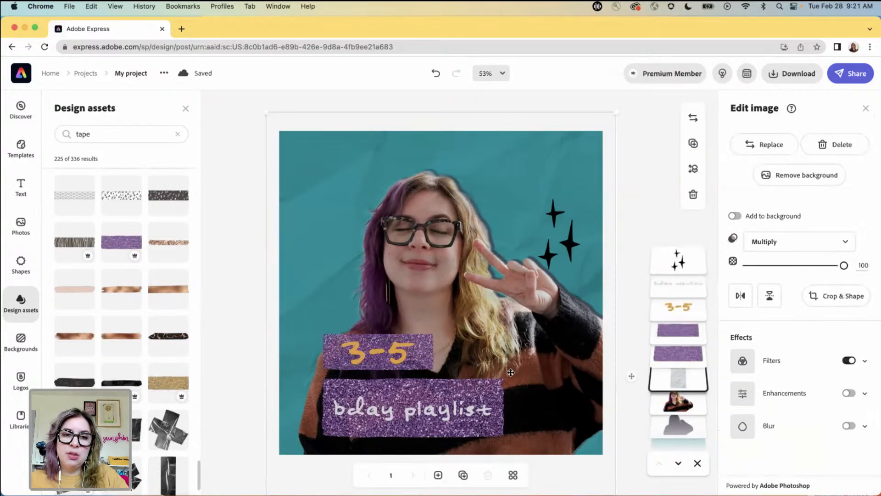
# Step: Recolour the "bday playlist" text with the orange brand colour #DE9F2D
pyautogui.click(433, 417)
pyautogui.click(742, 213)
pyautogui.click(637, 112)
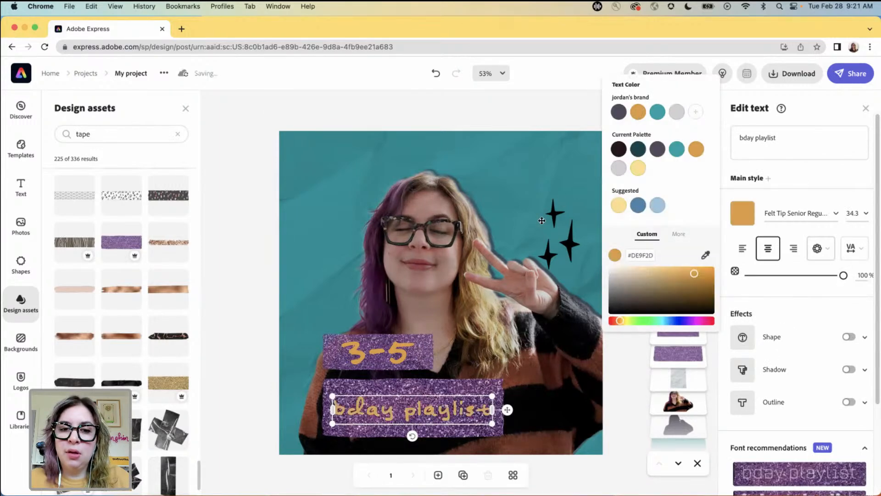
pyautogui.click(542, 221)
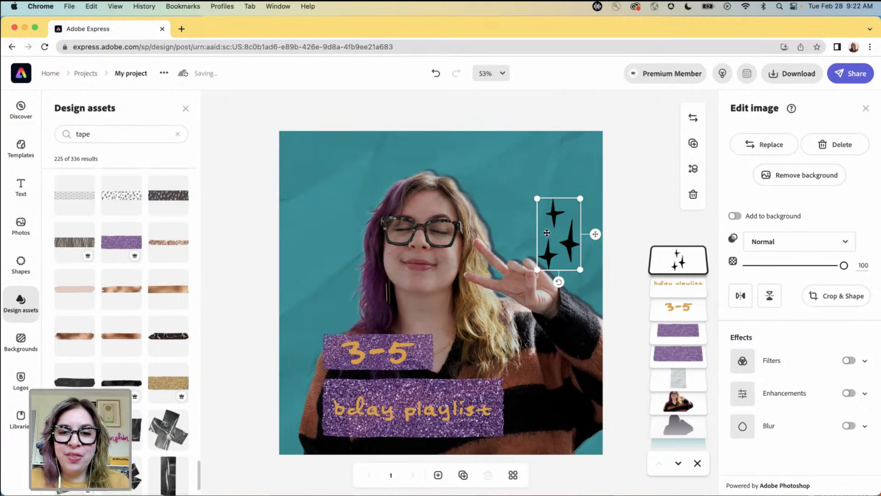
pyautogui.click(526, 347)
pyautogui.click(556, 251)
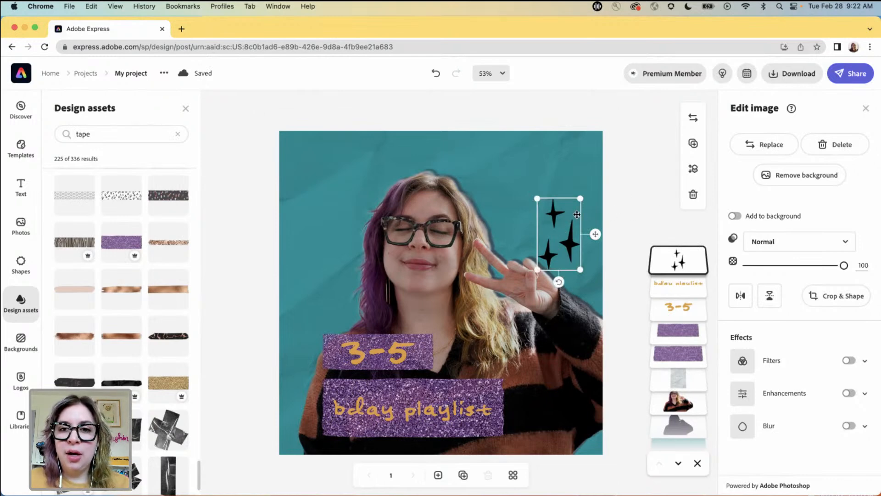
pyautogui.click(757, 143)
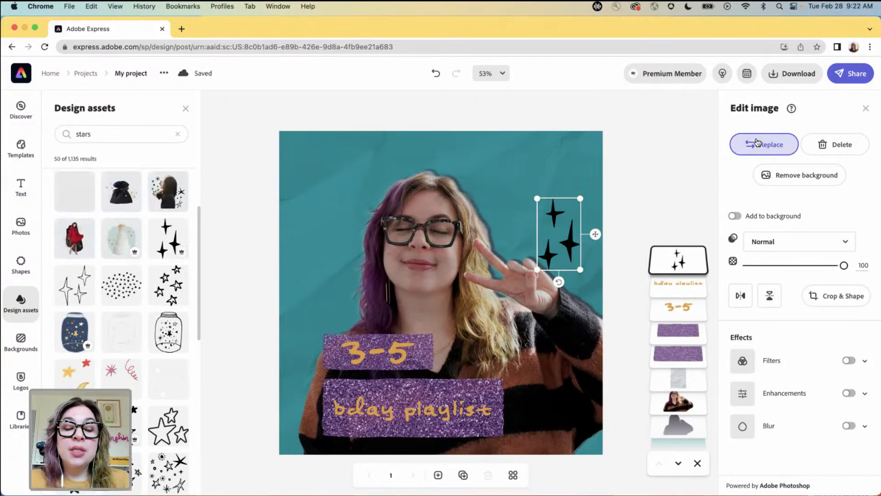
pyautogui.click(659, 167)
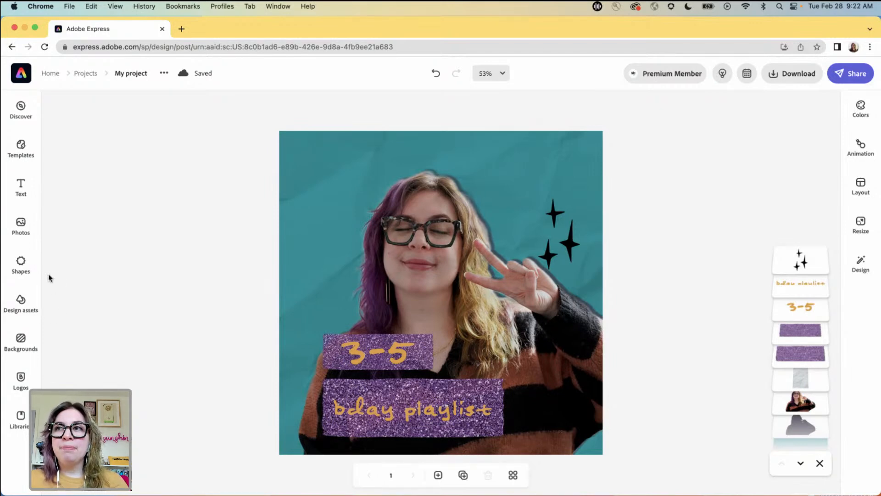
# Step: Search all content types for "stars" and look through the template, text, photo, shape and design asset results
pyautogui.click(22, 117)
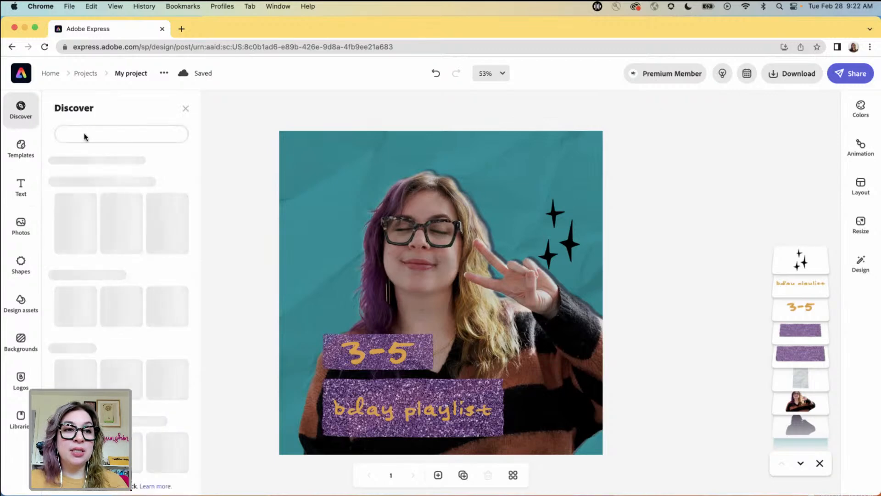
pyautogui.click(118, 134)
pyautogui.write('s')
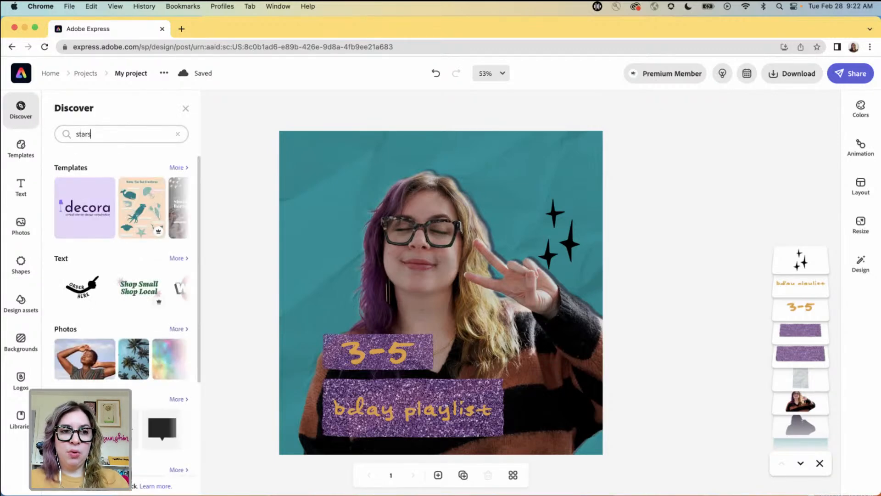
pyautogui.write('tars')
pyautogui.press('Return')
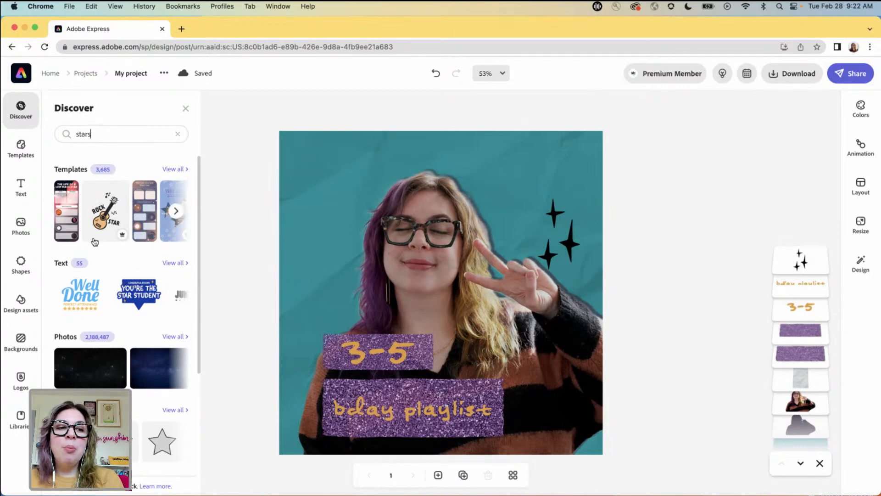
pyautogui.scroll(-1, 140, 292)
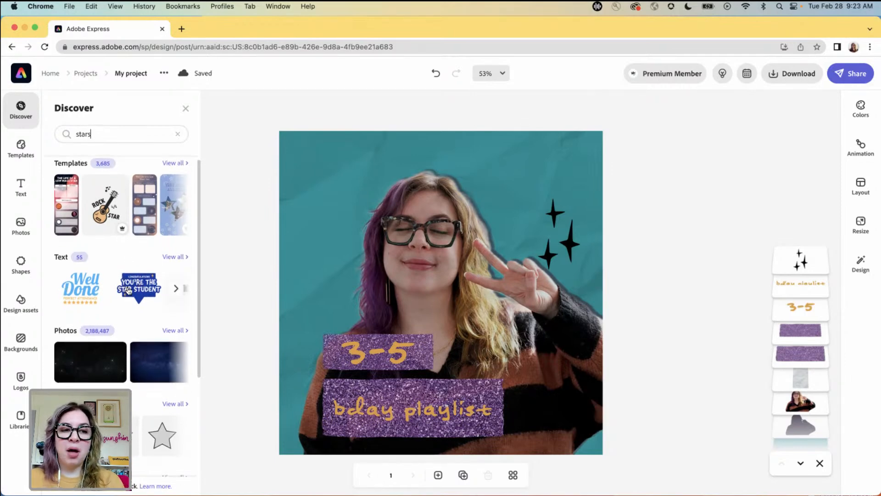
pyautogui.scroll(-3, 140, 294)
pyautogui.scroll(-4, 158, 318)
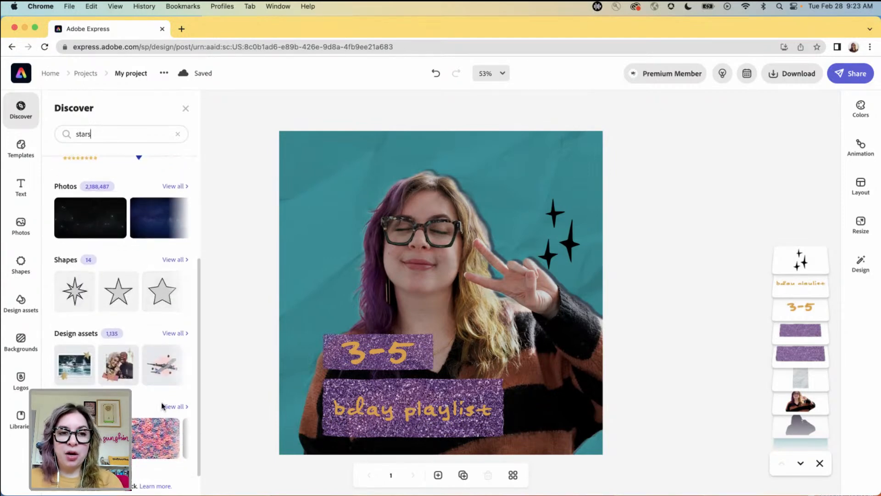
pyautogui.click(630, 229)
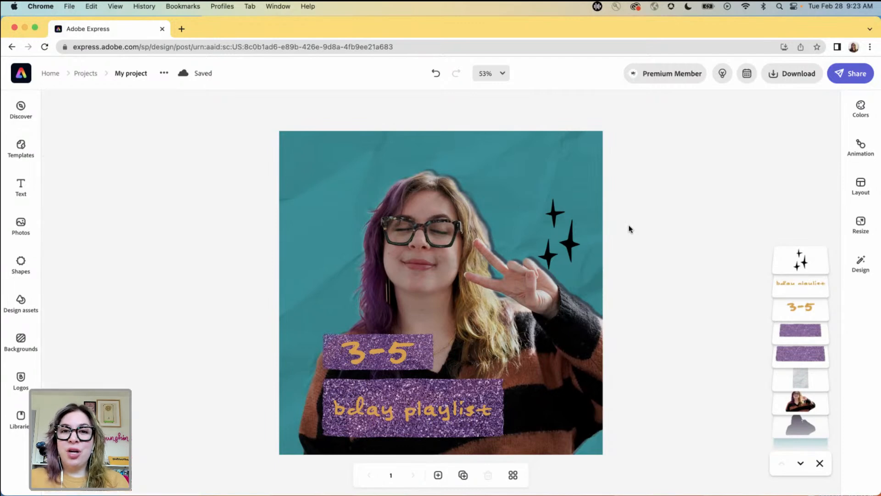
# Step: Replace the three black stars with the cluster of small hand-drawn dark stars from the "stars" design assets
pyautogui.click(560, 239)
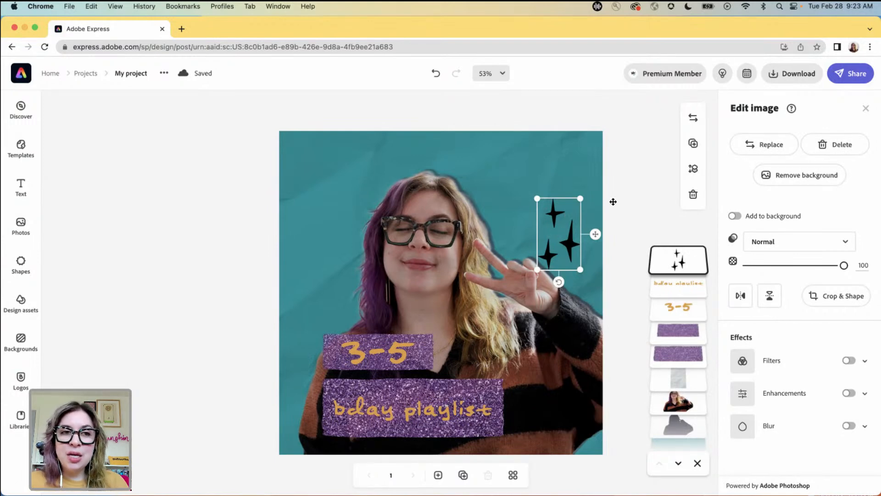
pyautogui.click(755, 150)
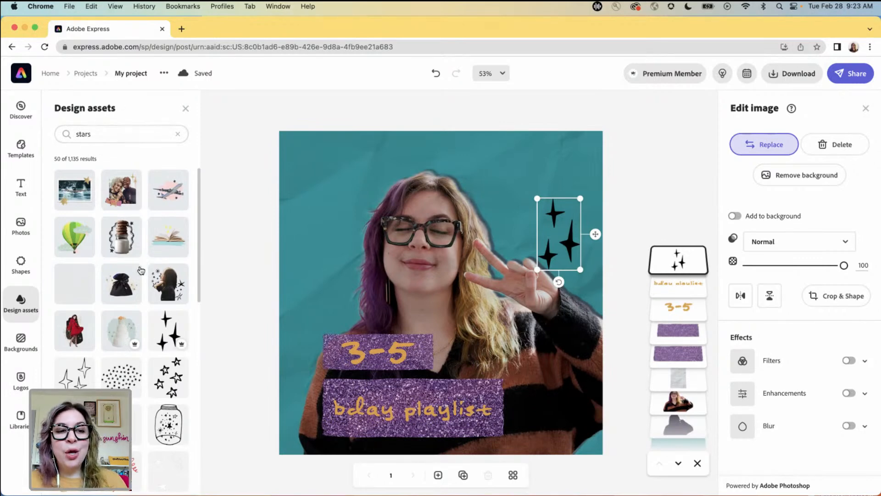
pyautogui.scroll(-10, 137, 339)
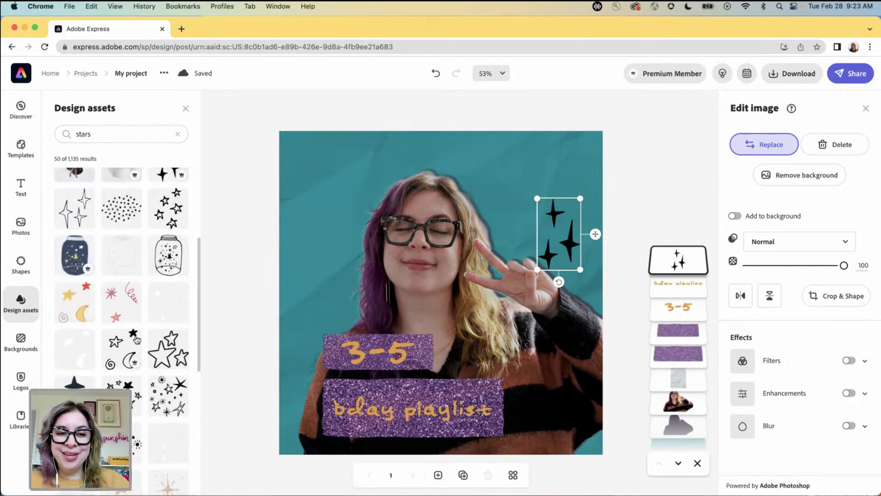
pyautogui.scroll(-3, 137, 339)
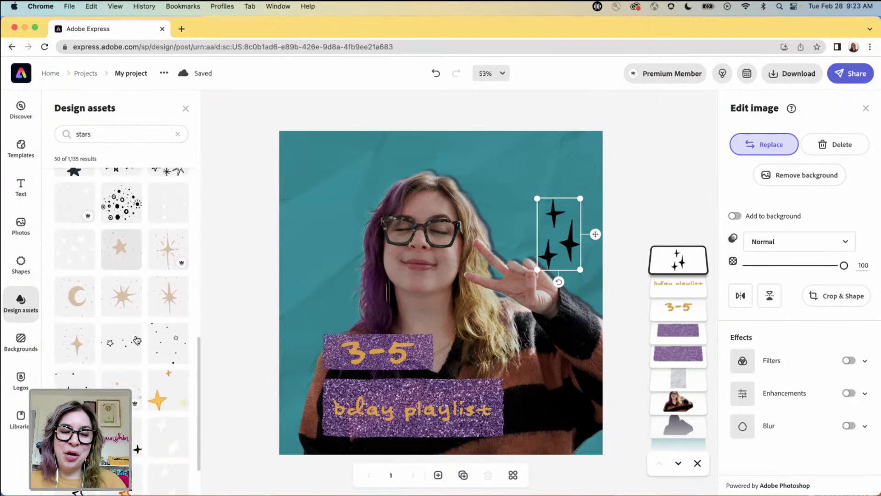
pyautogui.scroll(-5, 137, 340)
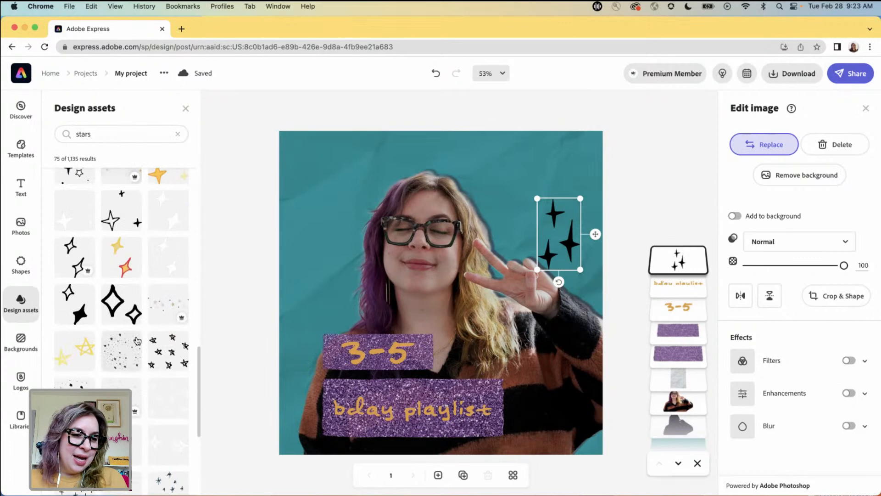
pyautogui.scroll(-3, 136, 340)
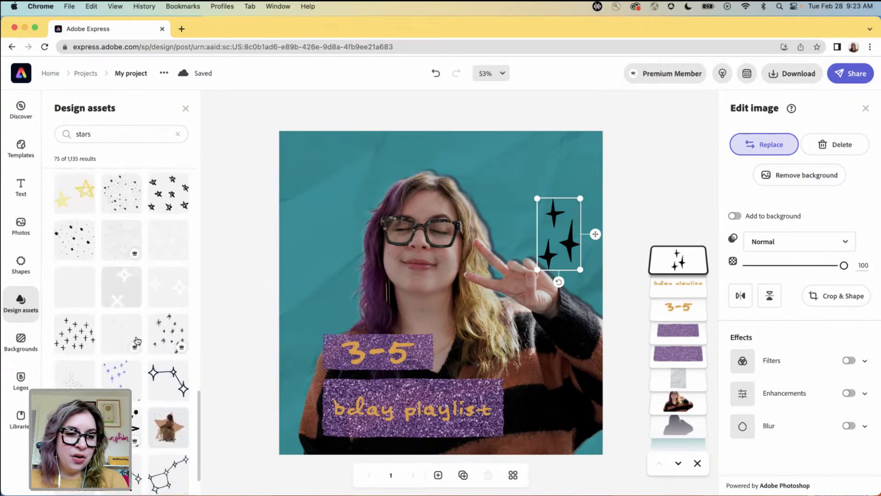
pyautogui.scroll(-3, 136, 340)
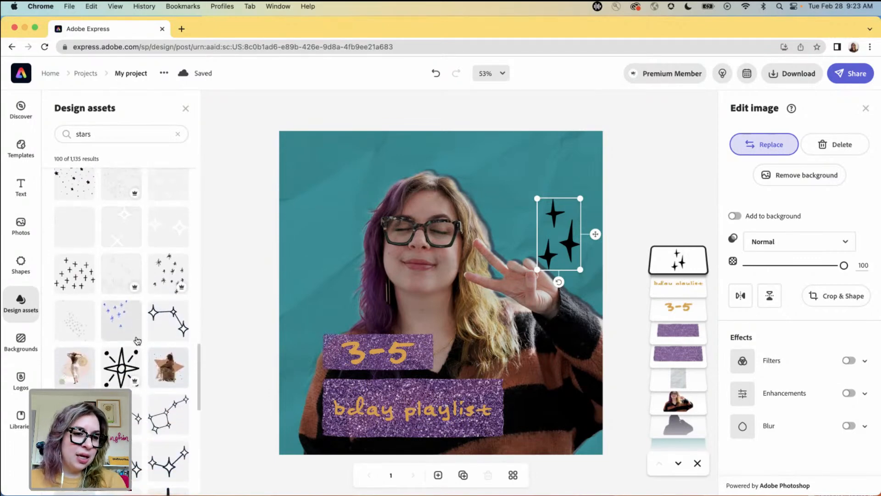
pyautogui.scroll(2, 137, 341)
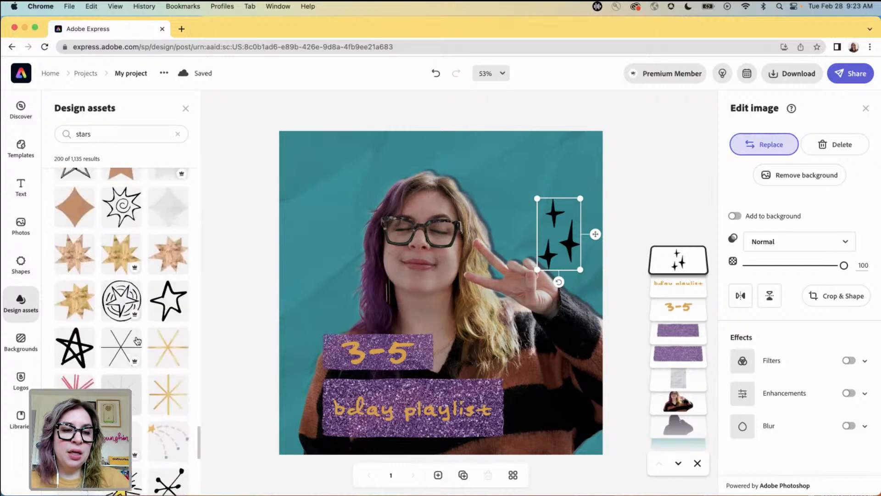
pyautogui.scroll(10, 137, 340)
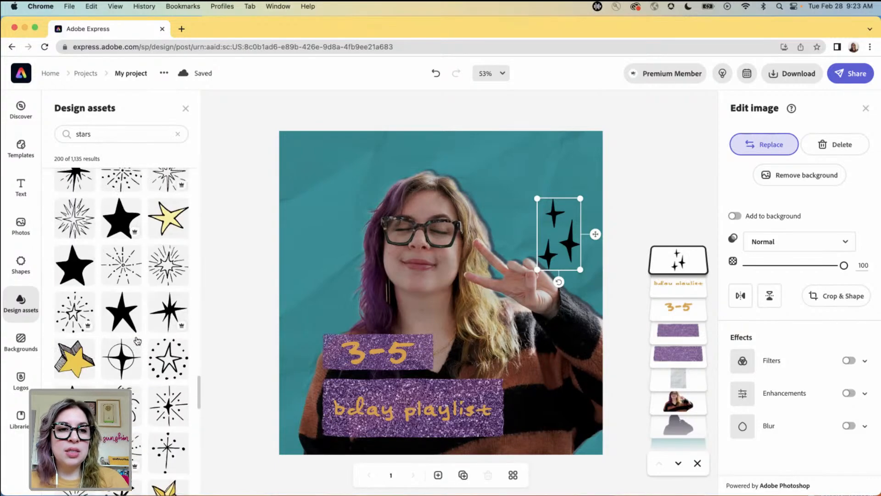
pyautogui.scroll(5, 137, 340)
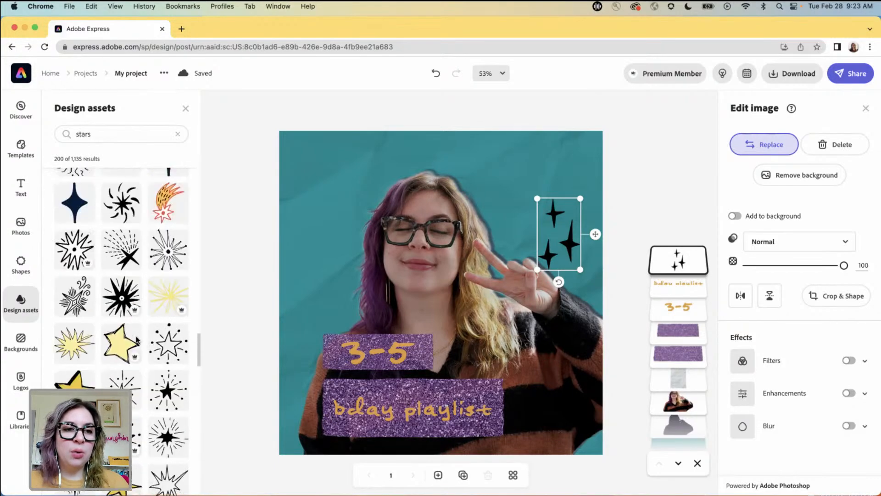
pyautogui.scroll(5, 137, 340)
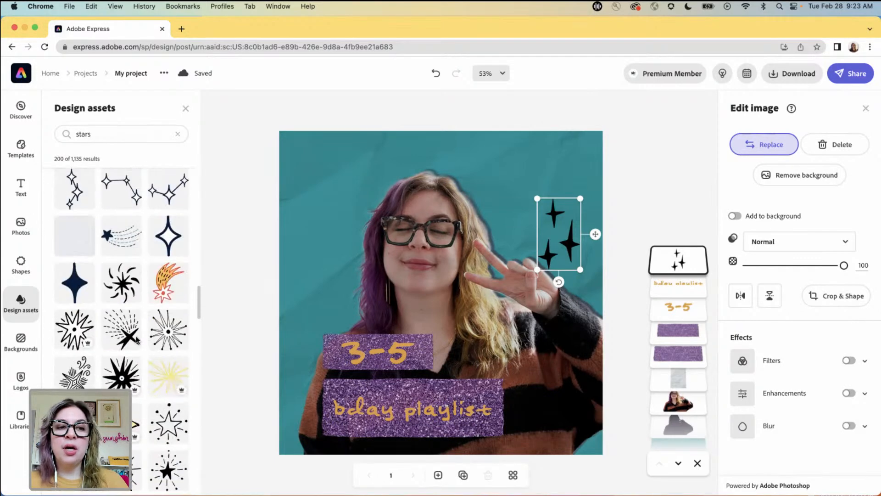
pyautogui.scroll(5, 138, 340)
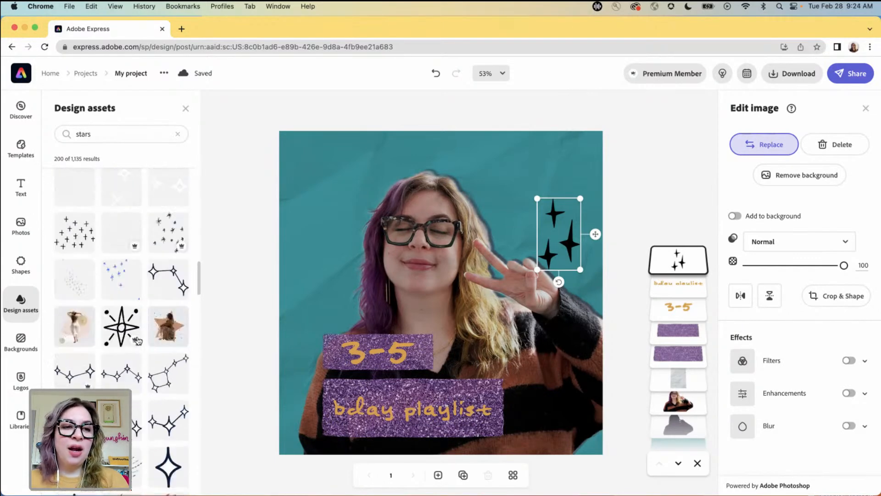
pyautogui.scroll(5, 138, 340)
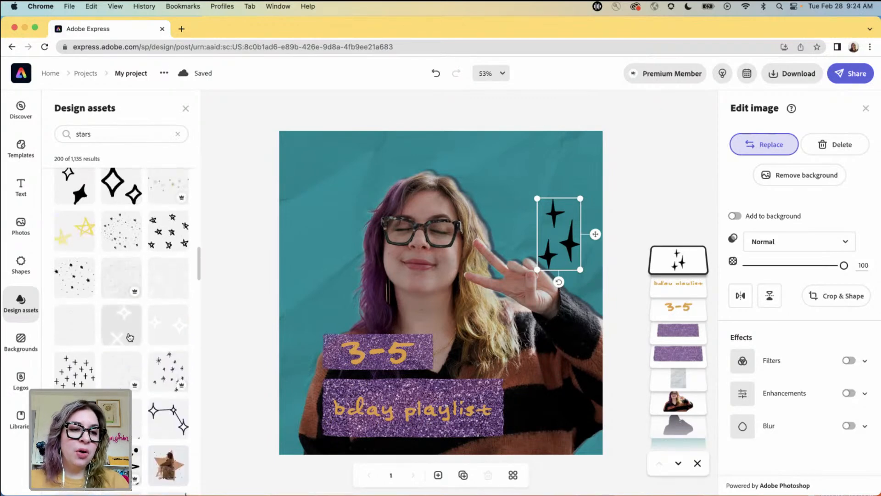
pyautogui.click(167, 365)
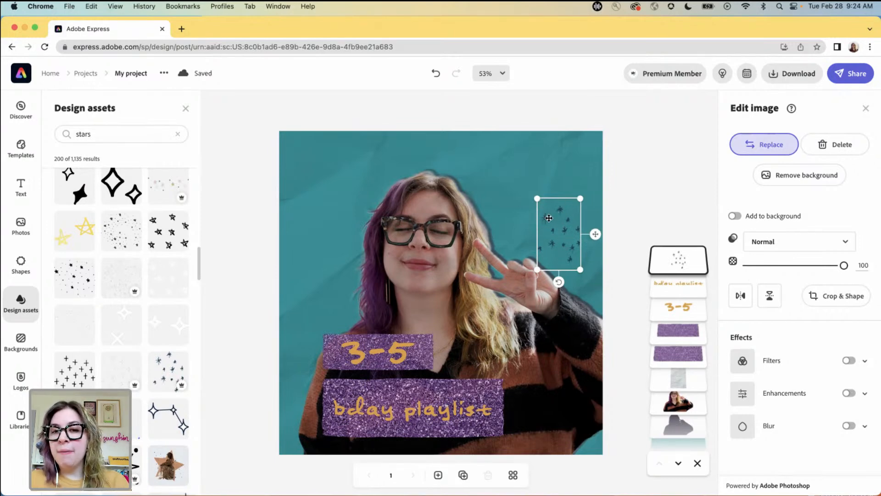
# Step: Widen the star cluster's crop on both sides and move it up into the poster's upper-right corner
pyautogui.click(822, 295)
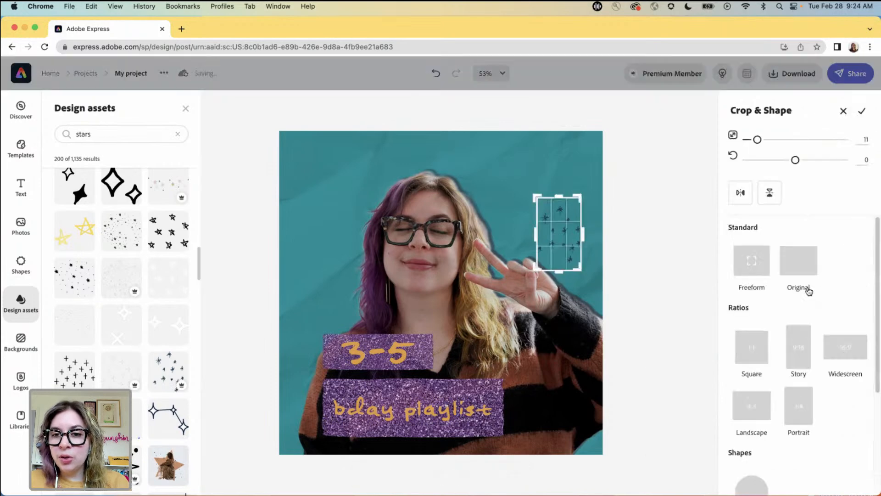
pyautogui.moveTo(535, 235); pyautogui.dragTo(527, 236)
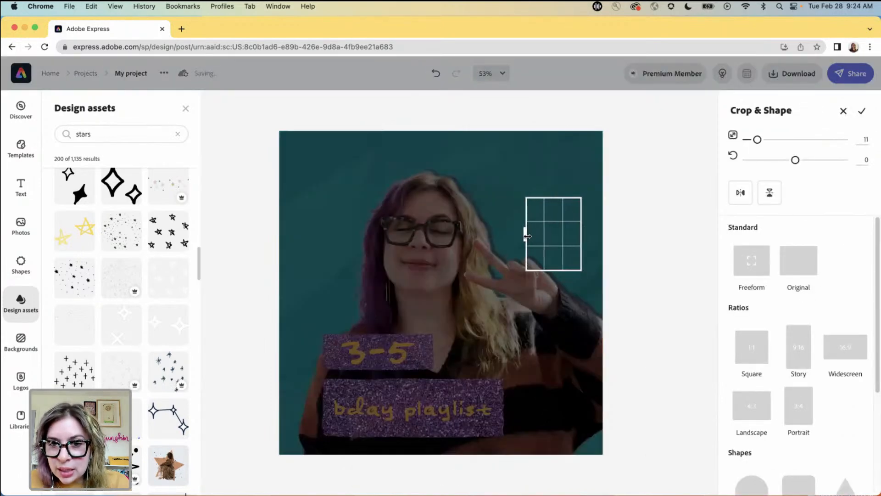
pyautogui.moveTo(582, 235); pyautogui.dragTo(597, 235)
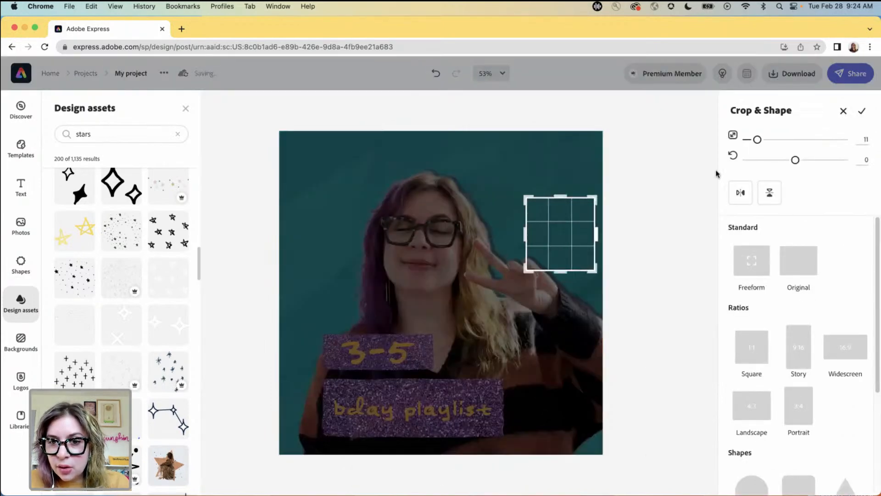
pyautogui.click(863, 112)
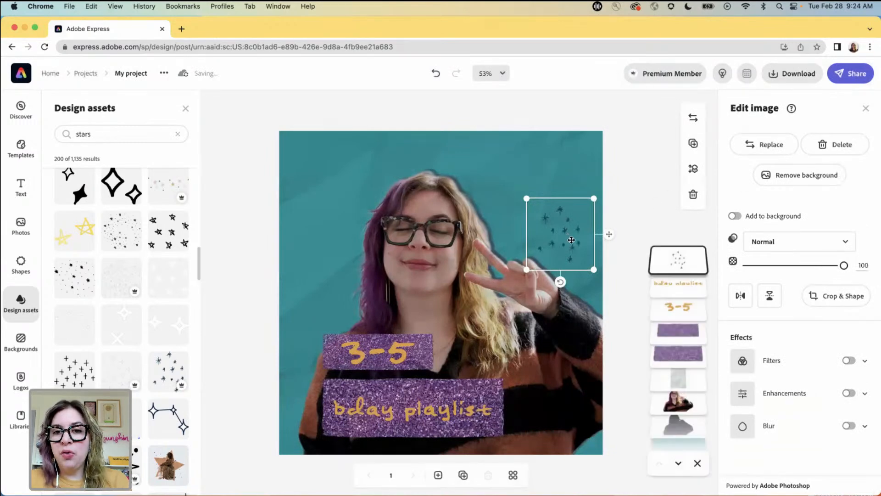
pyautogui.moveTo(556, 229); pyautogui.dragTo(565, 175)
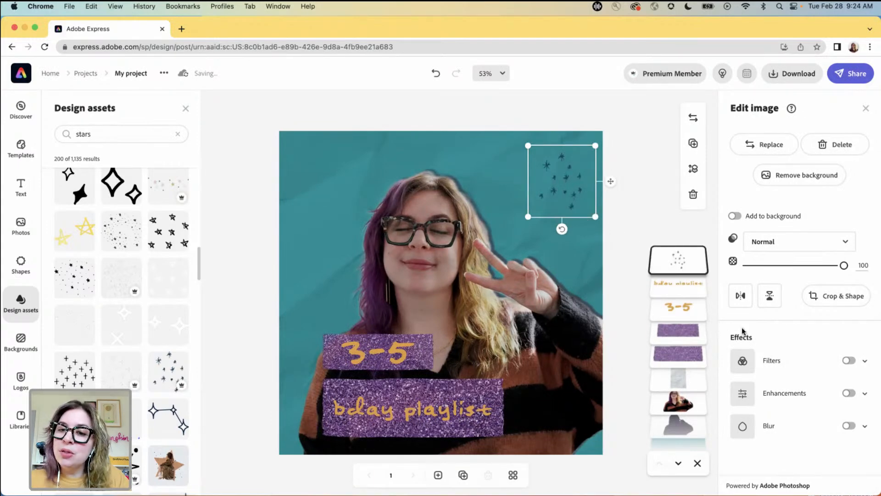
# Step: Apply a Duotone filter to the star cluster with the brand dark purple #534C5C for both shadows and highlights
pyautogui.click(742, 362)
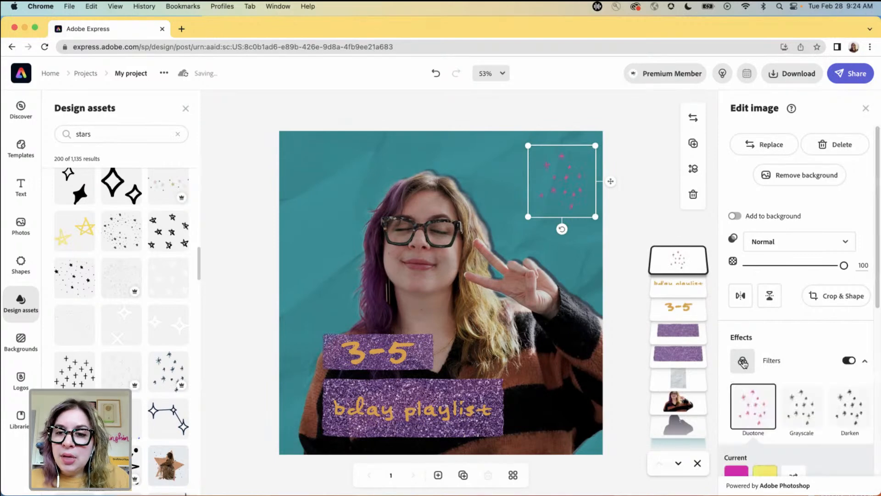
pyautogui.scroll(-3, 757, 390)
pyautogui.click(738, 407)
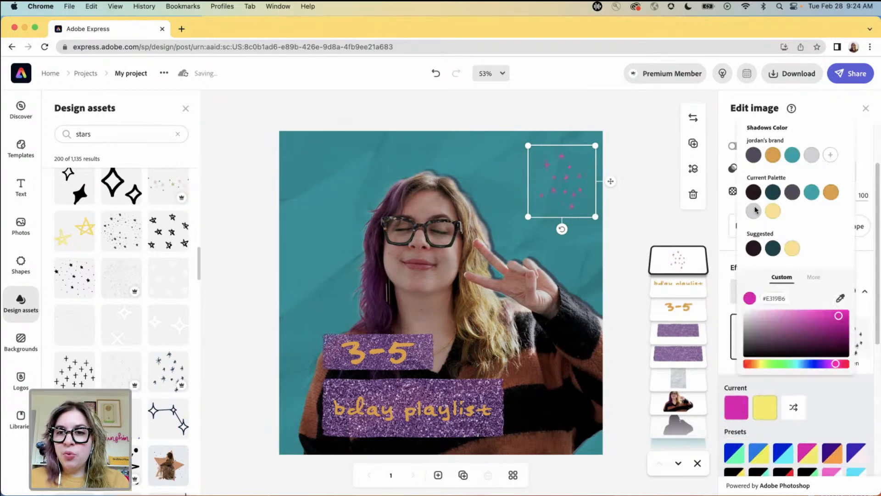
pyautogui.click(753, 157)
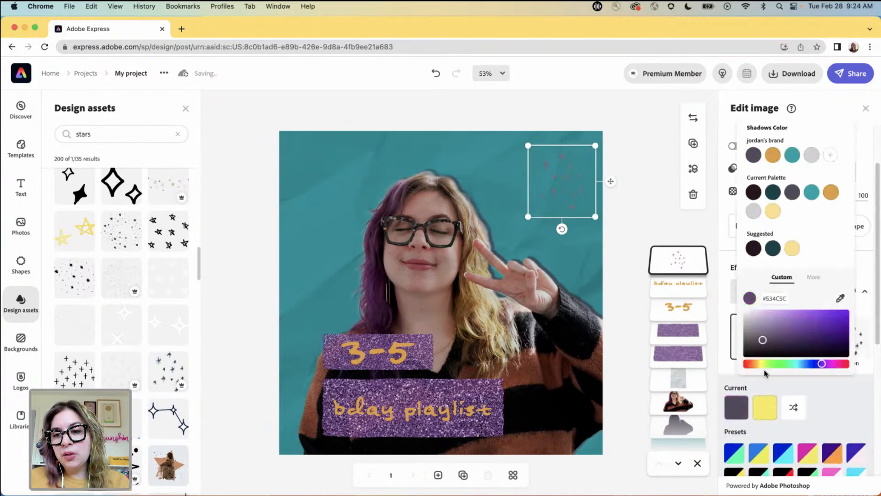
pyautogui.click(764, 407)
pyautogui.click(752, 156)
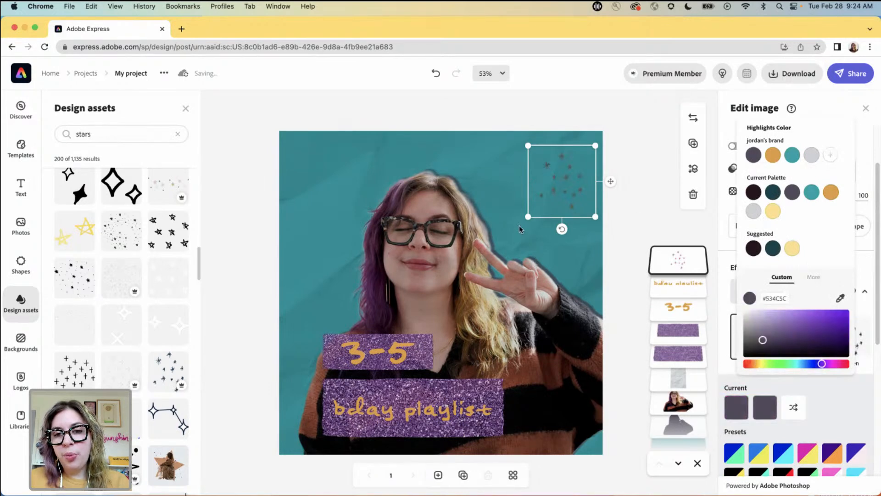
# Step: Enlarge the star cluster and reorder its layer behind the portrait and its shadow, directly above the background
pyautogui.moveTo(528, 216); pyautogui.dragTo(486, 260)
pyautogui.moveTo(662, 248); pyautogui.dragTo(677, 402)
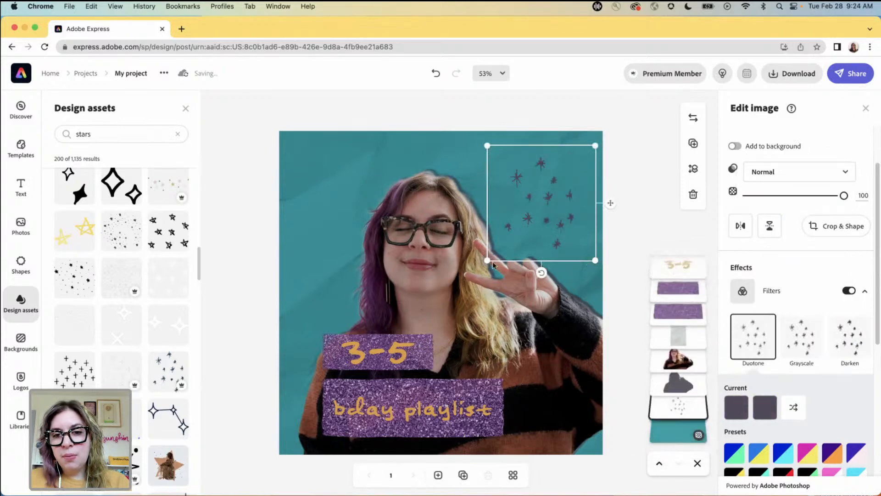
pyautogui.moveTo(488, 259); pyautogui.dragTo(469, 280)
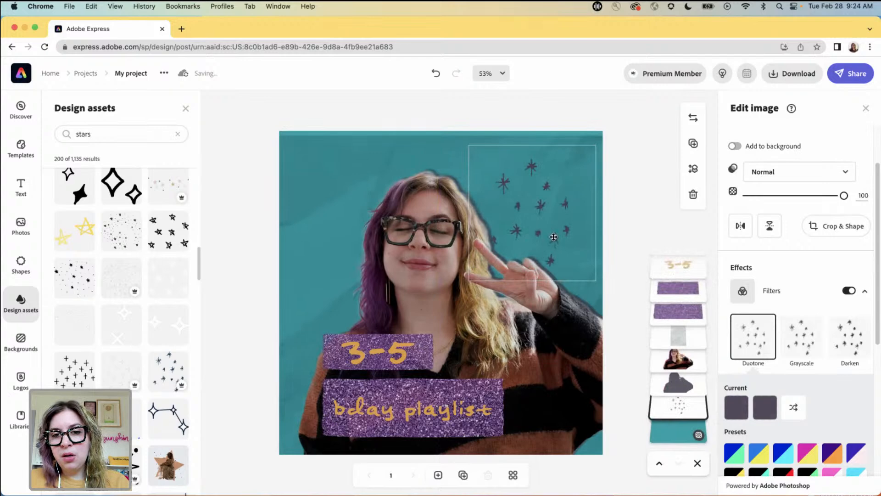
# Step: Nudge the star cluster down and to the right so it sits around the raised peace-sign hand
pyautogui.press('Down')
pyautogui.press('Down')
pyautogui.press('Down')
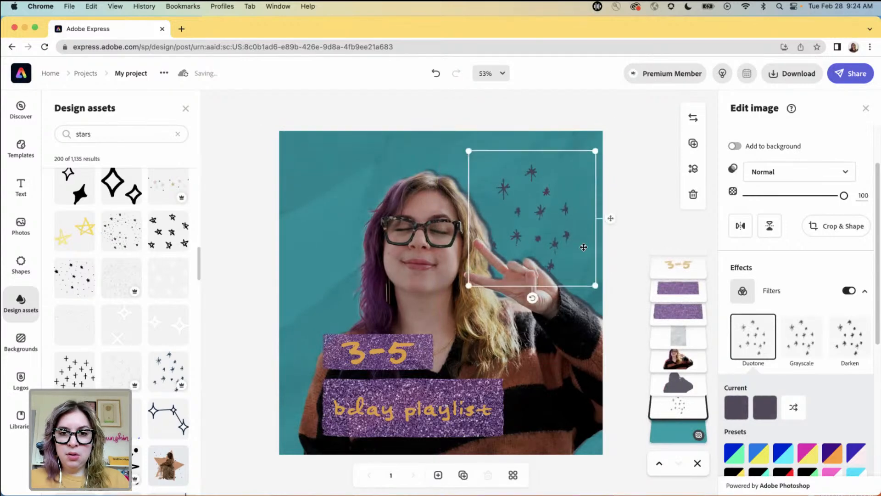
pyautogui.press('Right')
pyautogui.press('Right')
pyautogui.press('Right')
pyautogui.press('Down')
pyautogui.press('Down')
pyautogui.press('Down')
pyautogui.press('Down')
pyautogui.press('Right')
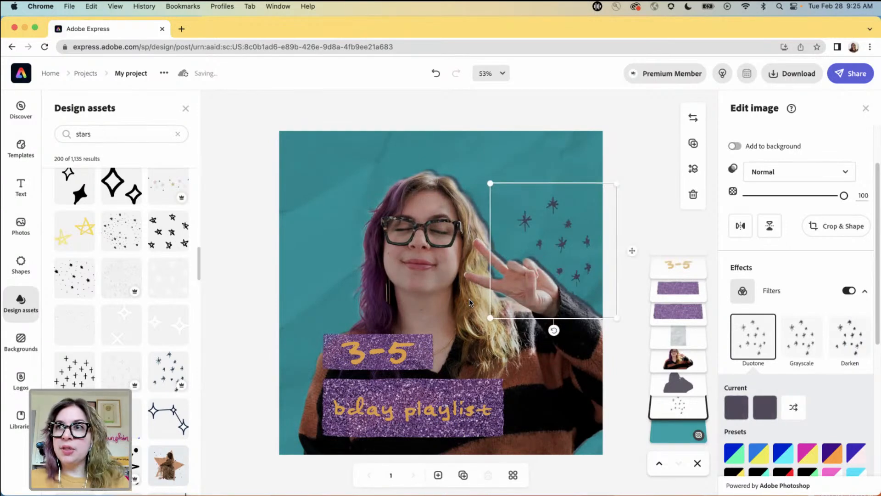
pyautogui.press('Up')
pyautogui.press('Right')
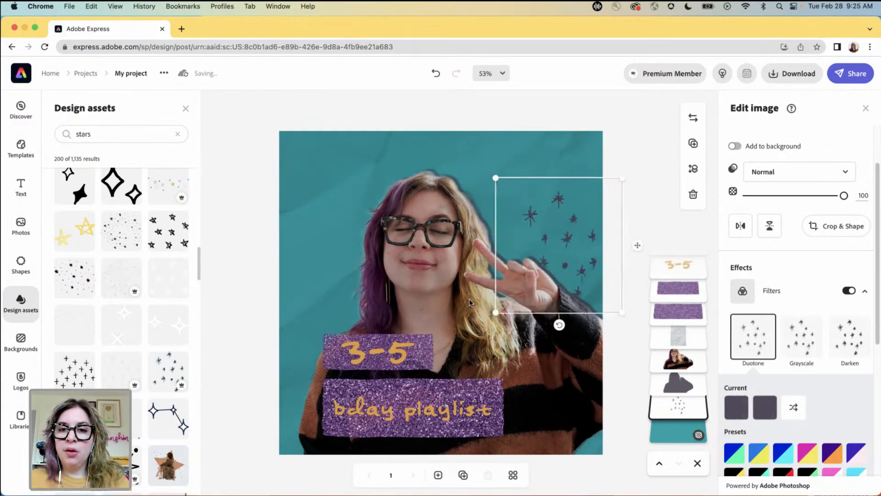
pyautogui.press('Right')
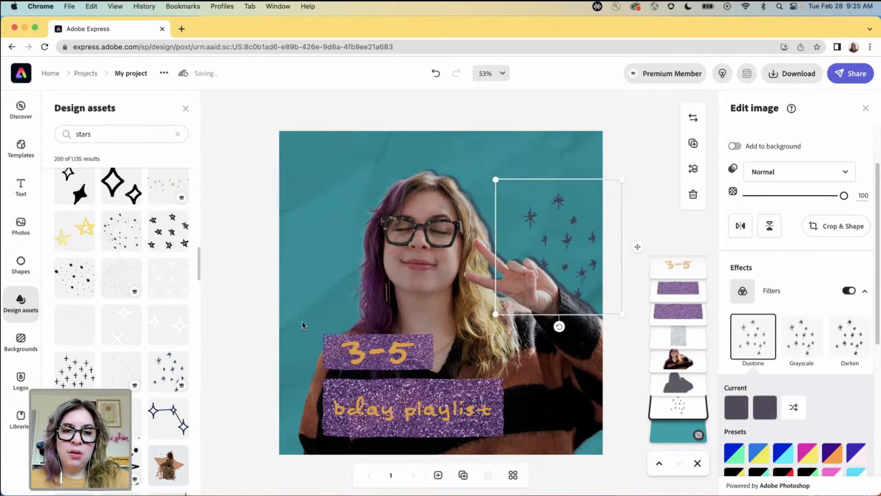
# Step: Recolour the "3-5" text with the light grey brand colour #D0D1D5
pyautogui.click(397, 354)
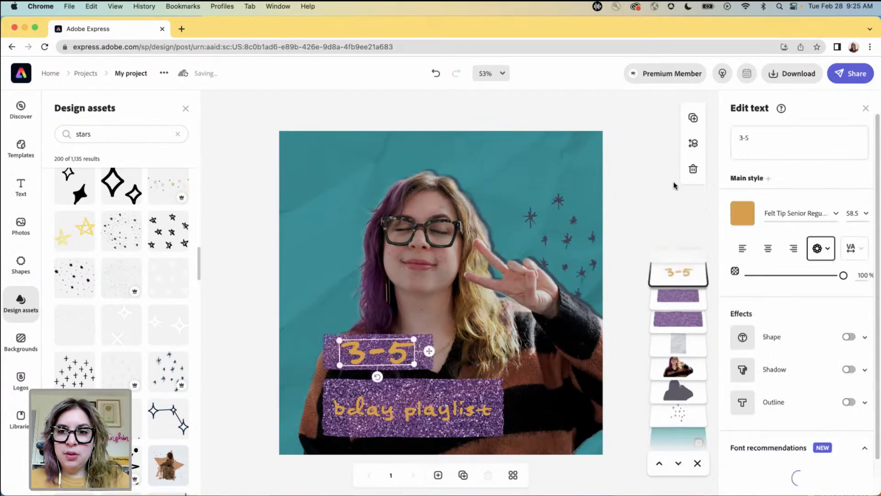
pyautogui.click(741, 215)
pyautogui.click(675, 112)
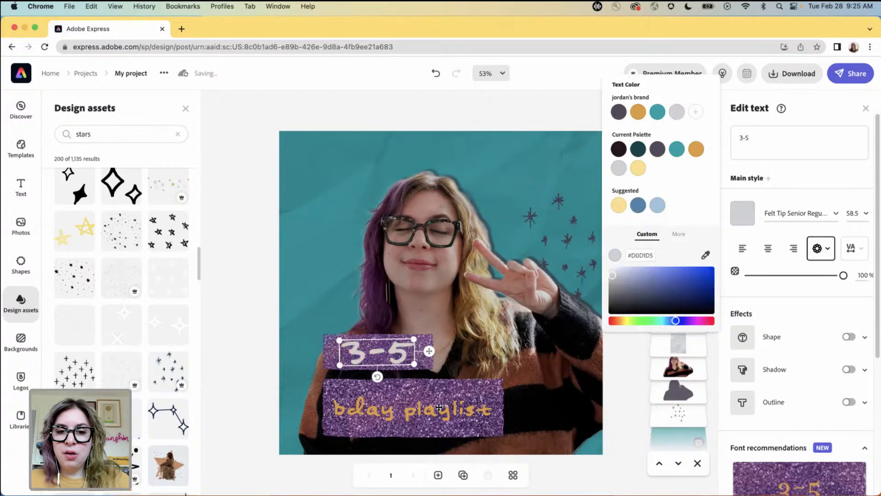
# Step: Change the "bday playlist" text to the same light grey brand colour and deselect it
pyautogui.click(441, 404)
pyautogui.click(743, 215)
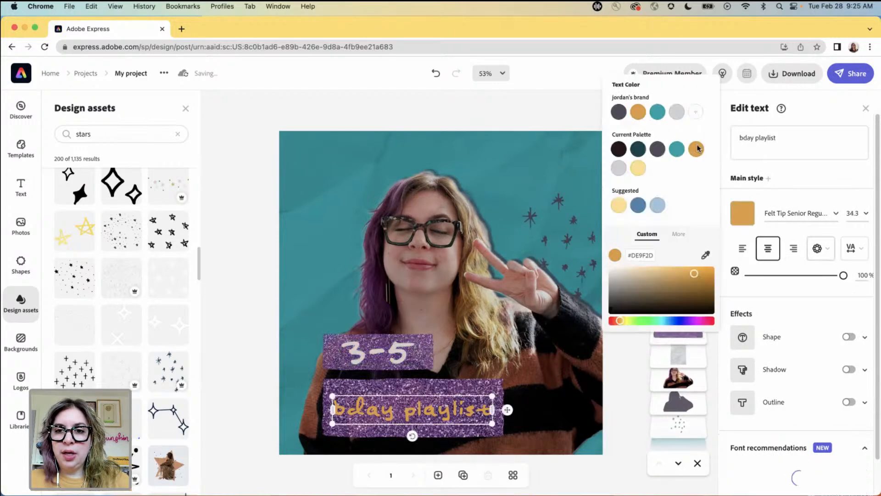
pyautogui.click(676, 112)
pyautogui.click(260, 174)
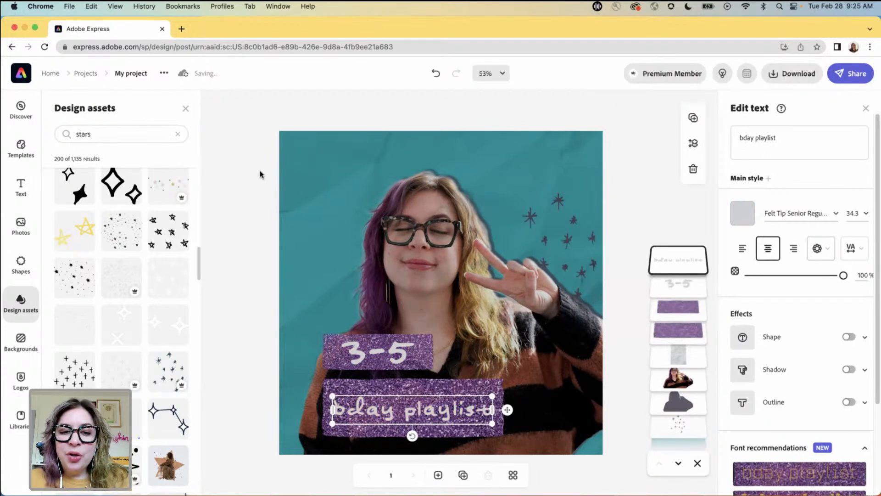
pyautogui.click(252, 208)
# Step: Add the eight-pointed gold foil star from the star assets and move its layer directly above the background
pyautogui.click(21, 301)
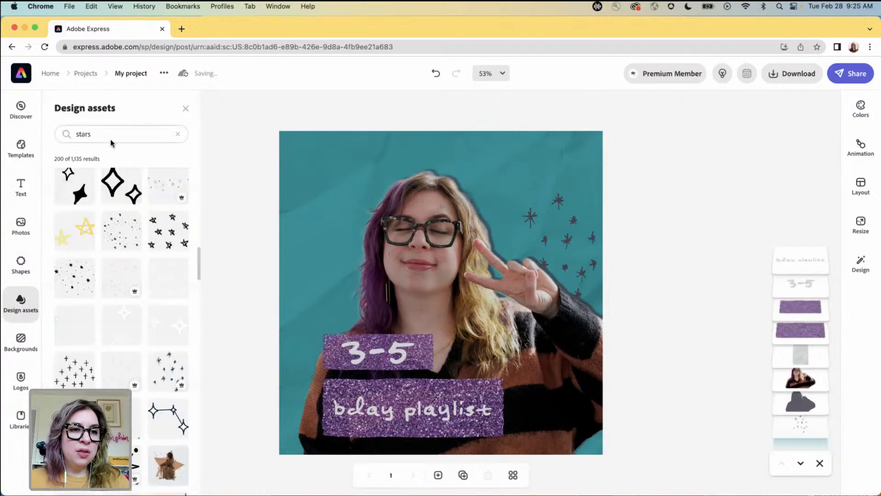
pyautogui.scroll(-3, 133, 420)
pyautogui.scroll(-4, 138, 403)
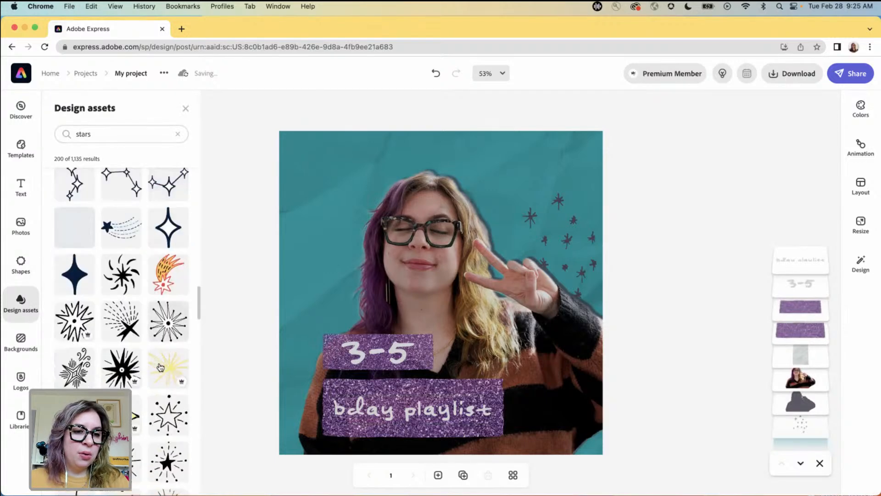
pyautogui.scroll(5, 160, 367)
pyautogui.scroll(-10, 161, 367)
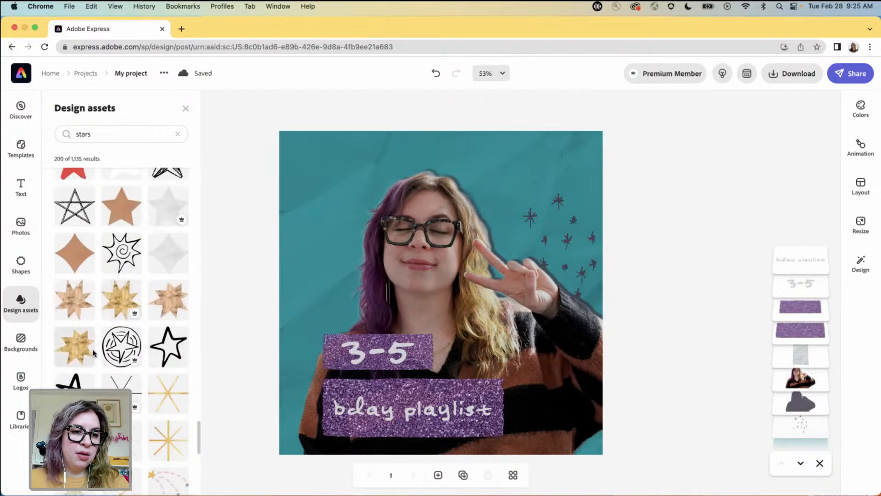
pyautogui.click(118, 299)
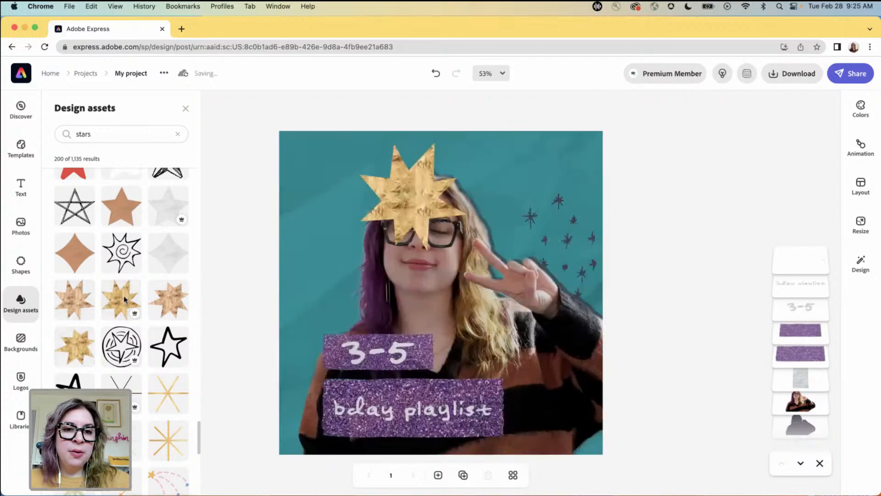
pyautogui.click(399, 192)
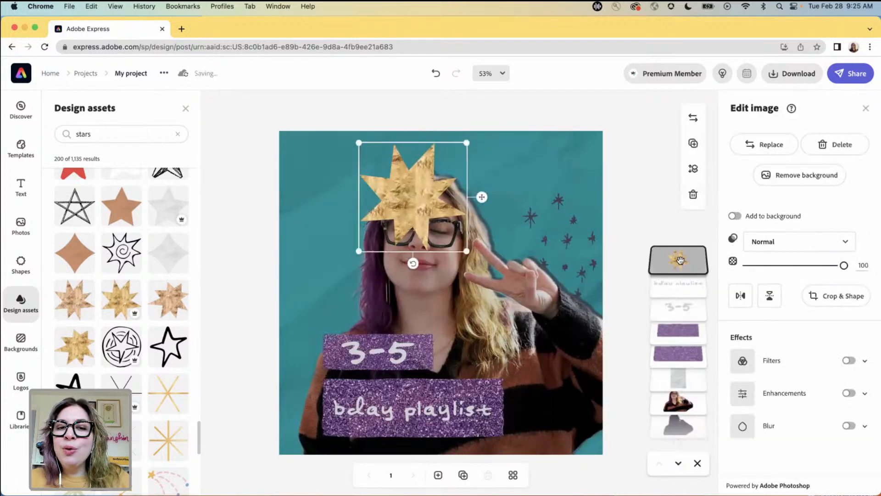
pyautogui.moveTo(680, 263); pyautogui.dragTo(663, 398)
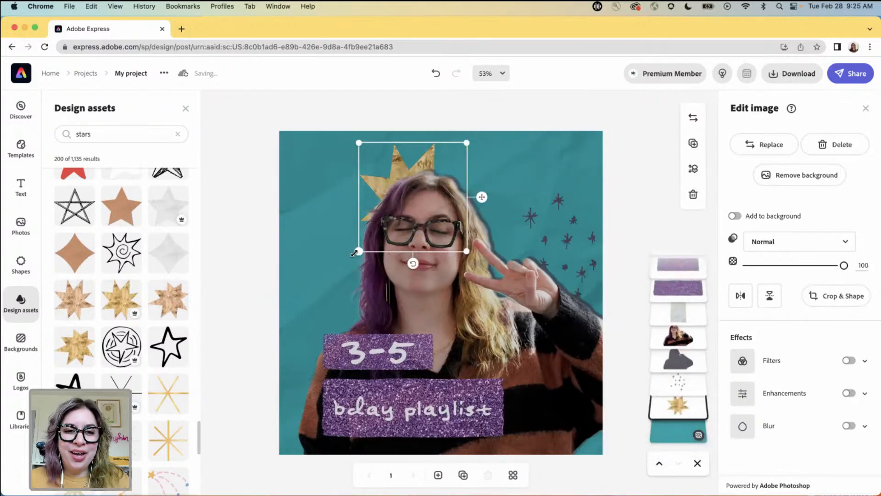
# Step: Enlarge the gold foil star and nudge it left and down beside the portrait's purple hair
pyautogui.moveTo(352, 253); pyautogui.dragTo(315, 265)
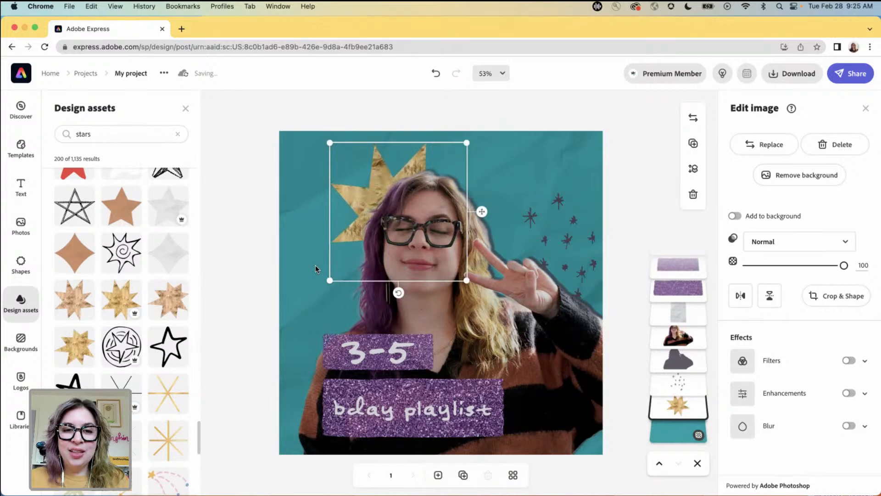
pyautogui.press('Left')
pyautogui.press('Left')
pyautogui.press('Down')
pyautogui.press('Down')
pyautogui.press('Left')
pyautogui.press('Left')
pyautogui.press('Left')
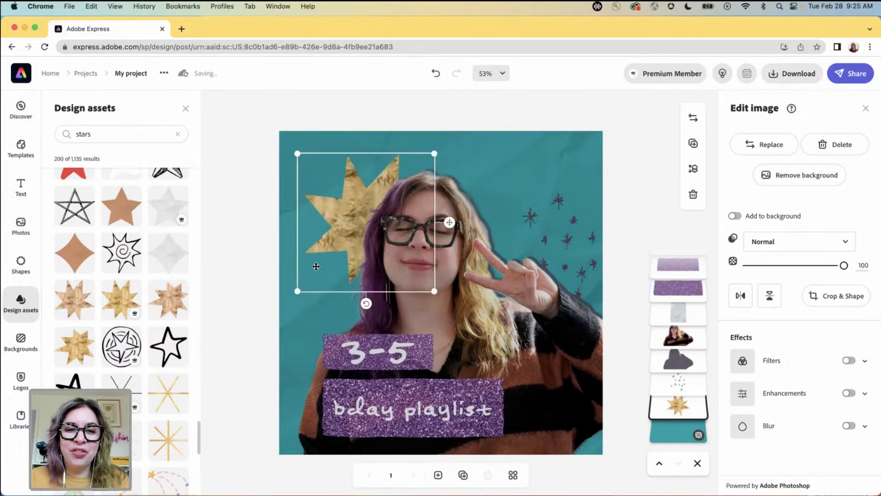
pyautogui.press('Down')
pyautogui.press('Down')
pyautogui.press('Down')
pyautogui.press('Down')
pyautogui.press('Down')
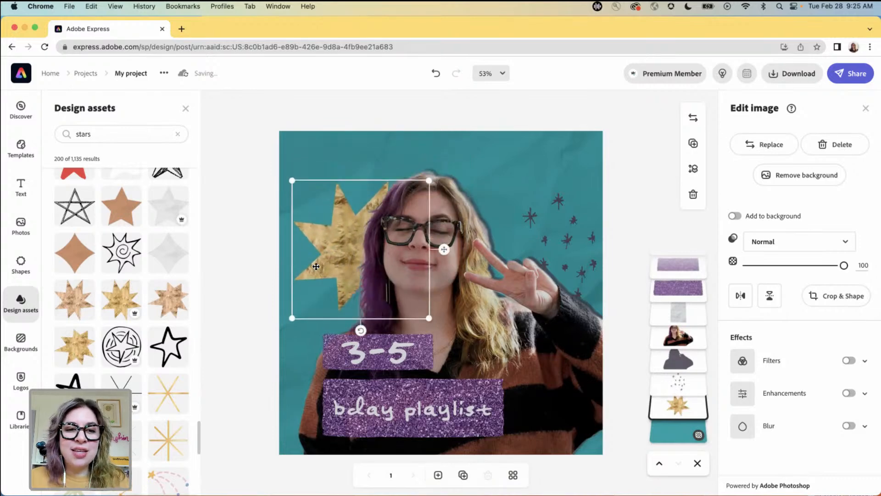
# Step: Shrink the gold foil star slightly and nudge it up so it sits at head height beside the purple hair
pyautogui.moveTo(288, 317)
pyautogui.mouseDown()
pyautogui.moveTo(280, 325)
pyautogui.moveTo(290, 315)
pyautogui.mouseUp()
pyautogui.press('Up')
pyautogui.press('Up')
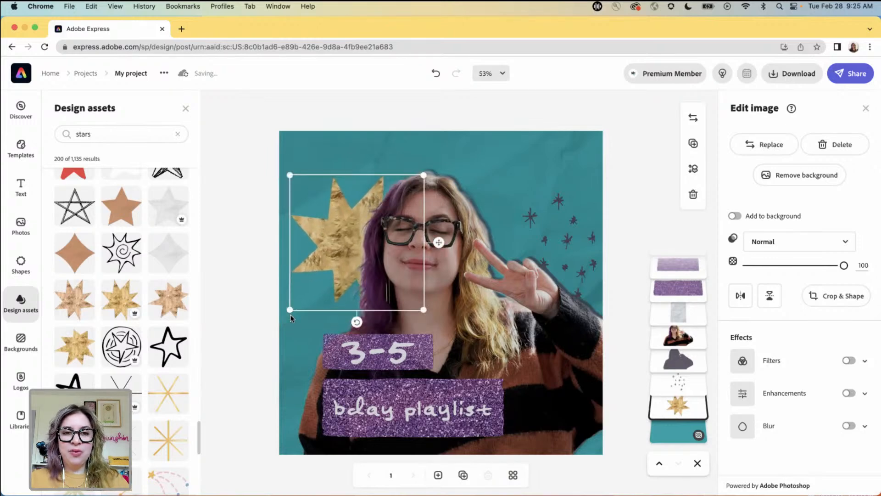
pyautogui.press('Up')
pyautogui.press('Up')
pyautogui.press('Up')
pyautogui.press('Up')
pyautogui.press('Up')
pyautogui.press('Right')
pyautogui.press('Down')
pyautogui.press('Down')
pyautogui.press('Down')
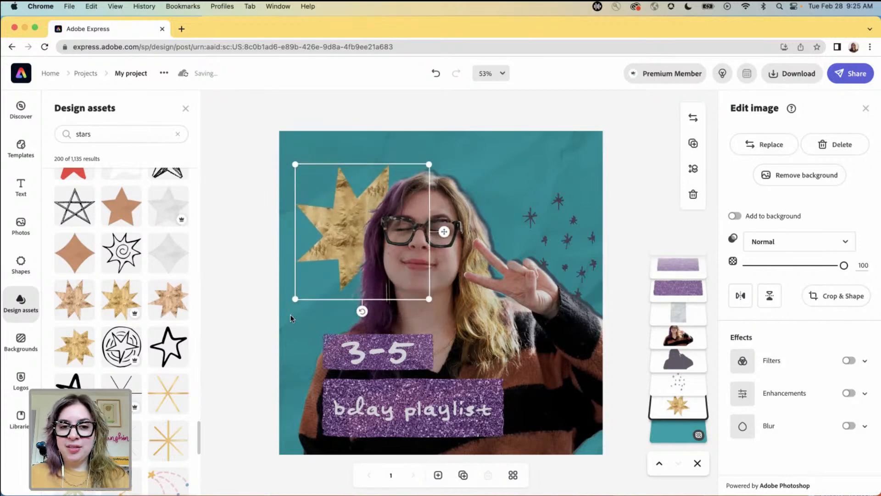
pyautogui.press('Left')
pyautogui.press('Down')
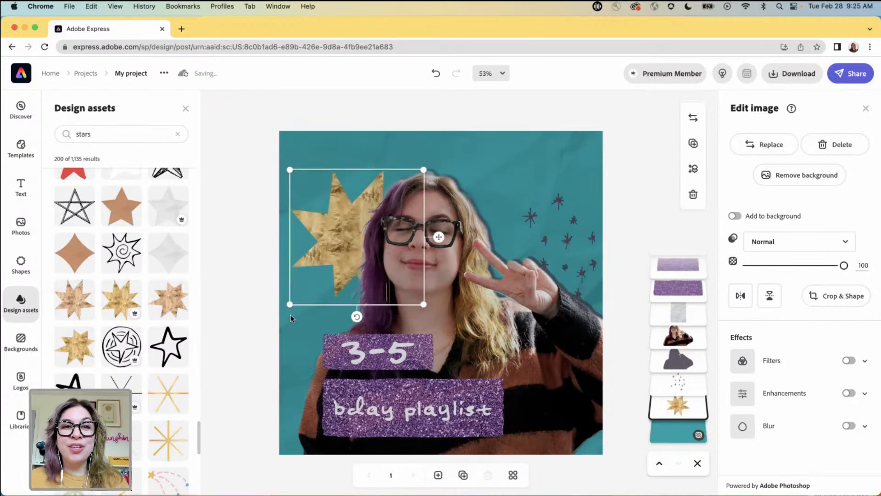
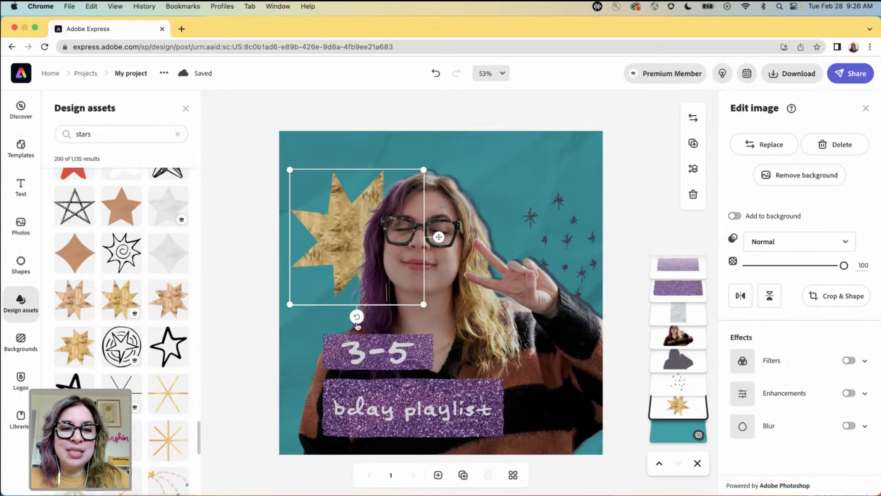
# Step: Rotate the gold foil star slightly clockwise, enlarge it and position it to fill the design's upper-left corner behind the head
pyautogui.moveTo(357, 316); pyautogui.dragTo(334, 324)
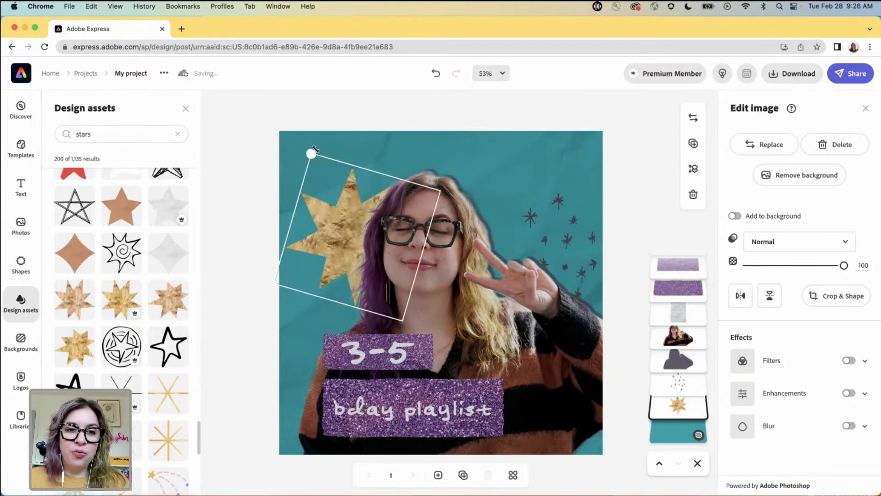
pyautogui.moveTo(316, 160); pyautogui.dragTo(297, 127)
pyautogui.press('Up')
pyautogui.press('Up')
pyautogui.press('Up')
pyautogui.press('Left')
pyautogui.press('Down')
pyautogui.press('Right')
pyautogui.press('Down')
pyautogui.press('Down')
pyautogui.press('Right')
pyautogui.press('Up')
pyautogui.press('Down')
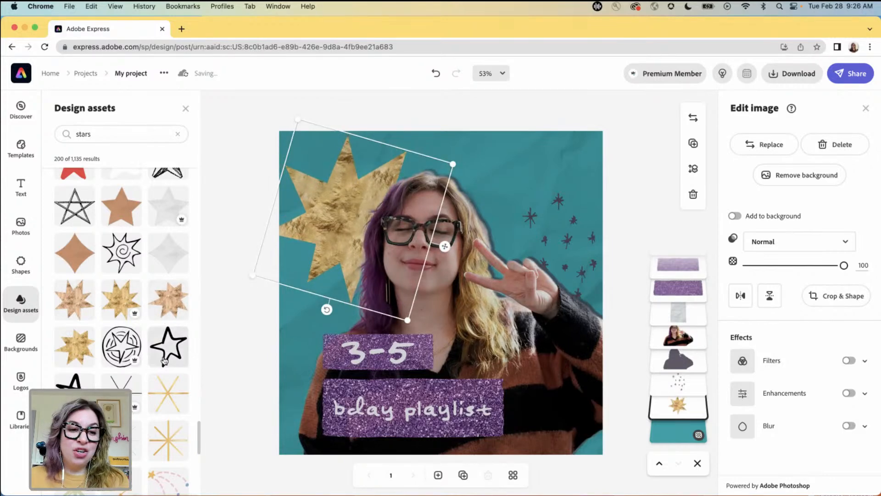
# Step: Add the eight-ray gold line starburst and move its layer behind the portrait and its shadow
pyautogui.scroll(-2, 156, 340)
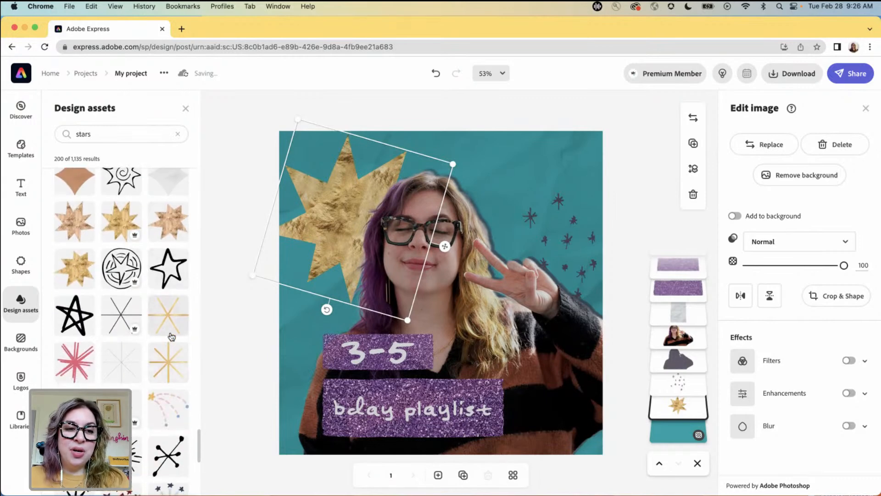
pyautogui.click(169, 362)
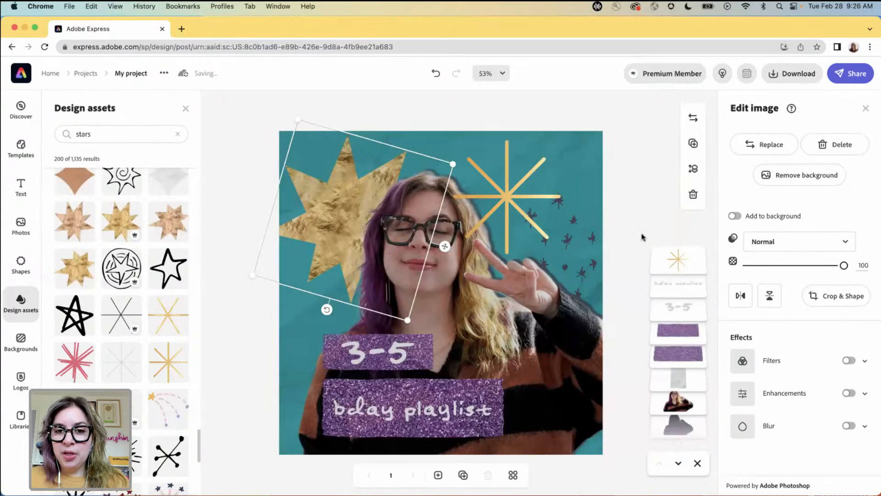
pyautogui.click(680, 259)
pyautogui.moveTo(680, 256); pyautogui.dragTo(678, 375)
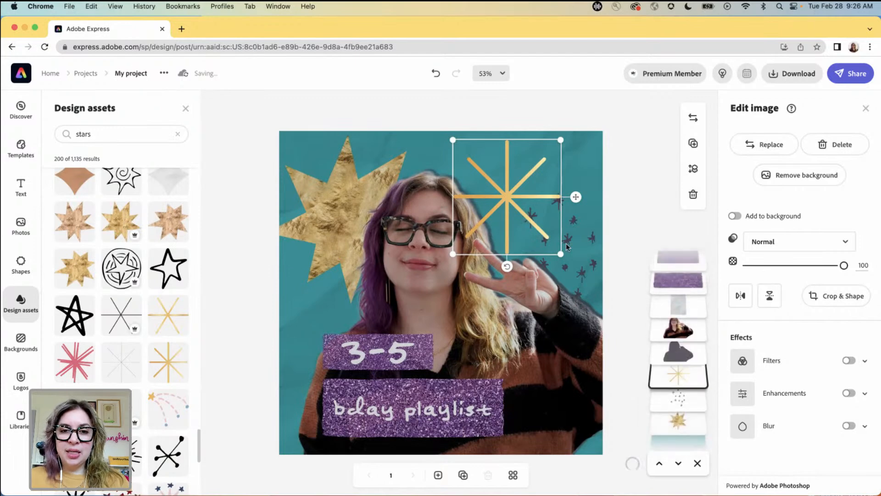
# Step: Nudge the gold starburst down behind the peace-sign fingers and move its layer beneath the small purple star cluster
pyautogui.press('Down')
pyautogui.press('Down')
pyautogui.press('Down')
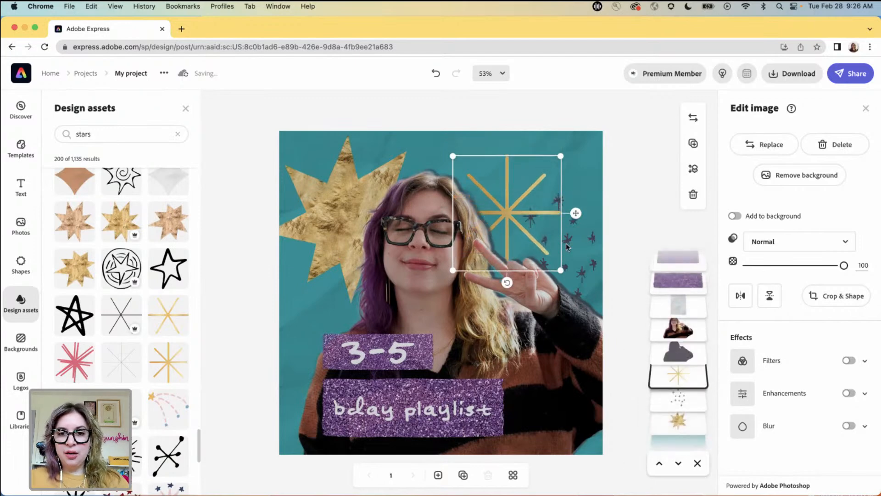
pyautogui.press('Left')
pyautogui.press('Down')
pyautogui.press('Down')
pyautogui.press('Down')
pyautogui.moveTo(678, 375); pyautogui.dragTo(681, 400)
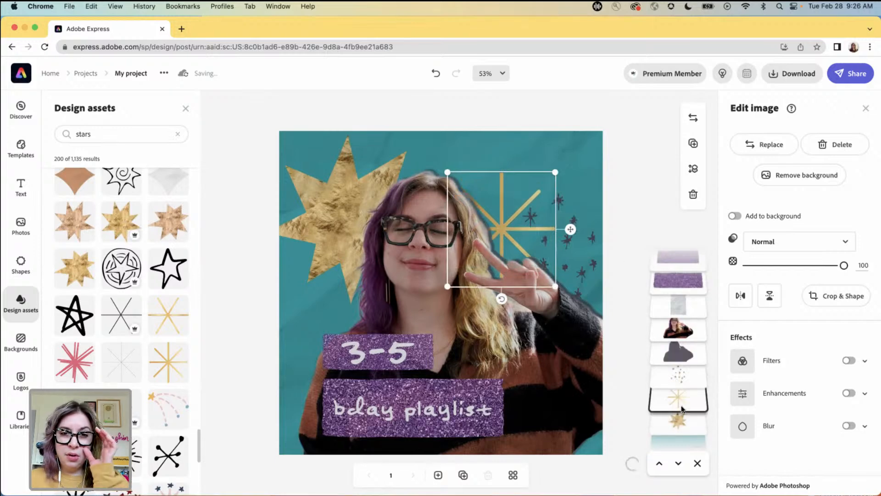
# Step: Shrink the gold starburst and nudge it right so it radiates from behind the raised peace-sign fingers
pyautogui.moveTo(555, 172); pyautogui.dragTo(537, 192)
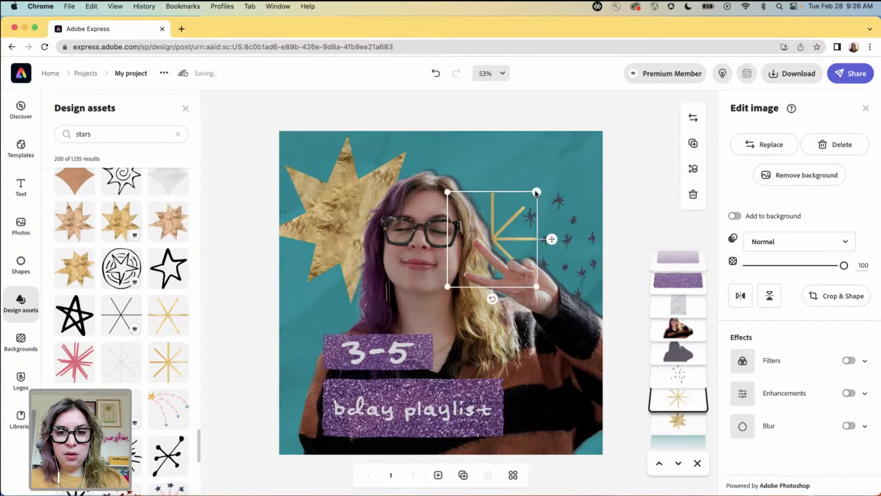
pyautogui.press('Right')
pyautogui.press('Right')
pyautogui.press('Right')
pyautogui.press('Down')
pyautogui.press('Down')
pyautogui.press('Down')
pyautogui.press('Right')
pyautogui.press('Right')
pyautogui.press('Right')
pyautogui.press('Up')
pyautogui.press('Up')
pyautogui.press('Up')
pyautogui.press('Up')
pyautogui.press('Up')
pyautogui.press('Up')
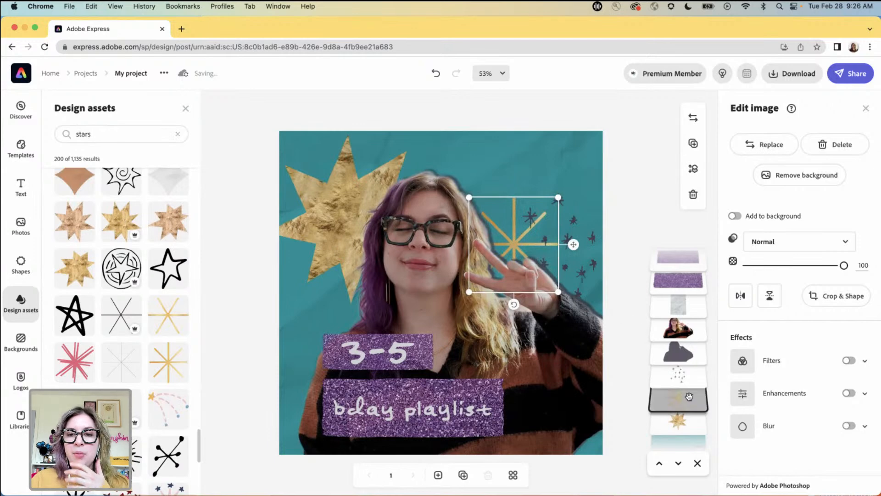
# Step: Move the small purple star cluster up and right into the design's upper-right corner, clear of the gold starburst, and deselect it
pyautogui.click(683, 377)
pyautogui.press('Up')
pyautogui.press('Up')
pyautogui.press('Up')
pyautogui.press('Up')
pyautogui.press('Up')
pyautogui.press('Up')
pyautogui.press('Up')
pyautogui.press('Up')
pyautogui.press('Up')
pyautogui.press('Up')
pyautogui.press('Up')
pyautogui.press('Up')
pyautogui.press('Up')
pyautogui.press('Up')
pyautogui.press('Up')
pyautogui.press('Up')
pyautogui.press('Up')
pyautogui.press('Up')
pyautogui.press('Up')
pyautogui.press('Up')
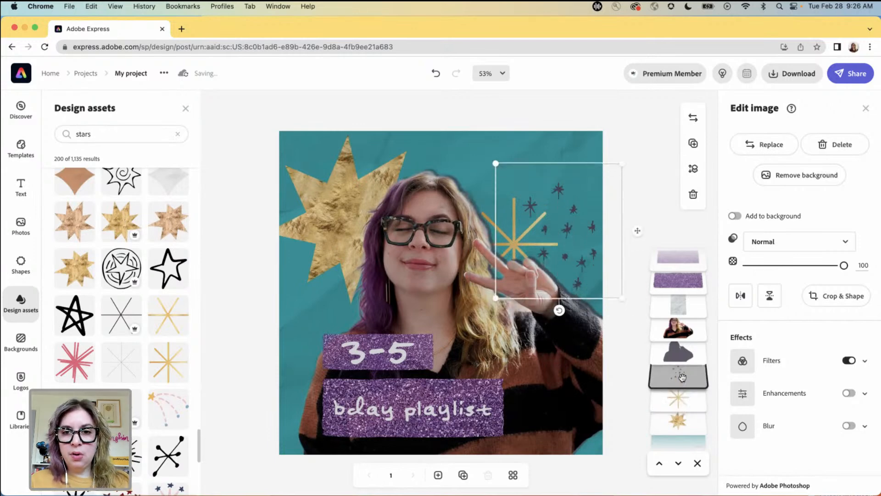
pyautogui.press('Up')
pyautogui.press('Up')
pyautogui.press('Up')
pyautogui.press('Up')
pyautogui.press('Up')
pyautogui.press('Up')
pyautogui.press('Up')
pyautogui.press('Up')
pyautogui.press('Up')
pyautogui.press('Up')
pyautogui.press('Up')
pyautogui.press('Up')
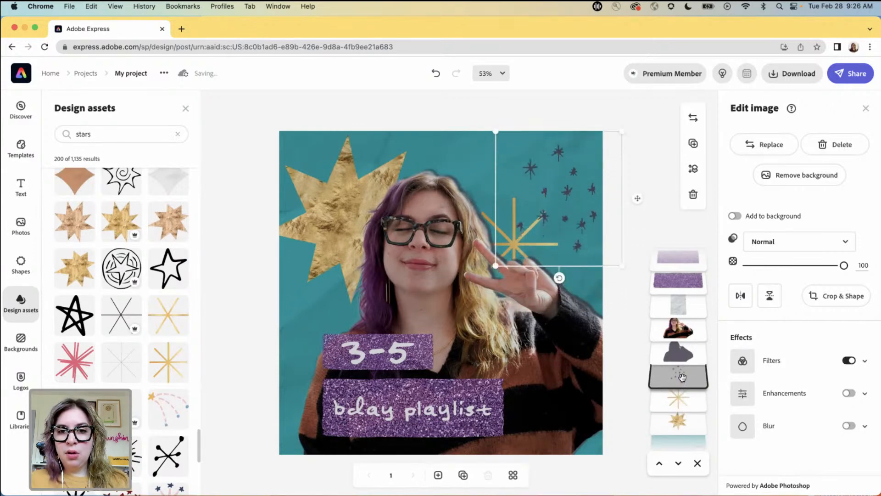
pyautogui.press('Right')
pyautogui.press('Right')
pyautogui.press('Right')
pyautogui.press('Up')
pyautogui.press('Up')
pyautogui.press('Up')
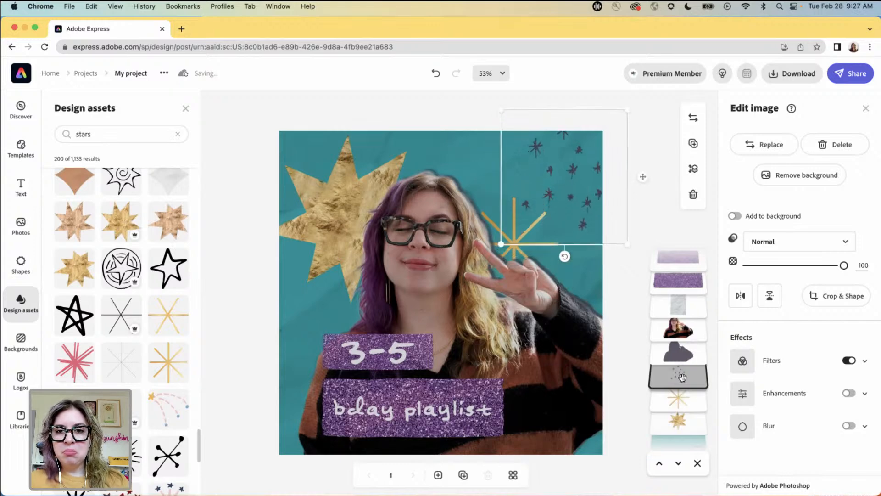
pyautogui.press('Down')
pyautogui.press('Down')
pyautogui.press('Down')
pyautogui.press('Right')
pyautogui.press('Right')
pyautogui.press('Right')
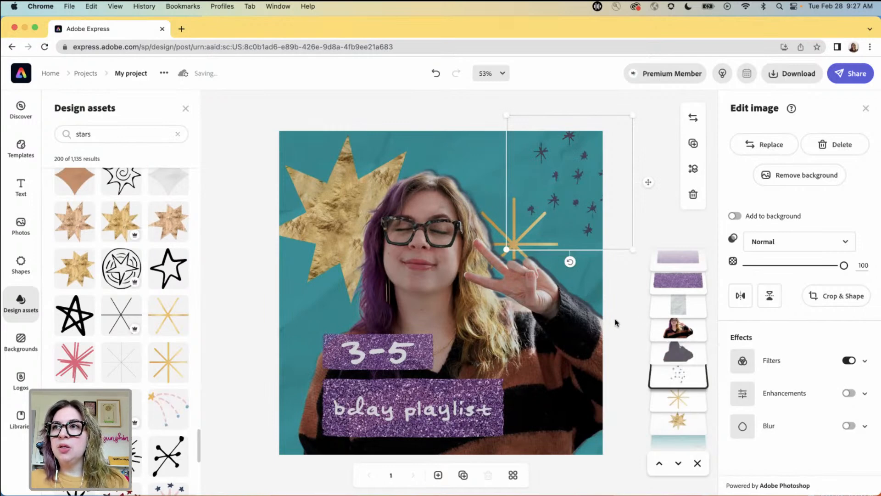
pyautogui.click(426, 112)
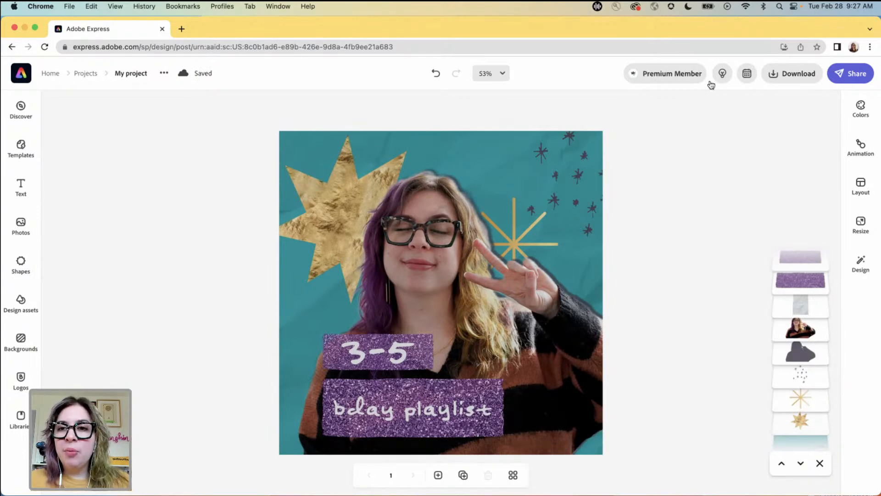
# Step: Download the finished playlist cover and dismiss the browser's download notice
pyautogui.click(771, 75)
pyautogui.click(704, 199)
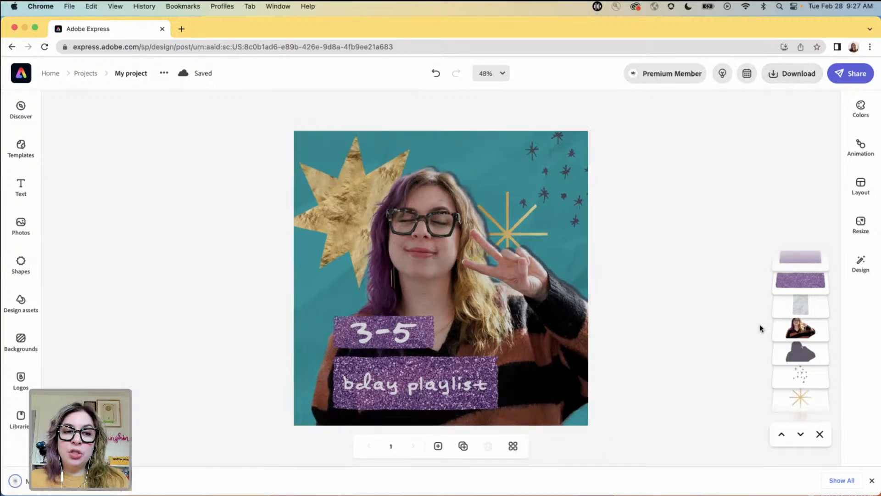
pyautogui.click(870, 481)
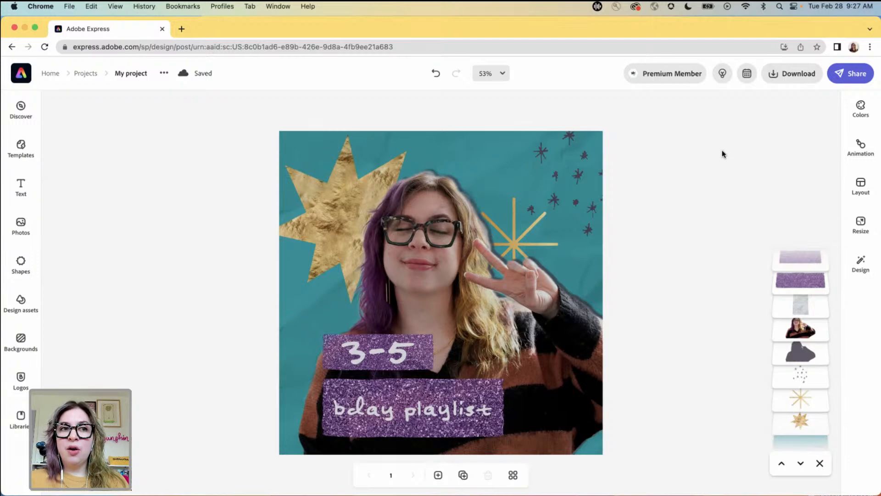
# Step: Start a scheduled post from the cover design and select the Twitter, Instagram and Facebook channels
pyautogui.click(748, 77)
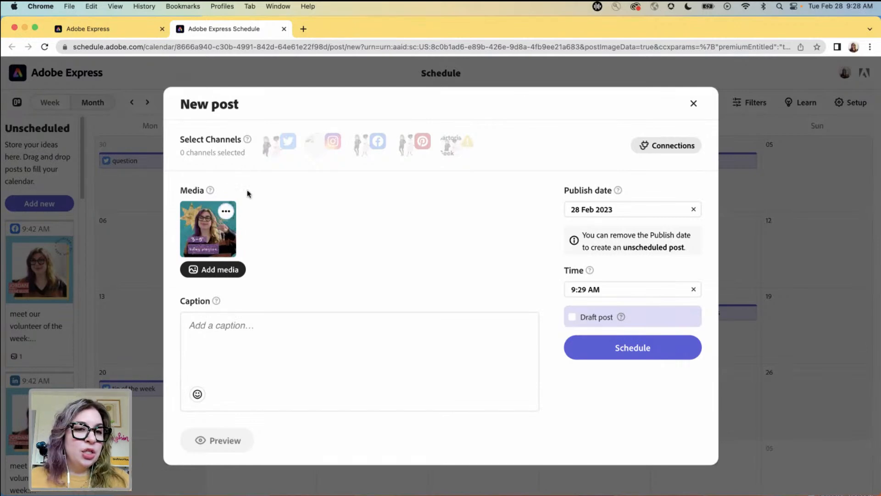
pyautogui.click(277, 144)
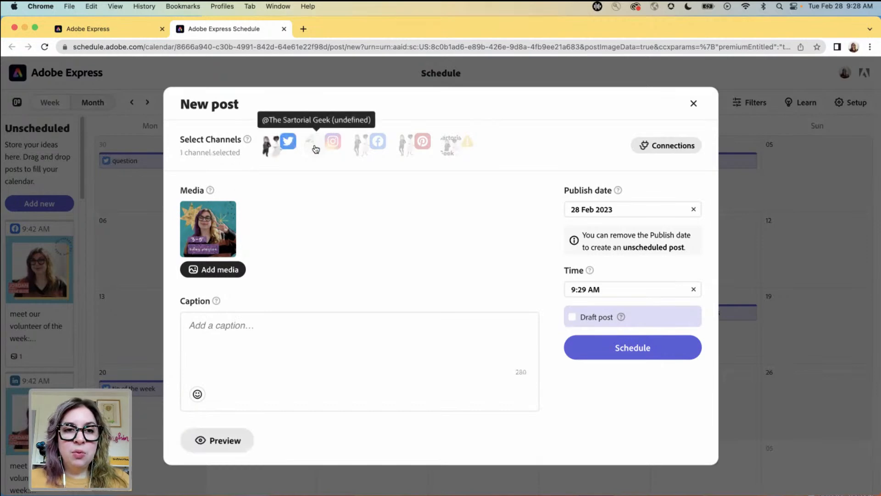
pyautogui.click(315, 149)
pyautogui.click(365, 121)
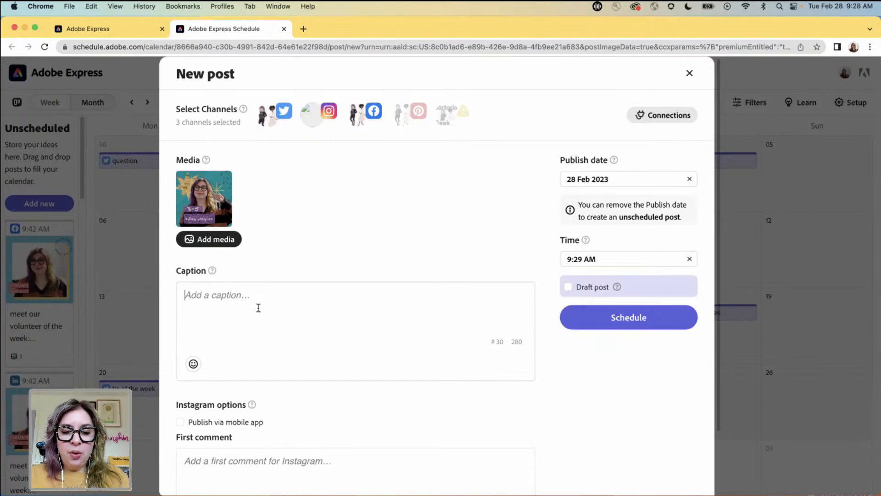
# Step: Write the caption "keep the partying going with my 3-5 playlist" and end it with the musical notes emoji 🎶
pyautogui.write('keep the partying going with my 3-5 playlist')
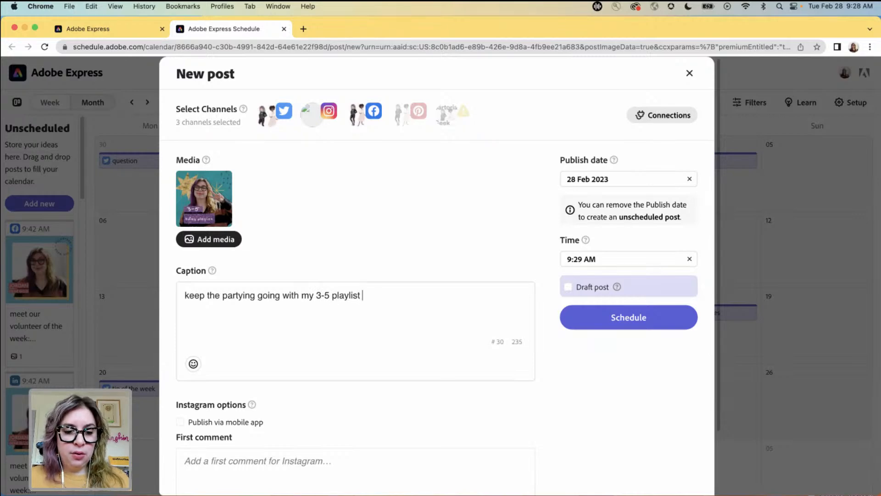
pyautogui.press('ctrl+super+space')
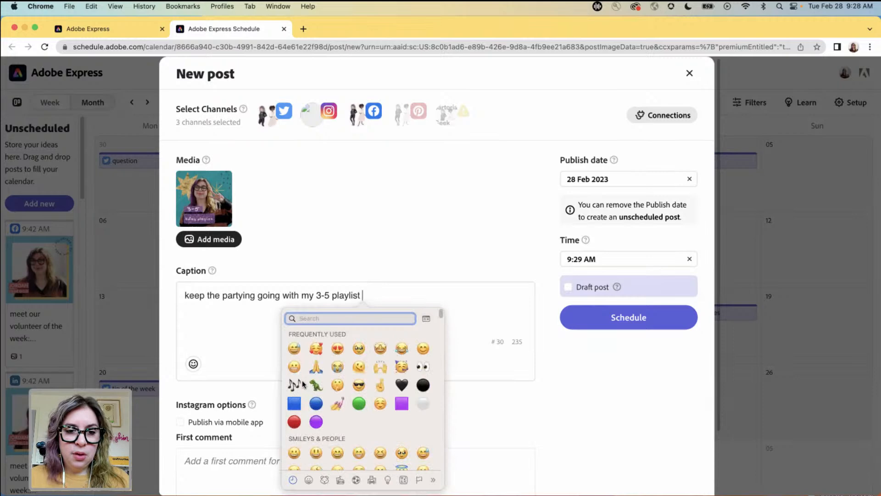
pyautogui.press('Escape')
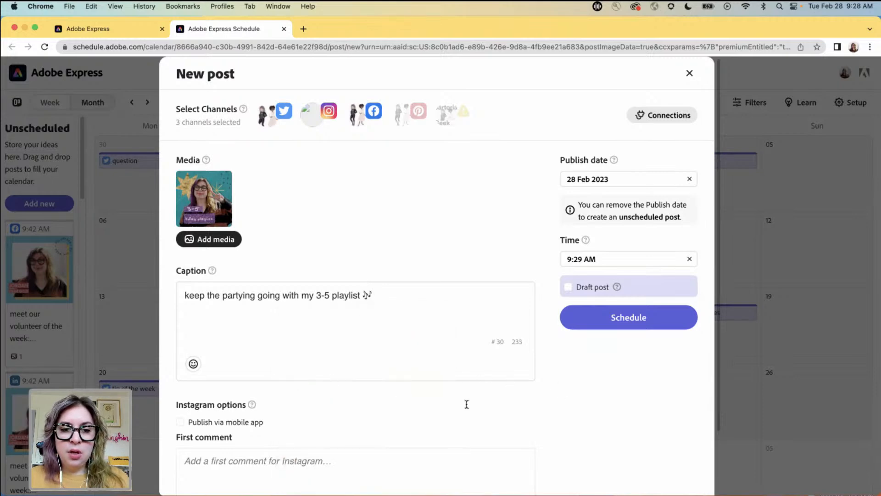
pyautogui.scroll(-3, 394, 403)
pyautogui.click(287, 390)
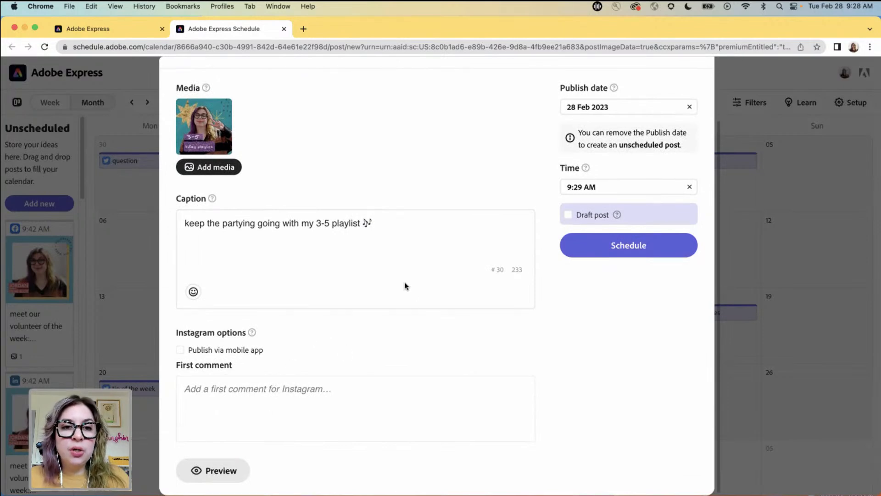
pyautogui.scroll(3, 405, 286)
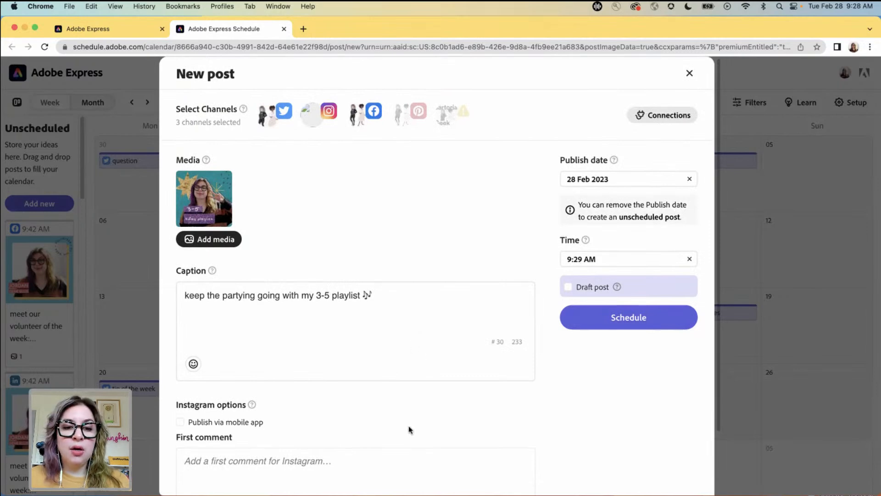
# Step: Switch to Spotify, open the 3-5 playlist and replace its cover photo with My project-1 (2).png from Downloads, saving the details
pyautogui.press('super+Tab')
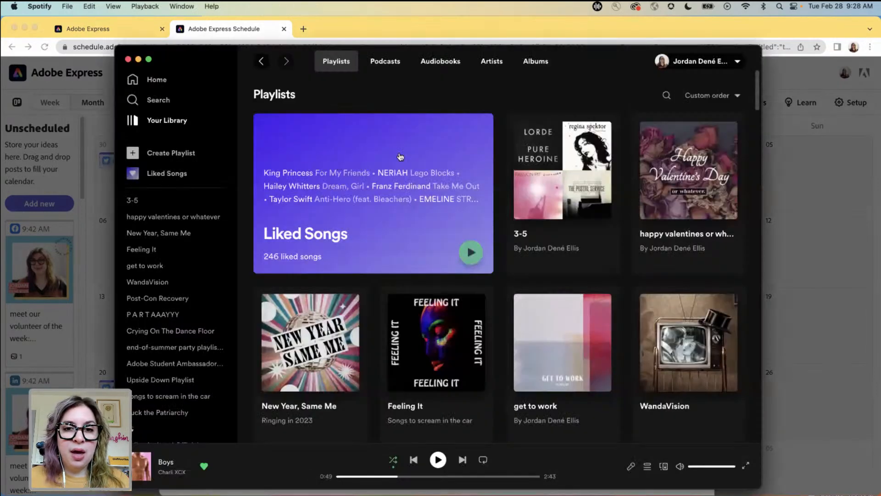
pyautogui.click(548, 180)
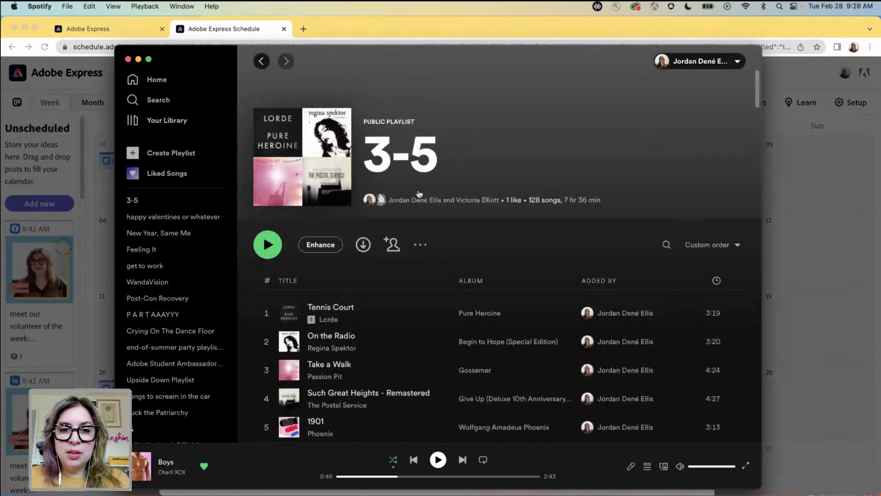
pyautogui.click(302, 158)
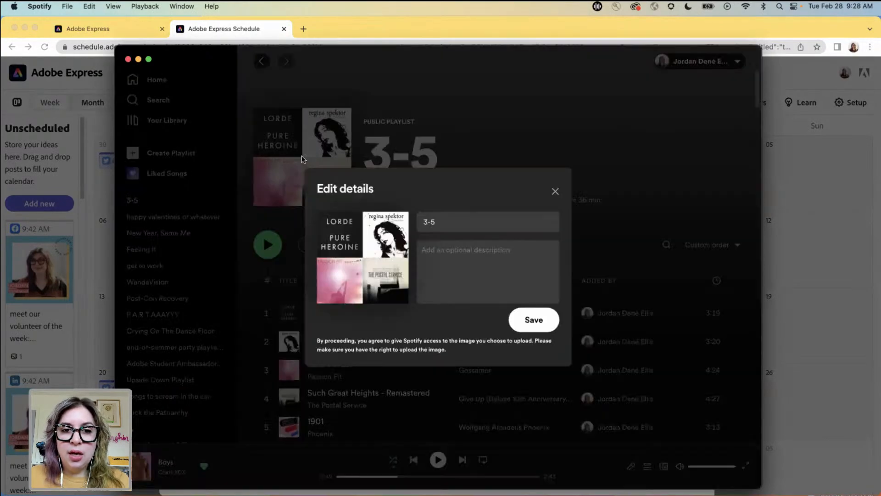
pyautogui.click(414, 224)
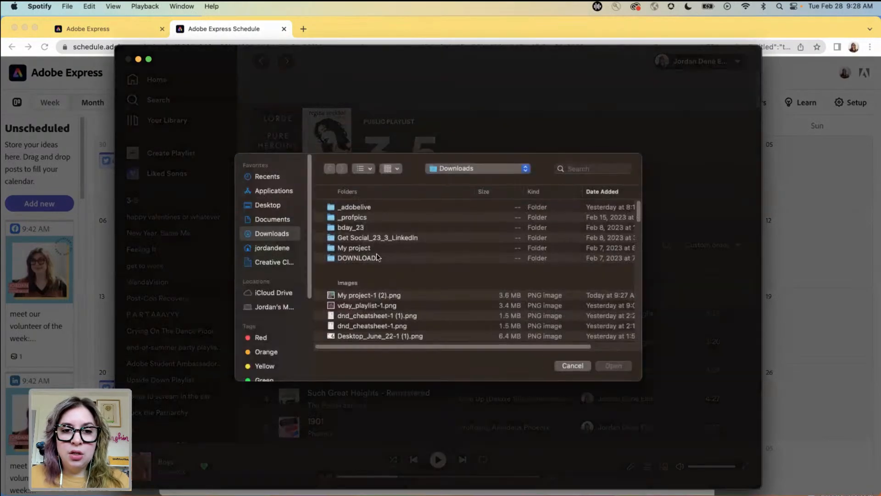
pyautogui.click(362, 295)
pyautogui.click(609, 365)
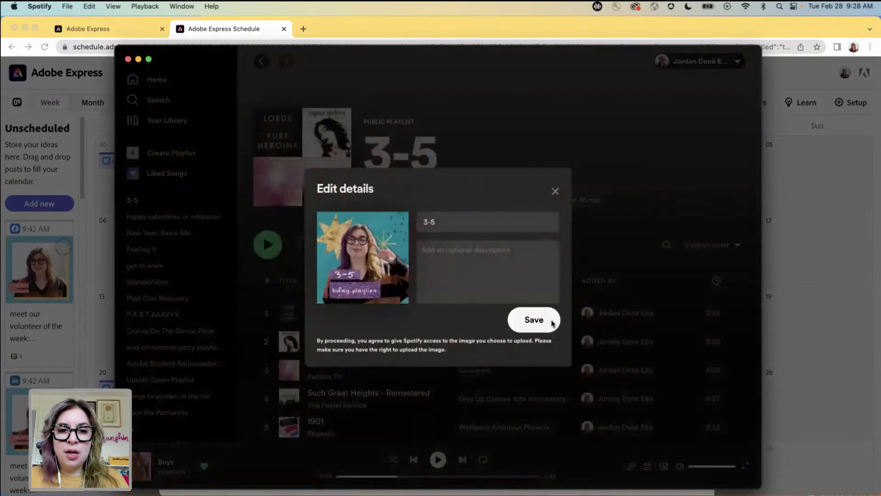
pyautogui.click(535, 321)
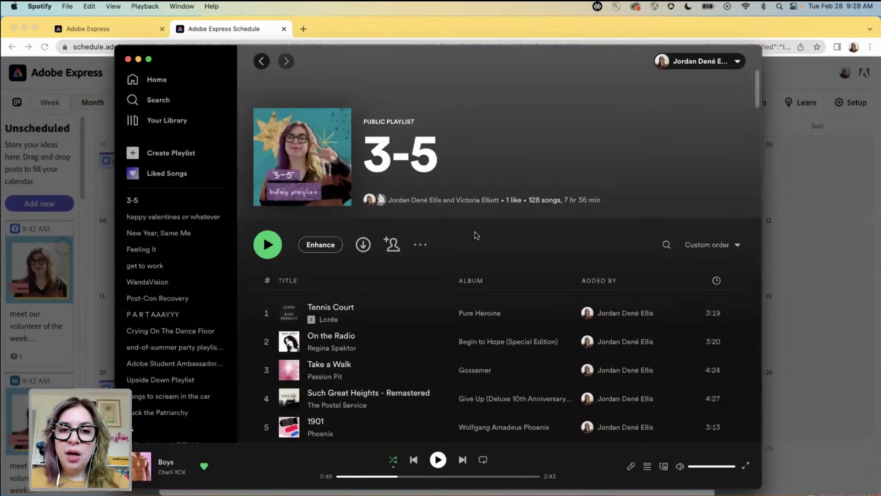
# Step: Copy the share link of the 3-5 playlist and return to the library of playlists
pyautogui.click(422, 246)
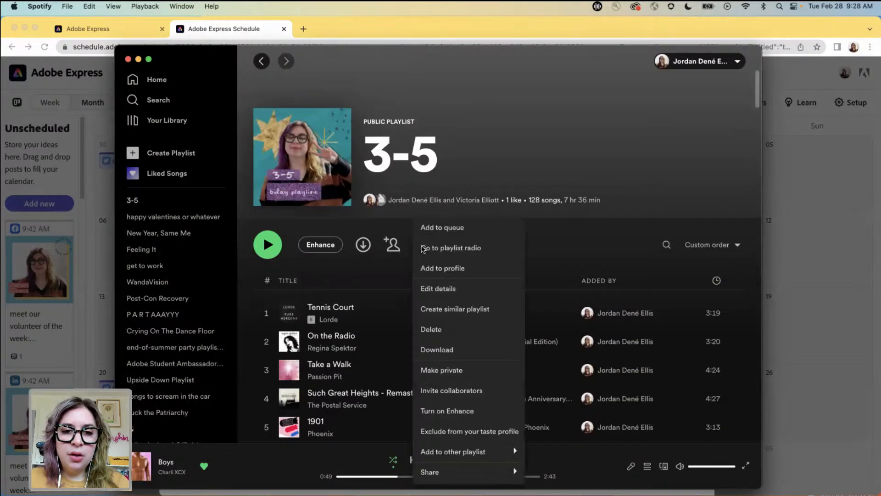
pyautogui.moveTo(495, 471)
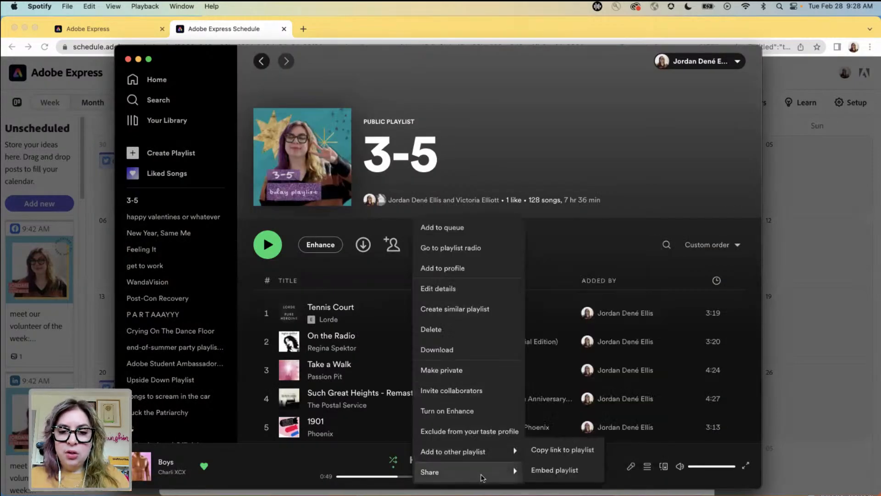
pyautogui.click(564, 451)
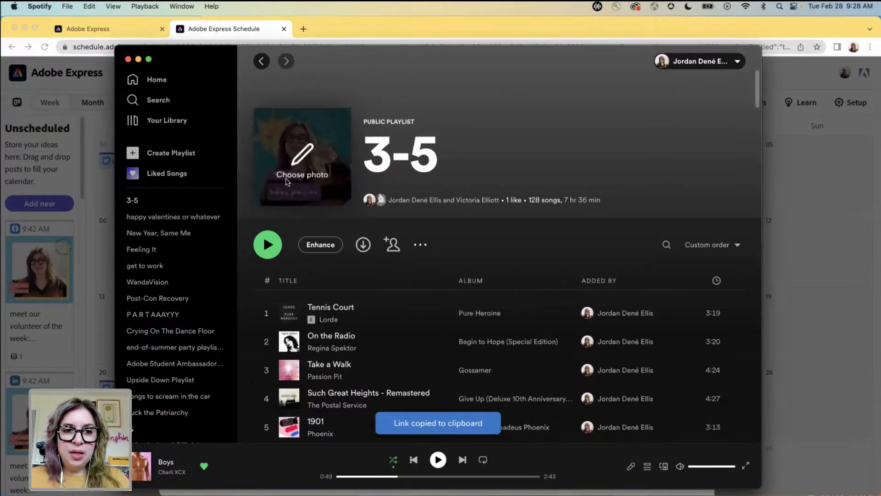
pyautogui.click(160, 118)
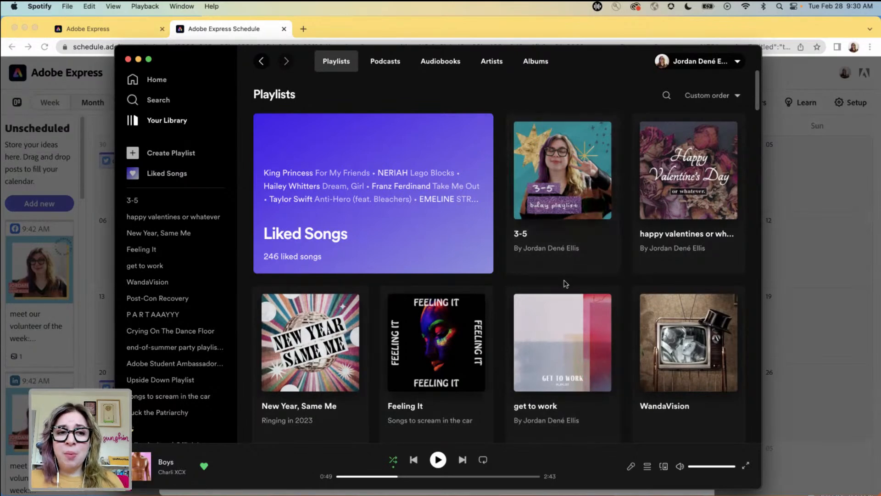
# Step: Switch back to the new post in Chrome, paste the playlist link below the caption and replace the media with the link preview
pyautogui.click(800, 231)
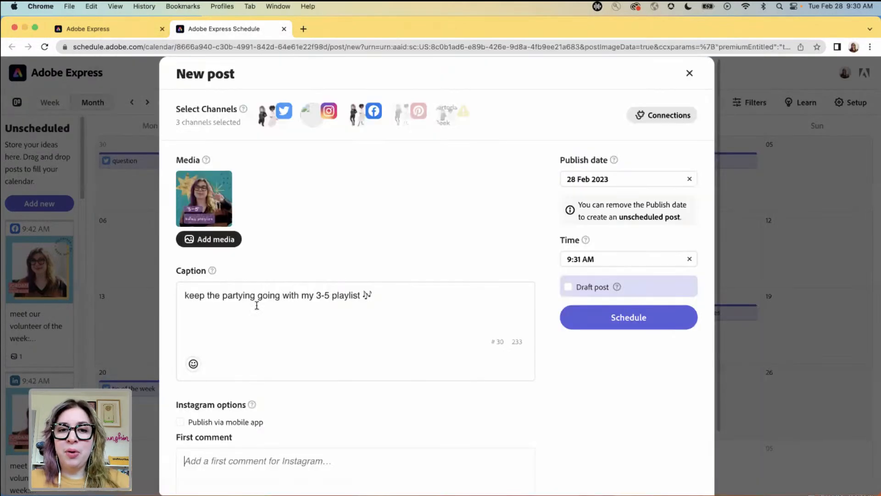
pyautogui.click(392, 302)
pyautogui.press('Return')
pyautogui.press('super+v')
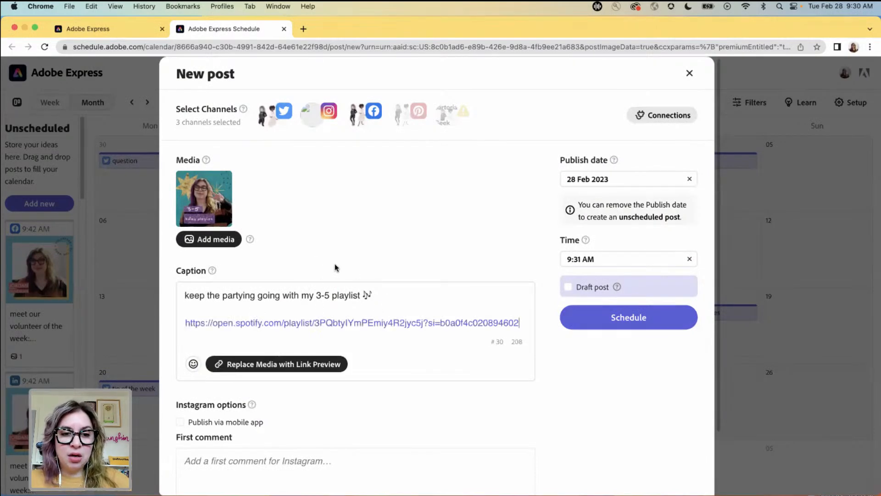
pyautogui.click(271, 364)
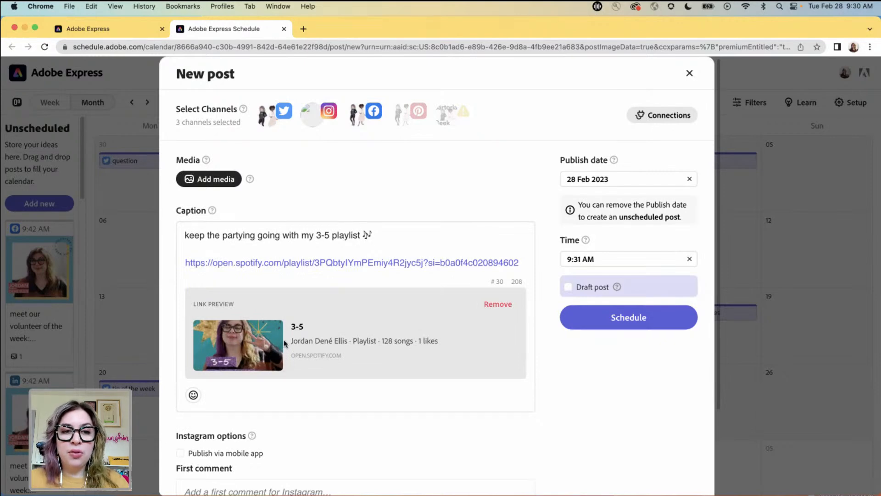
# Step: Remove Instagram from the post's channels and preview how the post looks on Twitter and Facebook
pyautogui.click(313, 124)
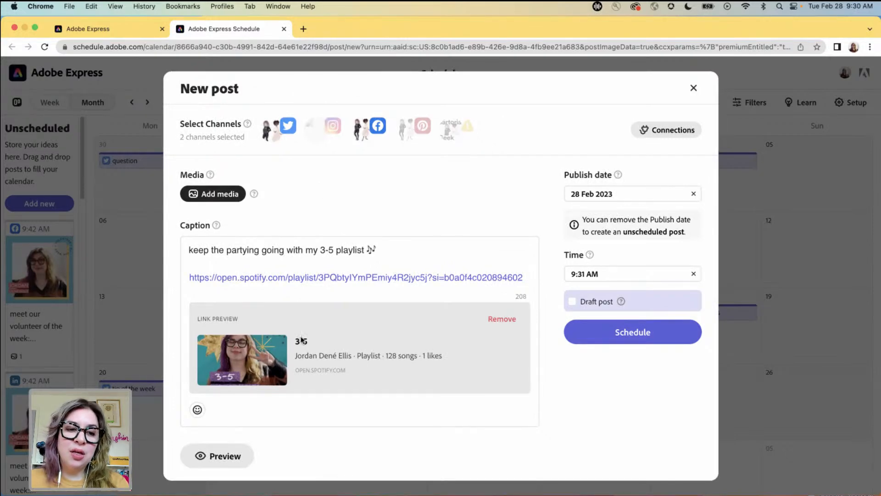
pyautogui.click(237, 459)
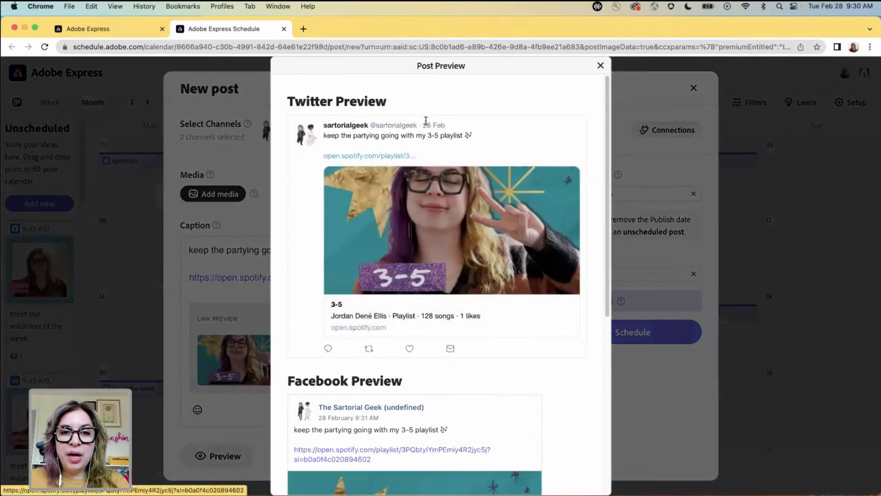
pyautogui.scroll(-10, 429, 242)
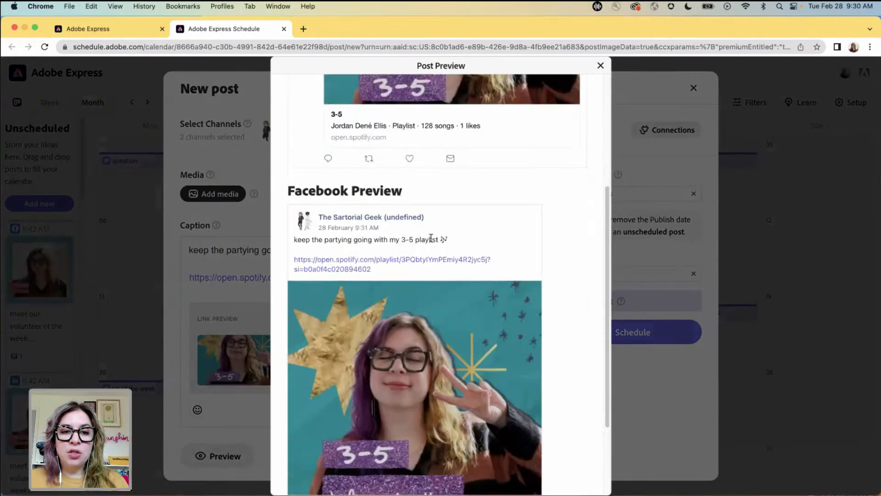
pyautogui.scroll(10, 505, 229)
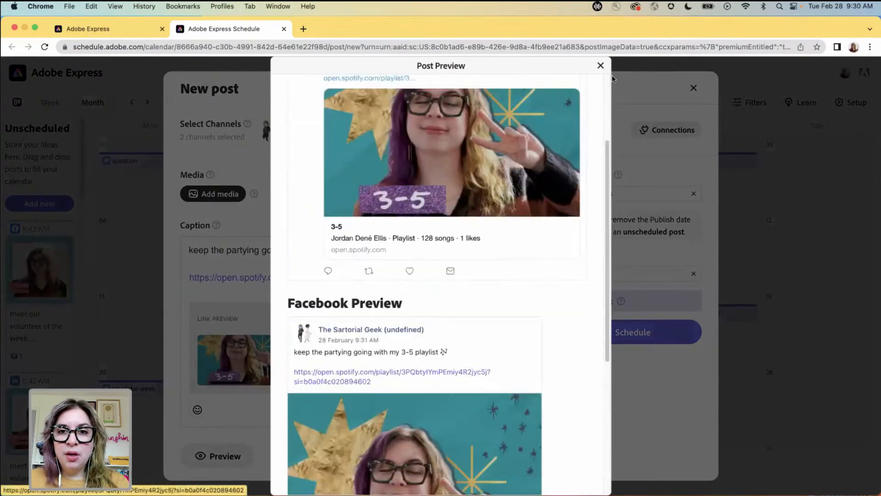
pyautogui.click(600, 65)
# Step: Save the post as a draft and view the available actions for its Twitter entry on 28 February in the calendar
pyautogui.click(572, 301)
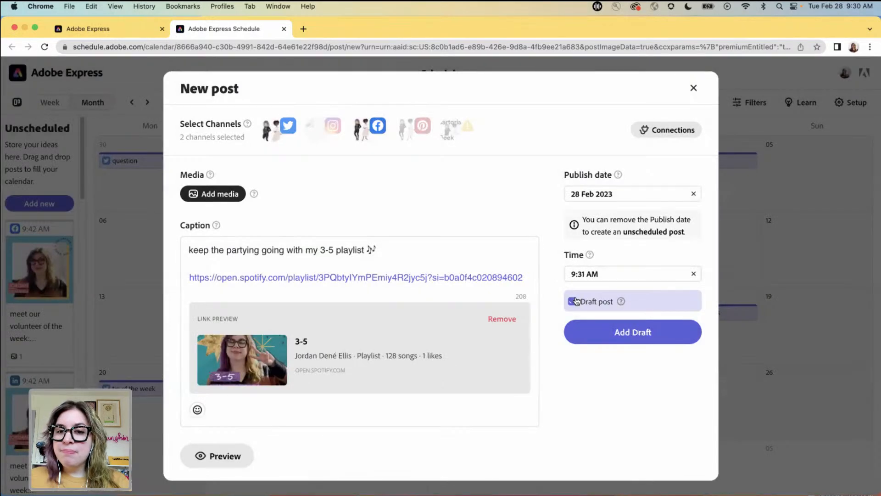
pyautogui.click(619, 334)
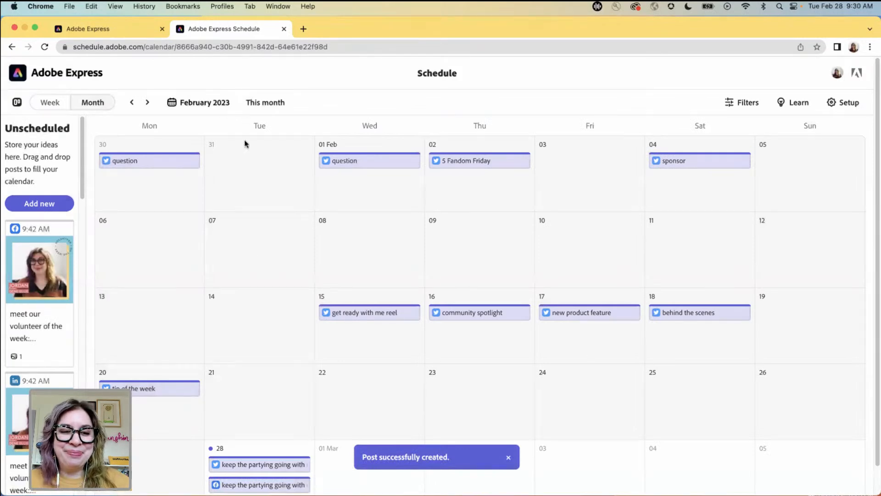
pyautogui.scroll(-2, 277, 287)
pyautogui.rightClick(267, 439)
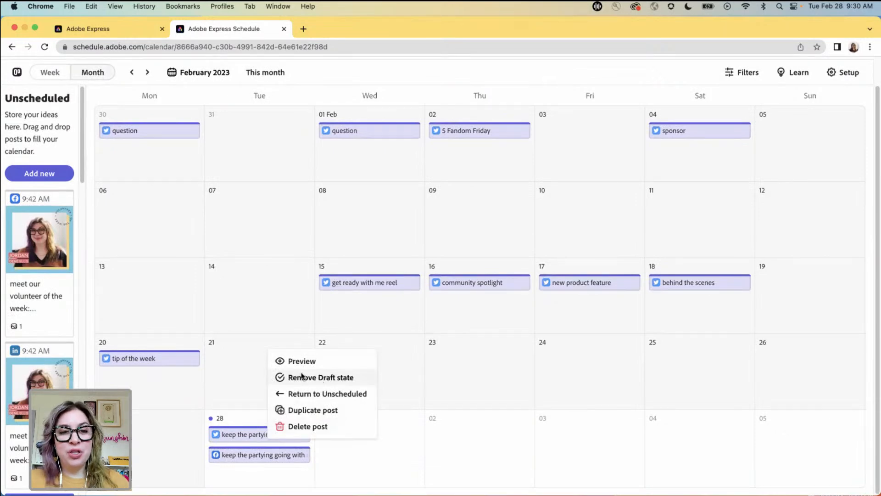
pyautogui.click(252, 222)
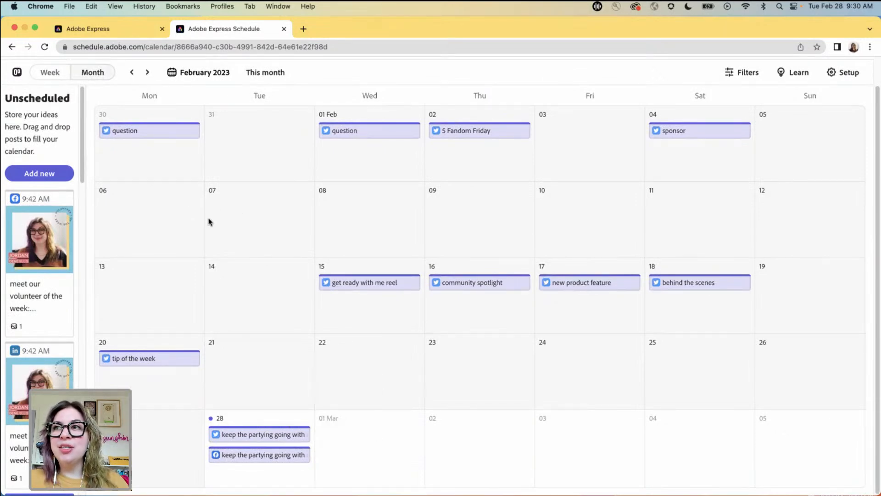
# Step: Leave the cover design for the Adobe Express home page and browse the templates in the "playlist inspo" library
pyautogui.click(110, 31)
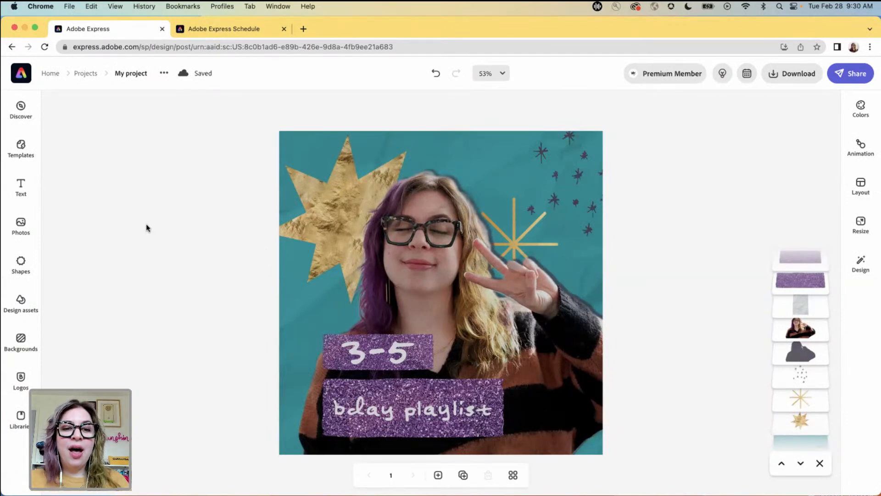
pyautogui.click(52, 74)
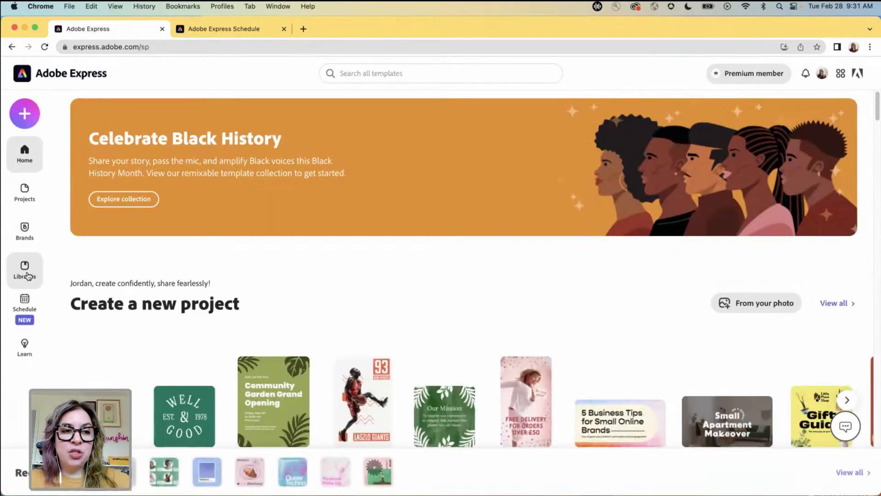
pyautogui.click(25, 273)
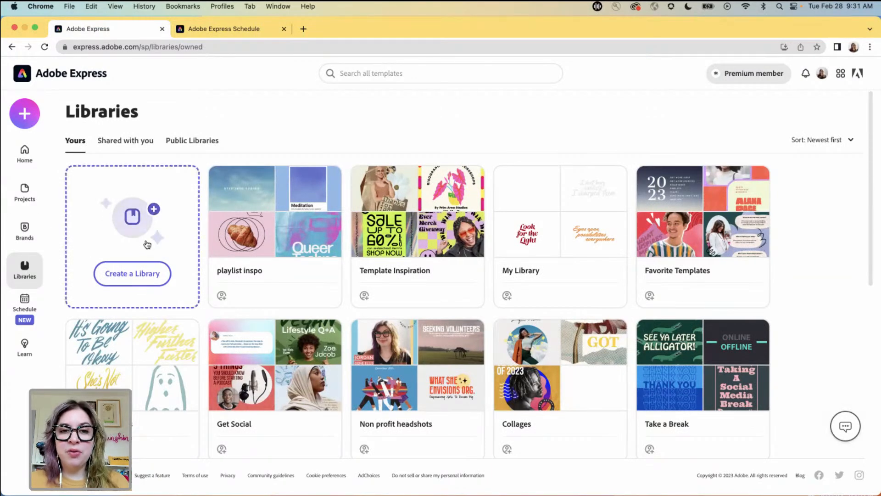
pyautogui.moveTo(420, 215)
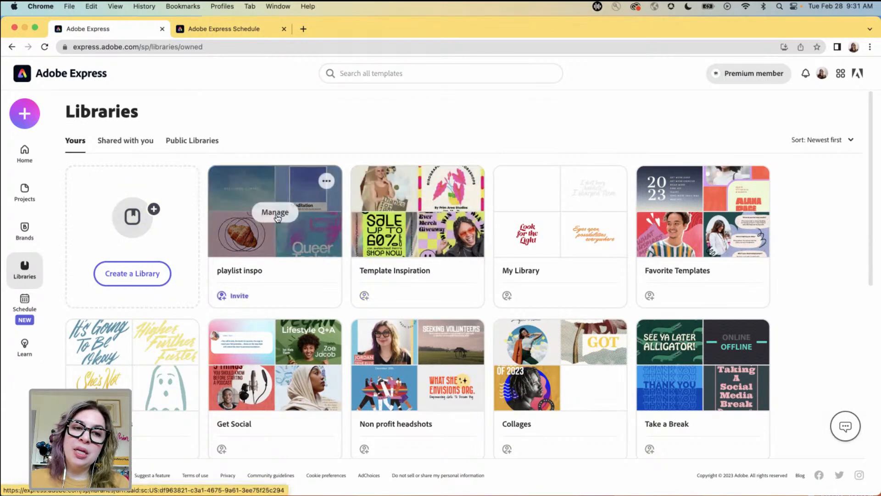
pyautogui.click(275, 212)
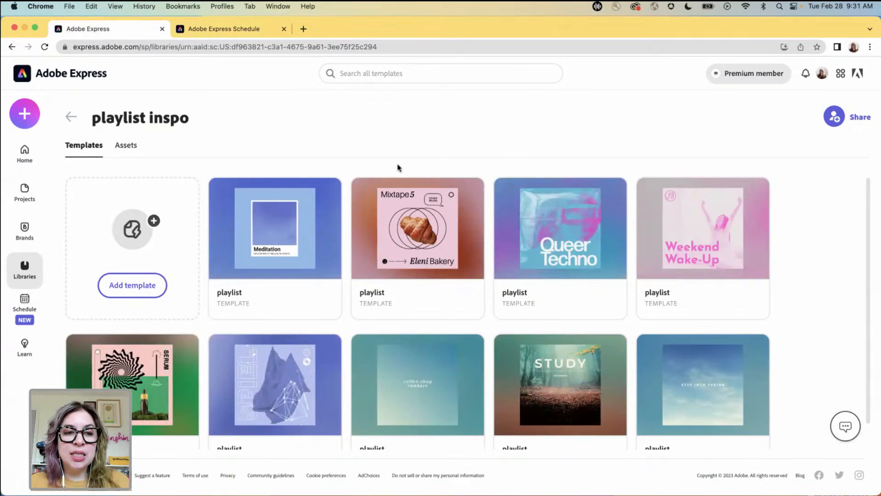
pyautogui.scroll(-1, 803, 262)
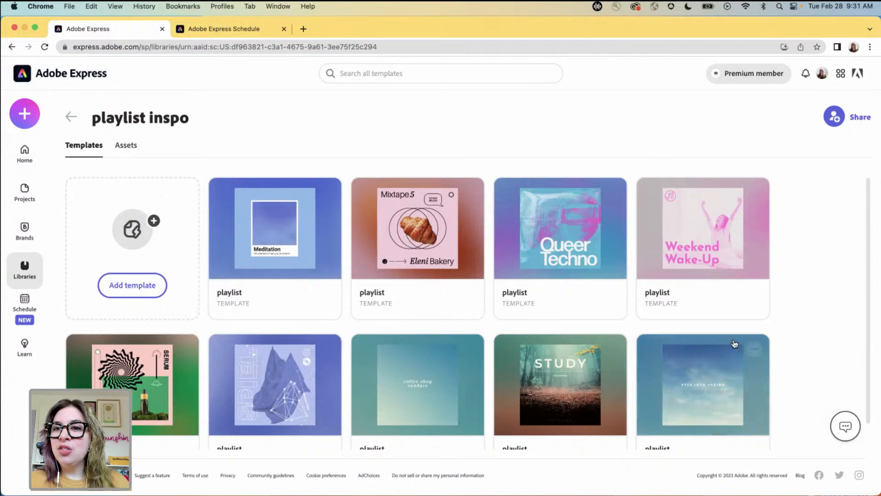
# Step: Start a project from the "Weekend Wake-Up" playlist template and switch its active brand to the smiley-face one
pyautogui.moveTo(714, 261)
pyautogui.click(708, 234)
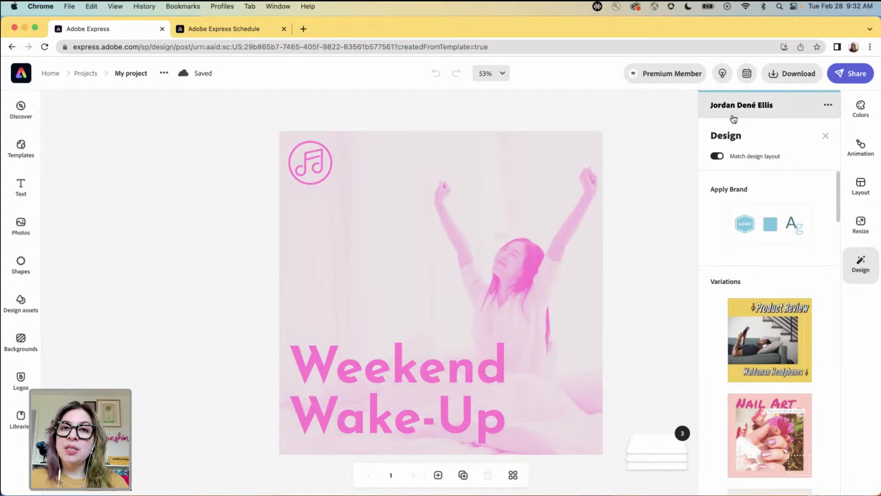
pyautogui.click(827, 108)
pyautogui.click(796, 130)
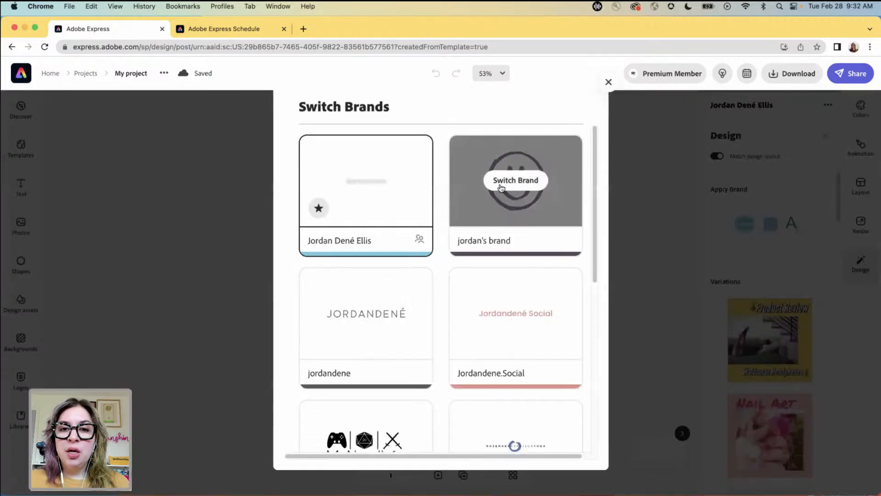
pyautogui.click(509, 183)
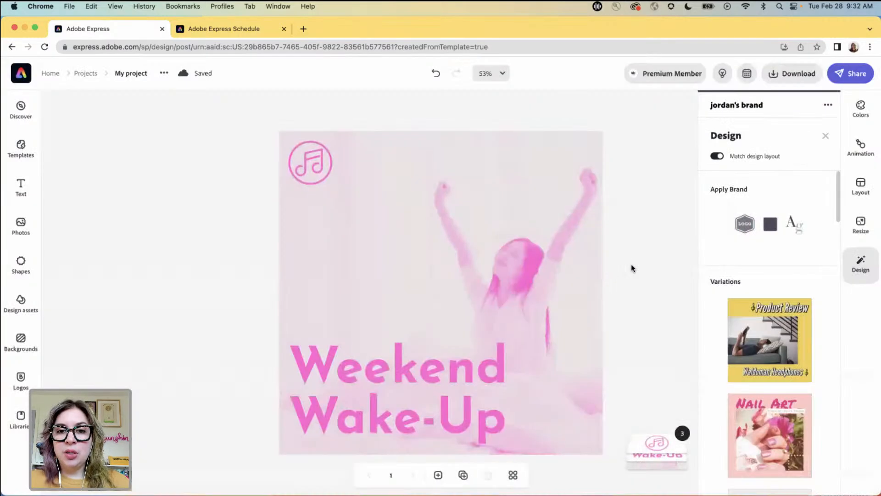
pyautogui.click(635, 270)
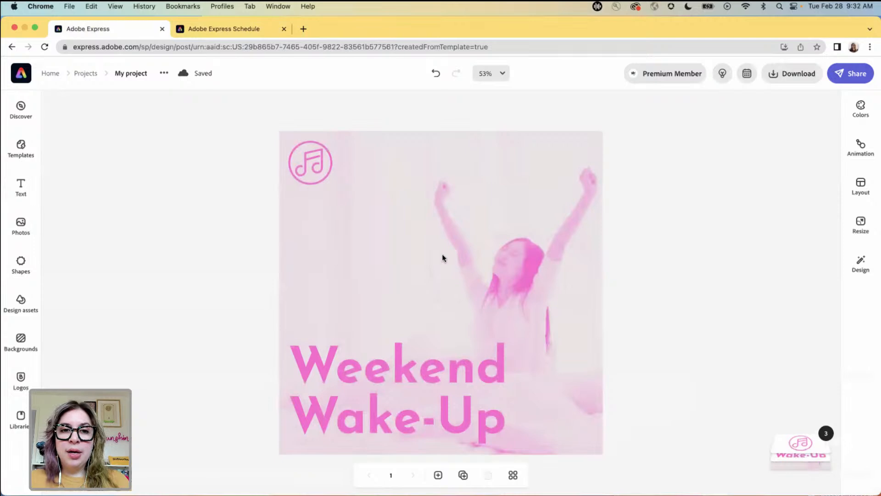
# Step: Expand the layer stack, then duplicate the "Weekend Wake-Up" page and go to the copy on page 2
pyautogui.click(799, 445)
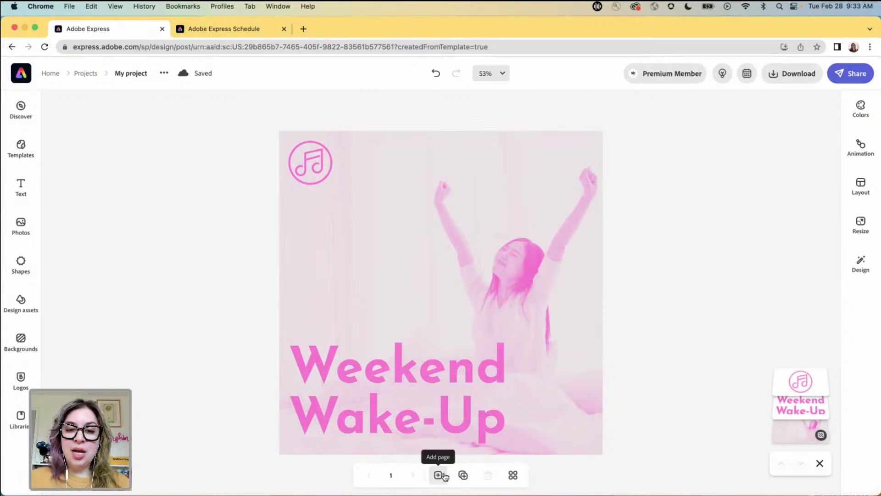
pyautogui.click(463, 475)
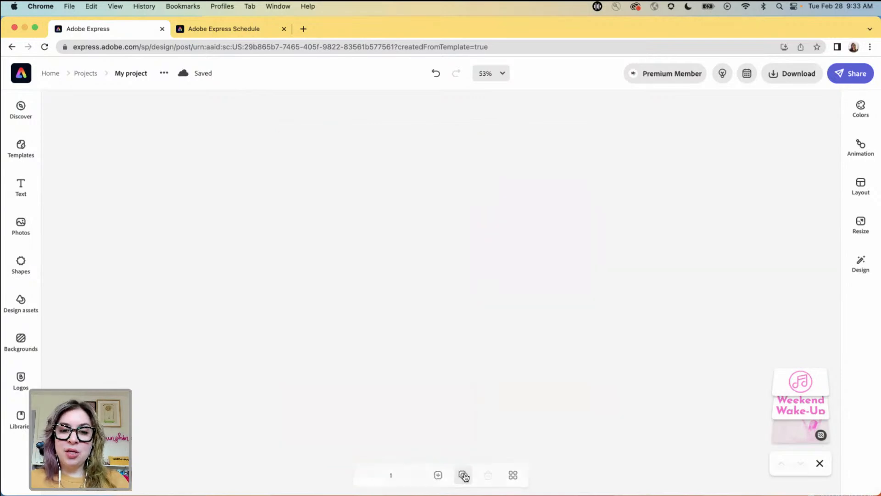
pyautogui.click(368, 475)
pyautogui.click(413, 475)
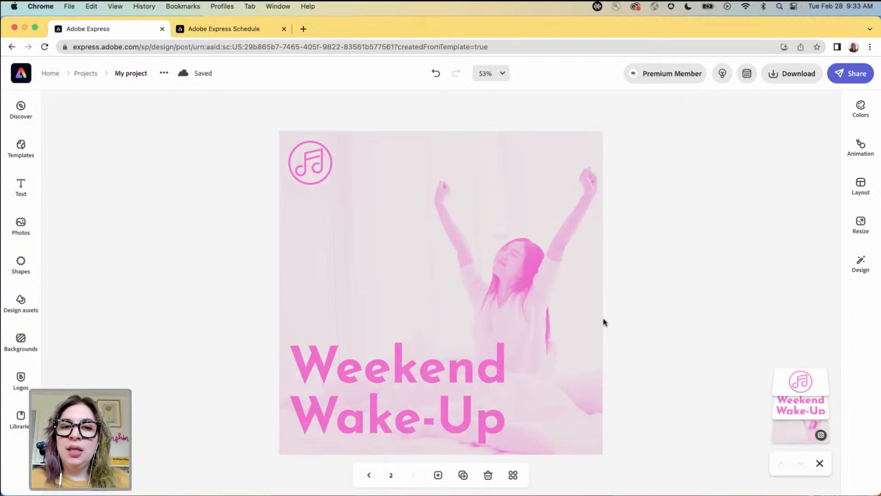
# Step: Replace the title on page 2 with "Electric Dance Party" on three lines and nudge it slightly up and right
pyautogui.click(437, 362)
pyautogui.tripleClick(774, 137)
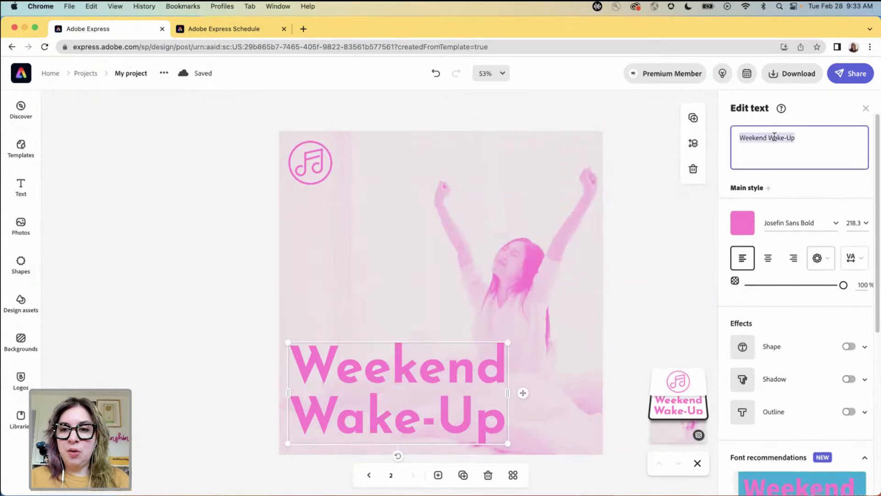
pyautogui.write('Electr')
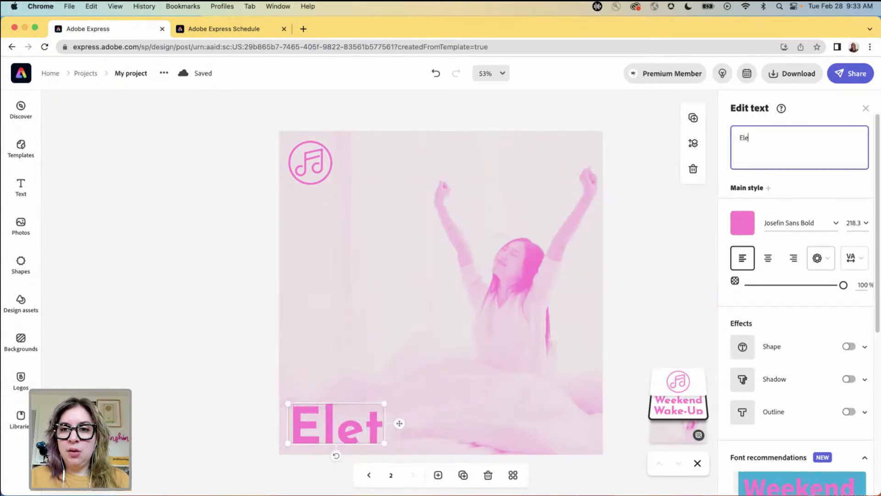
pyautogui.press('BackSpace')
pyautogui.press('BackSpace')
pyautogui.write('ric')
pyautogui.press('Return')
pyautogui.write('Dance')
pyautogui.press('Return')
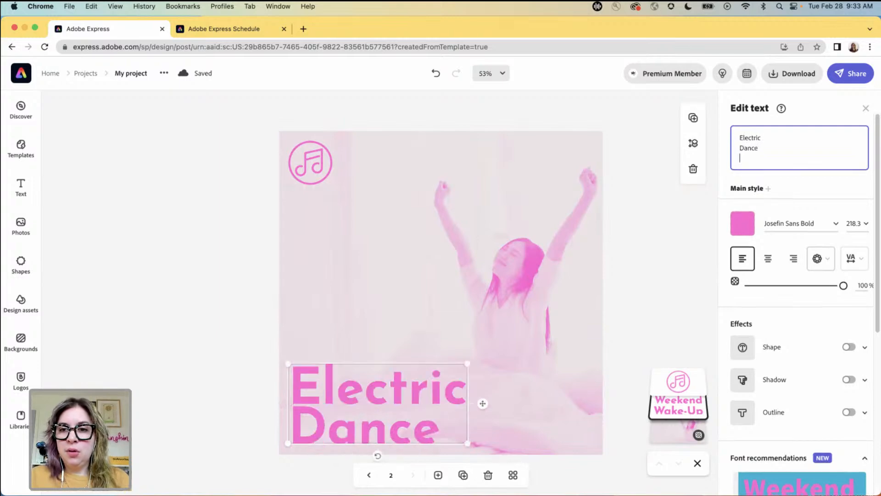
pyautogui.write('Party')
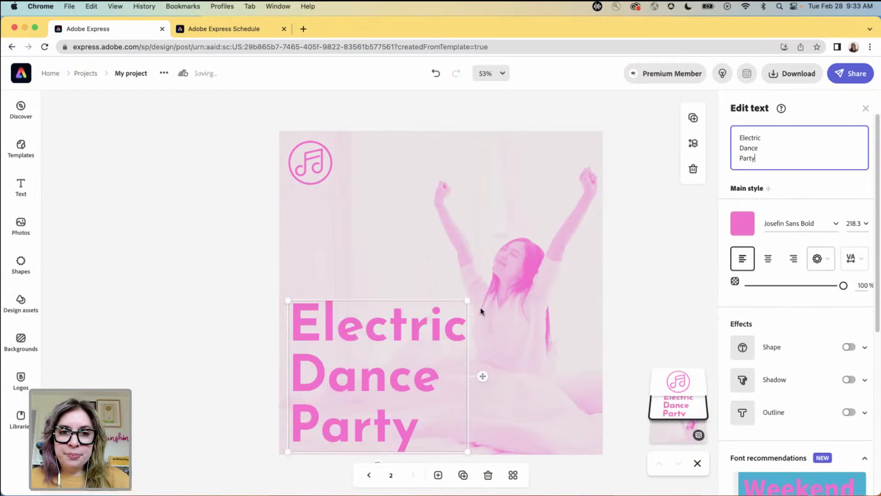
pyautogui.moveTo(393, 314); pyautogui.dragTo(396, 311)
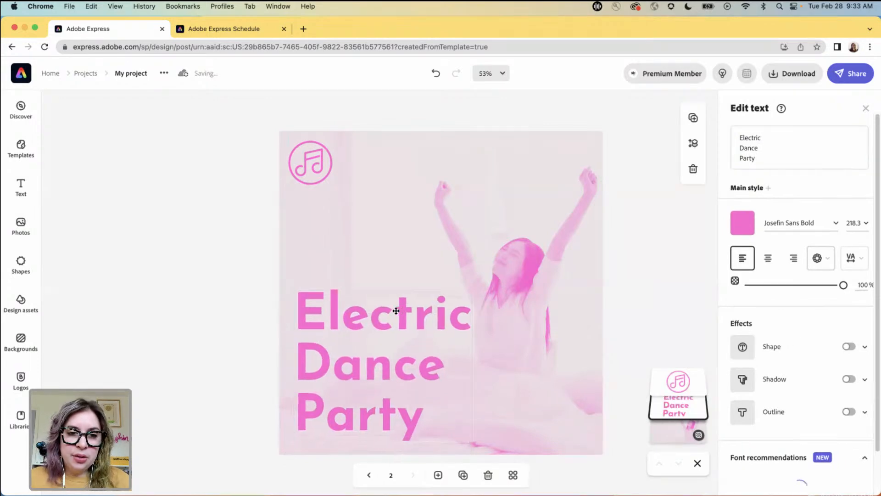
# Step: Compare the extended font recommendations for the title and apply the thin, rounded ADOBE_PupcatEl font
pyautogui.scroll(-4, 824, 366)
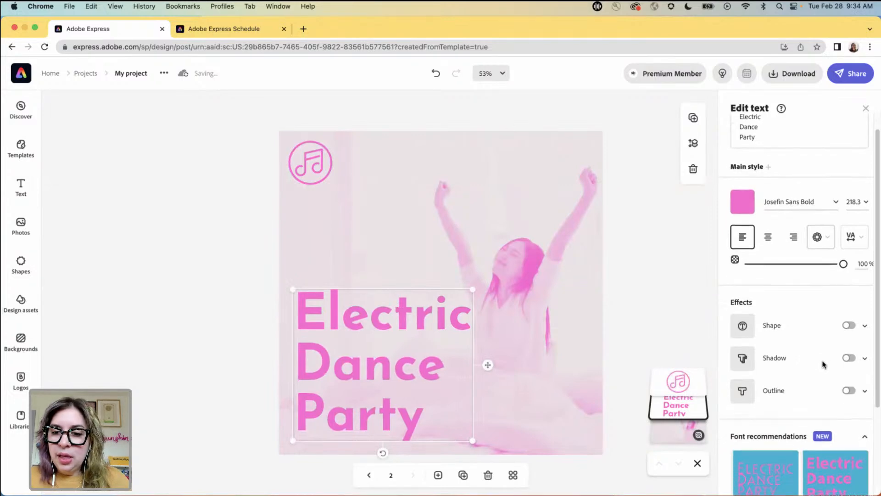
pyautogui.scroll(-2, 823, 366)
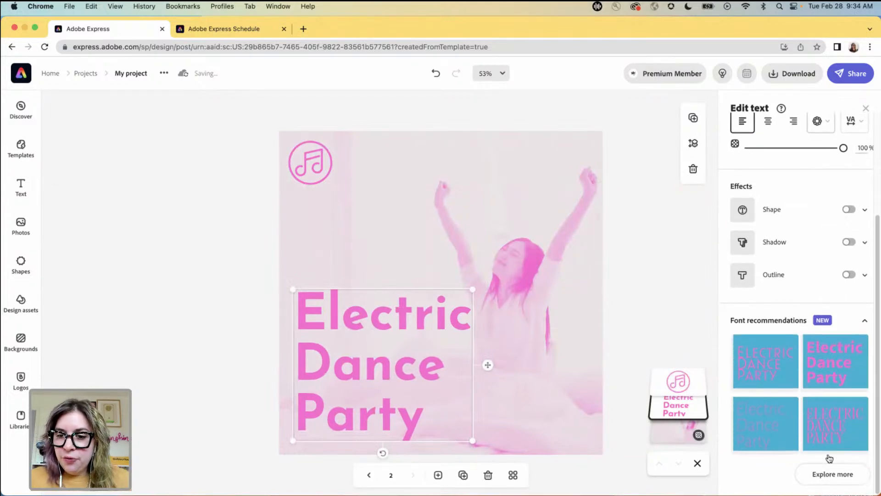
pyautogui.click(831, 474)
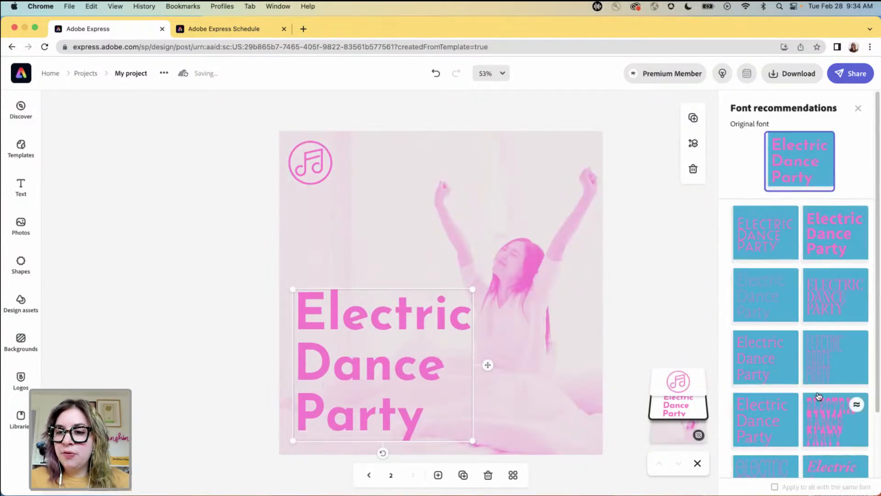
pyautogui.scroll(-1, 818, 399)
pyautogui.scroll(-3, 818, 395)
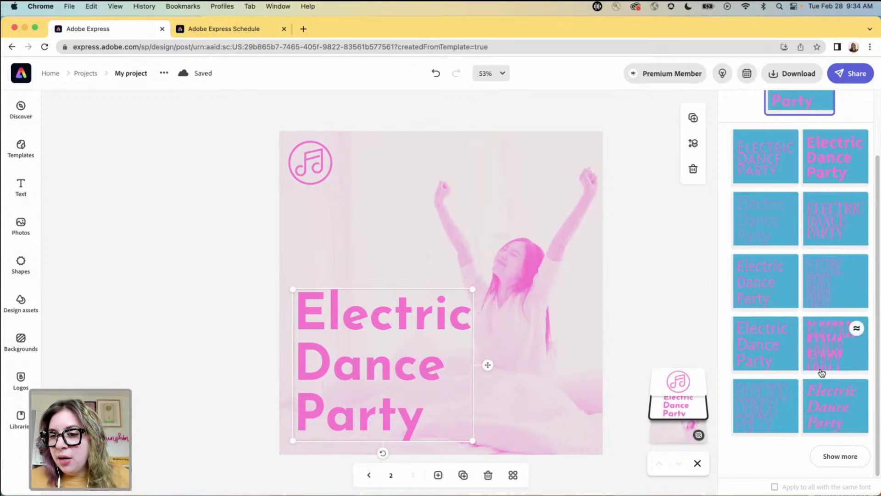
pyautogui.click(761, 404)
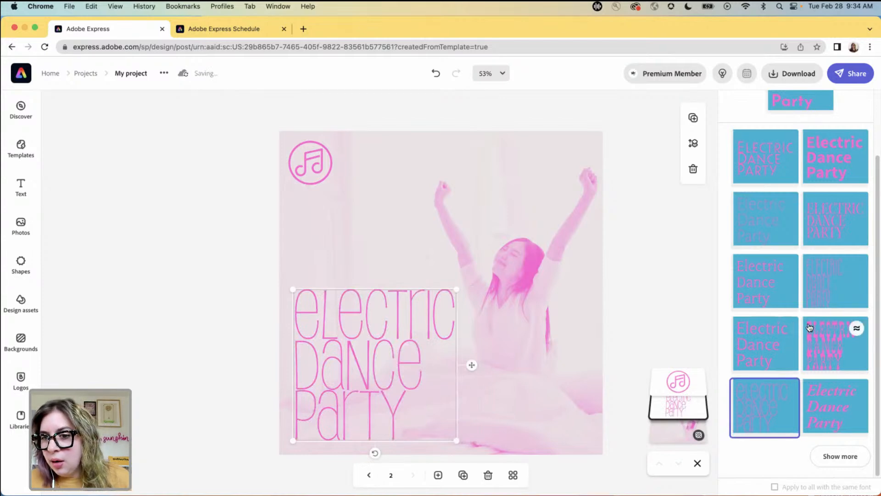
pyautogui.click(827, 290)
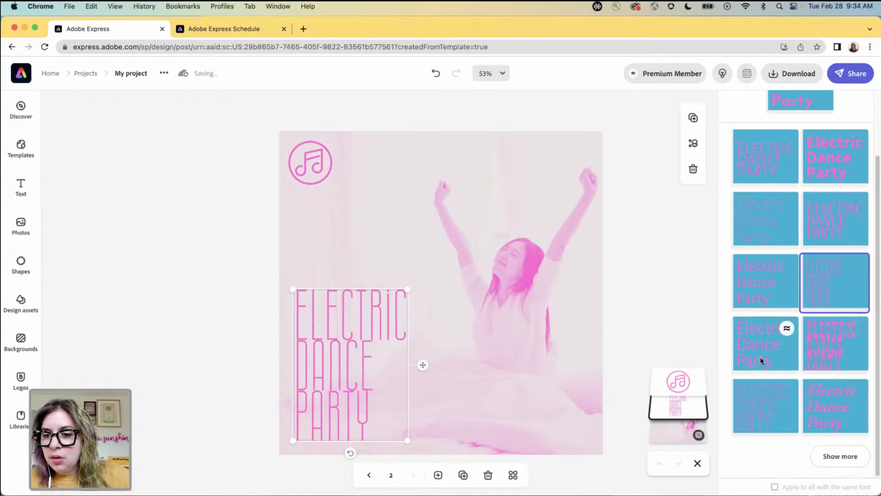
pyautogui.click(763, 393)
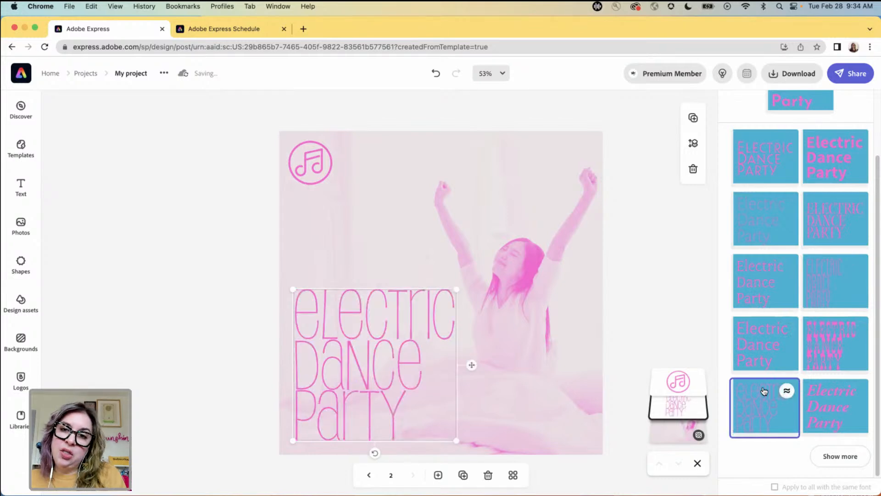
pyautogui.scroll(2, 761, 308)
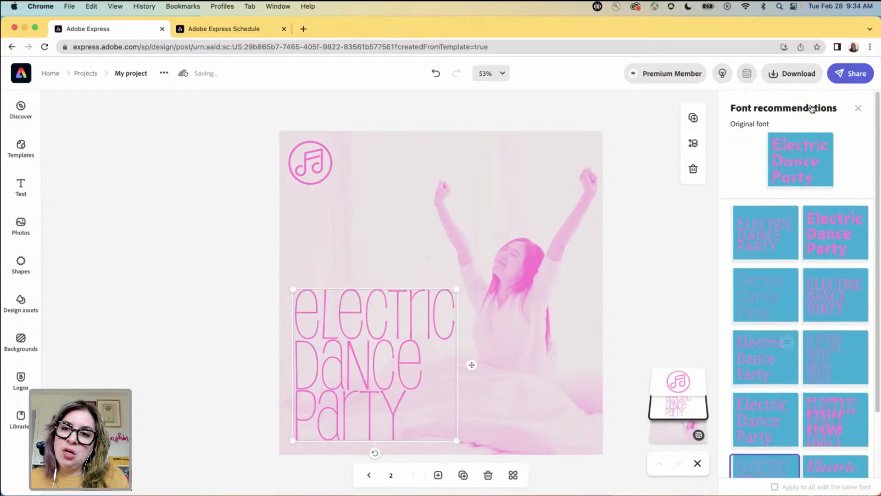
pyautogui.click(857, 108)
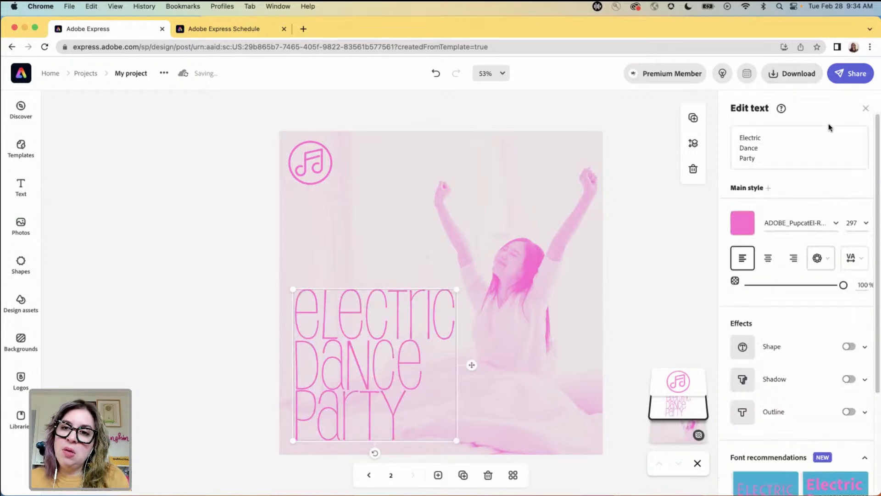
# Step: Replace the title text with "Throwback Tunes" on two lines and shift it slightly up toward the page's left margin
pyautogui.click(776, 157)
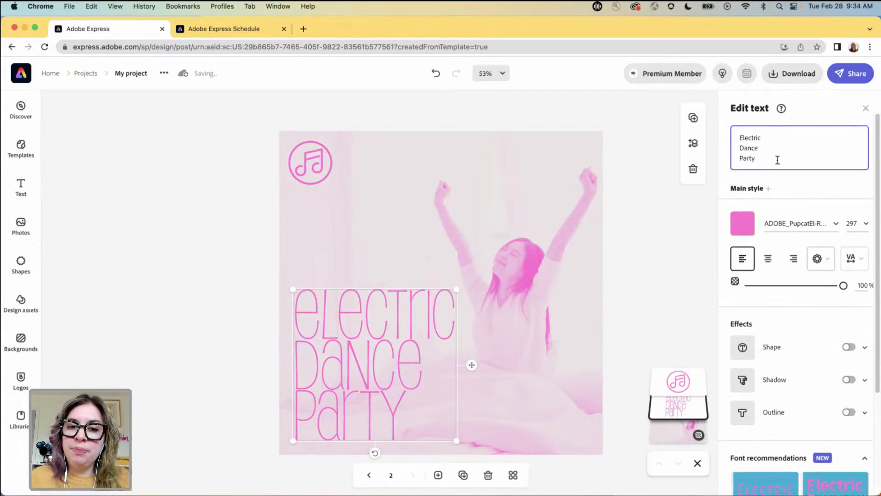
pyautogui.press('super+a')
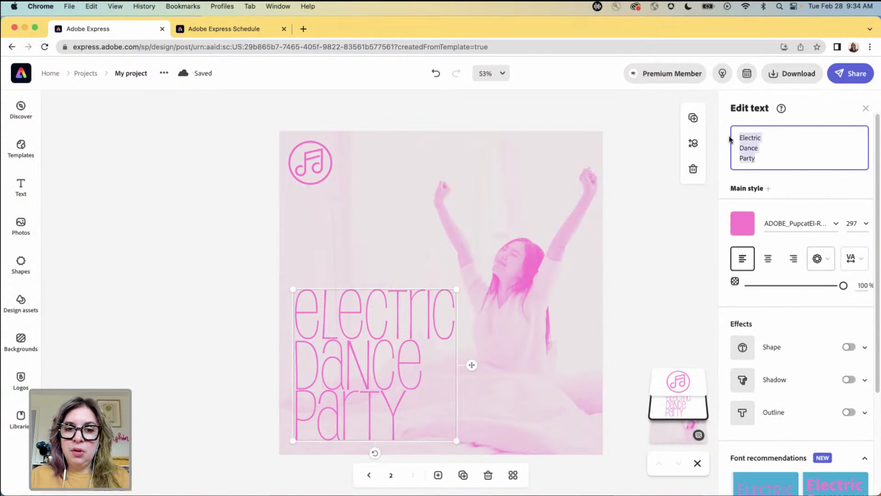
pyautogui.write('Throwback')
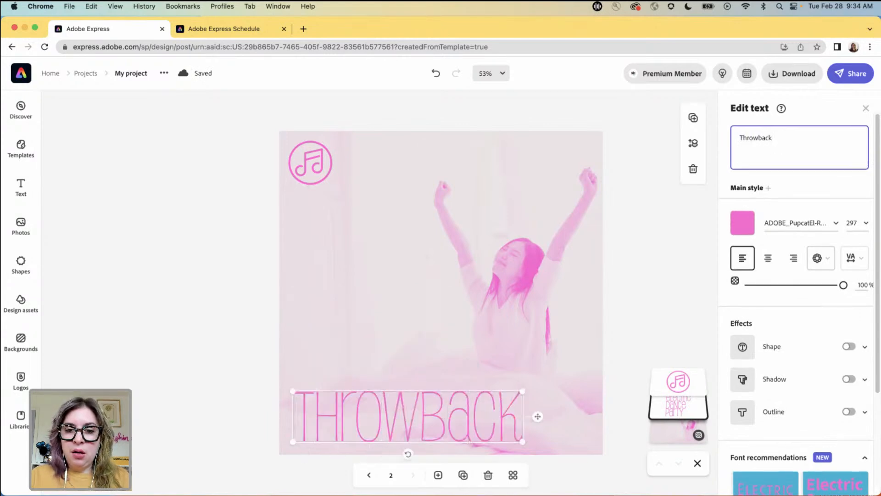
pyautogui.press('Return')
pyautogui.write('Tunes')
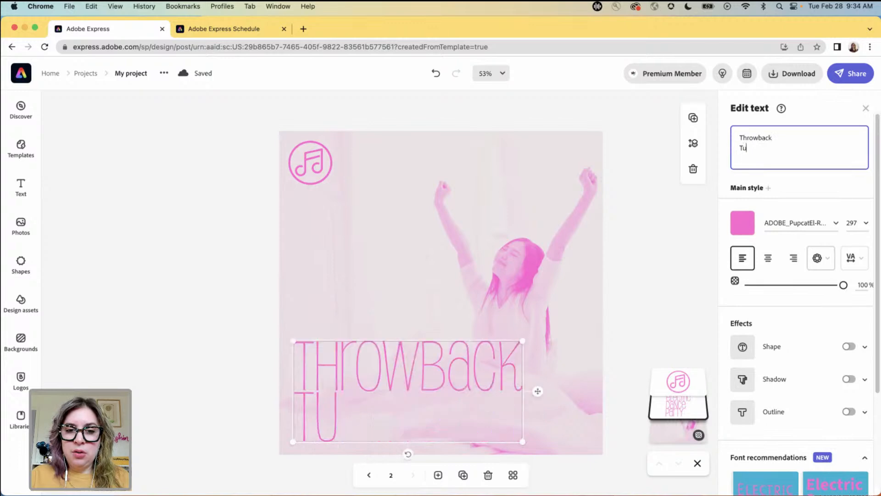
pyautogui.click(351, 354)
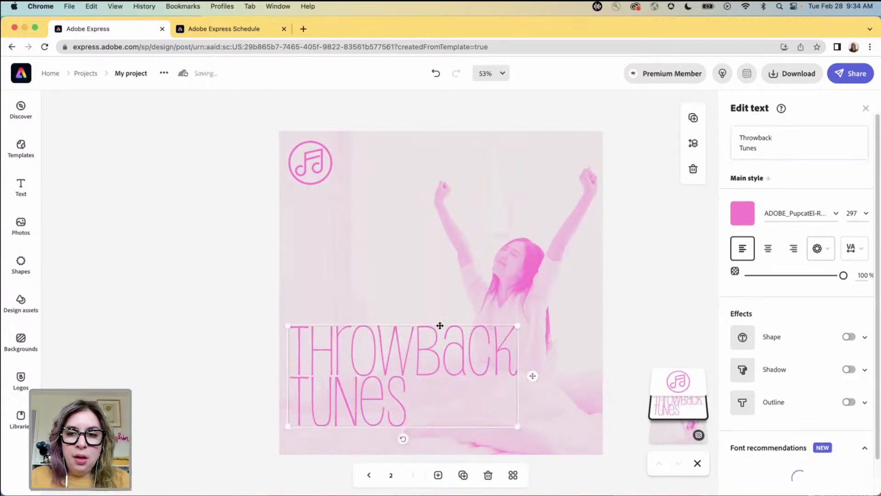
# Step: Set the line spacing of the "Throwback Tunes" title to 15
pyautogui.click(862, 249)
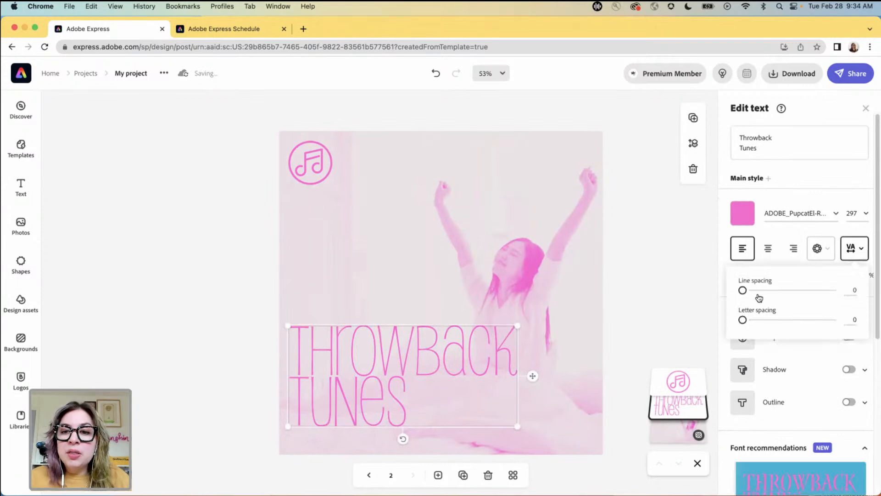
pyautogui.moveTo(742, 290); pyautogui.dragTo(752, 290)
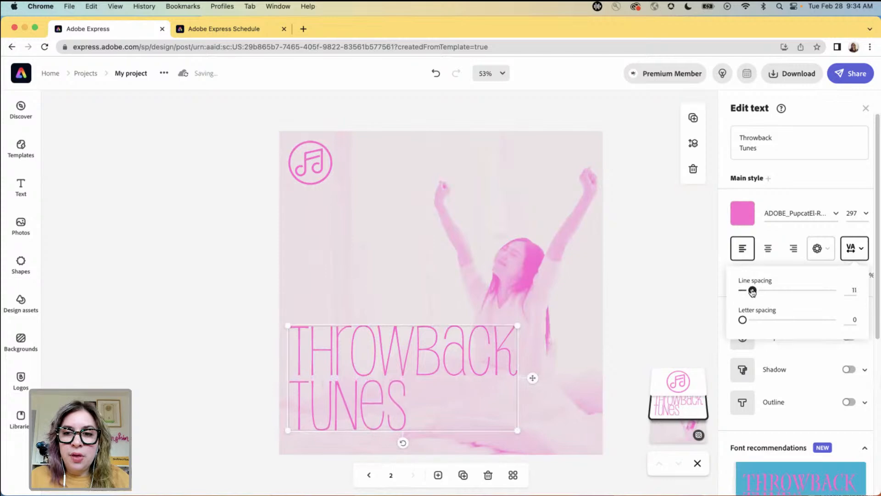
pyautogui.click(843, 289)
pyautogui.write('15')
pyautogui.press('Return')
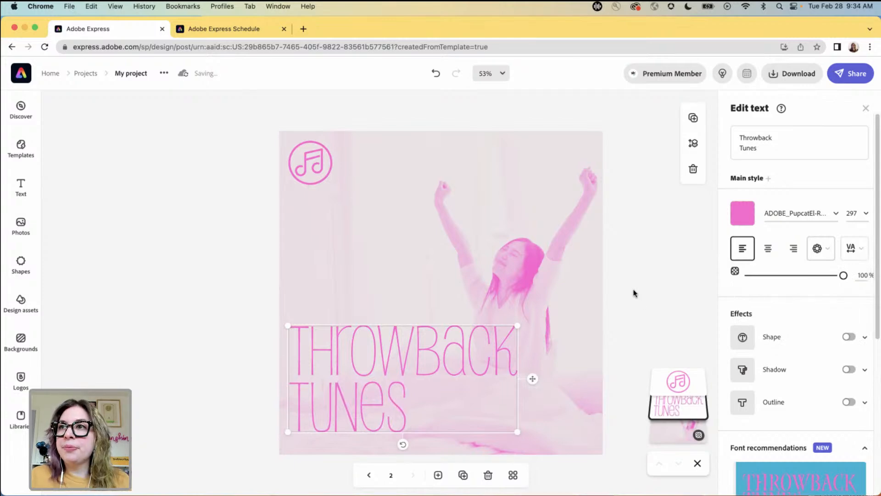
# Step: Start replacing the page 2 background photo and search the stock photos for "70s"
pyautogui.click(501, 254)
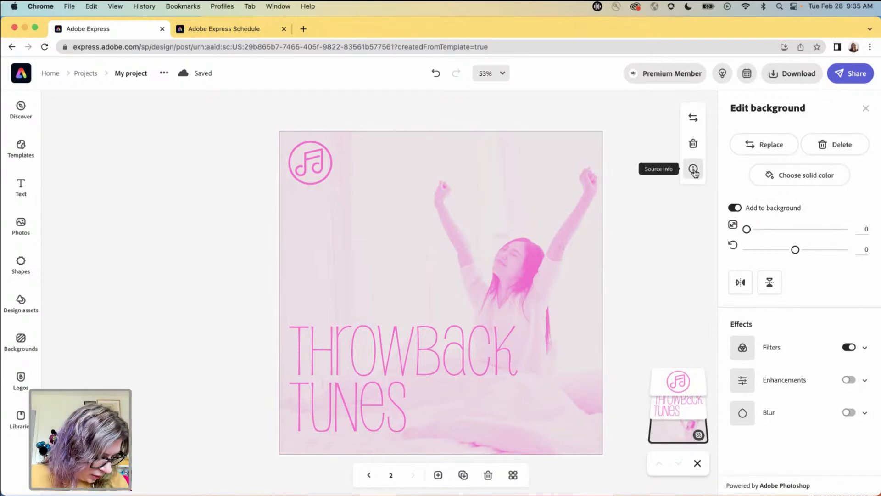
pyautogui.click(763, 146)
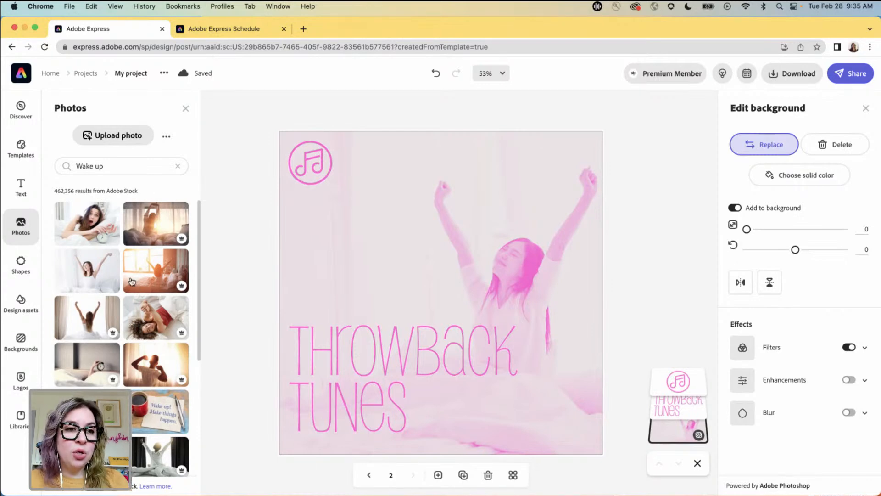
pyautogui.tripleClick(127, 168)
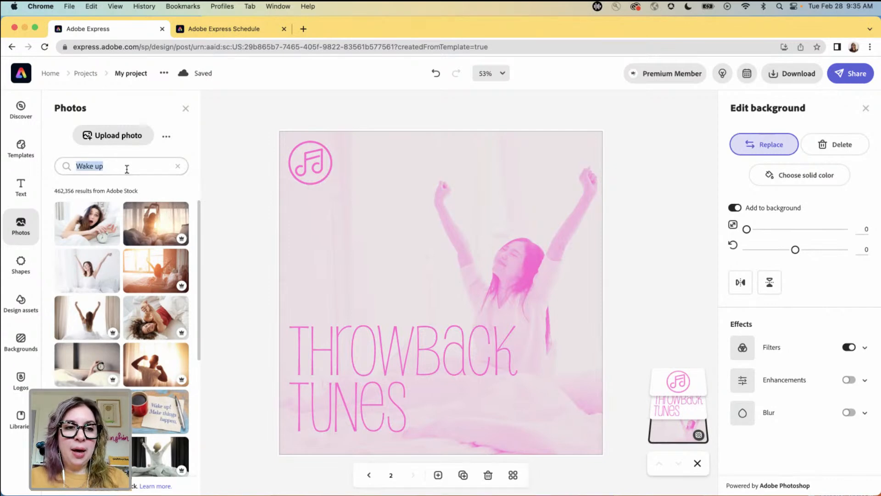
pyautogui.write('70s')
pyautogui.press('Return')
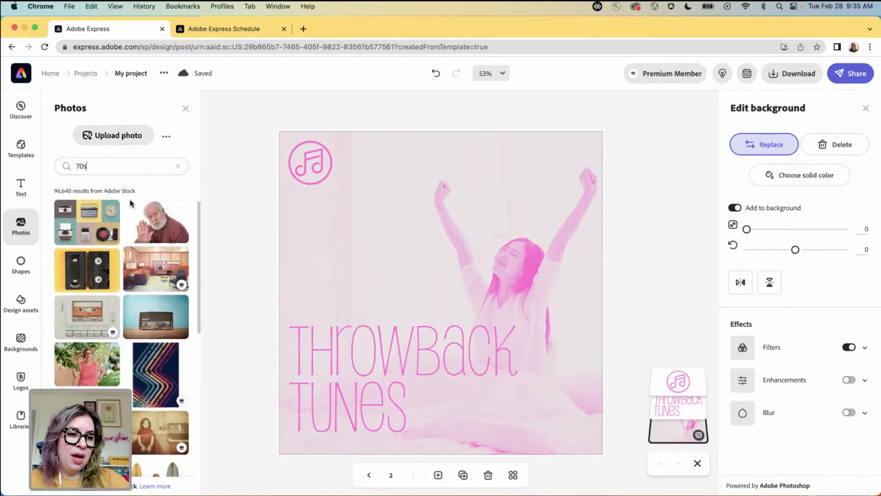
# Step: Browse the 70s photos, replace the background with the red and orange wave pattern, and turn off its filter
pyautogui.scroll(-1, 131, 203)
pyautogui.scroll(-6, 131, 203)
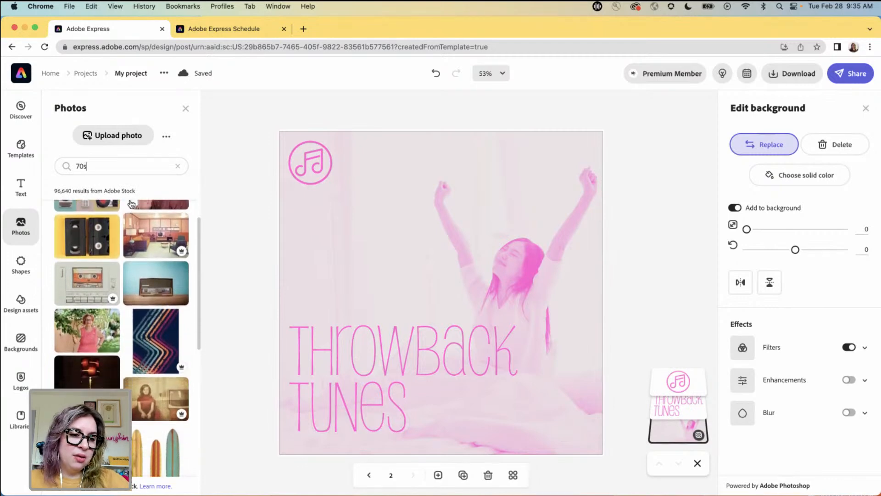
pyautogui.scroll(-4, 131, 203)
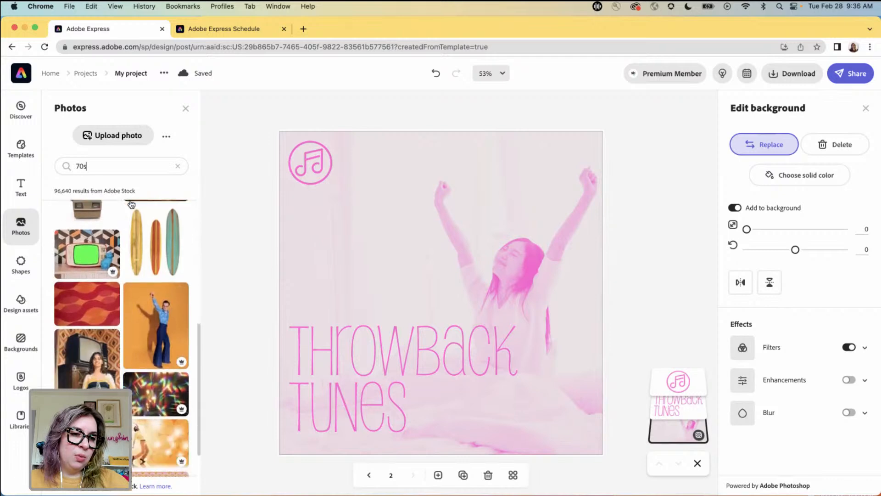
pyautogui.scroll(-2, 131, 203)
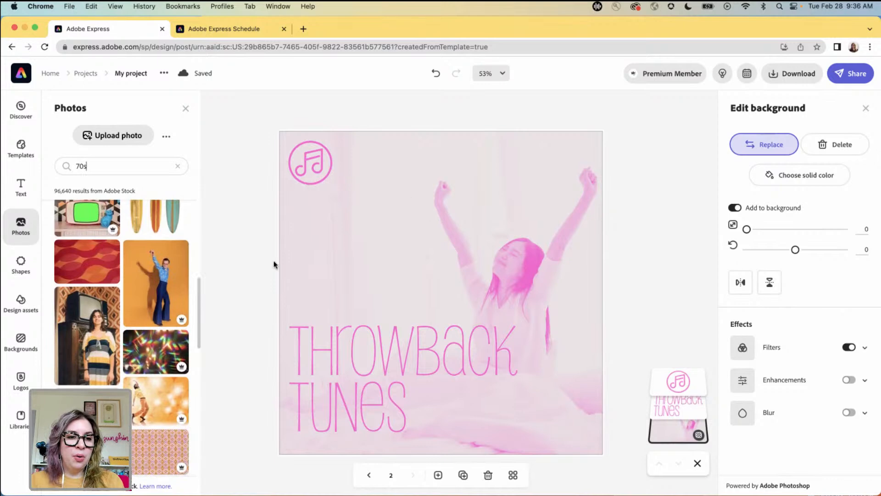
pyautogui.scroll(-4, 178, 302)
pyautogui.scroll(-3, 178, 302)
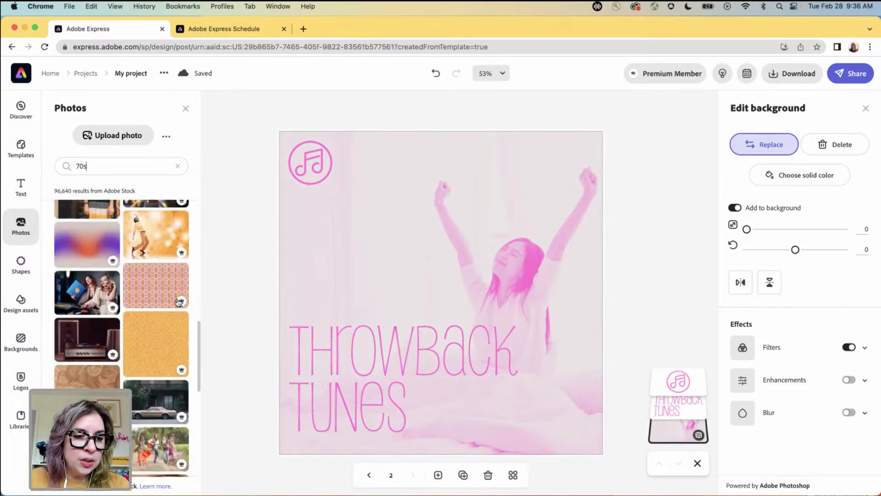
pyautogui.scroll(5, 175, 304)
pyautogui.scroll(1, 174, 304)
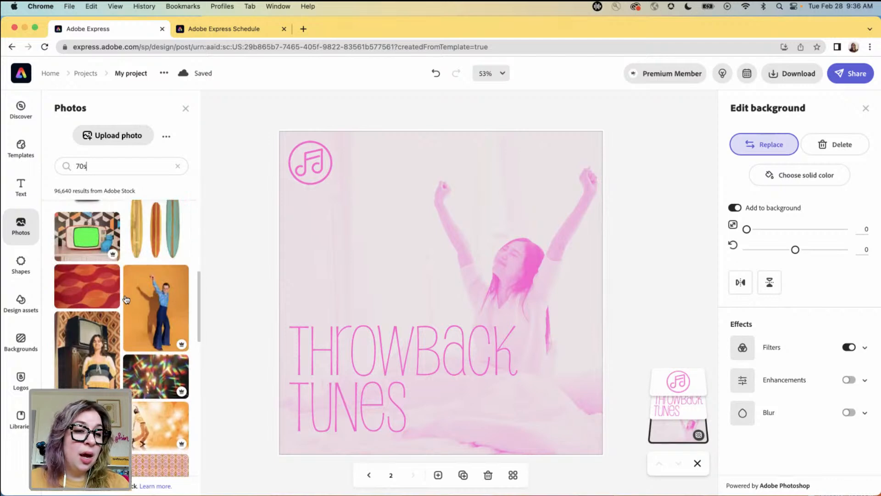
pyautogui.scroll(-1, 136, 303)
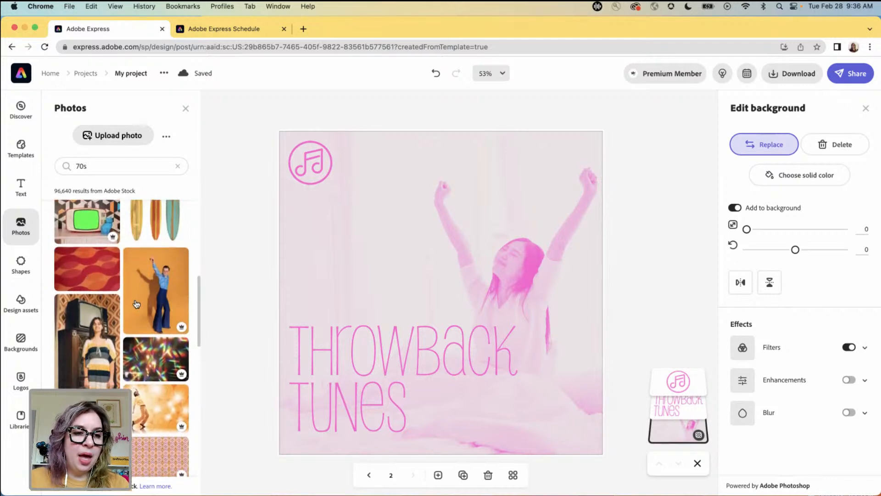
pyautogui.click(87, 272)
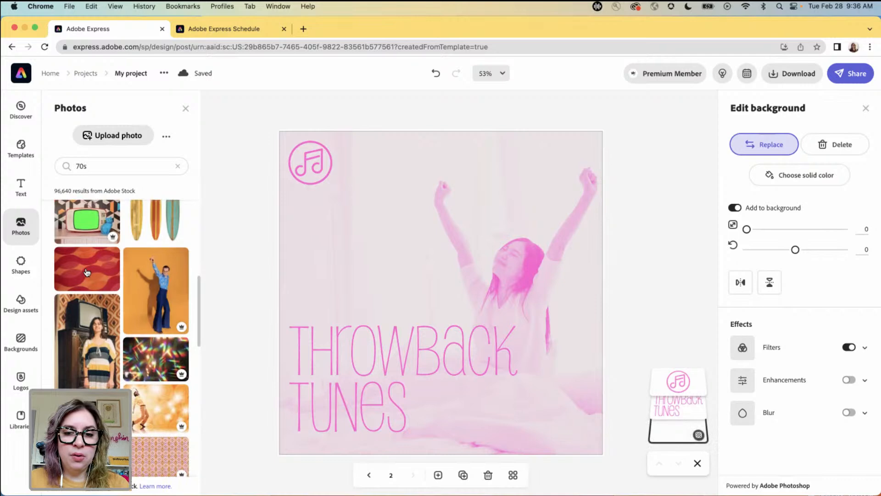
pyautogui.click(743, 351)
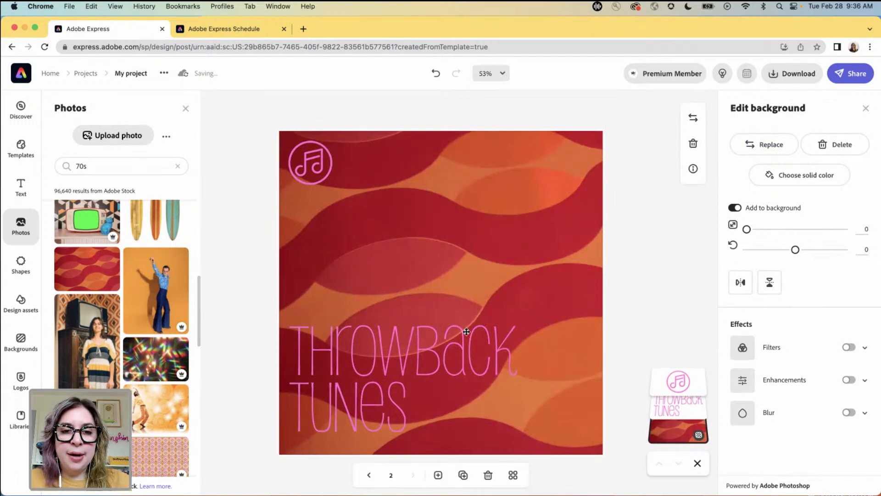
# Step: Recolor the "Throwback Tunes" title with an orange (#E56F27) sampled from the background pattern
pyautogui.click(419, 350)
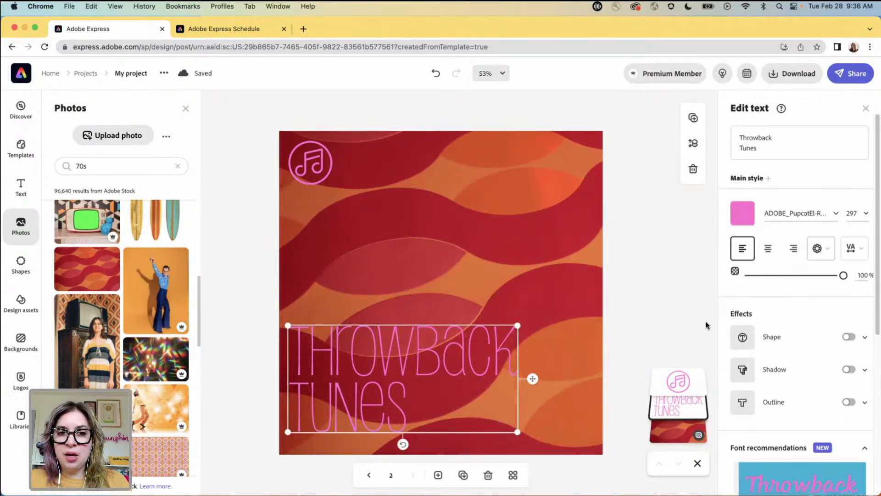
pyautogui.click(735, 219)
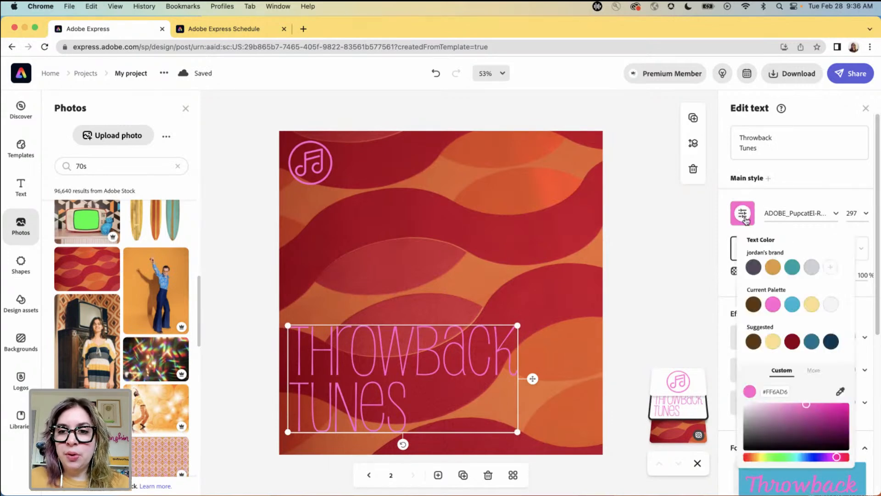
pyautogui.click(839, 393)
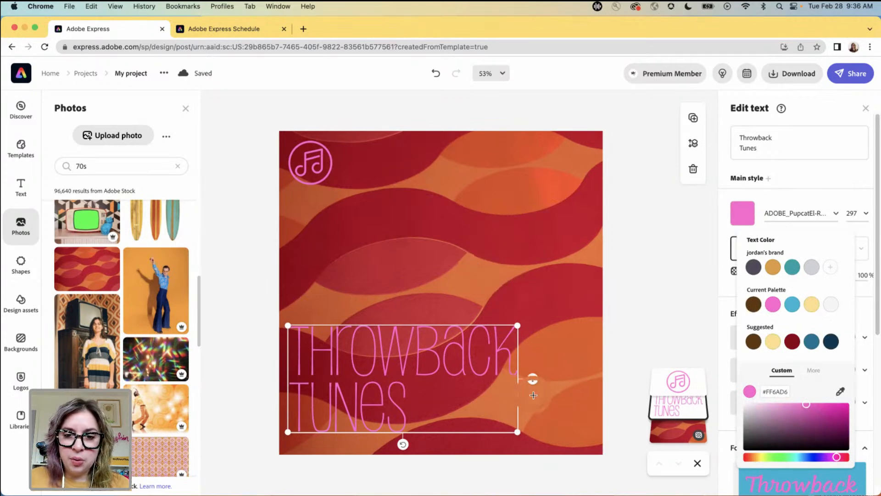
pyautogui.click(468, 263)
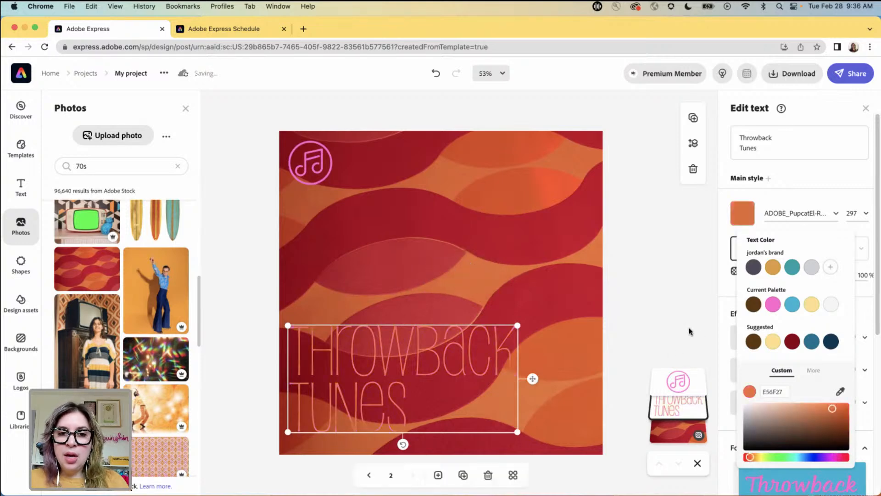
pyautogui.click(702, 309)
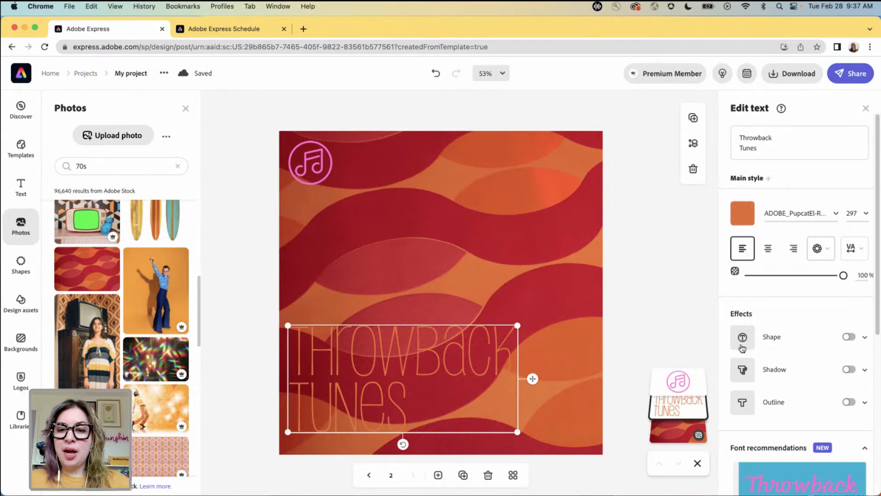
# Step: Add a shape effect behind the title in the suggested dark red #8C060D, with size 44 and 46% opacity
pyautogui.click(743, 338)
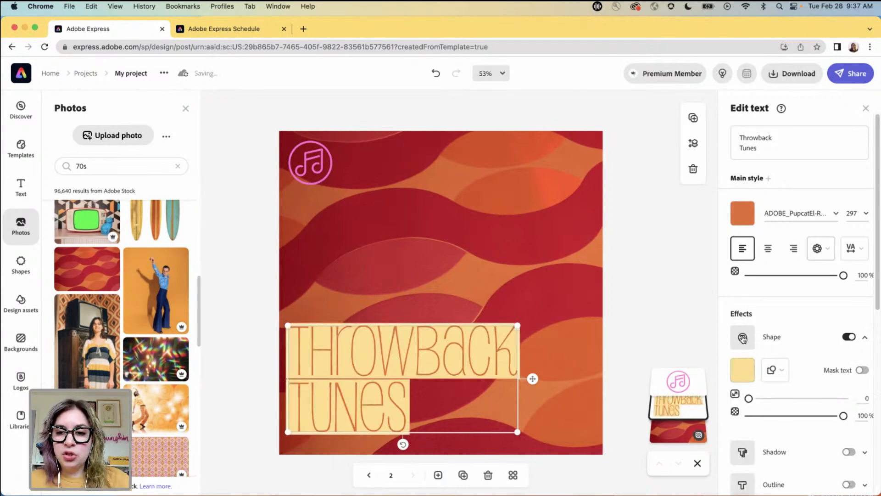
pyautogui.click(742, 371)
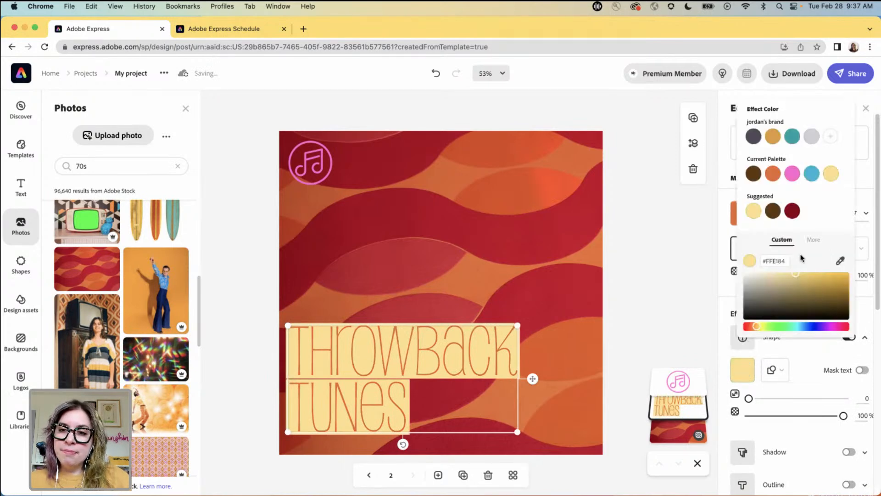
pyautogui.click(774, 212)
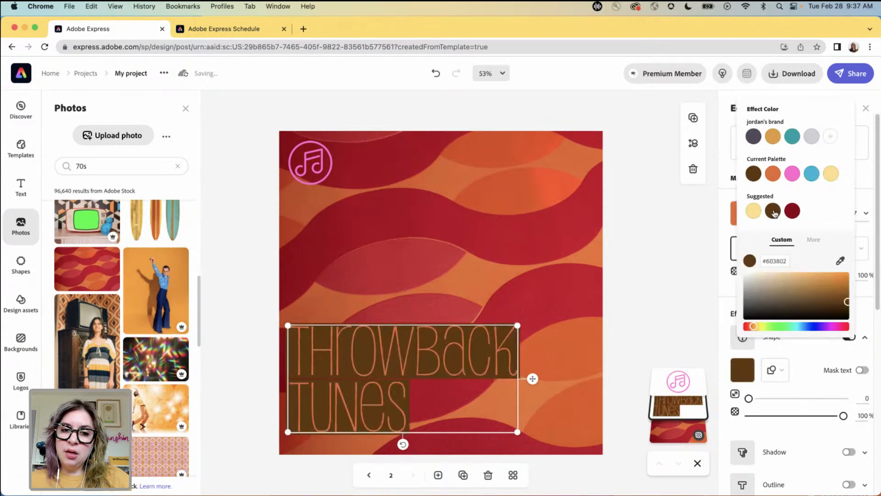
pyautogui.click(791, 214)
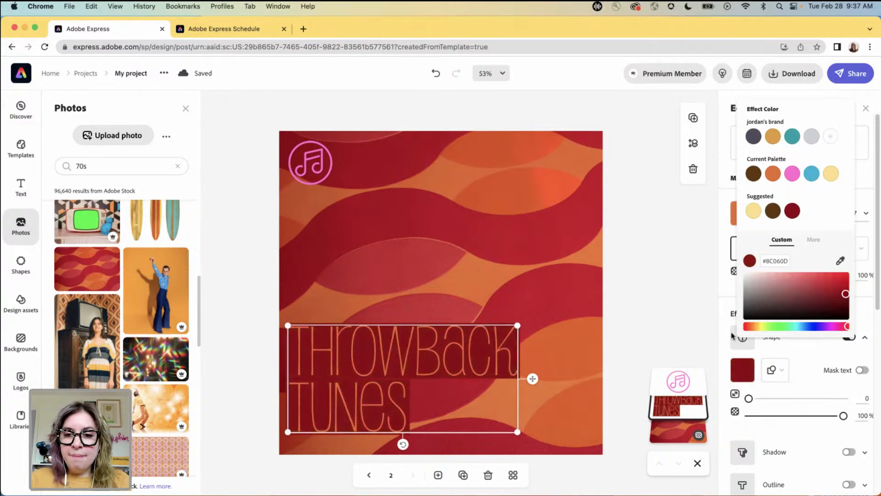
pyautogui.moveTo(749, 400); pyautogui.dragTo(791, 398)
pyautogui.moveTo(843, 415); pyautogui.dragTo(790, 416)
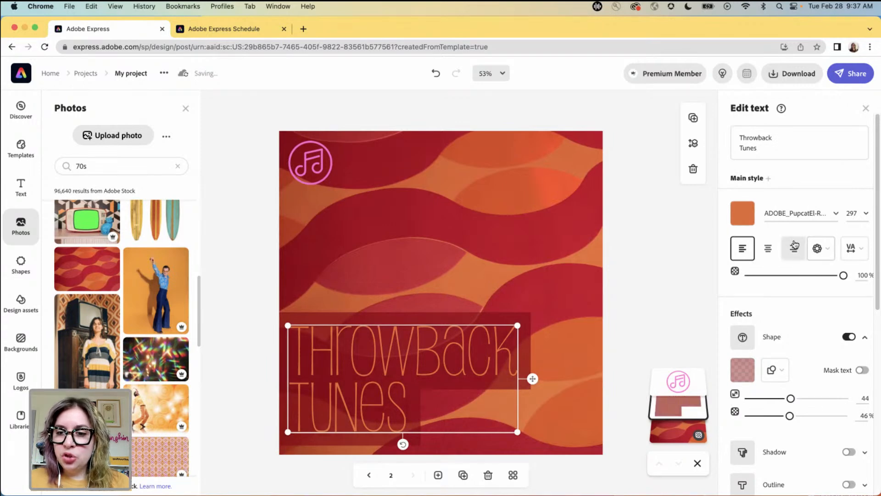
# Step: Set the title's line spacing to 85 to separate its two lines
pyautogui.scroll(-5, 799, 359)
pyautogui.scroll(5, 796, 349)
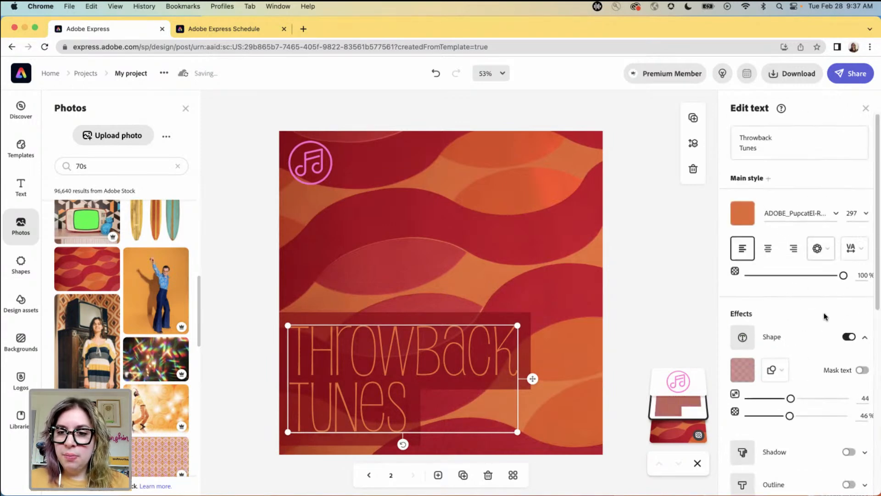
pyautogui.scroll(-6, 802, 379)
pyautogui.scroll(6, 802, 379)
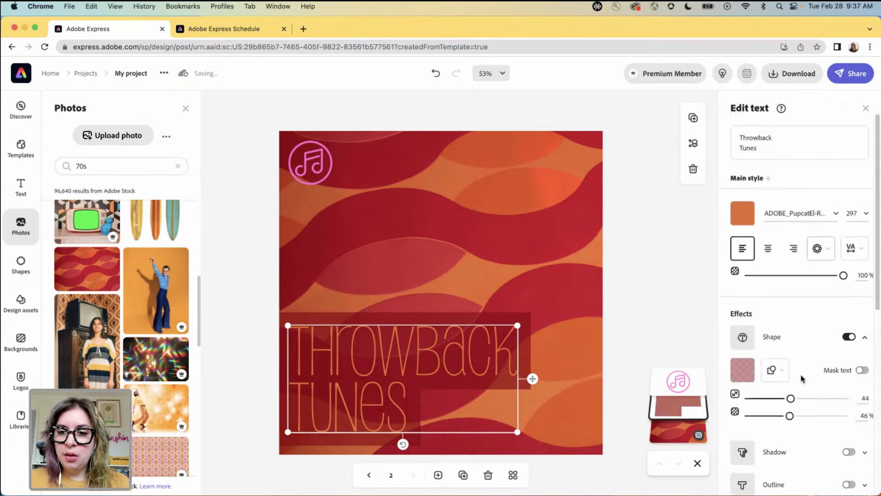
pyautogui.scroll(-2, 802, 379)
pyautogui.scroll(2, 802, 379)
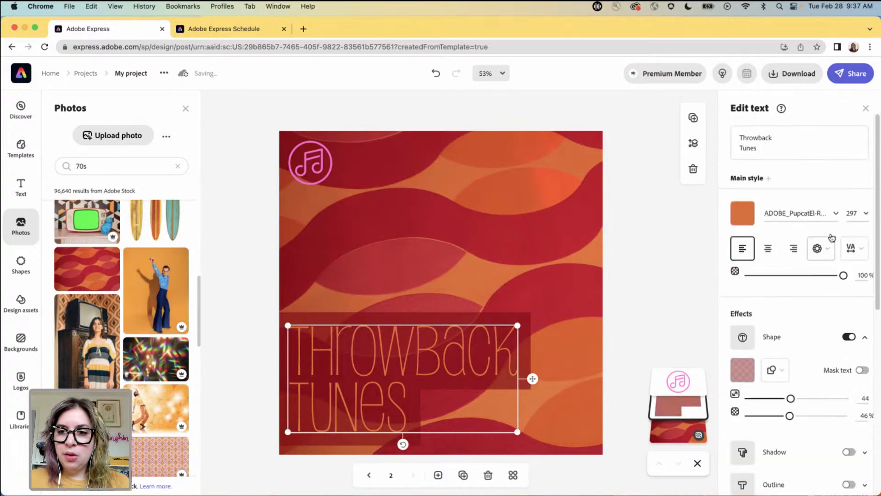
pyautogui.click(854, 248)
pyautogui.moveTo(756, 291); pyautogui.dragTo(832, 290)
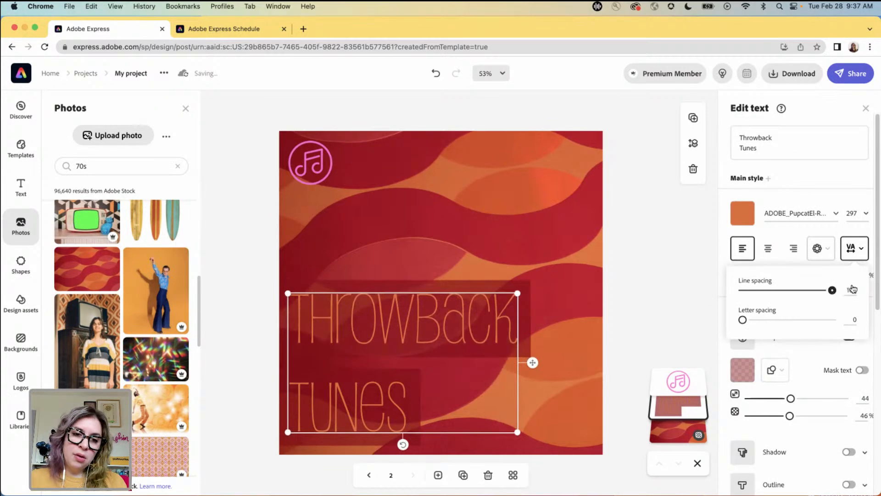
pyautogui.moveTo(832, 290); pyautogui.dragTo(818, 290)
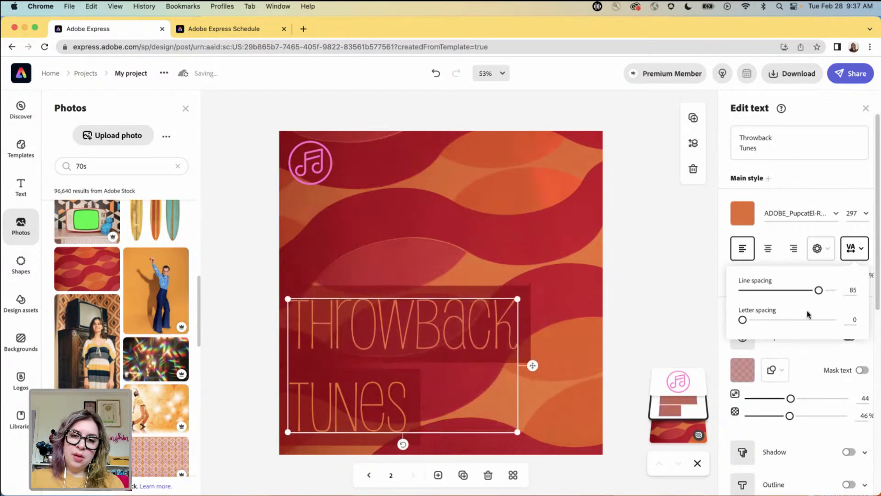
# Step: Set the size of the title's background shape to 35 and shift the title slightly away from the page's left edge
pyautogui.click(802, 376)
pyautogui.moveTo(790, 398); pyautogui.dragTo(782, 399)
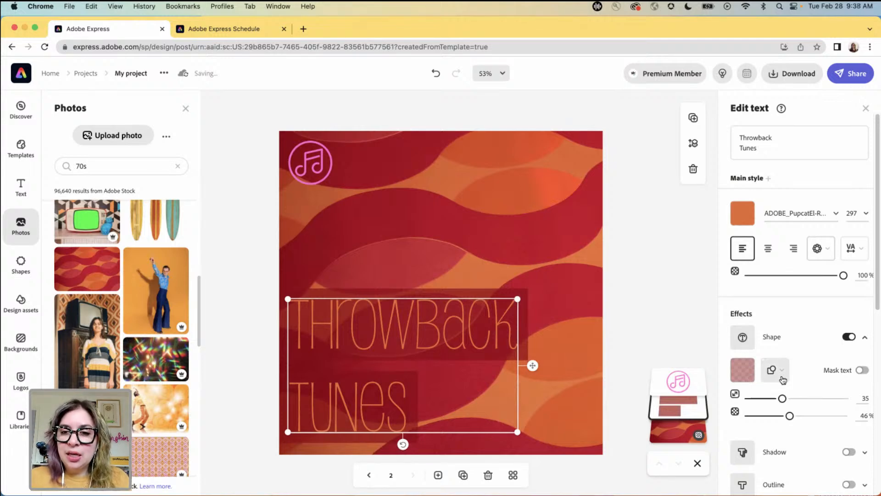
pyautogui.moveTo(394, 331); pyautogui.dragTo(391, 334)
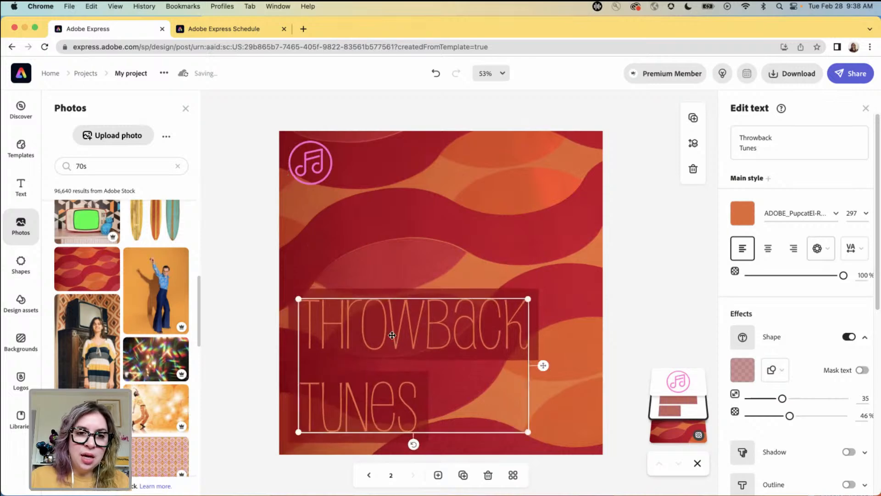
pyautogui.click(635, 292)
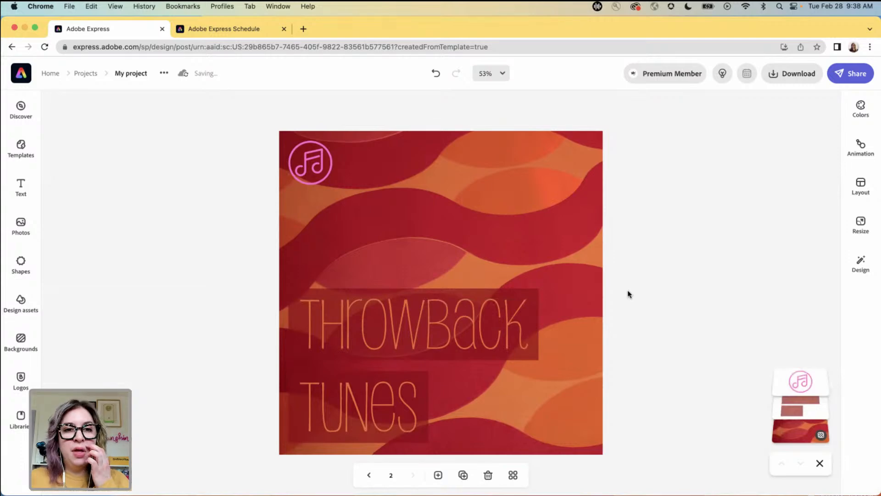
# Step: Recolor the music note icon with the orange #E56F27 from the current palette
pyautogui.click(304, 170)
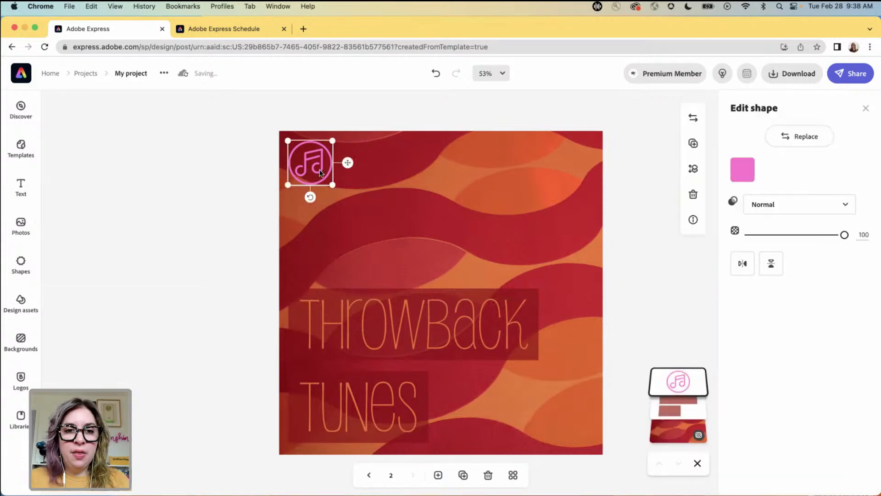
pyautogui.click(742, 169)
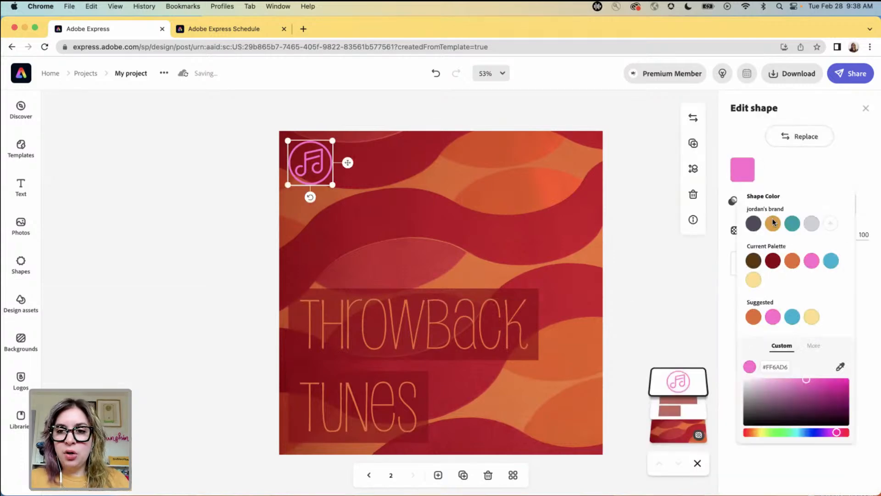
pyautogui.click(793, 261)
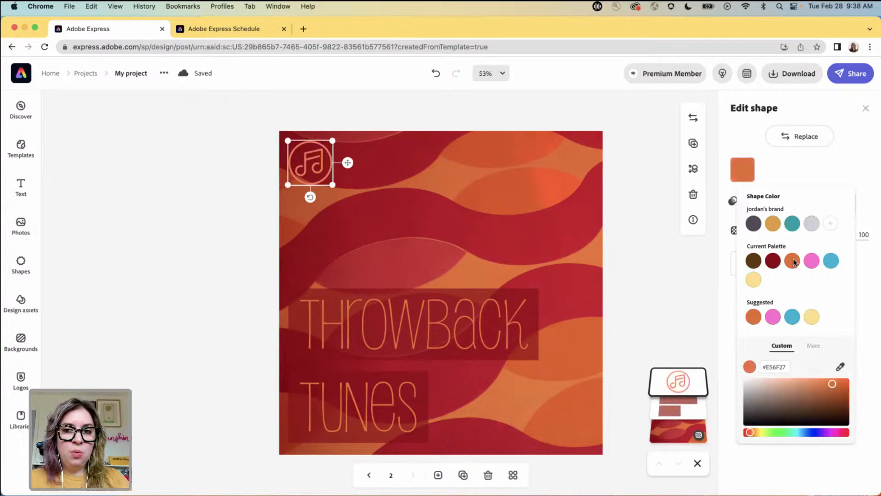
pyautogui.click(811, 179)
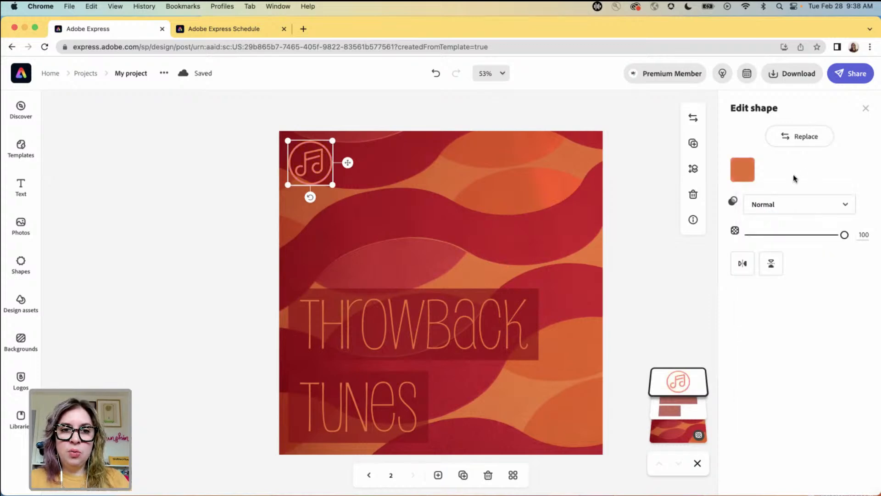
# Step: Replace the music note icon with the vinyl record and music note shape, and enlarge it slightly
pyautogui.click(785, 138)
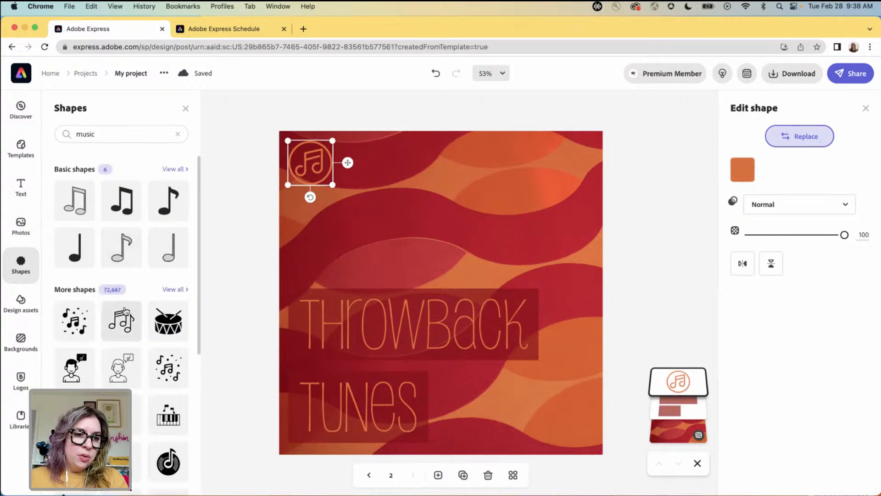
pyautogui.scroll(-5, 127, 309)
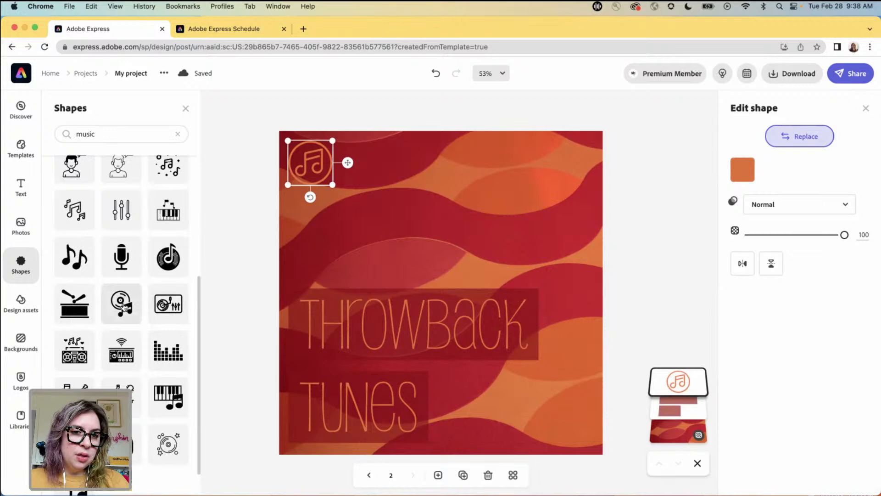
pyautogui.click(125, 307)
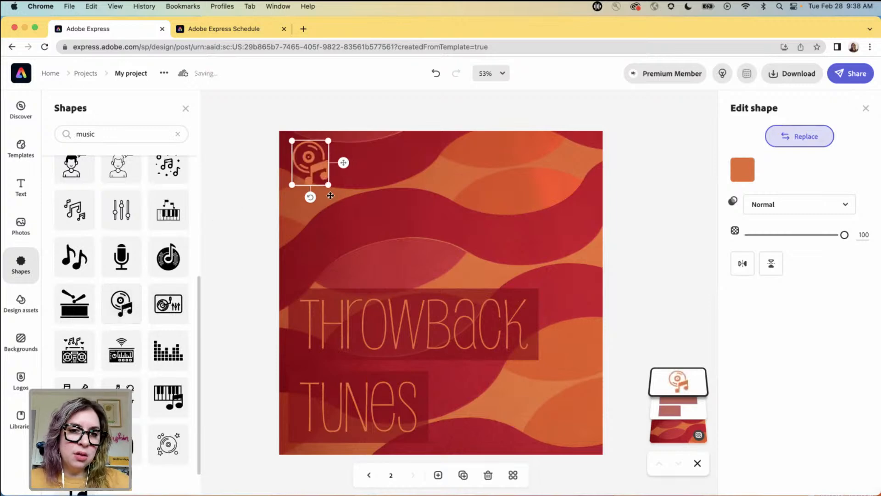
pyautogui.moveTo(328, 185); pyautogui.dragTo(344, 204)
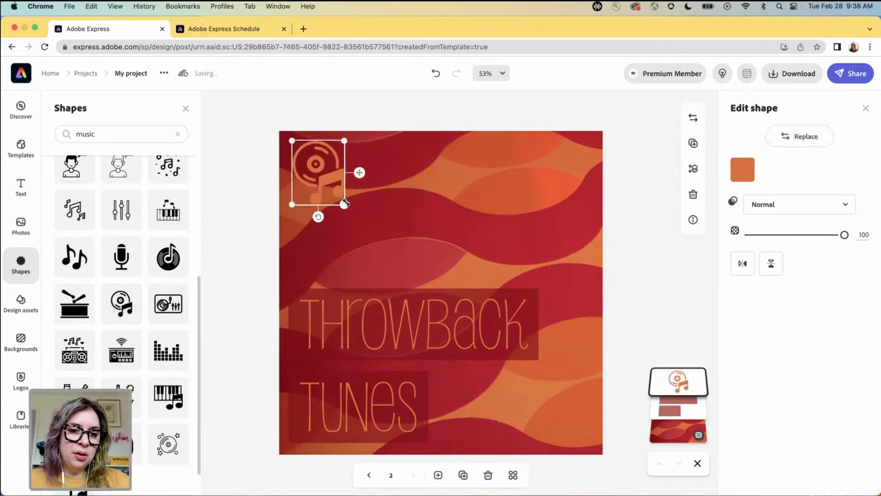
pyautogui.click(632, 246)
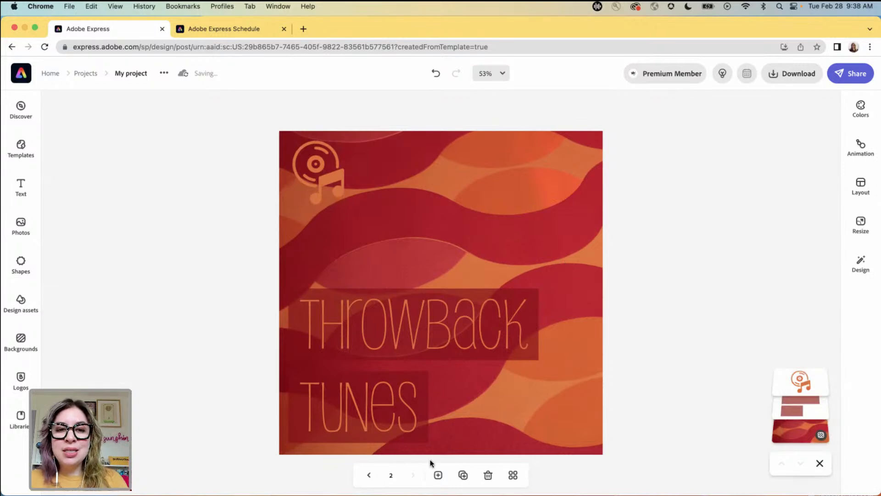
# Step: Duplicate the Weekend Wake-Up page and change the copy's title to "Video Game Soundtrack", one word per line
pyautogui.click(369, 476)
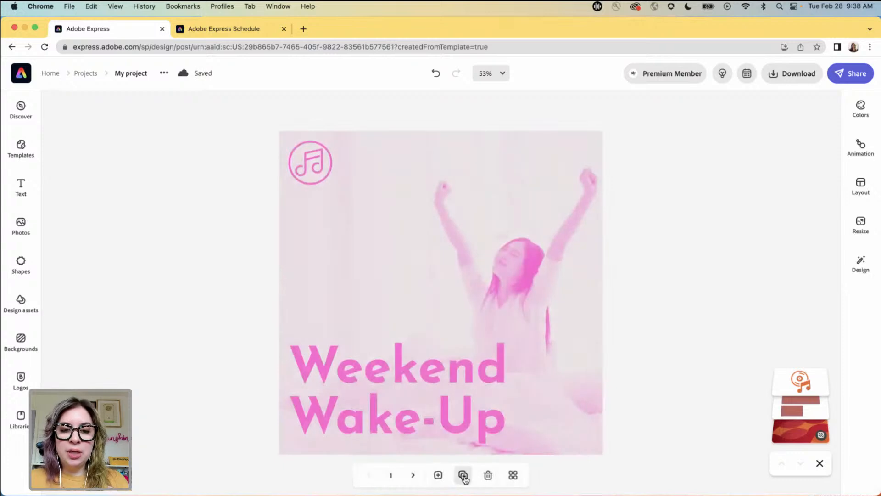
pyautogui.click(463, 476)
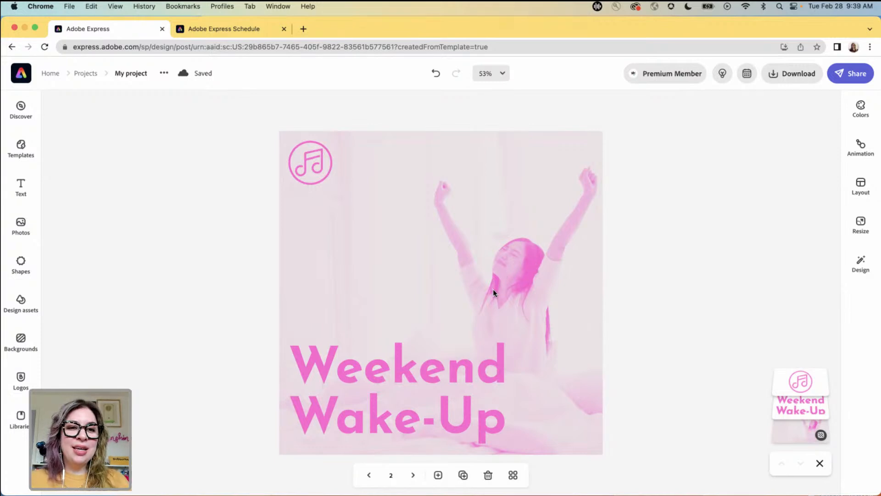
pyautogui.click(437, 367)
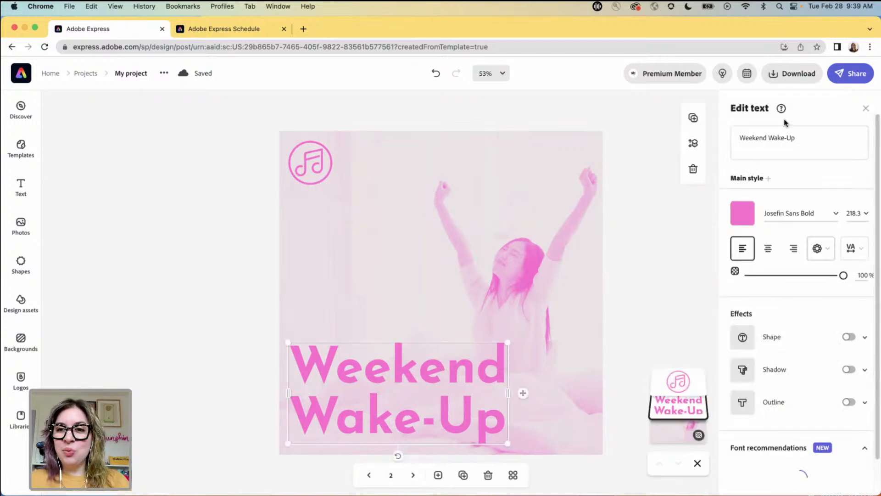
pyautogui.click(795, 140)
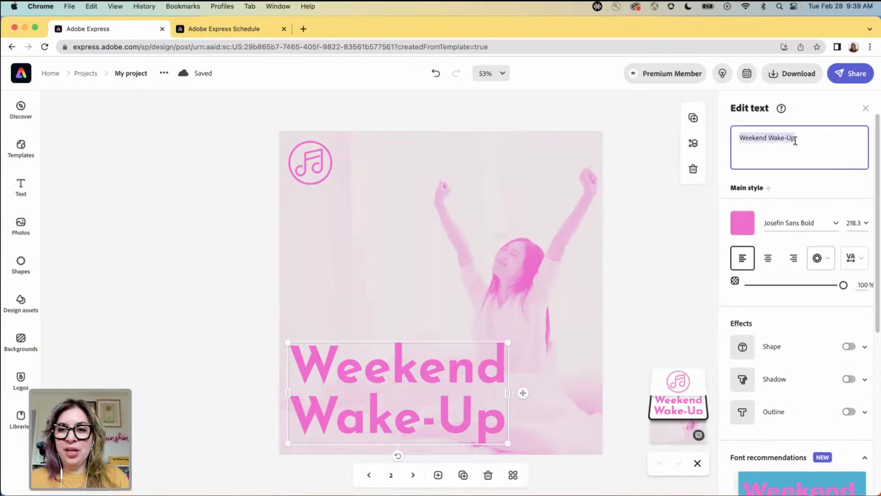
pyautogui.write('Video Game')
pyautogui.press('Return')
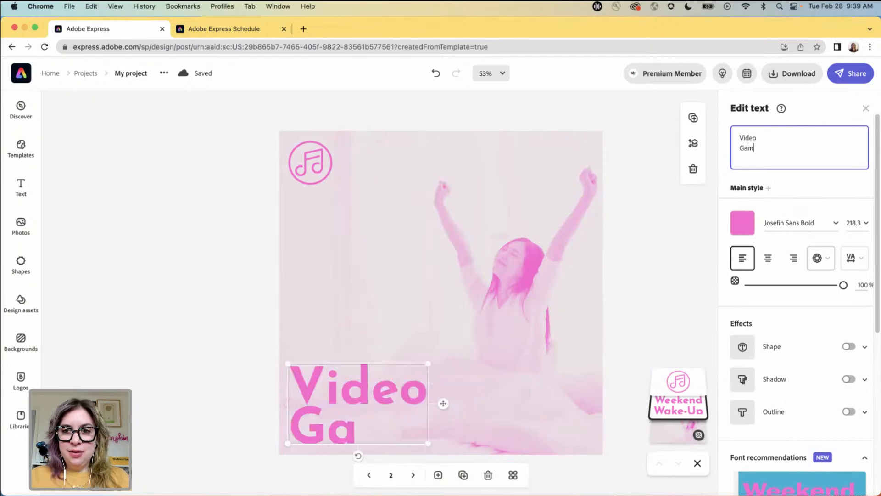
pyautogui.write('Soundtrack')
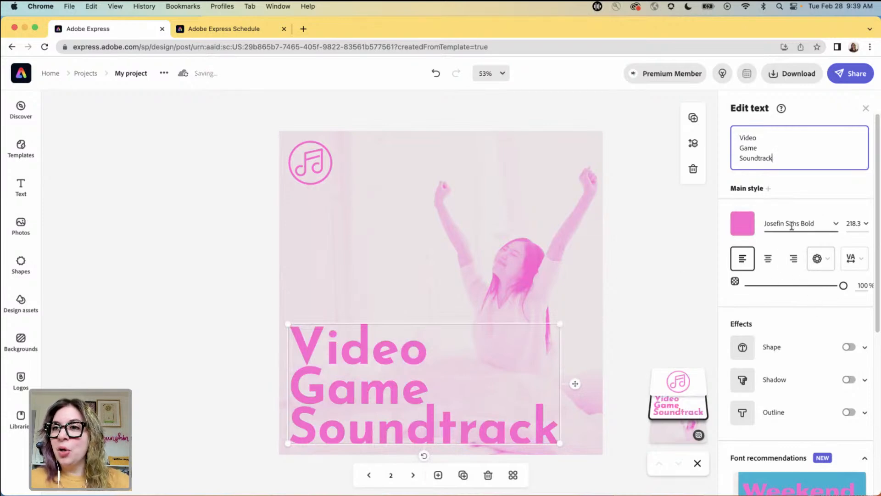
# Step: Browse the extended font recommendations for the new title and apply the Saffran Thin font
pyautogui.scroll(-4, 805, 310)
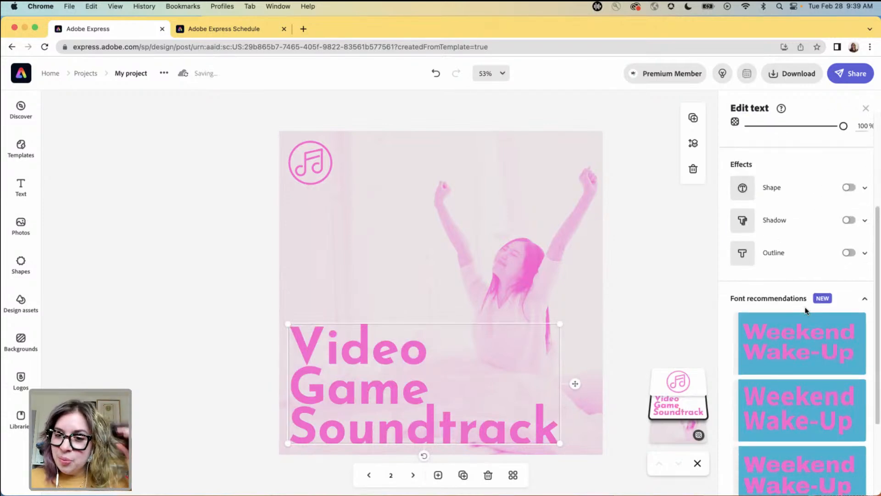
pyautogui.scroll(-3, 805, 311)
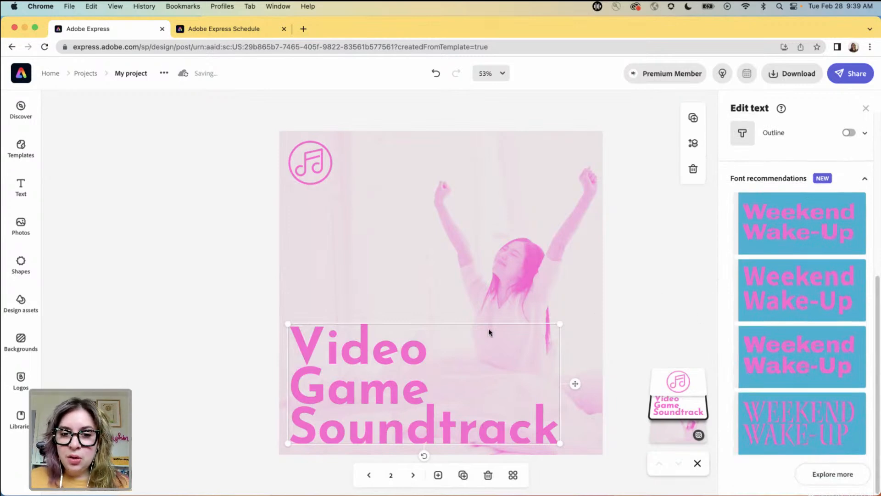
pyautogui.click(534, 290)
pyautogui.click(354, 419)
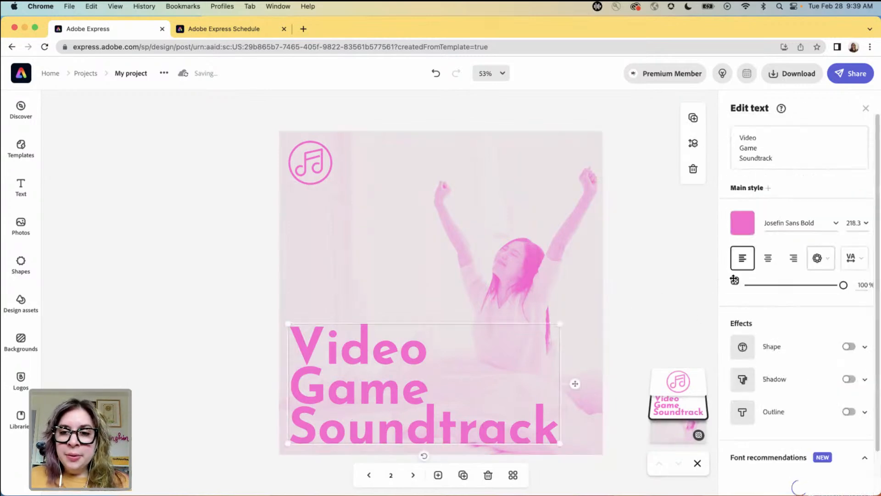
pyautogui.scroll(-2, 826, 301)
pyautogui.scroll(-5, 829, 306)
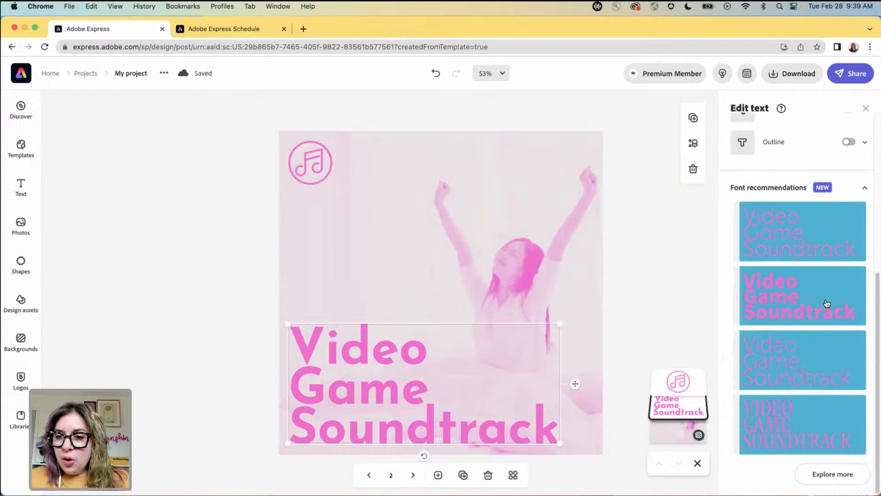
pyautogui.click(833, 475)
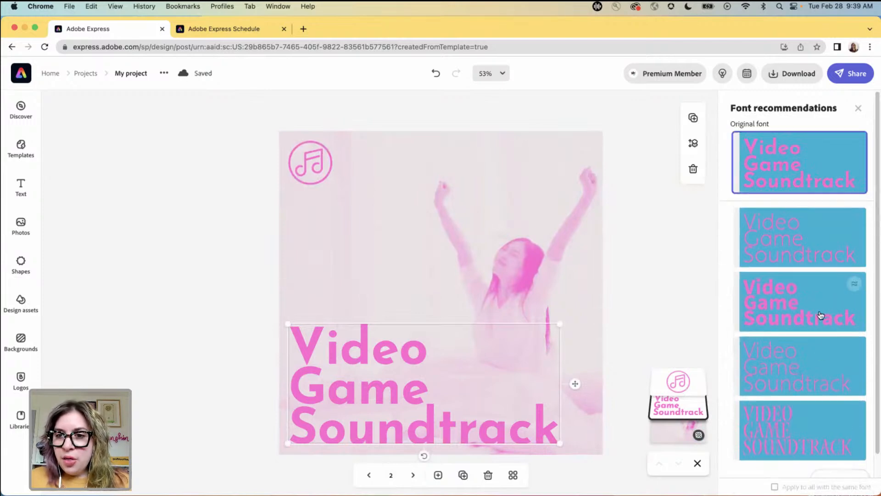
pyautogui.scroll(-10, 821, 328)
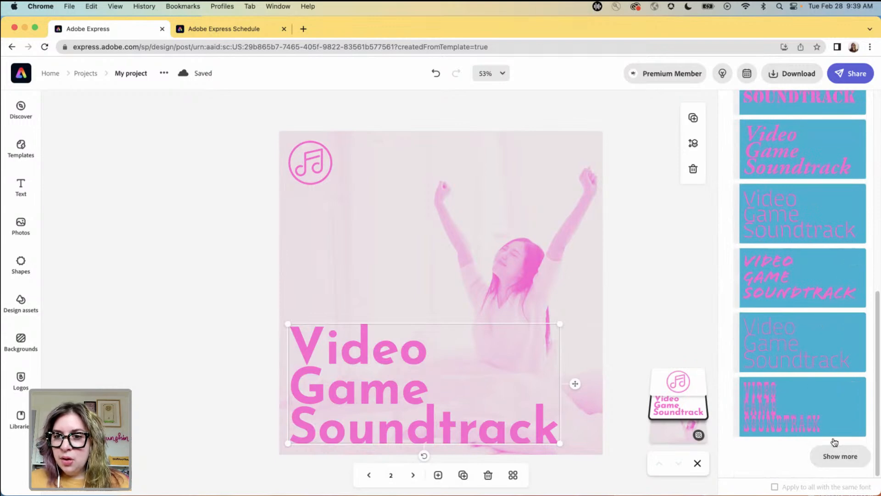
pyautogui.click(832, 455)
pyautogui.click(777, 224)
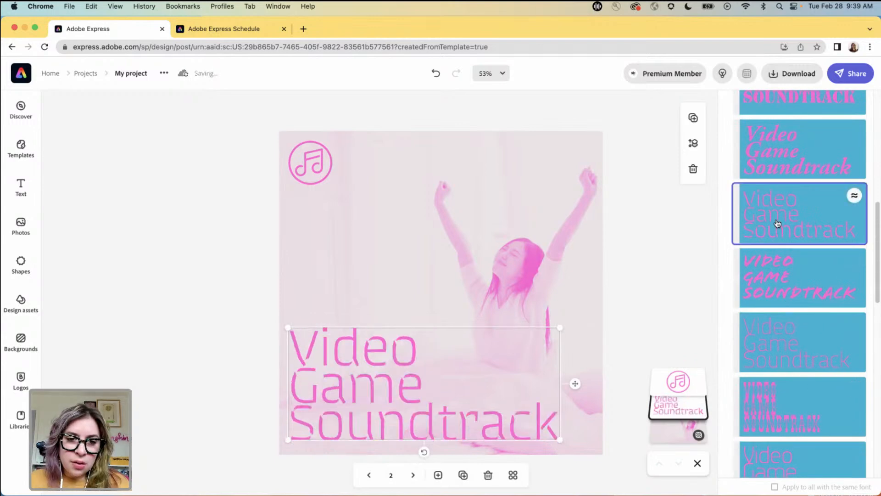
pyautogui.click(681, 279)
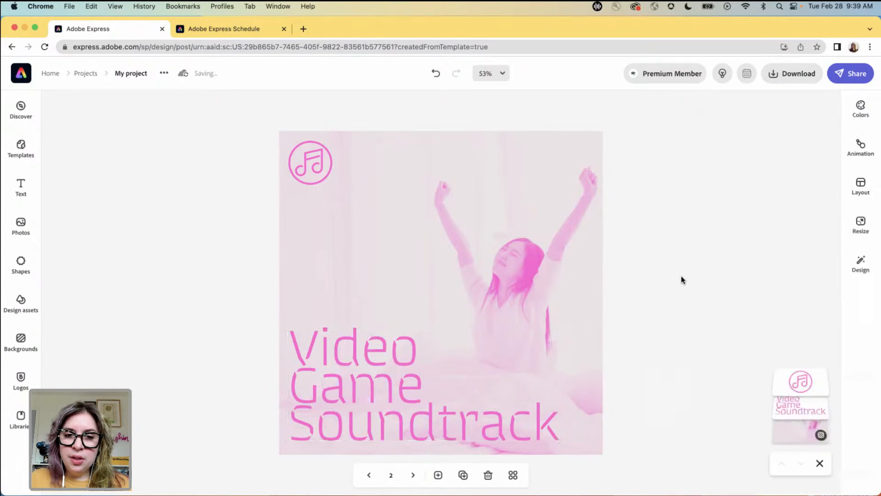
# Step: Set the line spacing of the Video Game Soundtrack title to 10
pyautogui.click(373, 388)
pyautogui.click(864, 260)
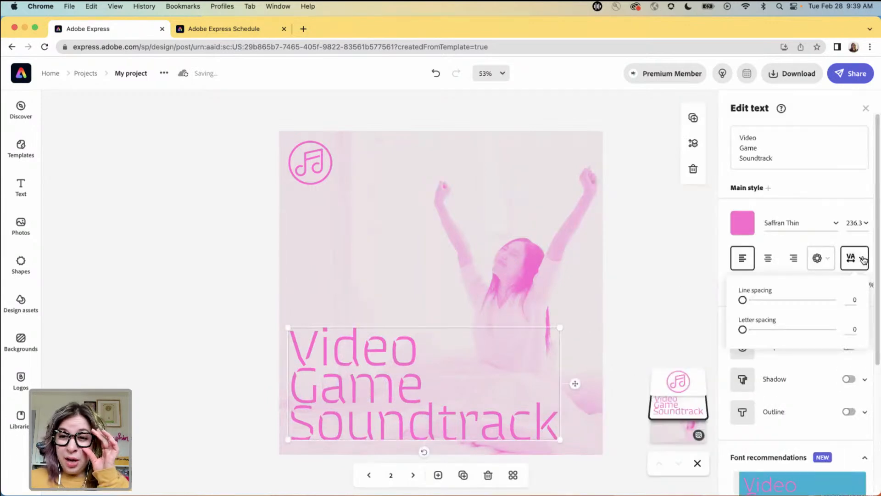
pyautogui.moveTo(743, 300); pyautogui.dragTo(751, 301)
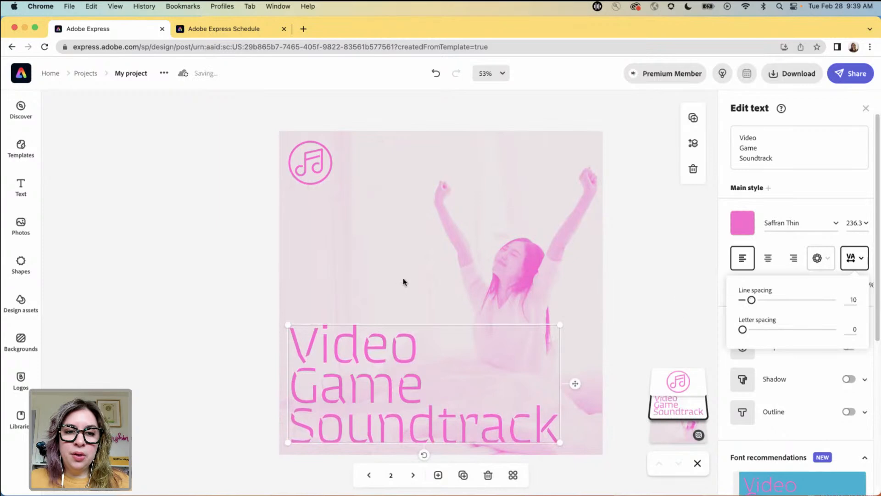
# Step: Replace the music note icon with an outlined wired game controller found under "gaming", enlarge it slightly, and undo the accidental background shift
pyautogui.click(311, 170)
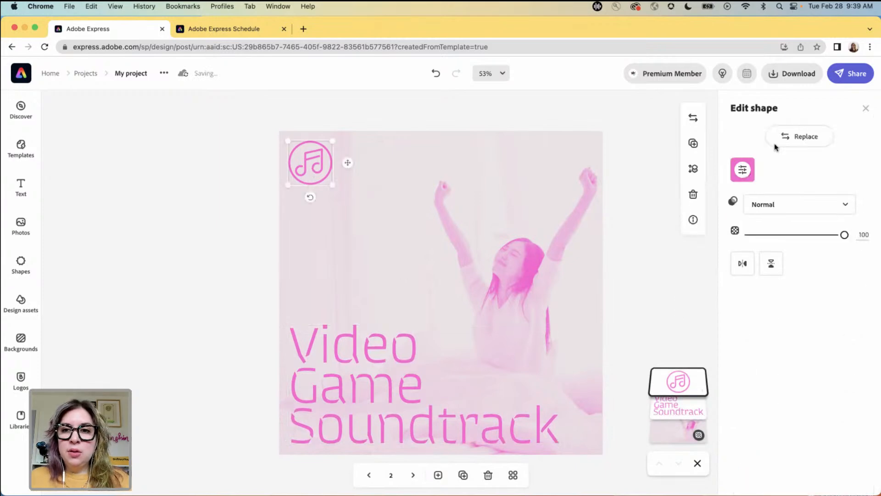
pyautogui.click(796, 139)
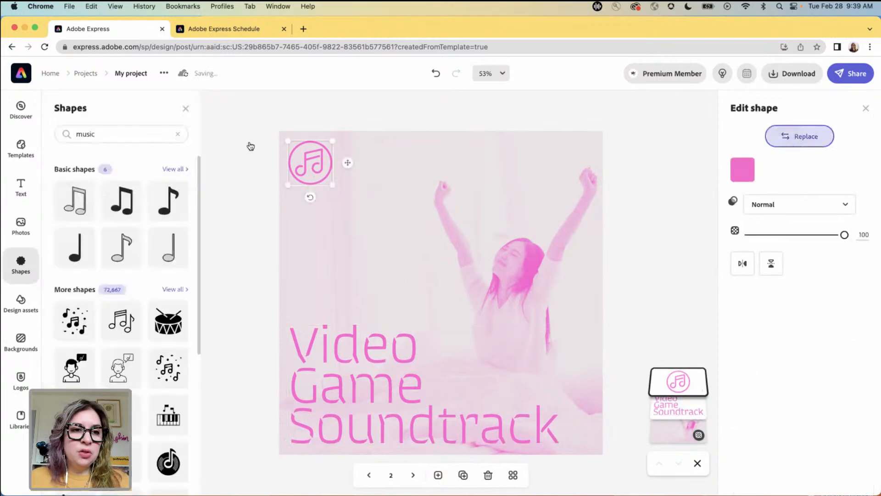
pyautogui.click(134, 134)
pyautogui.write('gam')
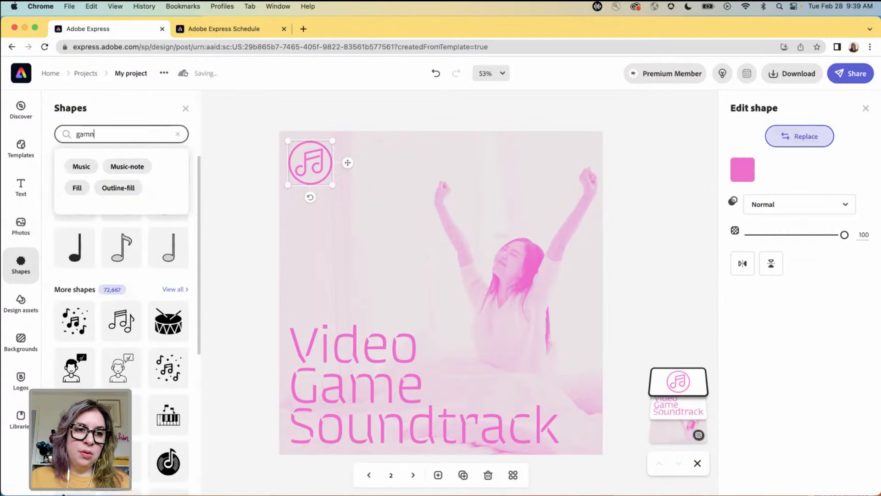
pyautogui.write('ing')
pyautogui.press('Return')
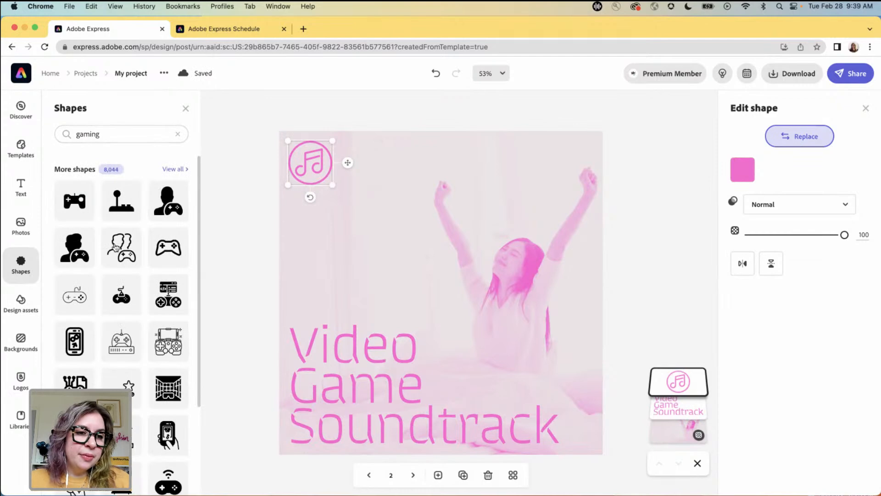
pyautogui.click(77, 294)
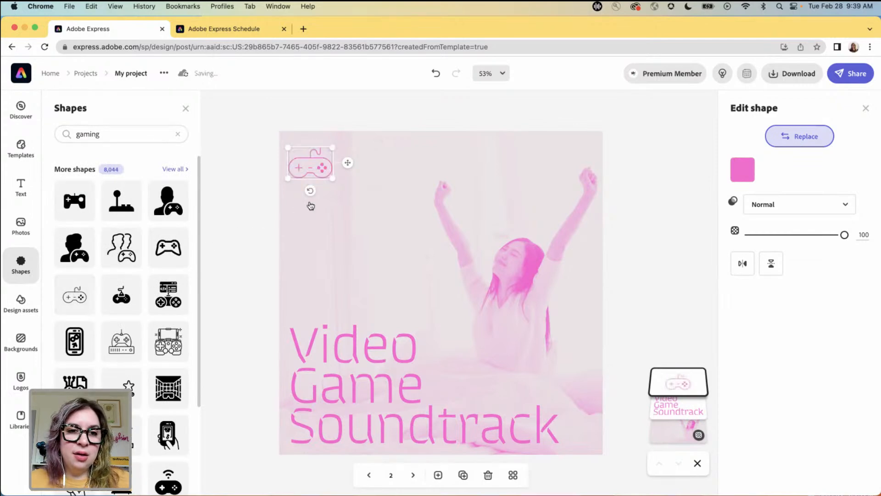
pyautogui.moveTo(332, 178); pyautogui.dragTo(345, 187)
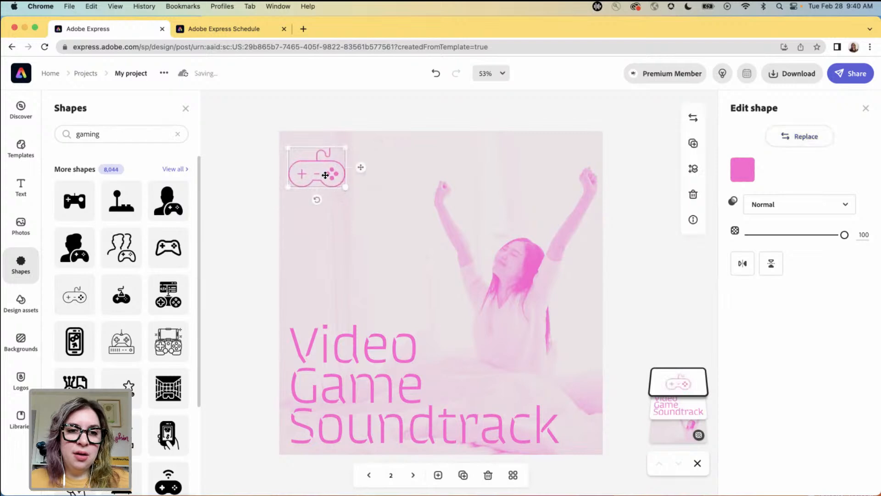
pyautogui.click(436, 73)
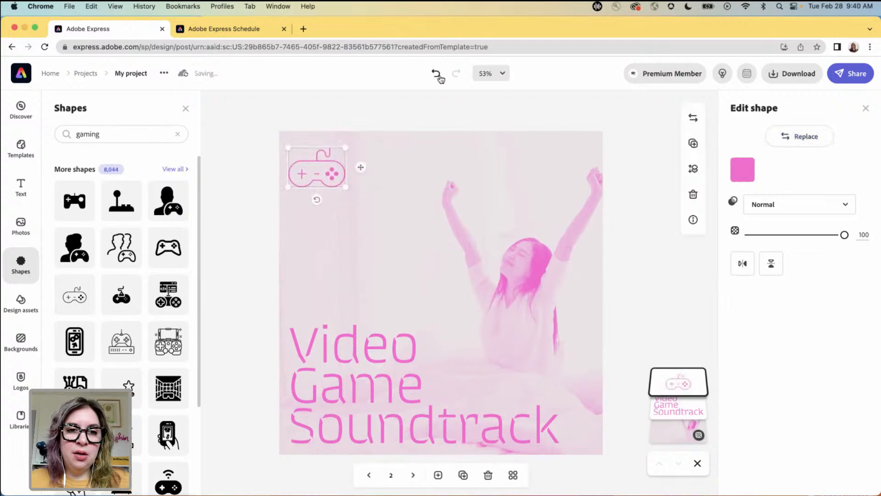
pyautogui.click(250, 150)
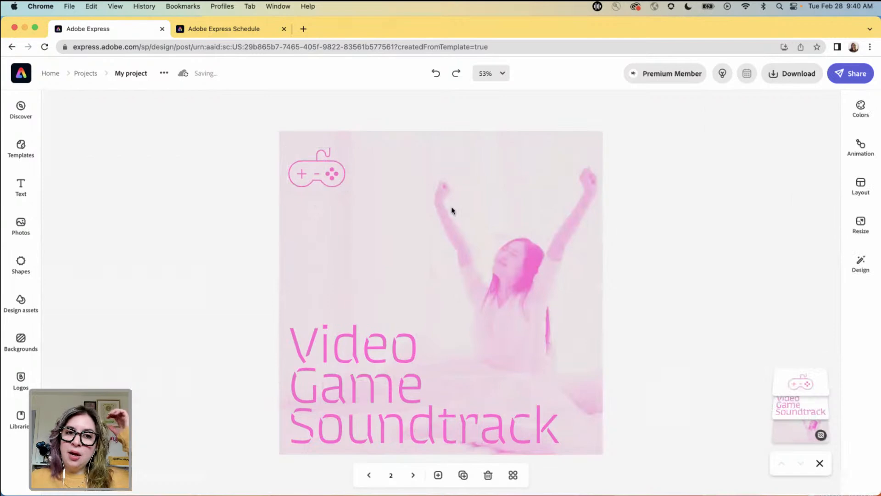
# Step: Replace the Video Game Soundtrack background with the photo of a headphone-wearing gamer in blue and pink light, found under "video game"
pyautogui.click(489, 207)
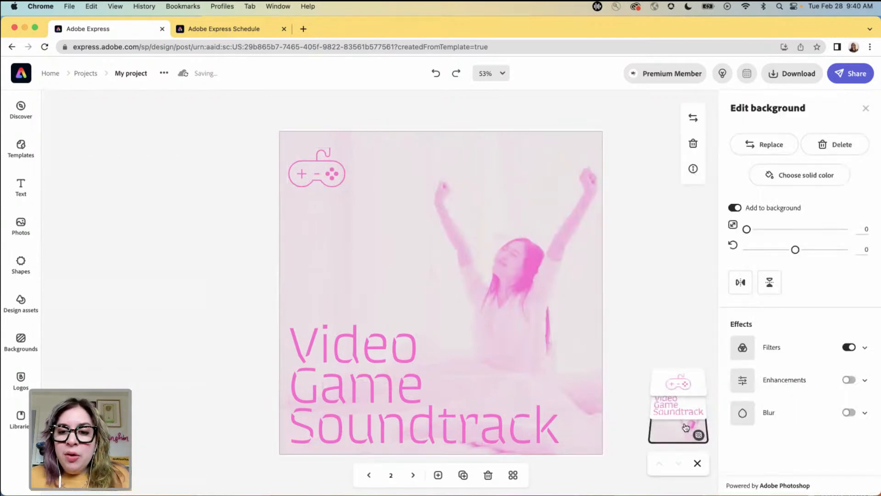
pyautogui.click(764, 145)
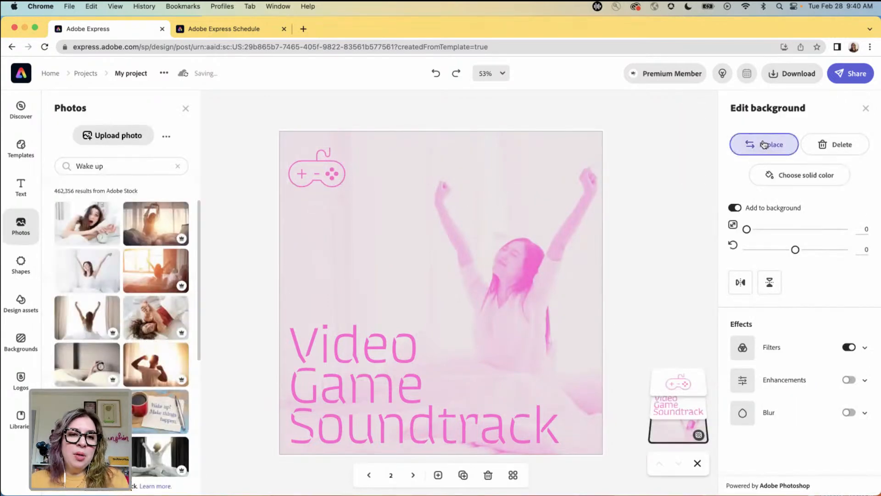
pyautogui.tripleClick(129, 167)
pyautogui.write('Video g')
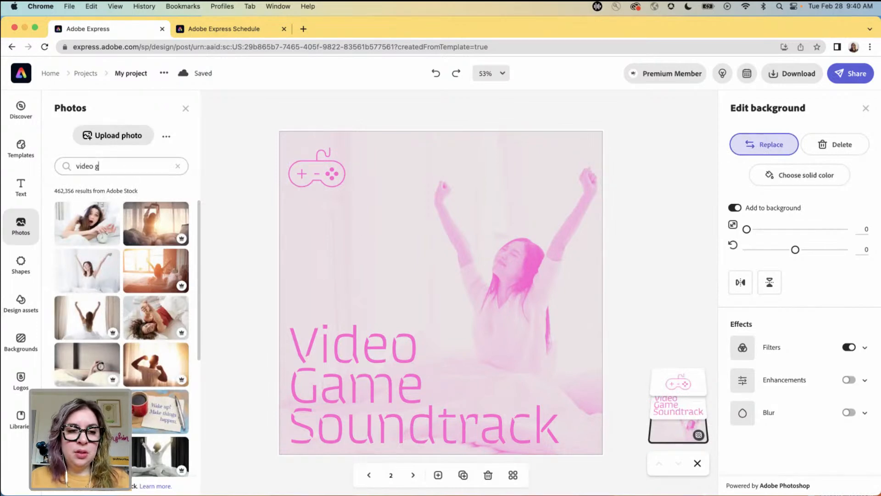
pyautogui.write('ame')
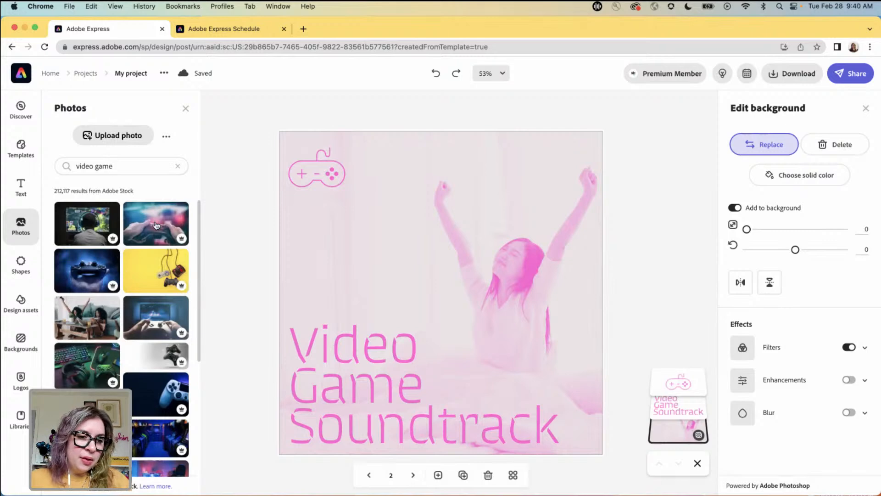
pyautogui.scroll(-5, 156, 243)
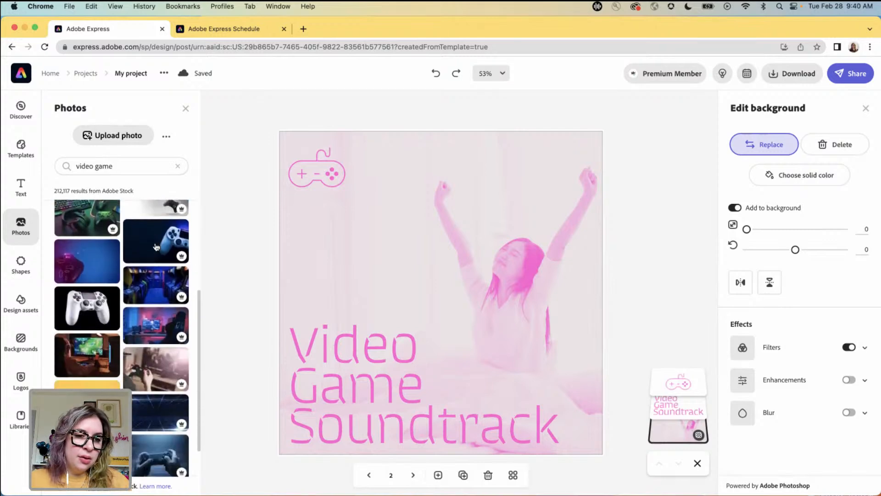
pyautogui.scroll(-4, 156, 247)
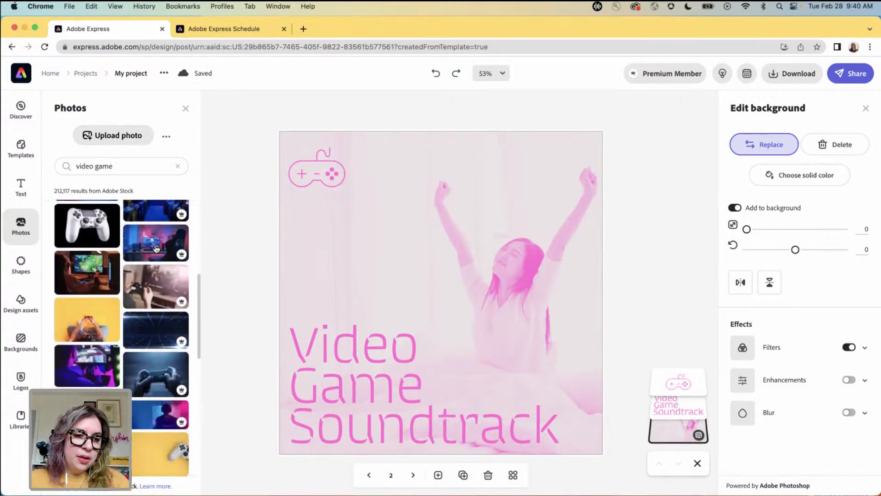
pyautogui.scroll(-3, 156, 249)
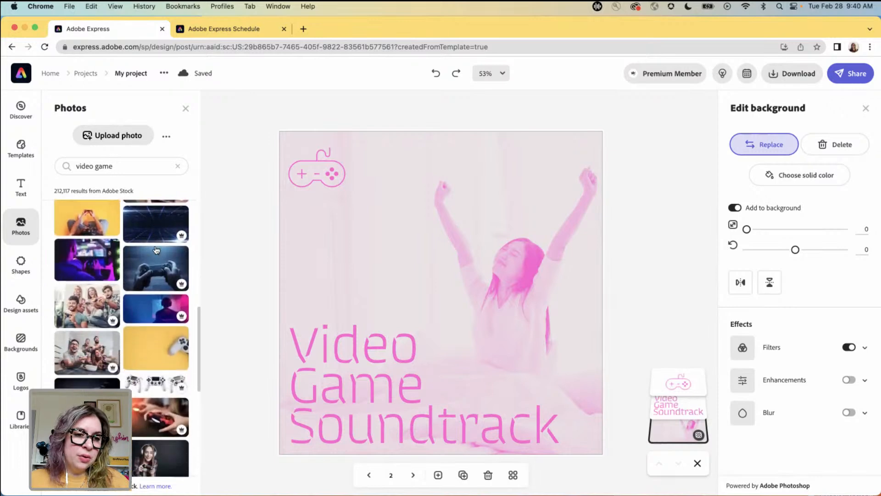
pyautogui.scroll(-1, 156, 249)
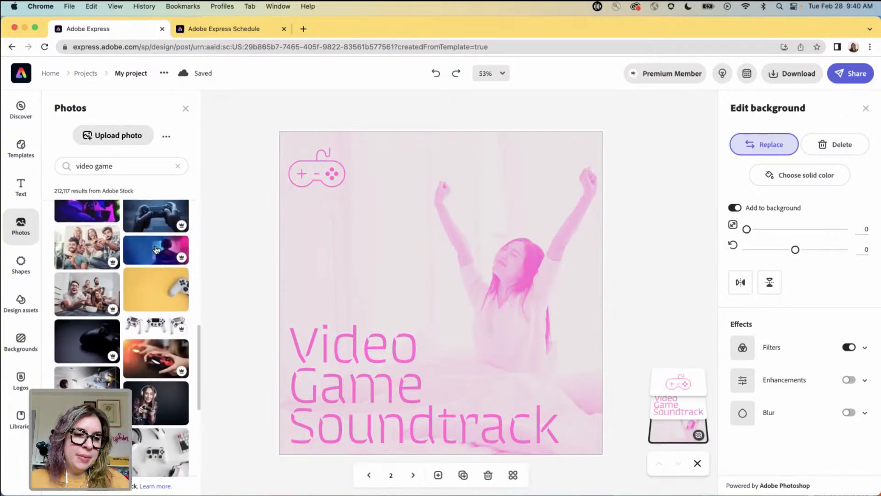
pyautogui.scroll(1, 154, 255)
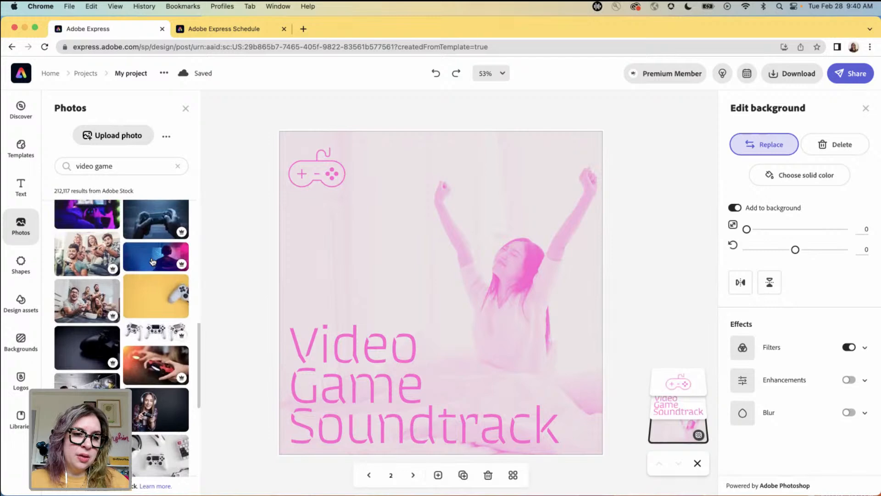
pyautogui.click(152, 261)
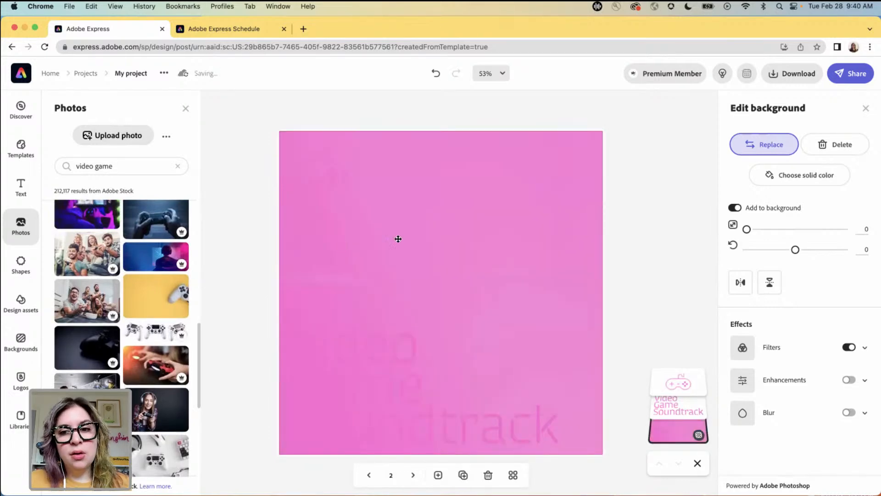
# Step: Turn off the new background photo's filter and shift the photo sideways so the gamer appears beside the title
pyautogui.click(749, 350)
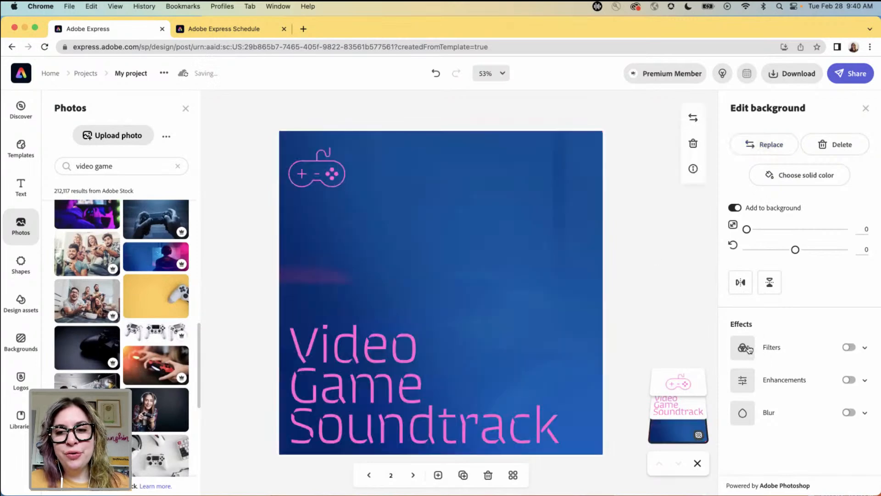
pyautogui.moveTo(541, 275); pyautogui.dragTo(365, 273)
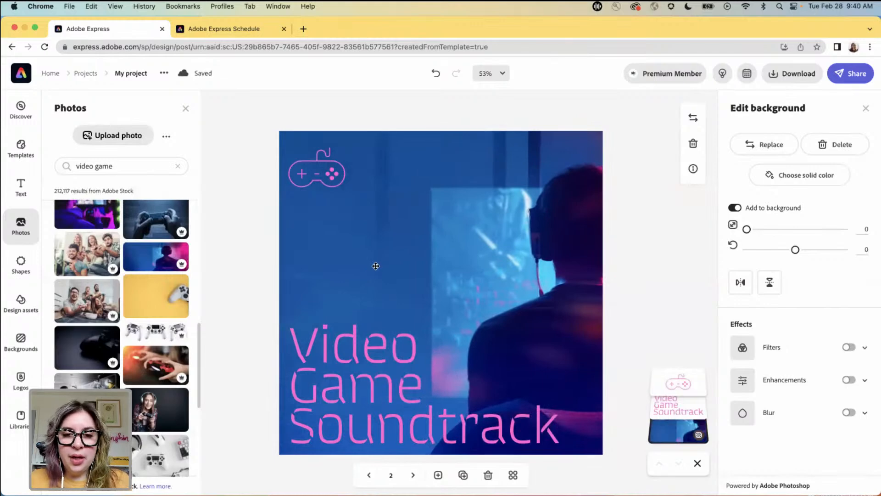
# Step: Recolor both the game controller icon and the Video Game Soundtrack title to off-white #F5F5F5
pyautogui.click(319, 184)
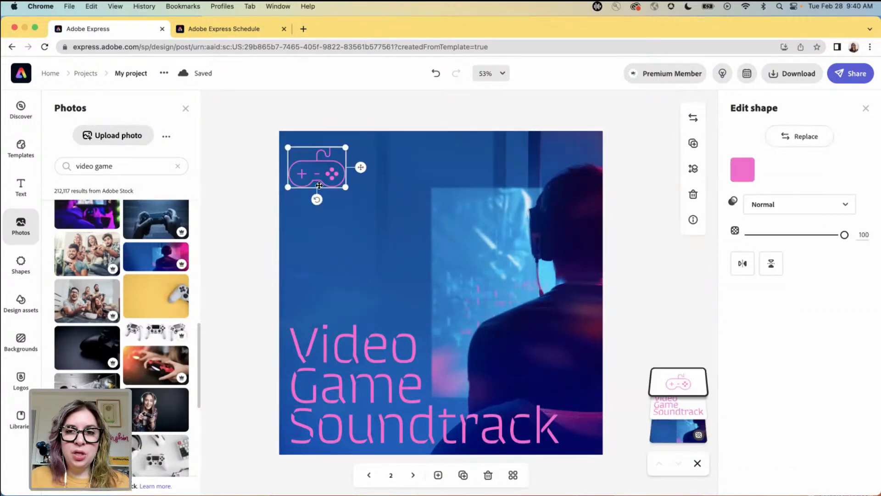
pyautogui.click(742, 171)
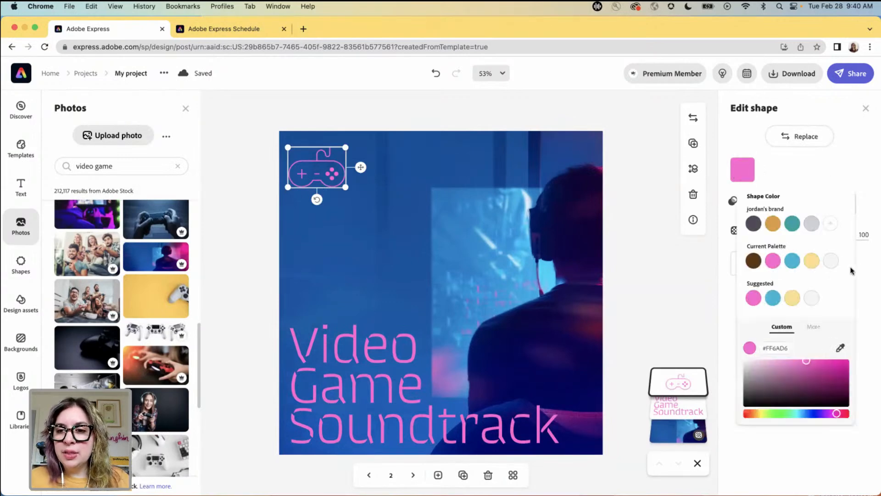
pyautogui.click(811, 299)
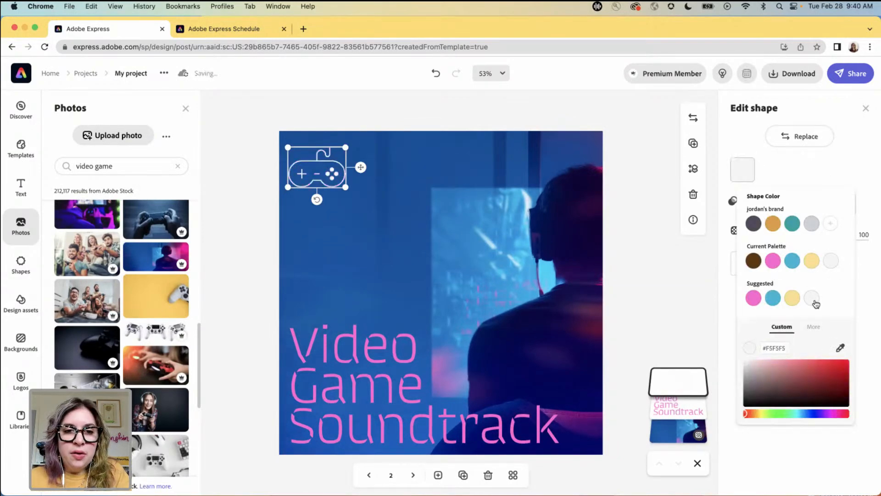
pyautogui.click(370, 362)
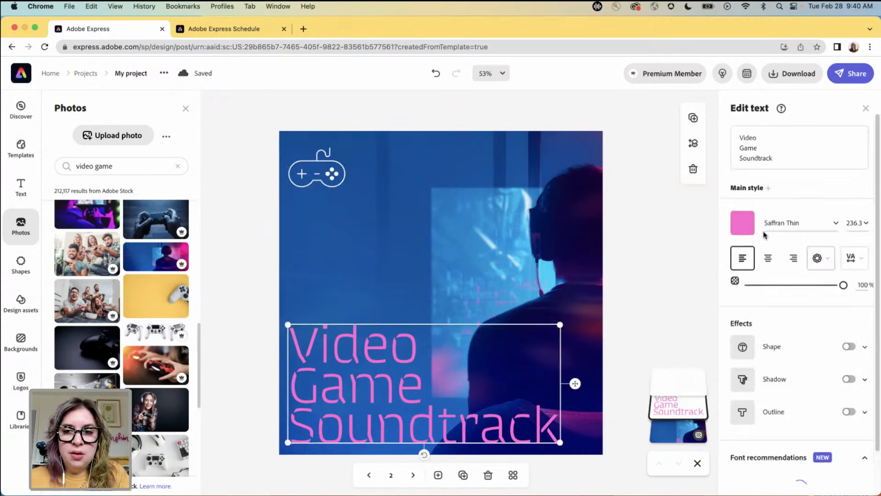
pyautogui.click(741, 229)
pyautogui.click(696, 159)
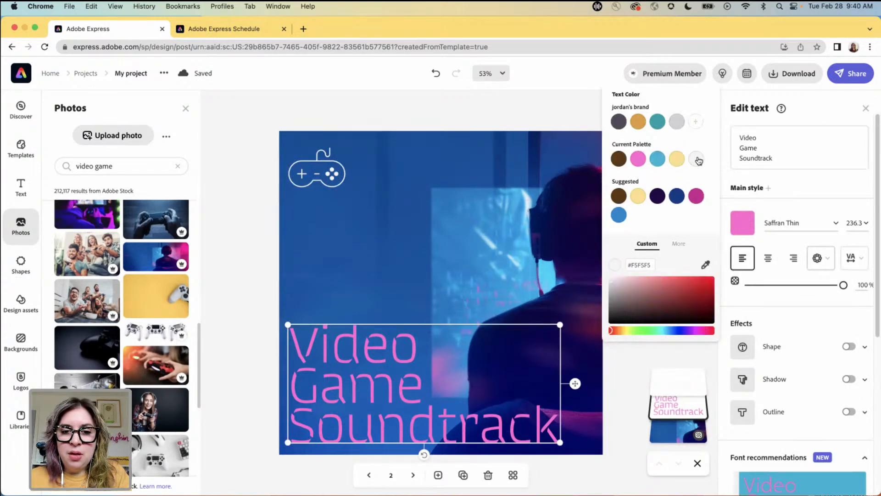
pyautogui.click(534, 106)
pyautogui.click(537, 108)
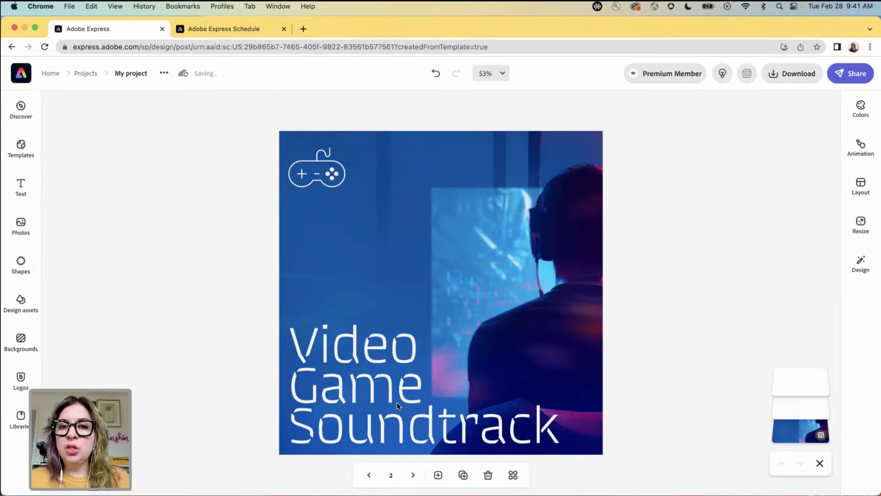
# Step: Duplicate the Weekend Wake-Up page and change the copy's title to "Study Soundtrack", one word per line, moved slightly upward
pyautogui.click(368, 476)
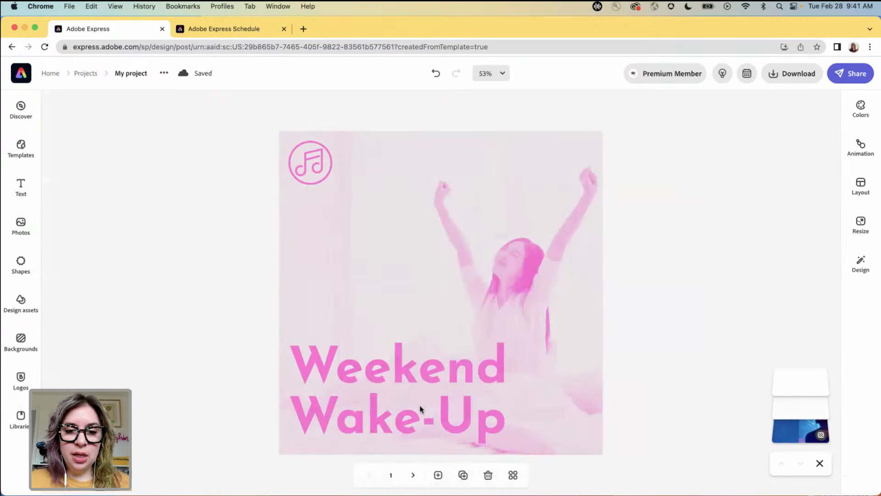
pyautogui.click(463, 475)
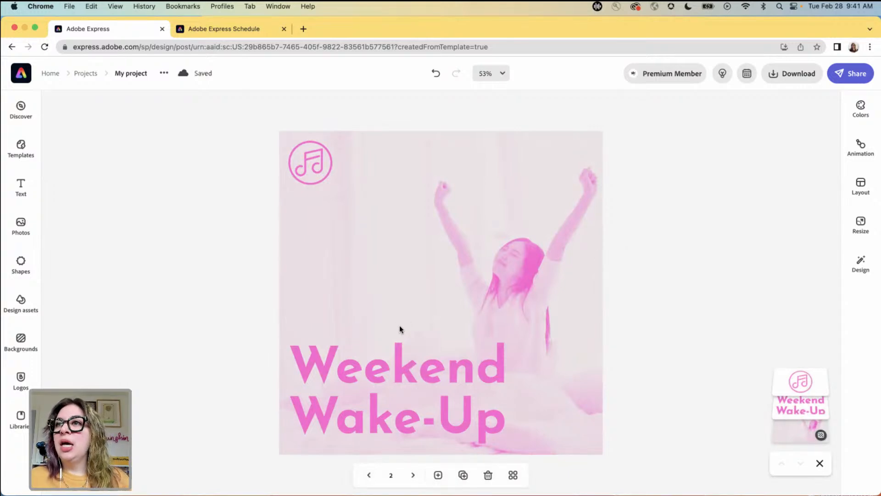
pyautogui.click(387, 353)
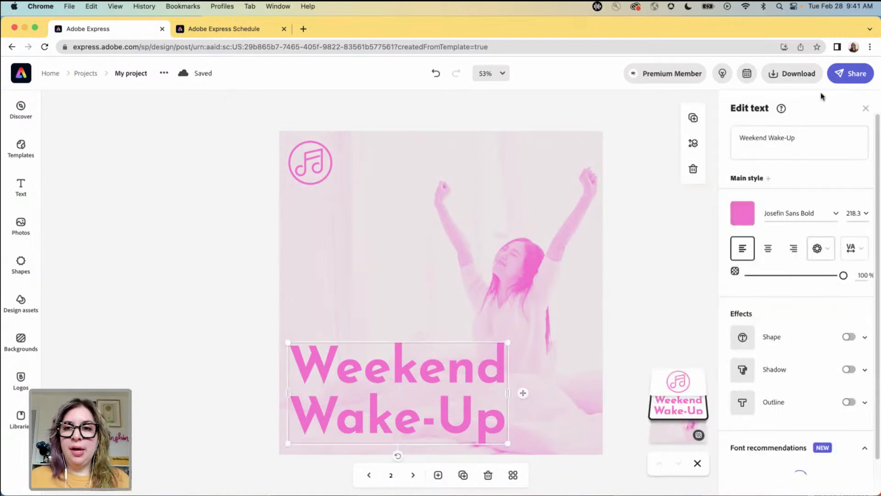
pyautogui.click(812, 142)
pyautogui.press('super+a')
pyautogui.write('Study')
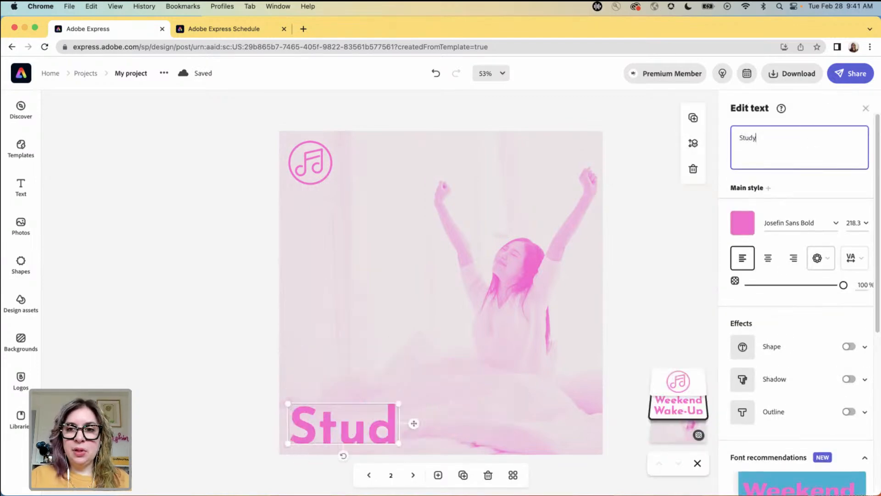
pyautogui.press('Return')
pyautogui.write('Su')
pyautogui.press('BackSpace')
pyautogui.write('ou')
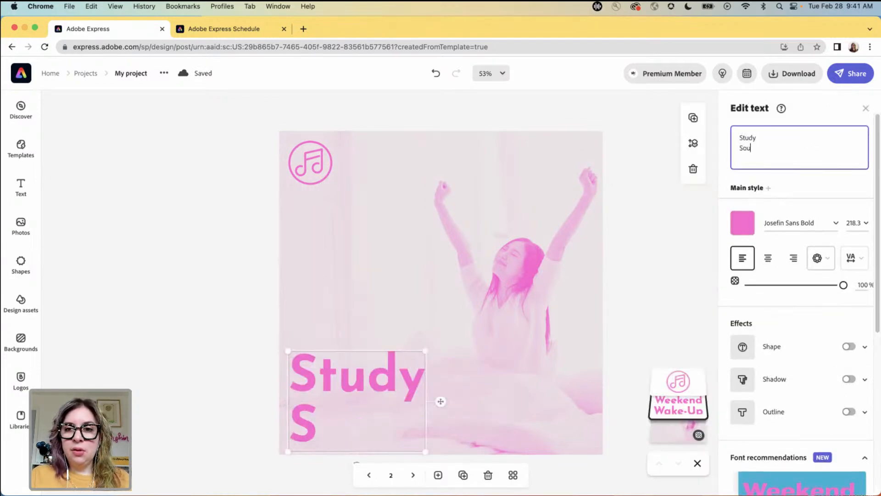
pyautogui.write('dndtrack')
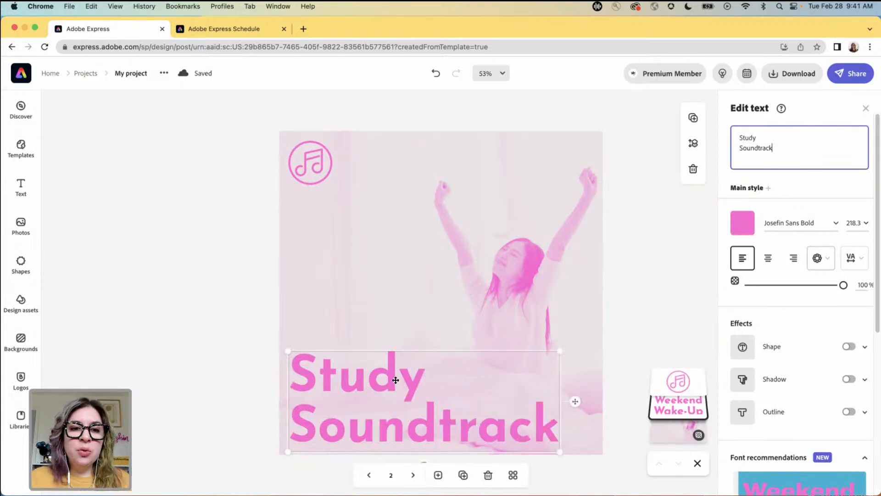
pyautogui.moveTo(338, 372); pyautogui.dragTo(339, 367)
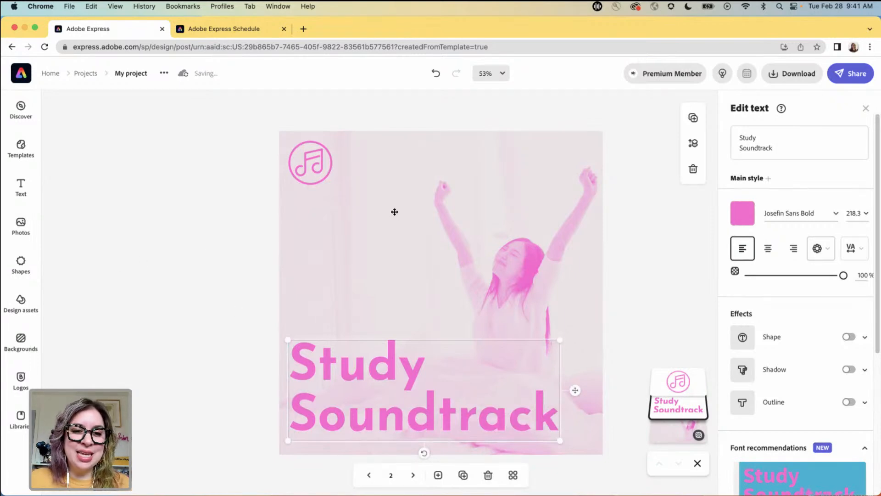
pyautogui.click(394, 213)
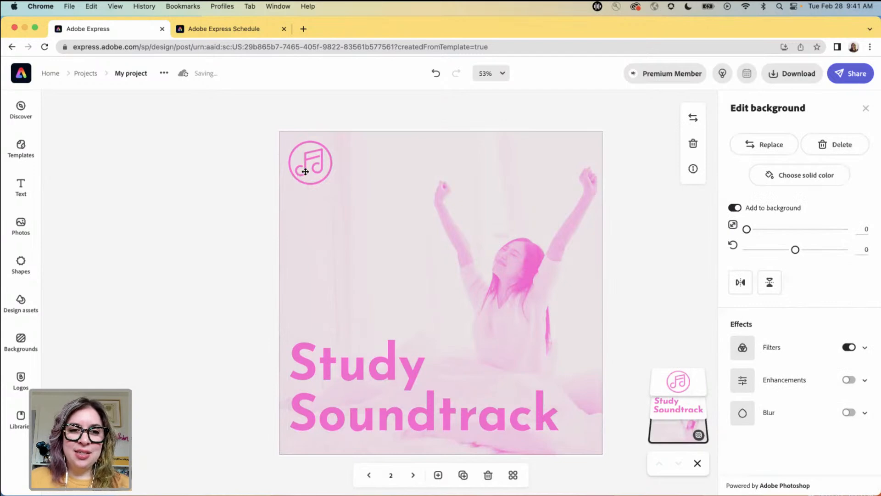
pyautogui.click(304, 175)
pyautogui.click(800, 138)
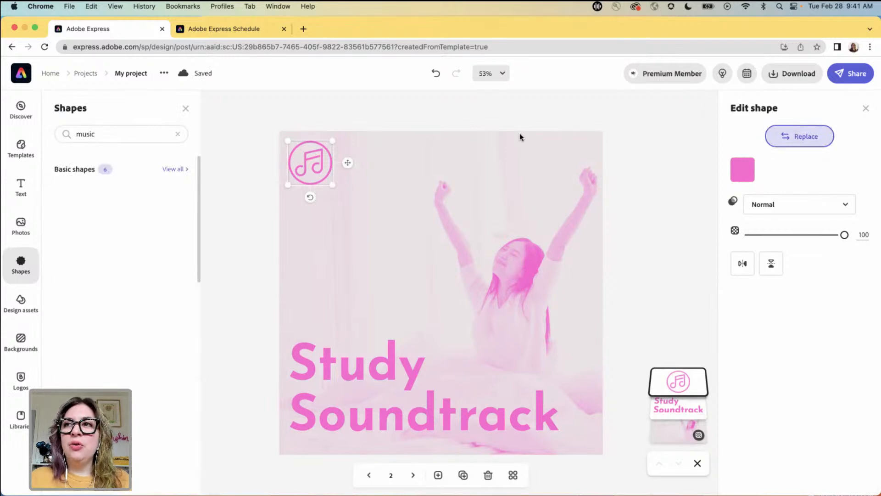
pyautogui.click(621, 183)
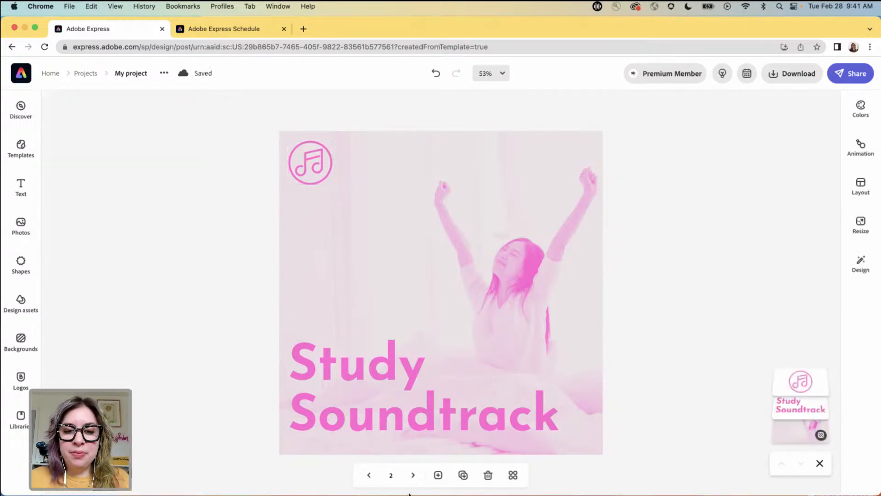
# Step: On the Video Game Soundtrack page, recolor the controller icon with a light blue sampled from the screen in the background photo
pyautogui.click(413, 474)
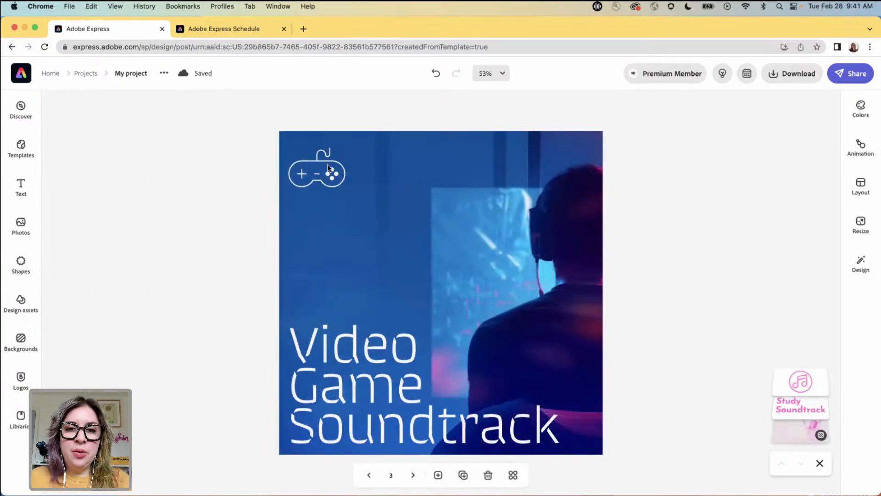
pyautogui.click(328, 167)
pyautogui.click(743, 171)
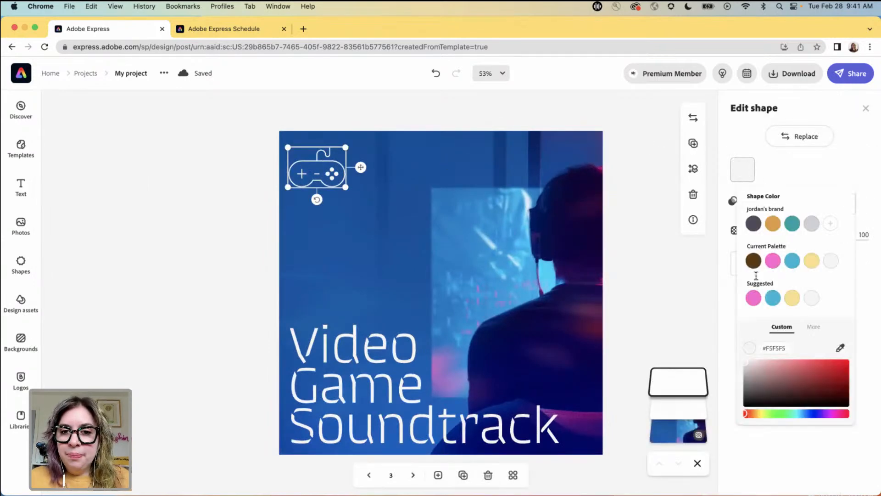
pyautogui.click(840, 347)
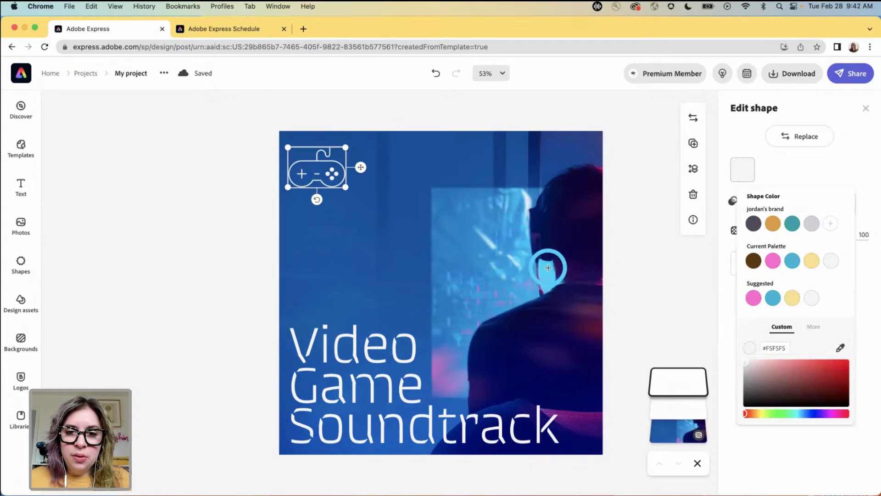
pyautogui.click(526, 228)
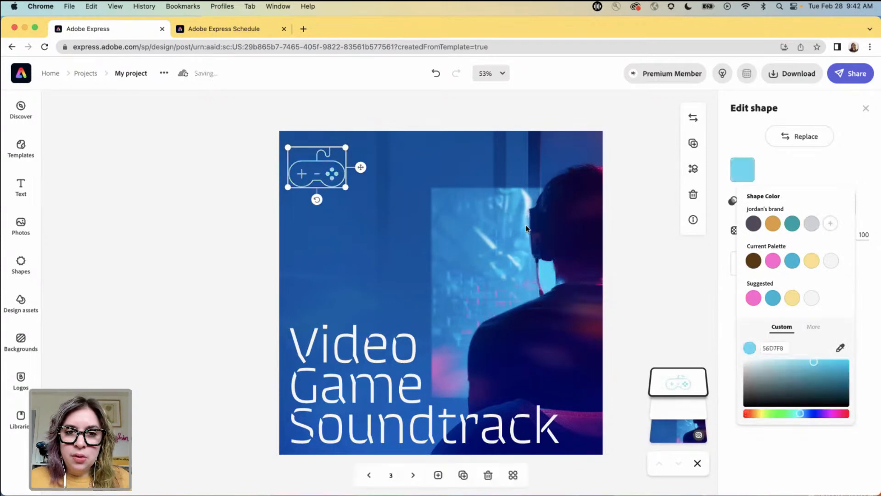
# Step: Set the Video Game Soundtrack title's color to the same light blue as the controller icon, #56D7F8
pyautogui.click(401, 338)
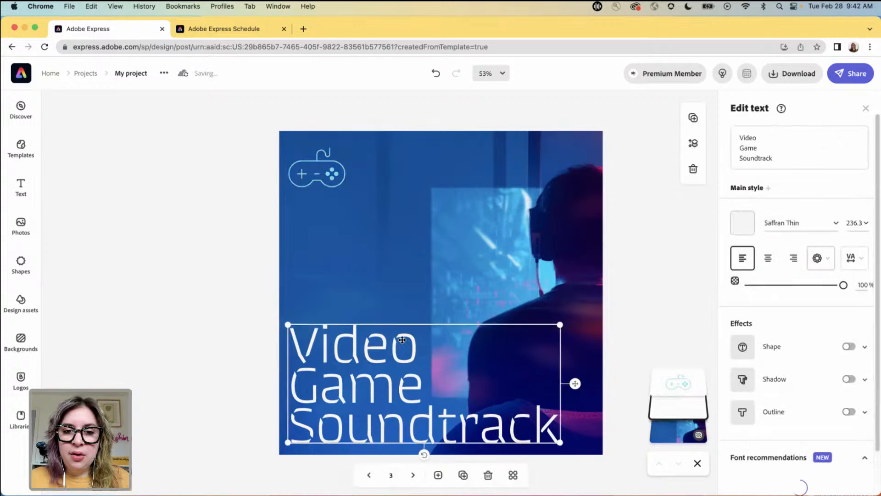
pyautogui.click(744, 227)
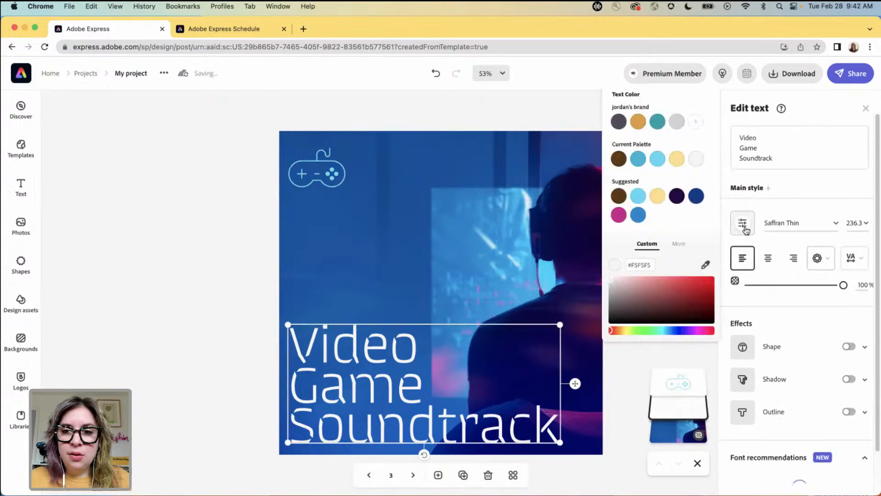
pyautogui.click(639, 199)
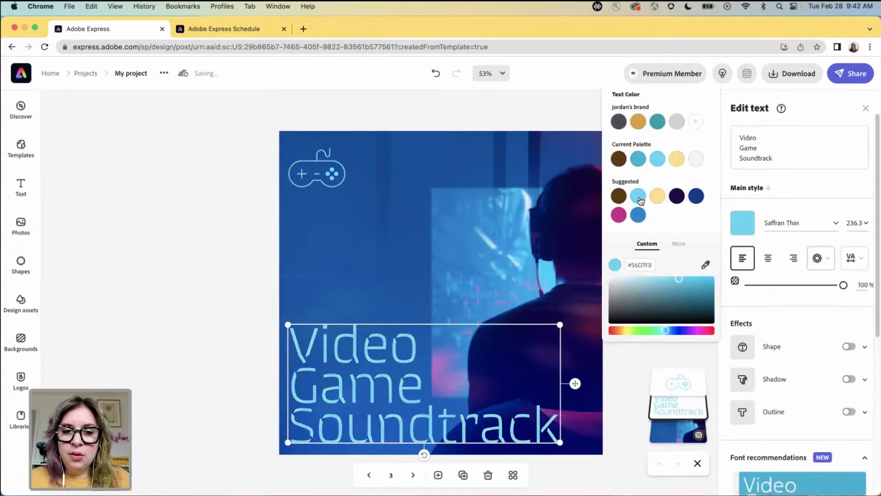
# Step: On the Study Soundtrack page, start replacing the music note icon and search the shapes for "book"
pyautogui.click(168, 310)
pyautogui.click(179, 308)
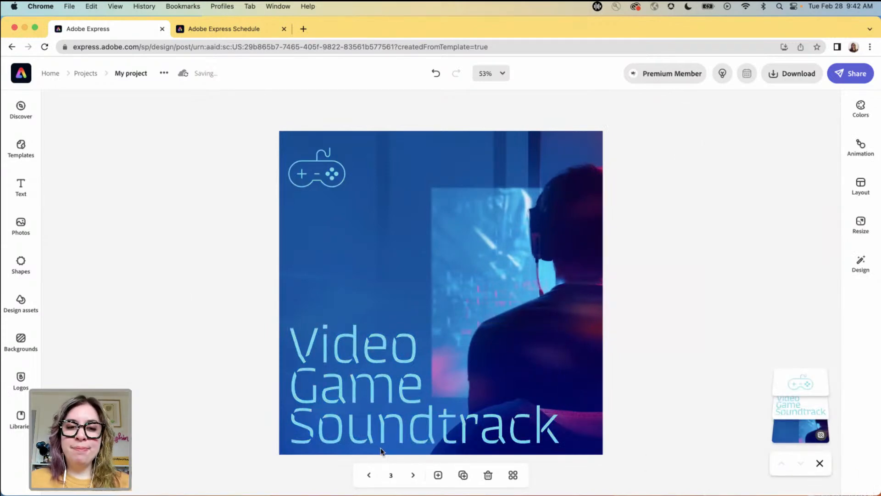
pyautogui.click(369, 475)
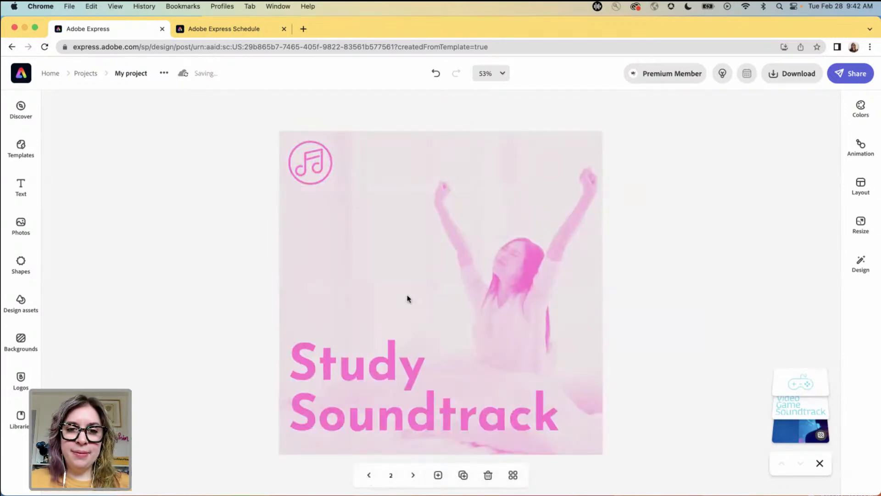
pyautogui.click(315, 175)
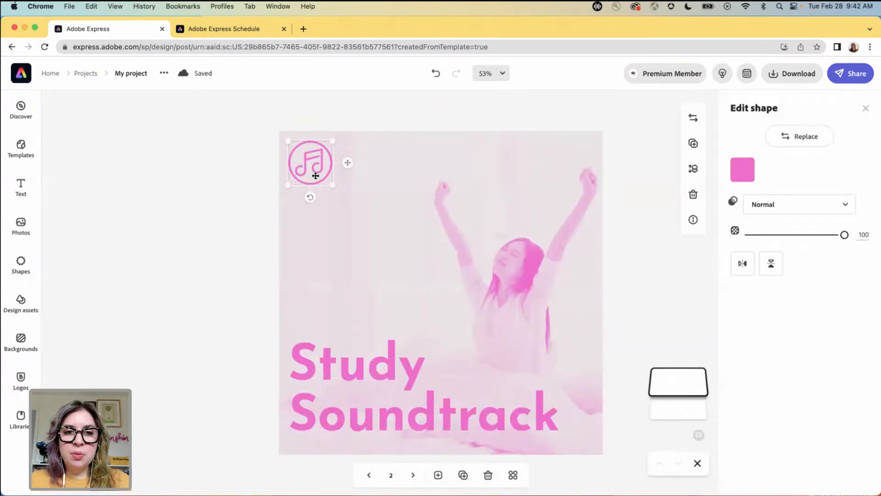
pyautogui.click(800, 140)
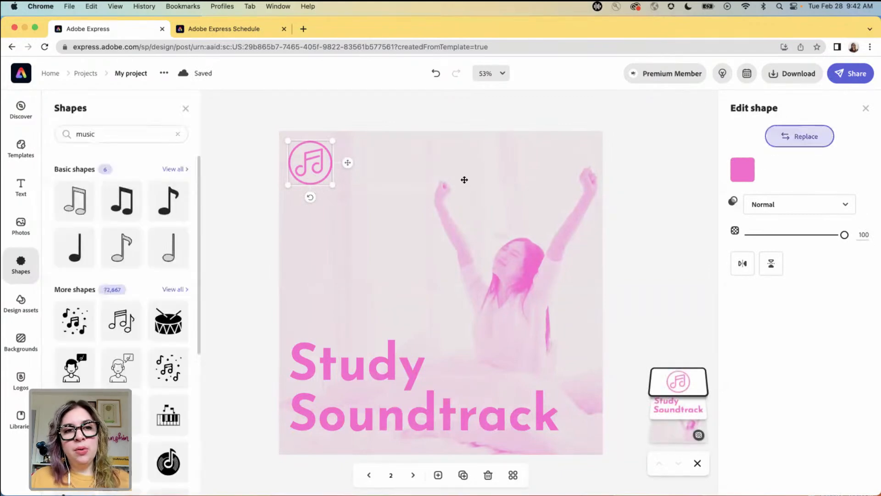
pyautogui.click(108, 128)
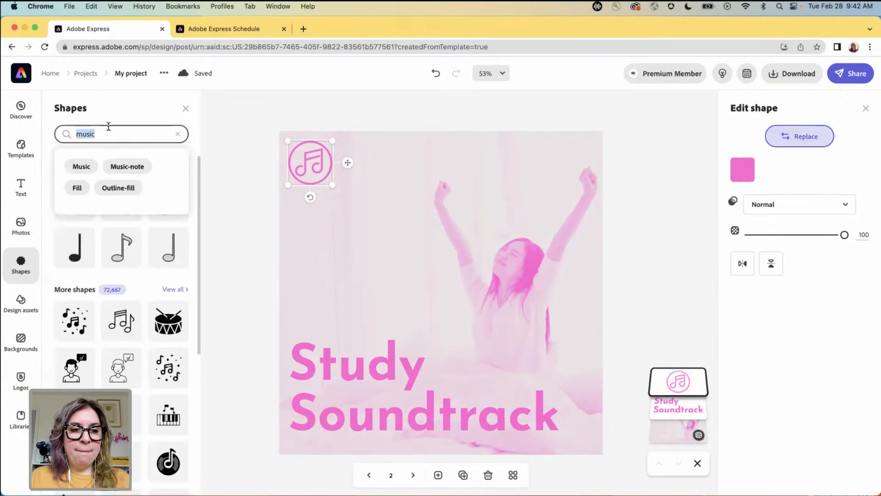
pyautogui.write('book')
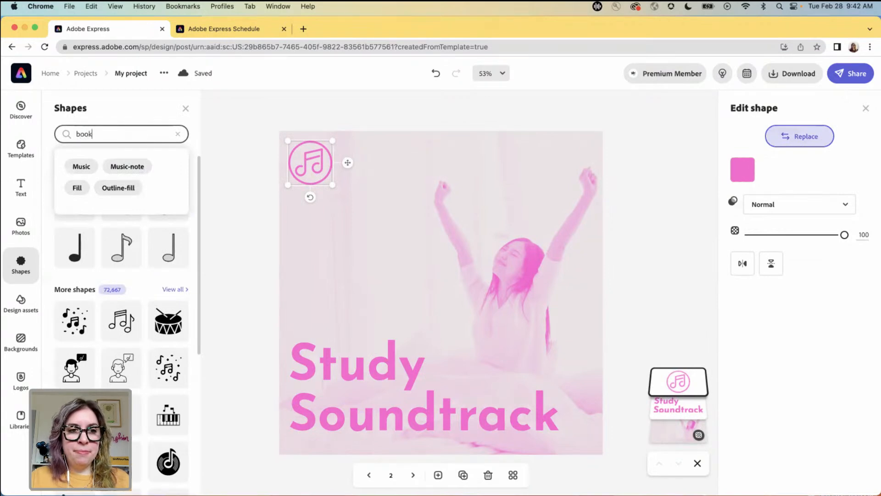
pyautogui.press('Return')
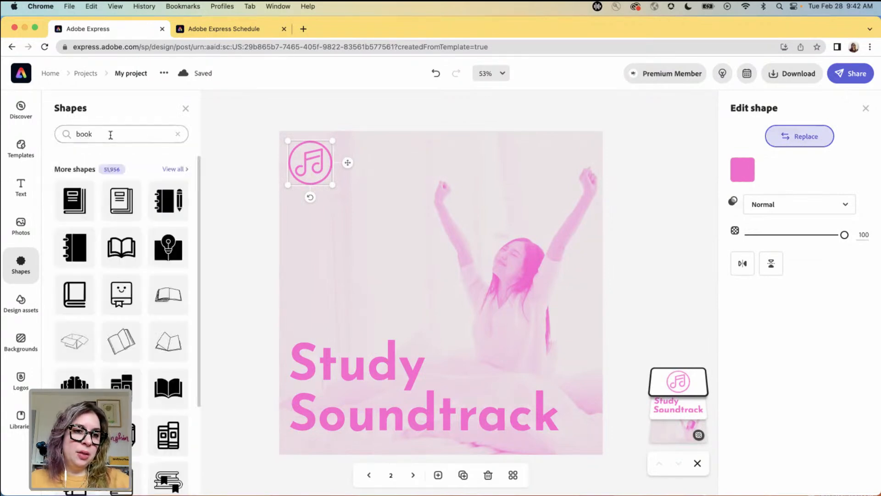
# Step: Replace the music note icon with a thin line drawing of an open book lying flat
pyautogui.scroll(-5, 110, 270)
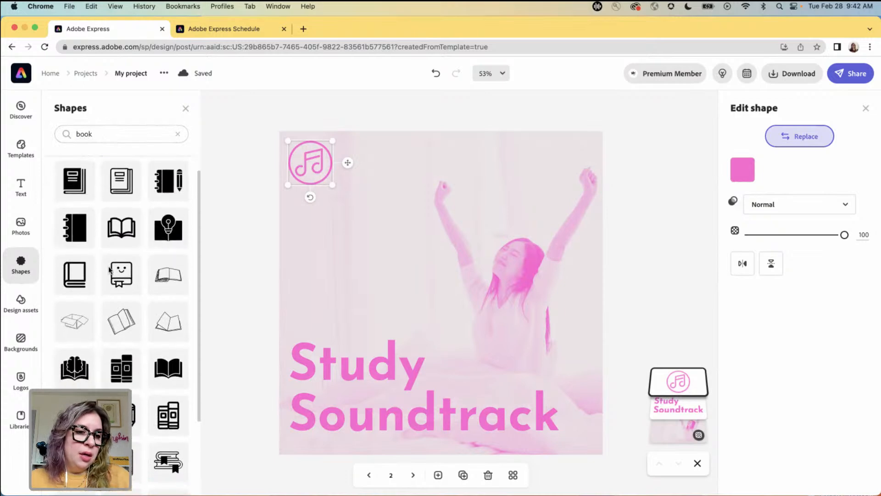
pyautogui.scroll(-6, 133, 275)
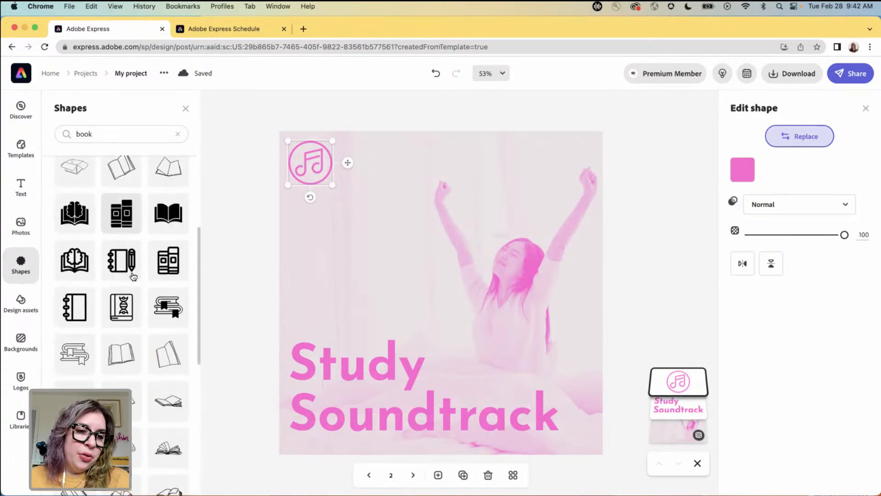
pyautogui.scroll(-2, 133, 275)
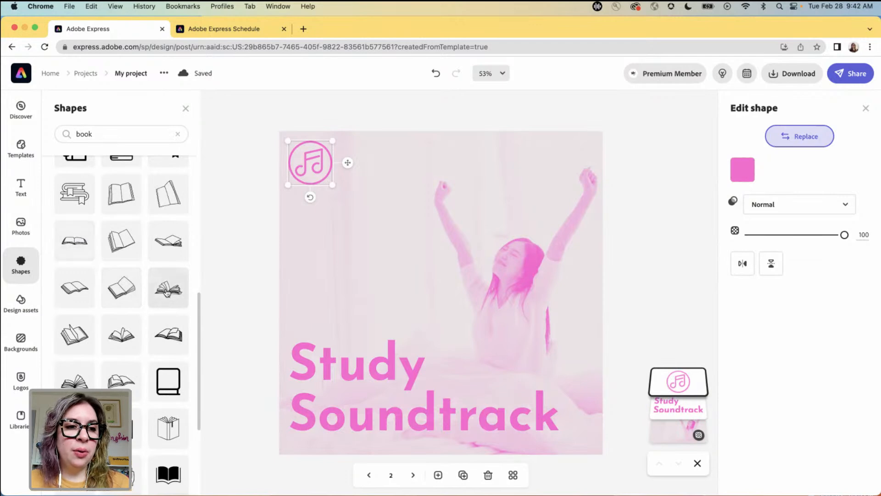
pyautogui.click(74, 287)
pyautogui.moveTo(333, 173)
pyautogui.mouseDown()
pyautogui.moveTo(372, 190)
pyautogui.moveTo(340, 169)
pyautogui.mouseUp()
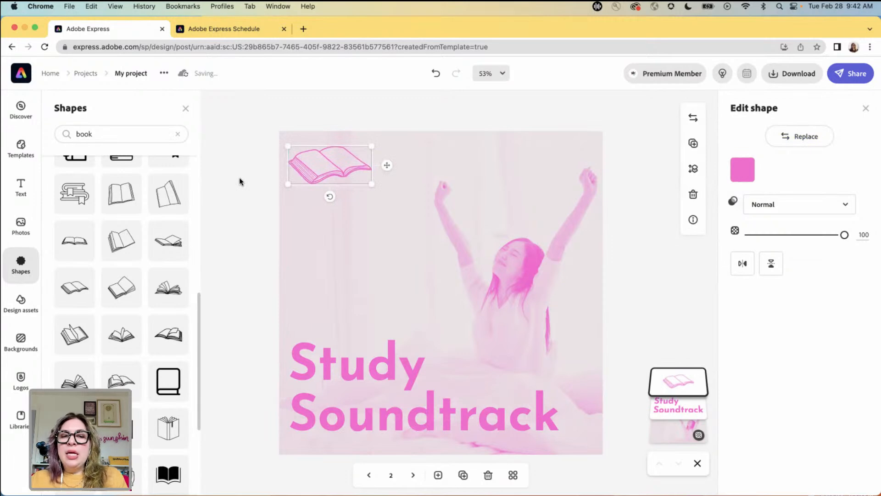
# Step: Start replacing the Study Soundtrack background photo and search the stock photos for "studying"
pyautogui.click(413, 253)
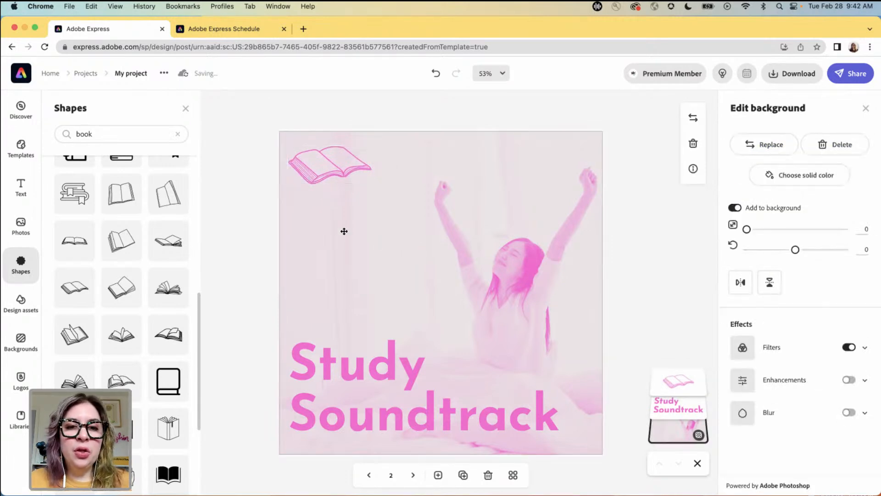
pyautogui.click(779, 152)
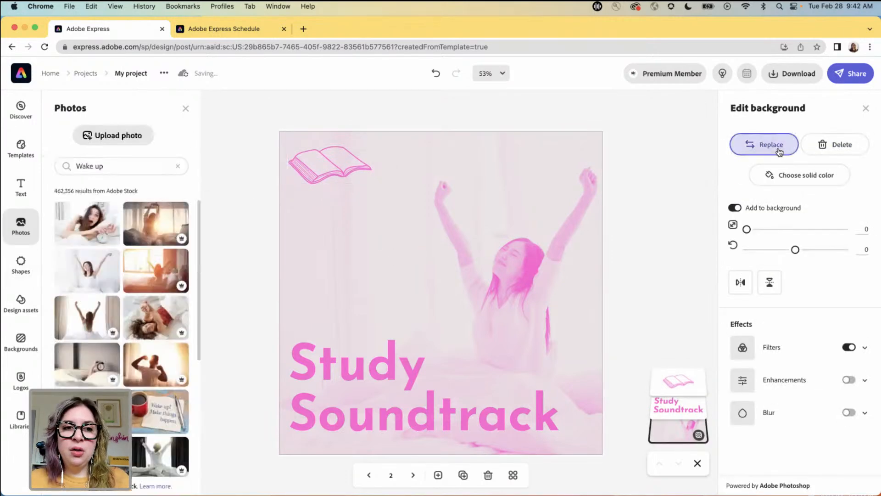
pyautogui.click(136, 165)
pyautogui.press('super+a')
pyautogui.write('stu')
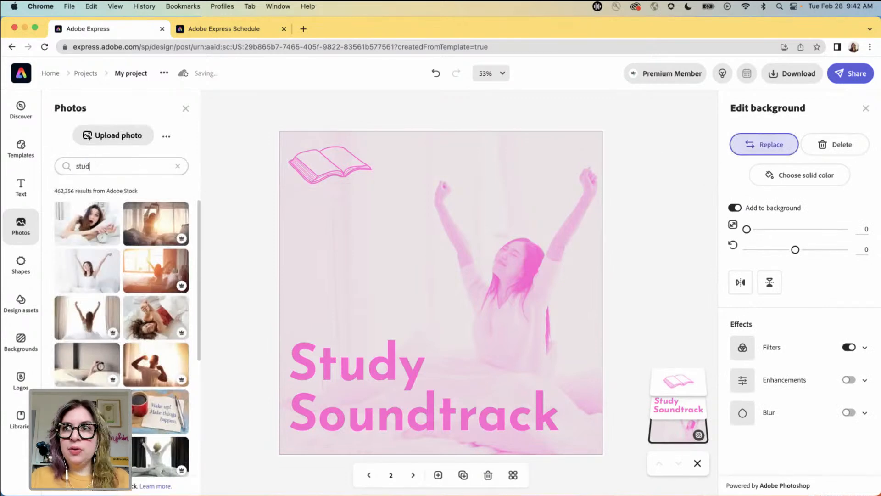
pyautogui.write('dying')
pyautogui.press('Return')
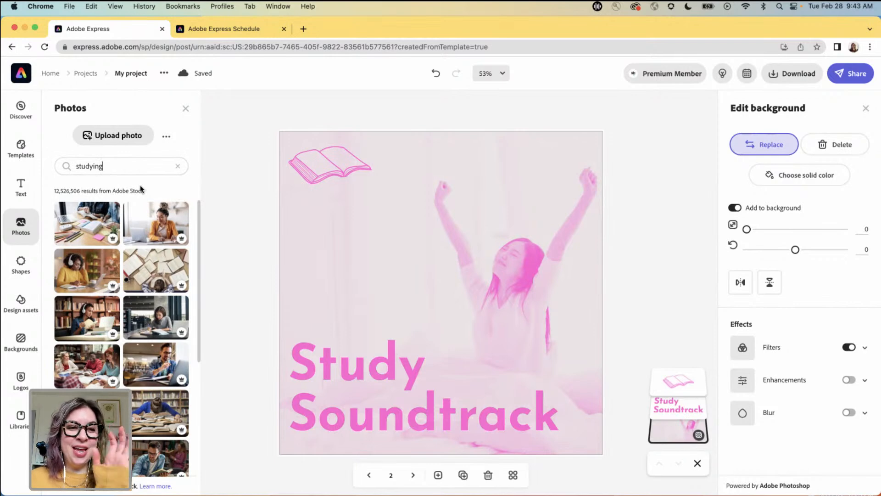
# Step: Search the photos for "meadow", set the wildflowers-at-sunset photo as the background, and shift it slightly left within the cover
pyautogui.tripleClick(132, 166)
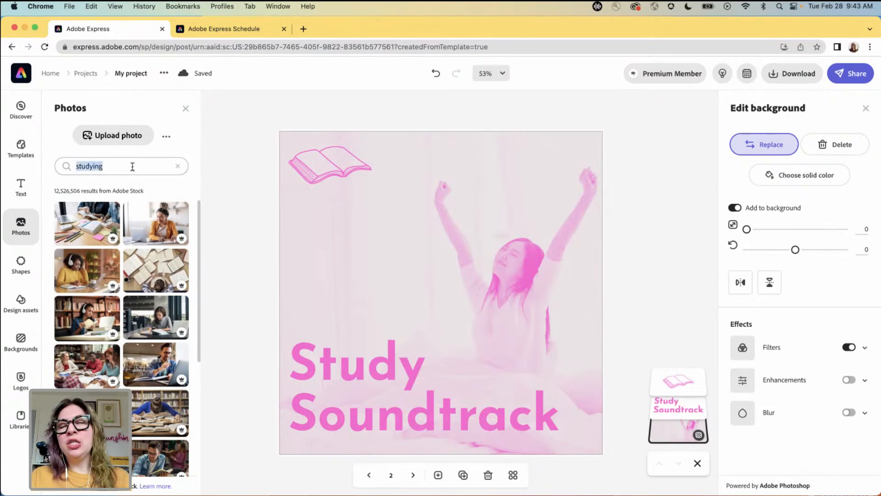
pyautogui.write('meadow')
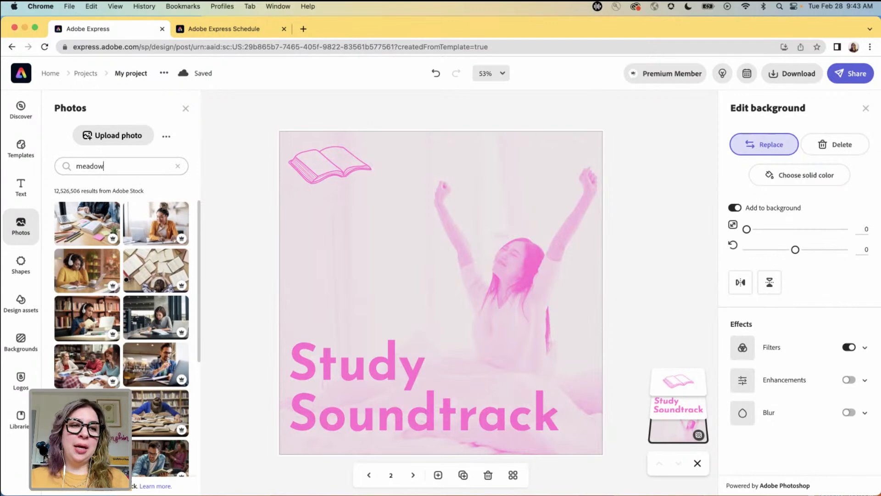
pyautogui.press('Return')
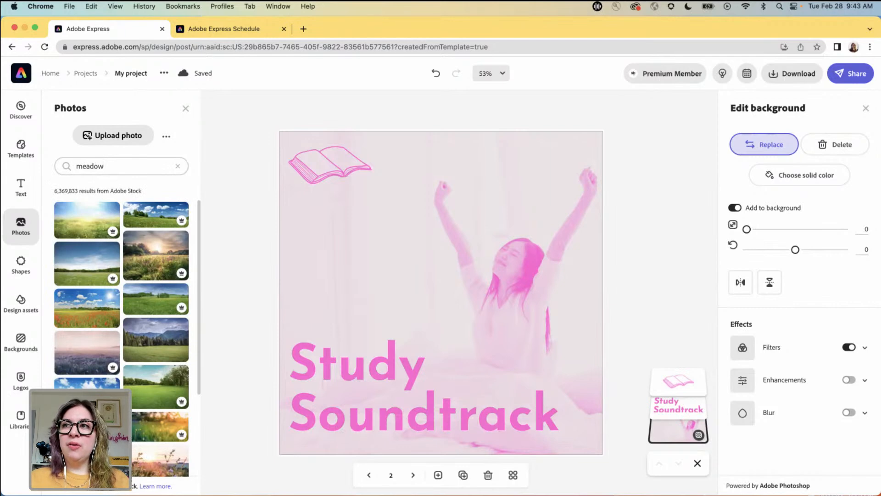
pyautogui.scroll(-3, 137, 278)
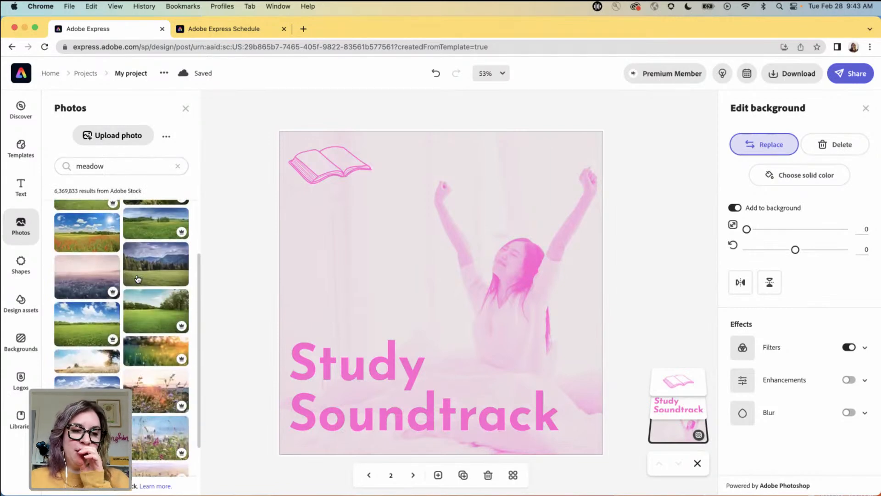
pyautogui.scroll(-2, 137, 278)
pyautogui.scroll(-2, 130, 312)
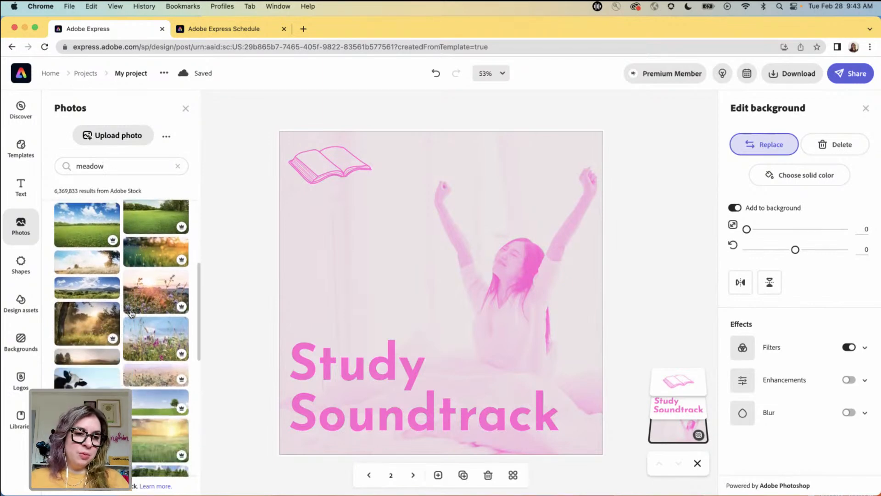
pyautogui.scroll(-3, 131, 313)
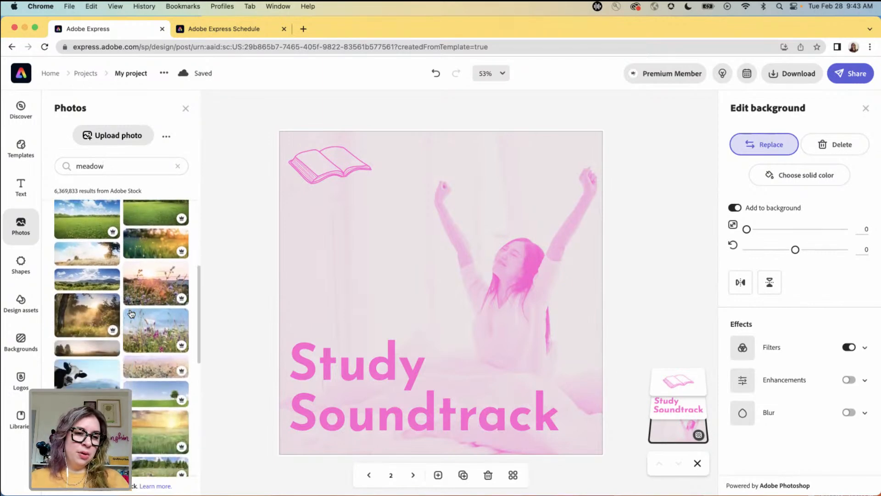
pyautogui.scroll(1, 131, 313)
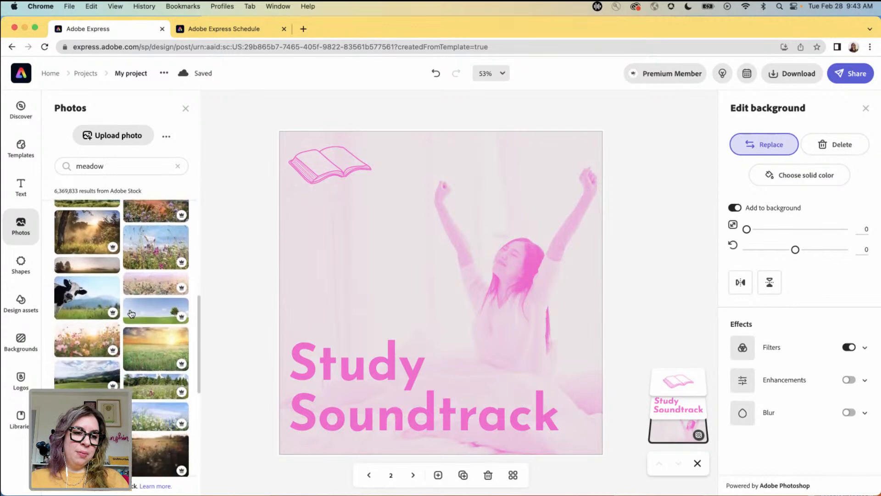
pyautogui.scroll(2, 133, 313)
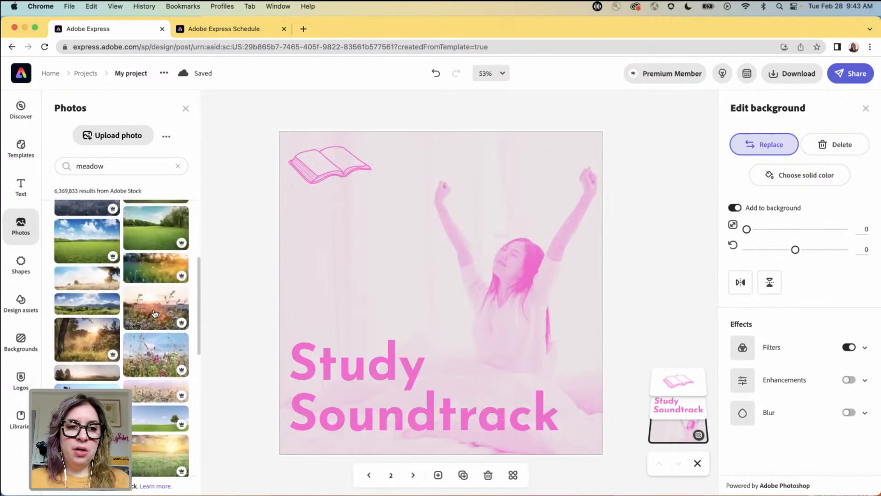
pyautogui.click(154, 313)
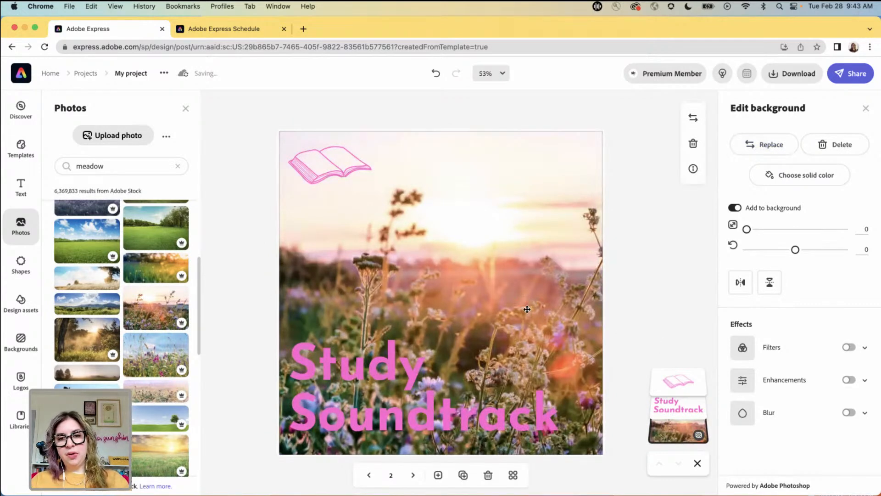
pyautogui.moveTo(521, 308); pyautogui.dragTo(508, 305)
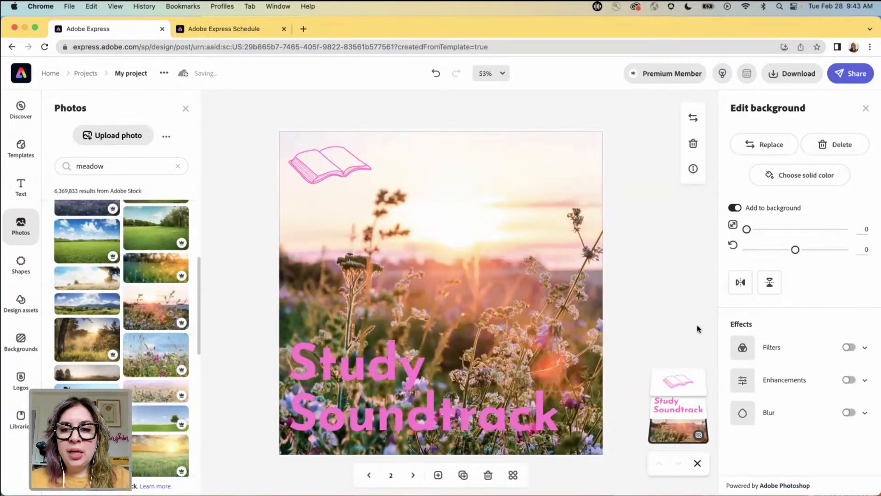
# Step: Apply the Duotone filter to the meadow background and sample the muted presets, from rose and cream through to purple and light blue
pyautogui.click(742, 348)
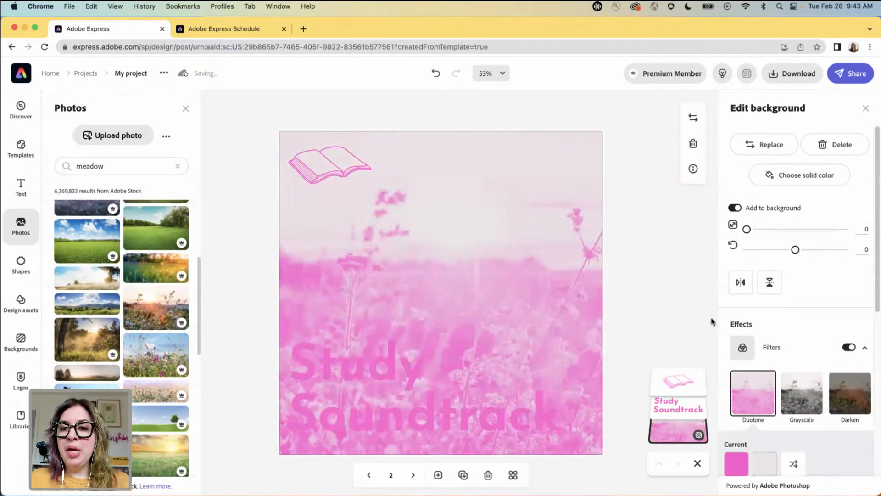
pyautogui.scroll(-4, 745, 316)
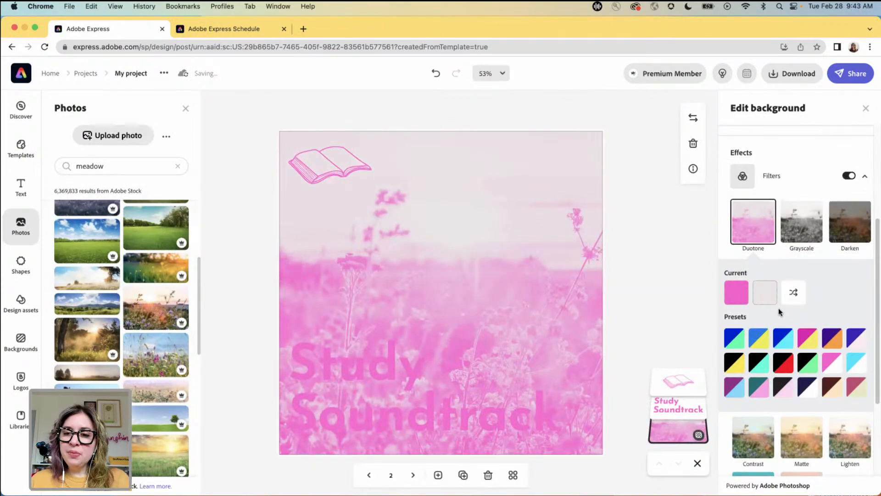
pyautogui.click(856, 391)
pyautogui.click(830, 391)
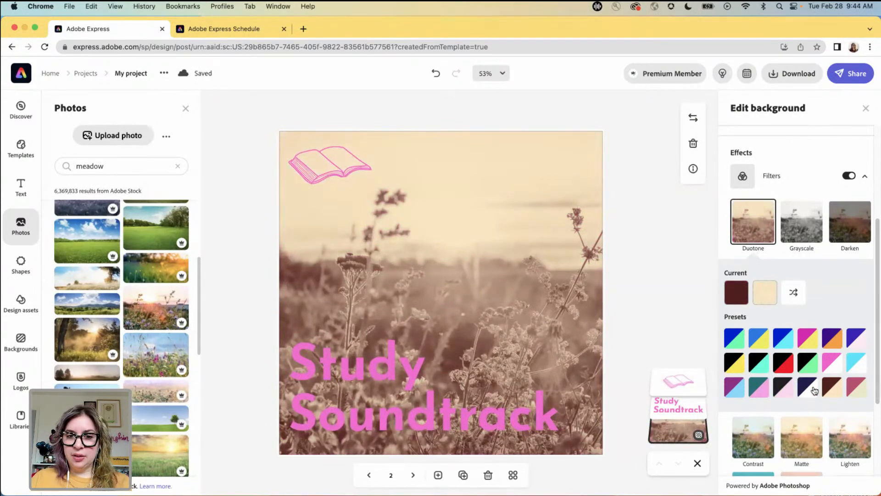
pyautogui.click(814, 391)
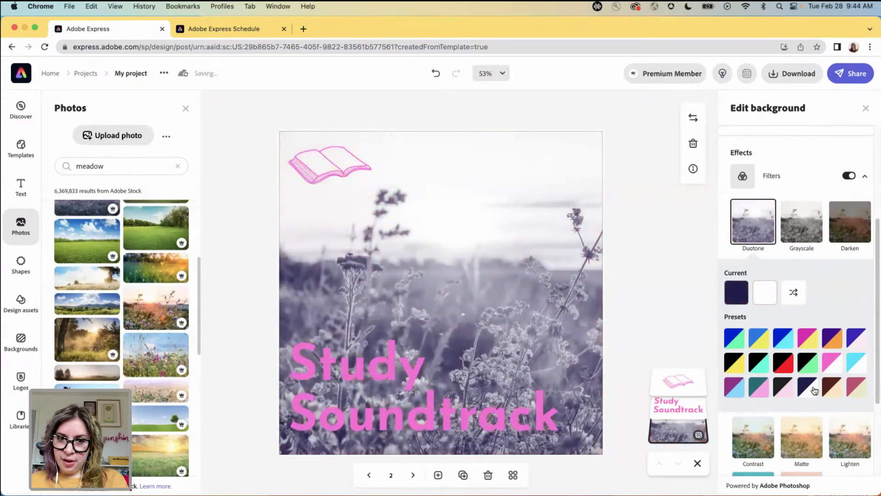
pyautogui.click(781, 393)
pyautogui.click(759, 393)
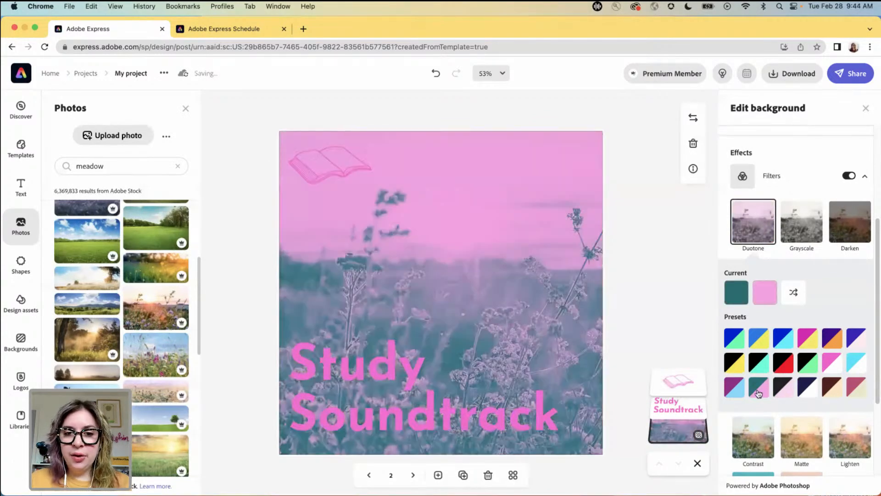
pyautogui.click(736, 390)
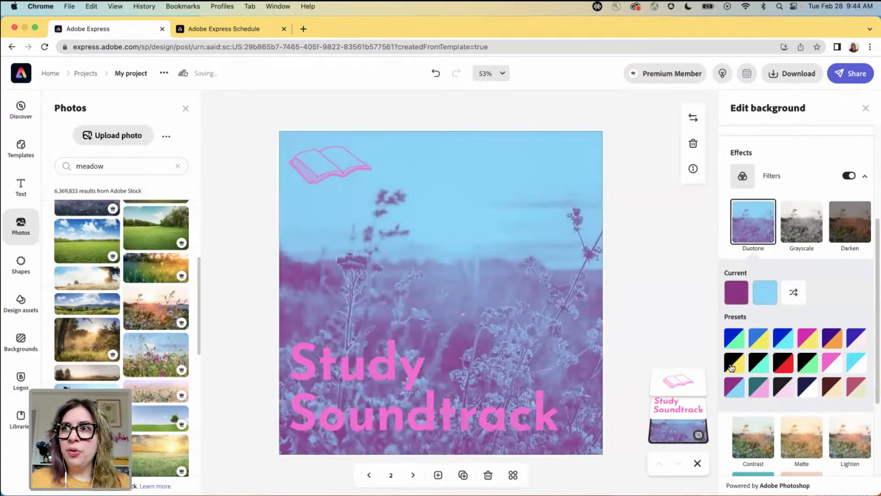
# Step: Try the black-based duotone presets with yellow, mint, red and green, plus the pink-white and light blue-white ones, on the meadow background
pyautogui.click(733, 366)
pyautogui.click(759, 363)
pyautogui.click(783, 363)
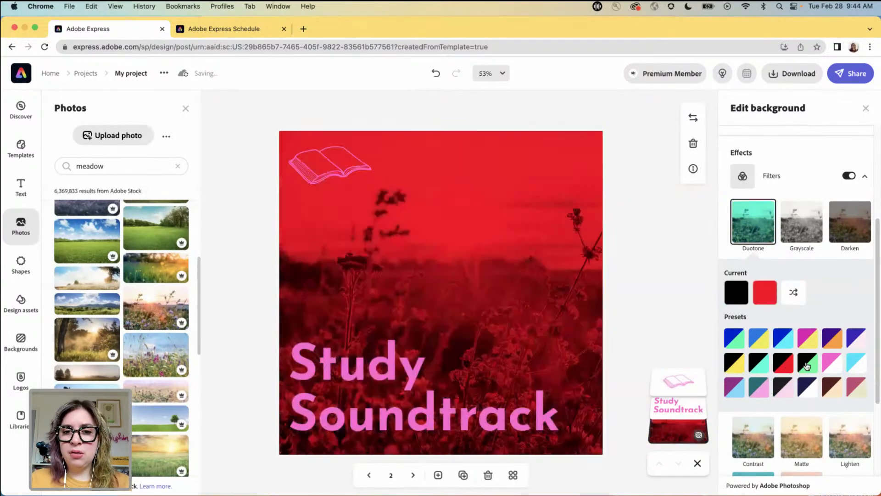
pyautogui.click(808, 364)
pyautogui.click(834, 363)
pyautogui.click(857, 361)
# Step: Compare the remaining bright duotone presets on the meadow background and set it to the blue and yellow combination
pyautogui.click(855, 340)
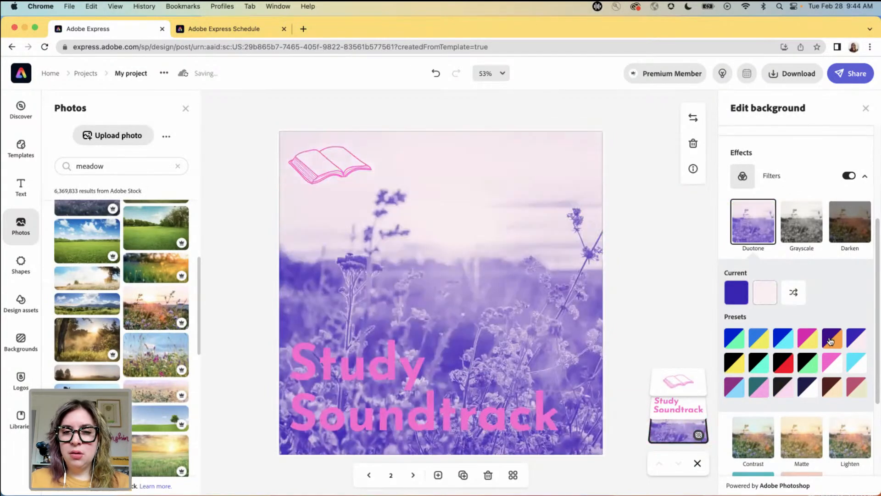
pyautogui.click(831, 340)
pyautogui.click(808, 339)
pyautogui.click(783, 339)
pyautogui.click(757, 341)
pyautogui.click(733, 341)
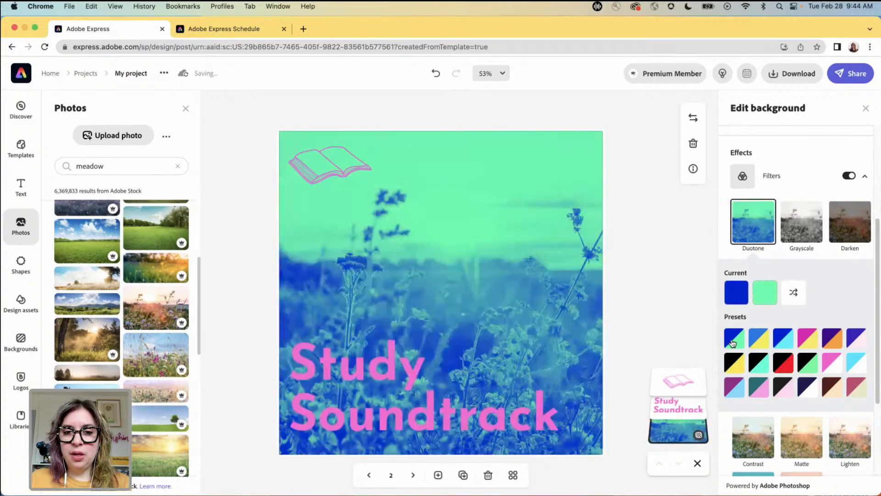
pyautogui.click(756, 344)
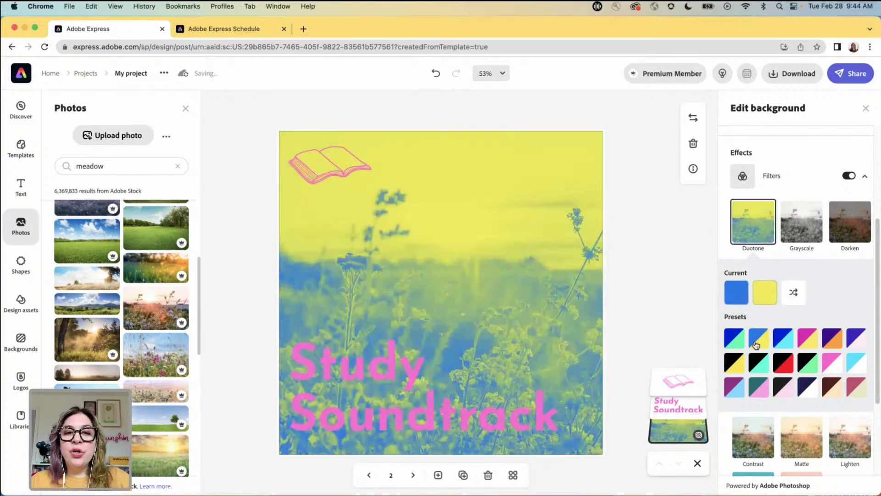
# Step: Compare the blue-yellow and magenta-yellow duotone presets on the meadow background and apply the violet and pale pink one
pyautogui.click(813, 340)
pyautogui.click(756, 340)
pyautogui.click(808, 339)
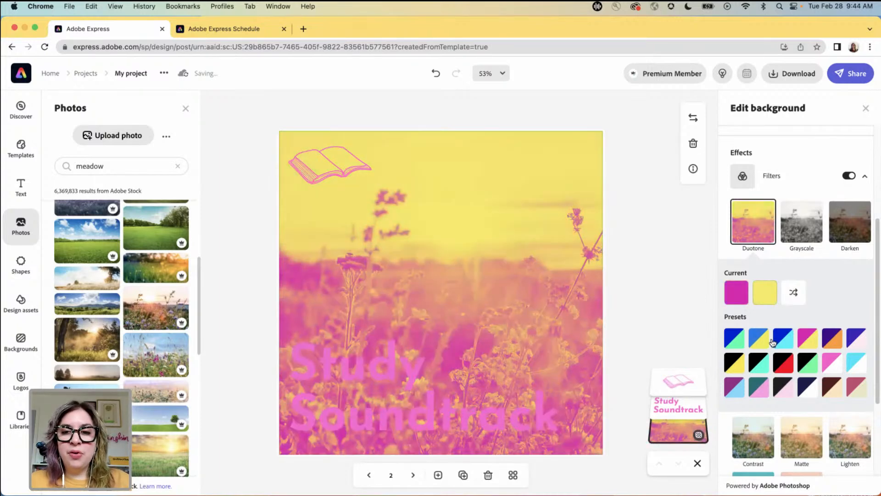
pyautogui.click(758, 343)
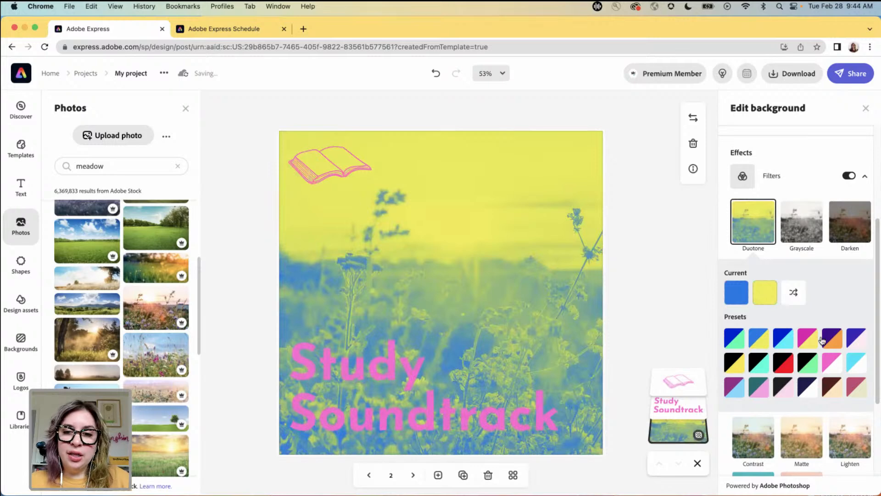
pyautogui.click(856, 342)
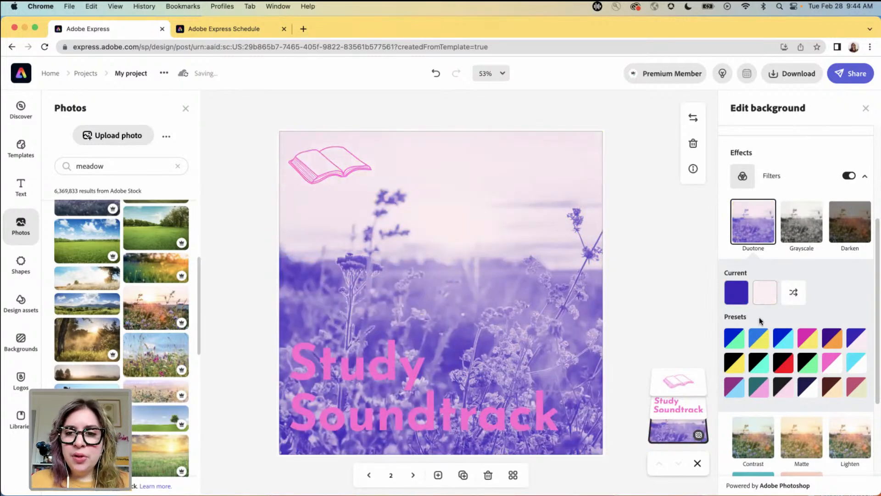
# Step: Try the dark grey brand colour for the duotone shadows, and set them to the deep purple #4D0E9D
pyautogui.click(736, 293)
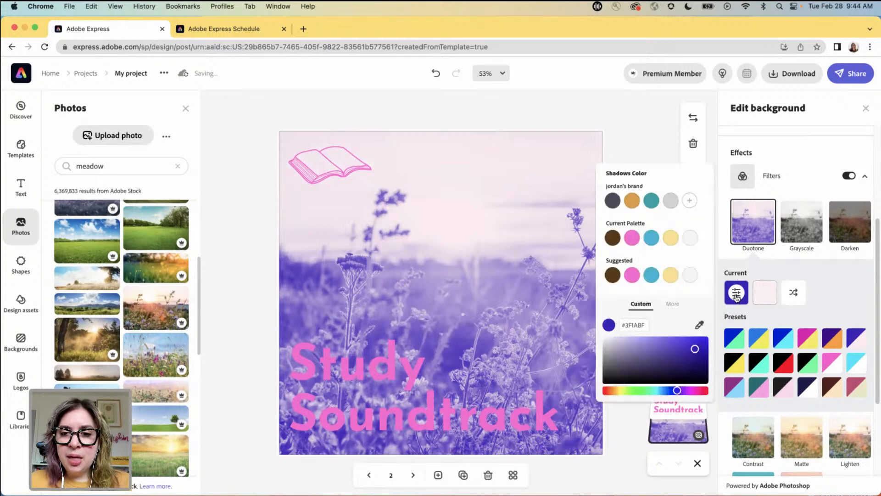
pyautogui.click(612, 201)
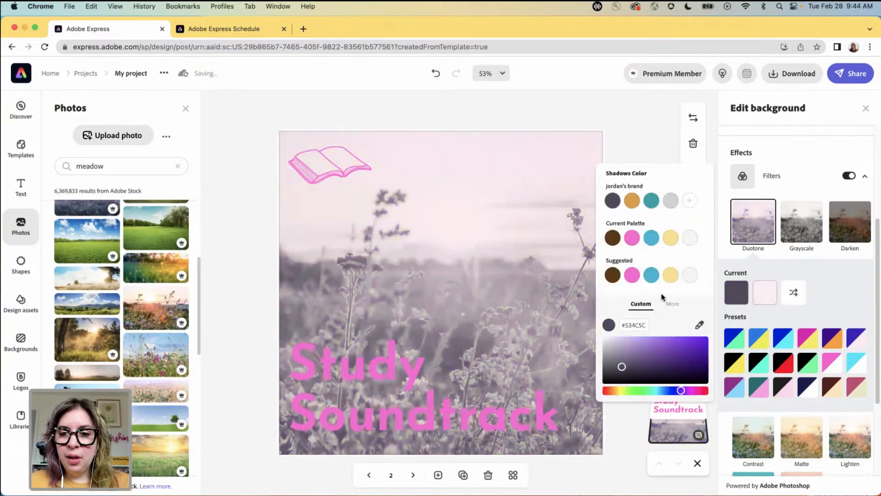
pyautogui.click(683, 353)
pyautogui.moveTo(684, 355); pyautogui.dragTo(699, 357)
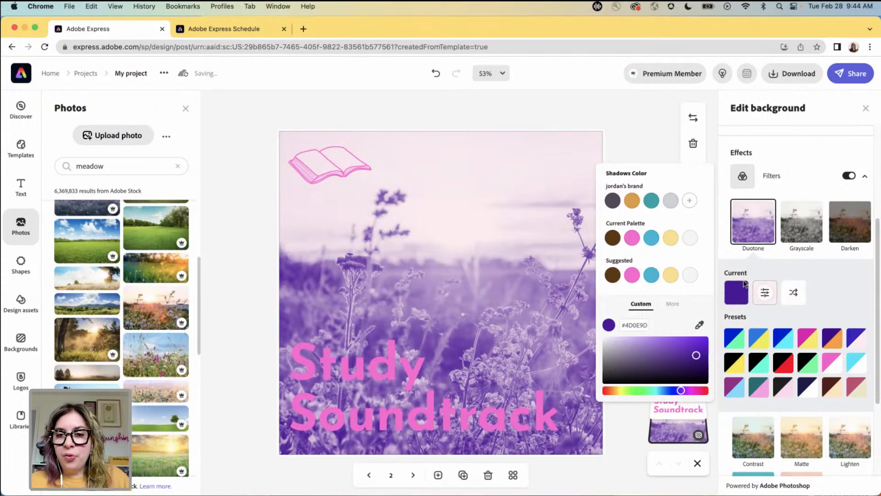
# Step: Try yellow and light blue for the duotone highlights, and set them to the pale pink #FBD5DF
pyautogui.click(765, 292)
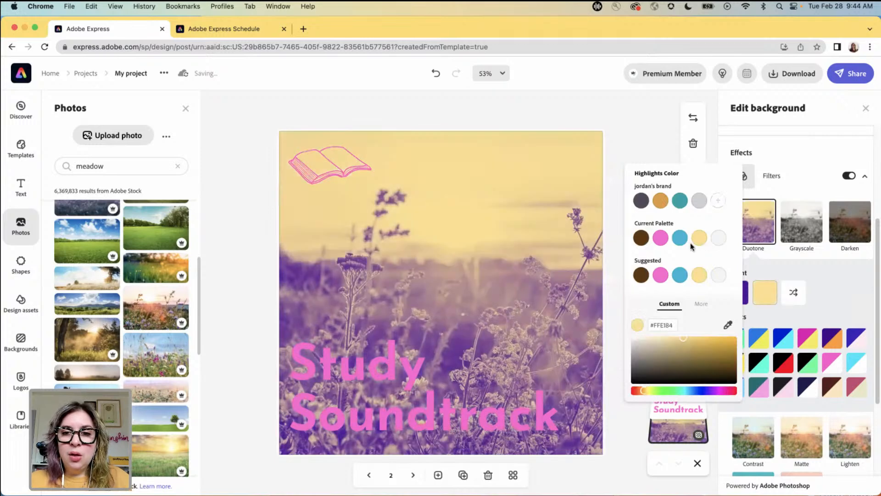
pyautogui.click(680, 275)
pyautogui.moveTo(724, 352); pyautogui.dragTo(641, 341)
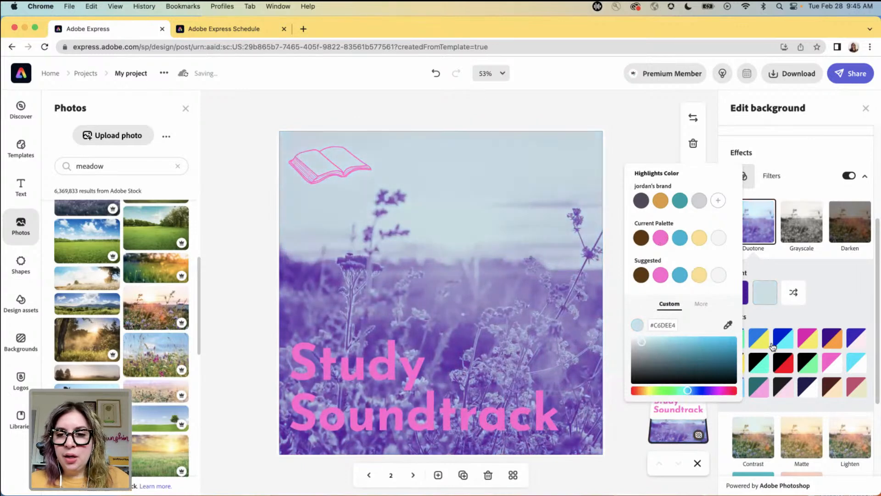
pyautogui.moveTo(688, 390); pyautogui.dragTo(734, 391)
pyautogui.moveTo(647, 347)
pyautogui.mouseDown()
pyautogui.moveTo(657, 332)
pyautogui.moveTo(647, 337)
pyautogui.moveTo(649, 327)
pyautogui.moveTo(648, 336)
pyautogui.mouseUp()
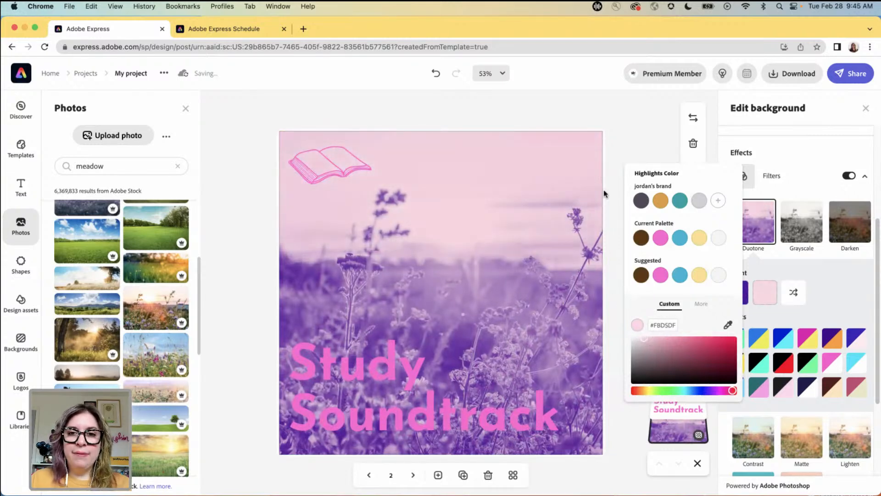
pyautogui.click(618, 151)
# Step: Try yellow, blue and dark purple on the book icon, and recolour it with the lilac #C092C9 sampled from the meadow
pyautogui.click(339, 159)
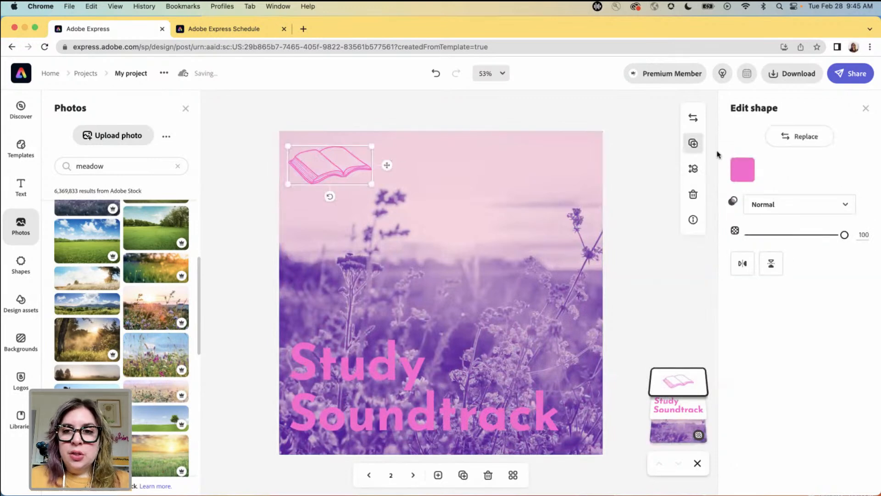
pyautogui.click(743, 171)
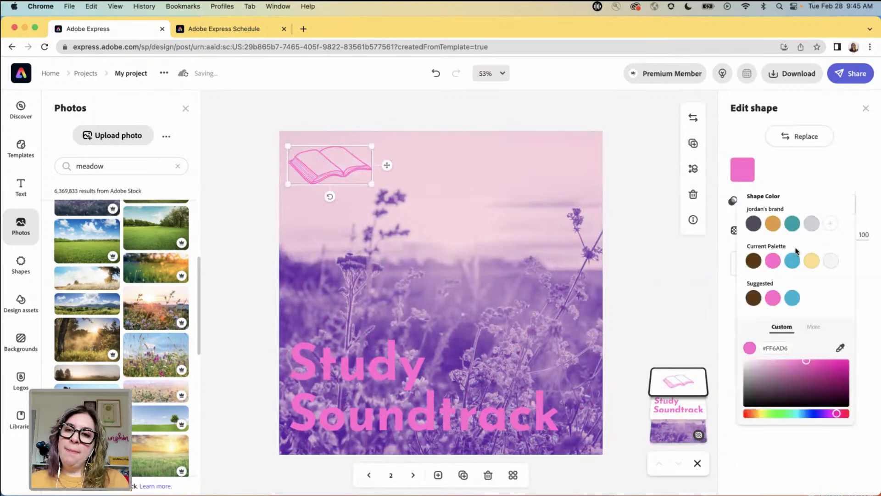
pyautogui.click(809, 262)
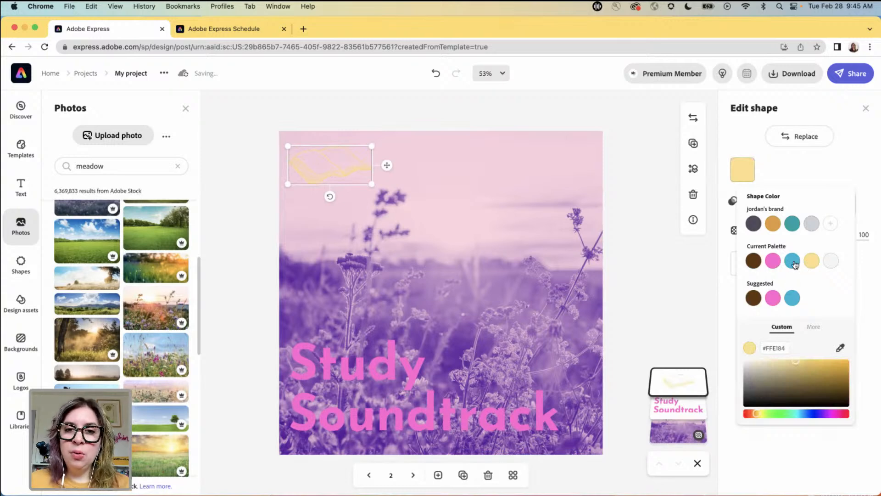
pyautogui.click(794, 263)
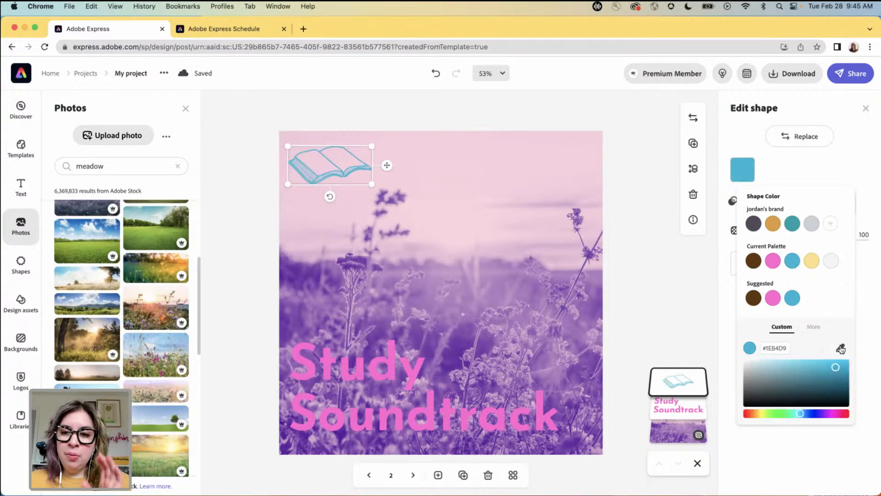
pyautogui.click(351, 268)
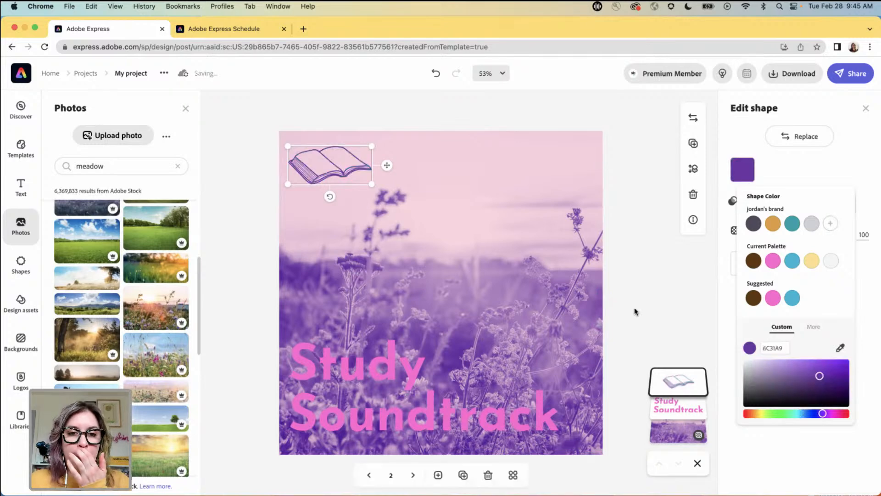
pyautogui.click(840, 347)
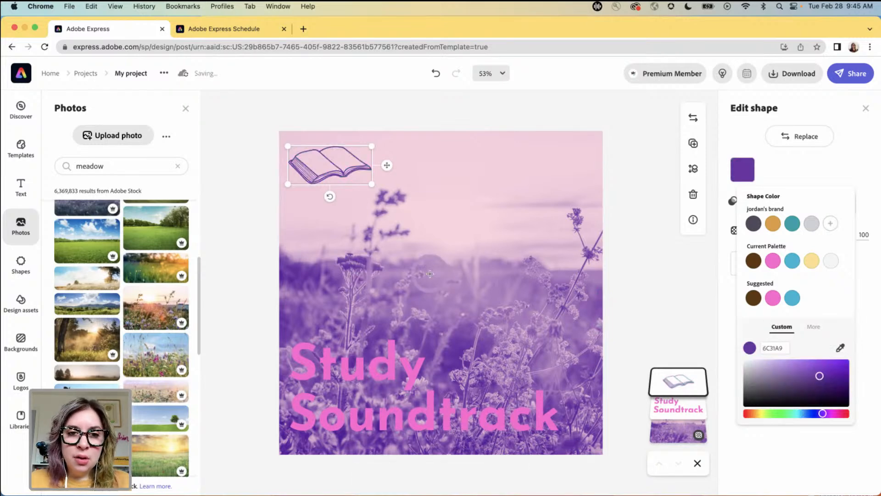
pyautogui.click(430, 274)
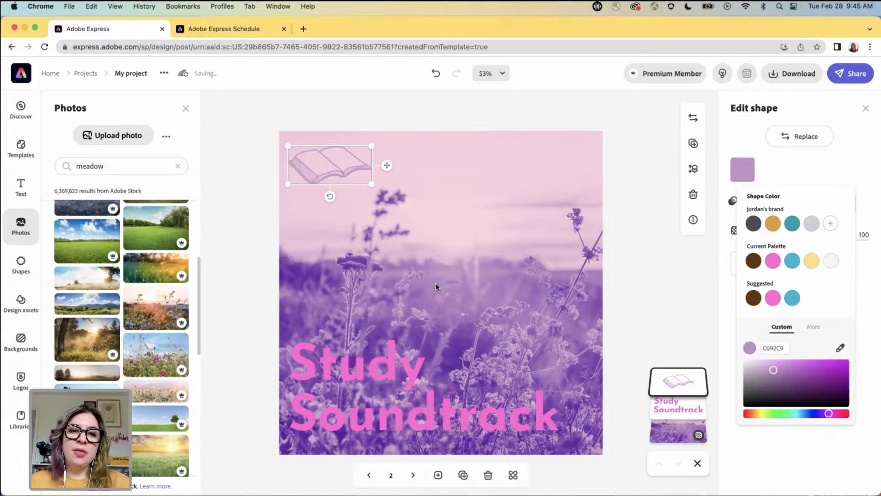
# Step: Browse the full font recommendations for the "Study Soundtrack" title and try the striped block-letter font
pyautogui.click(387, 365)
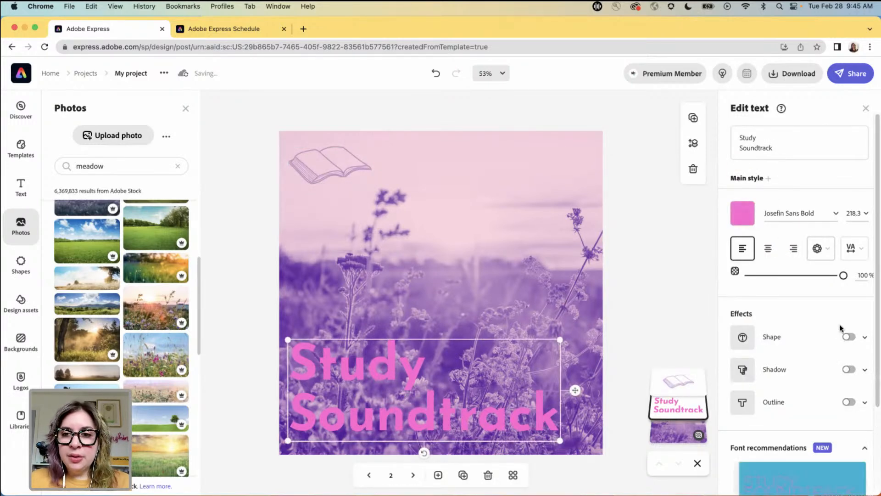
pyautogui.scroll(-5, 844, 338)
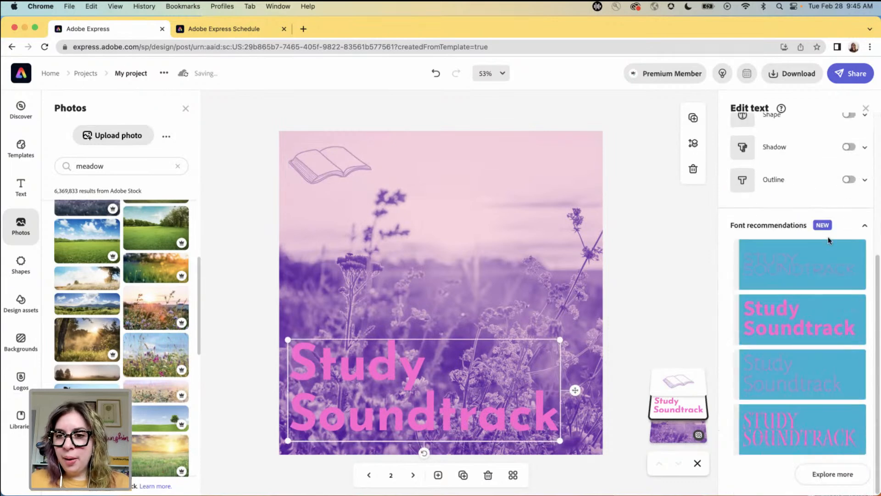
pyautogui.click(832, 474)
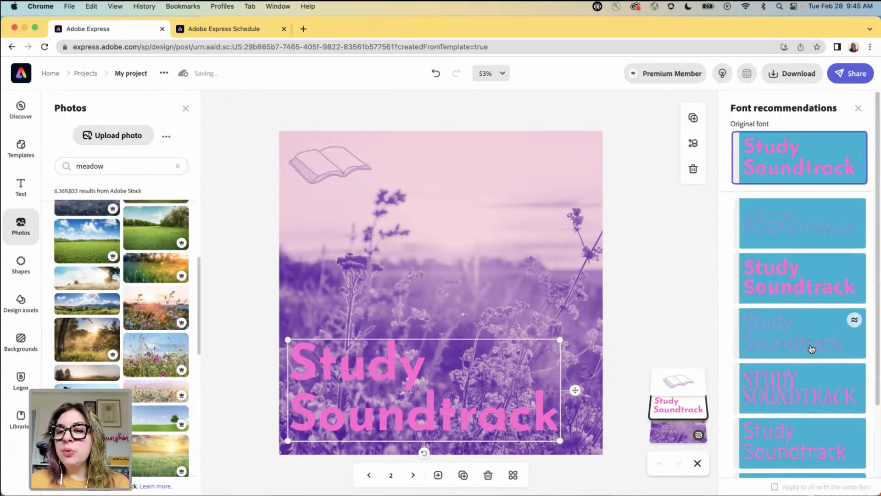
pyautogui.scroll(-3, 802, 338)
pyautogui.scroll(-5, 803, 338)
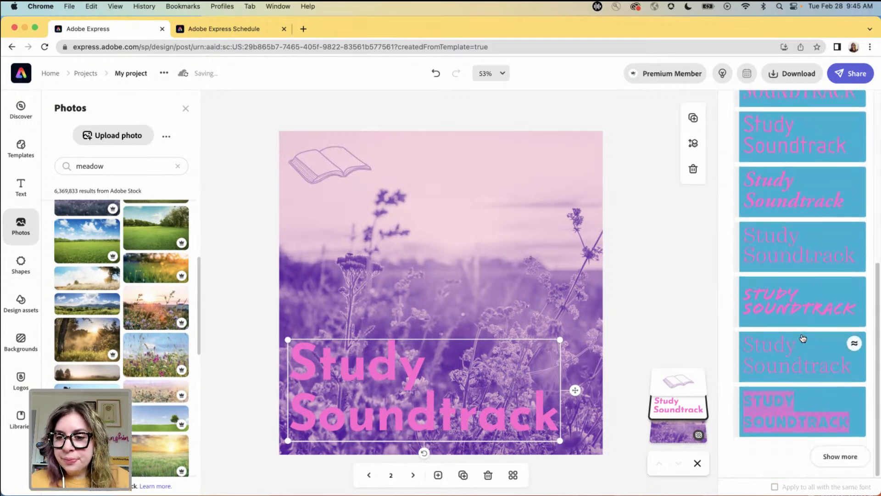
pyautogui.click(785, 411)
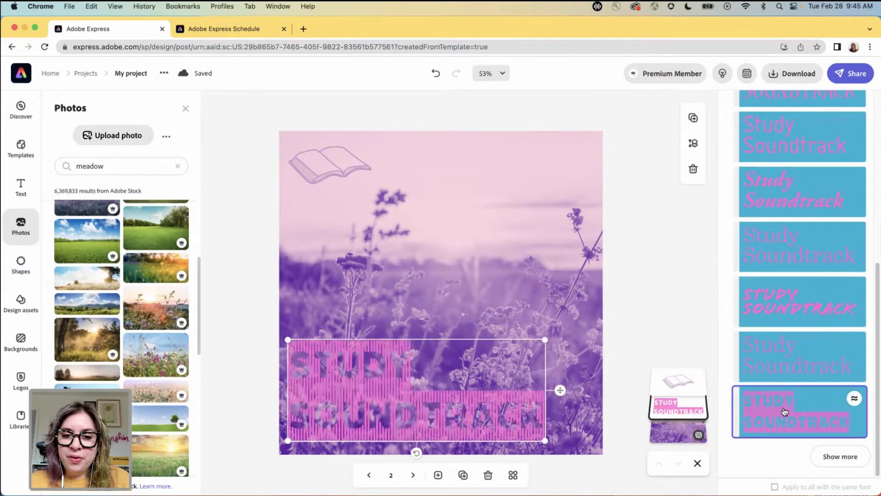
# Step: Load more font recommendations, try the script and condensed styles on the title, and set it in Yantramanav Thin
pyautogui.click(836, 456)
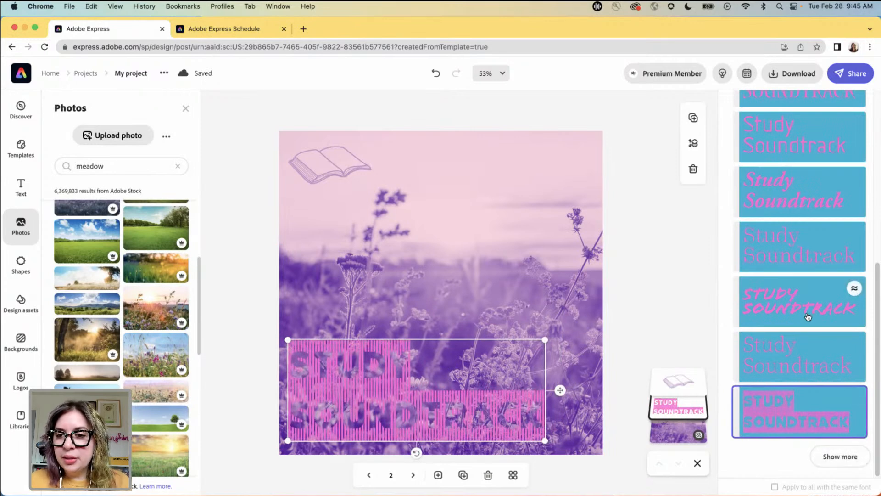
pyautogui.scroll(-7, 811, 326)
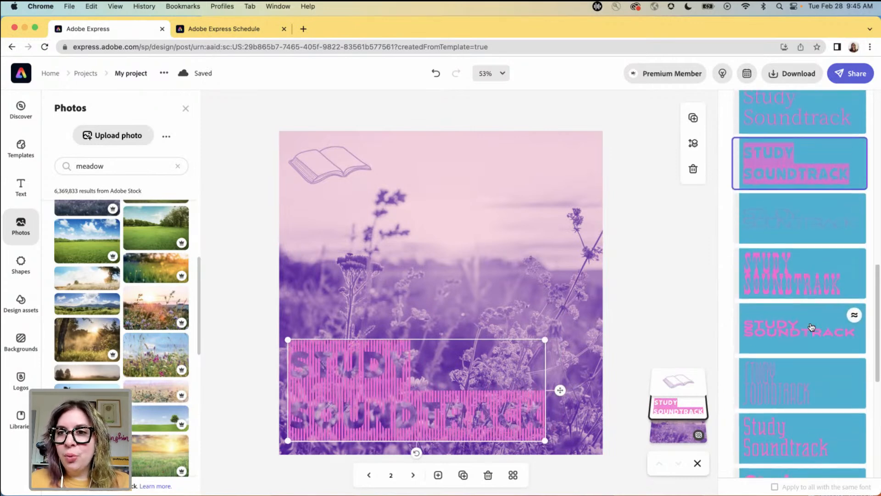
pyautogui.scroll(-3, 811, 327)
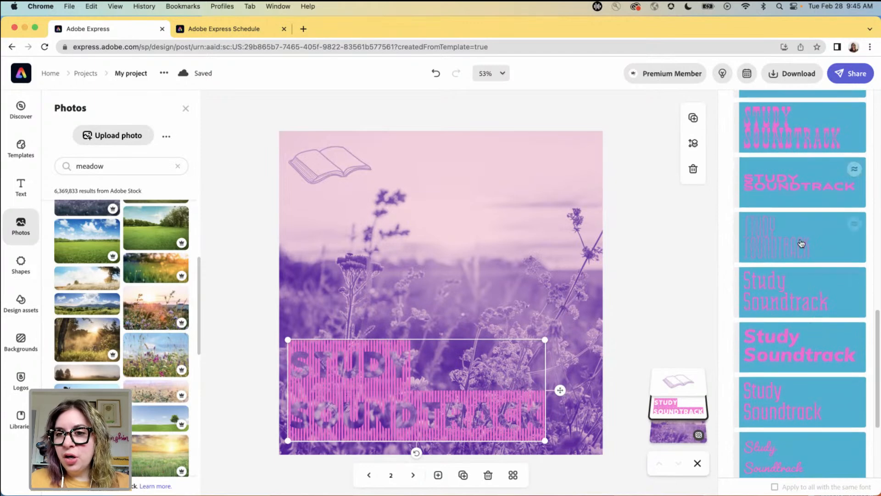
pyautogui.scroll(-4, 795, 204)
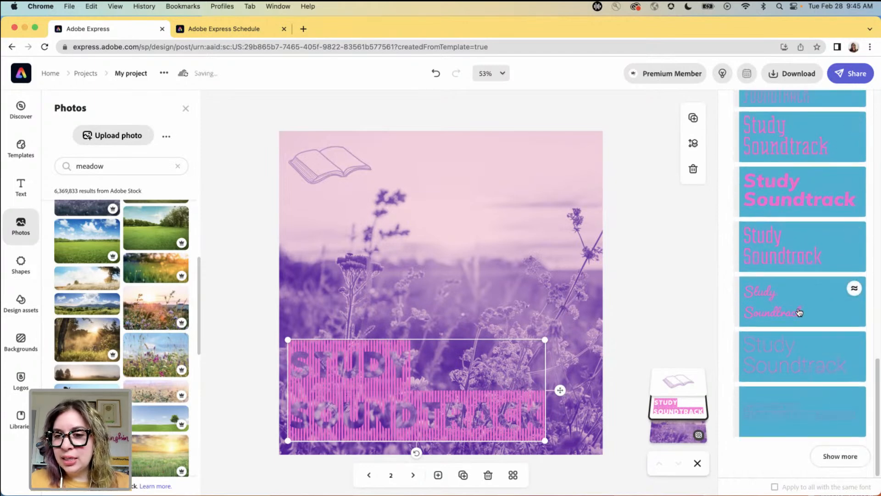
pyautogui.click(799, 312)
pyautogui.click(797, 357)
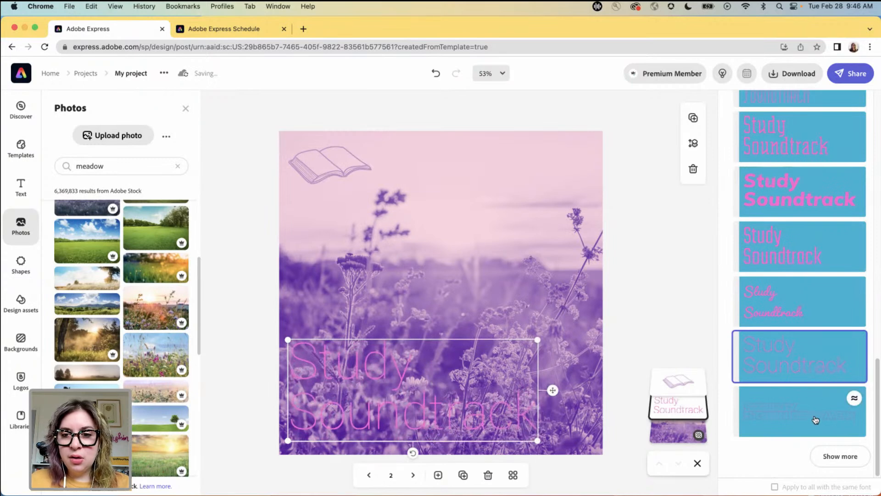
pyautogui.click(792, 138)
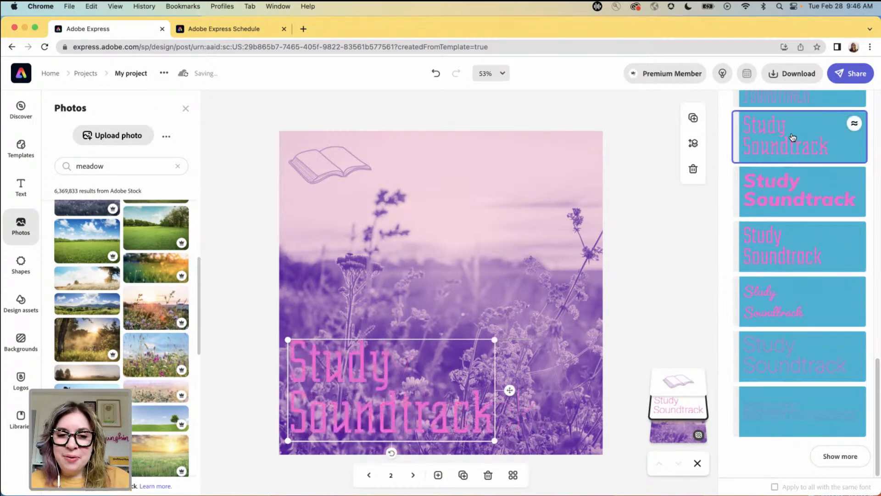
pyautogui.click(808, 360)
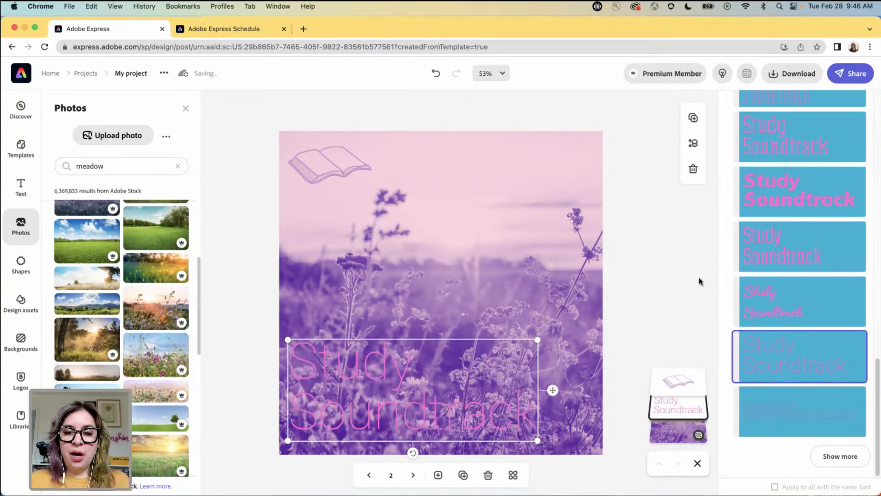
pyautogui.click(667, 296)
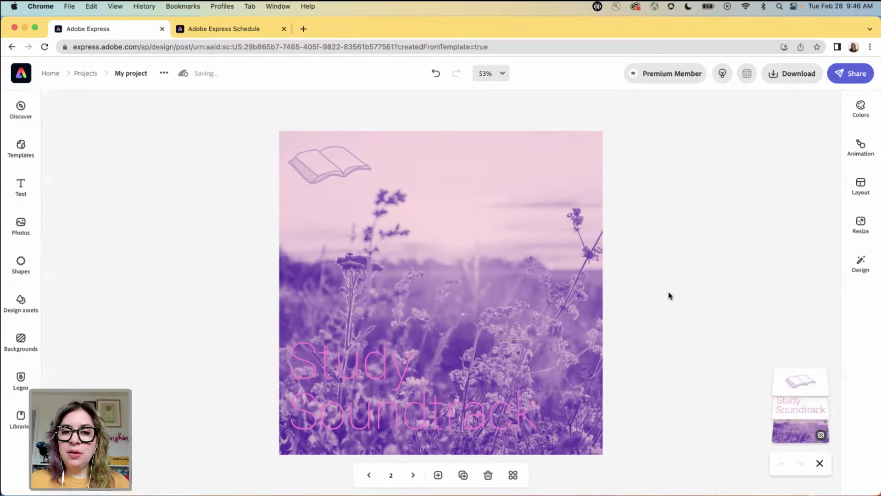
# Step: Recolour the "Study Soundtrack" title with the lilac #C092C9 from the current palette
pyautogui.click(396, 370)
pyautogui.click(742, 213)
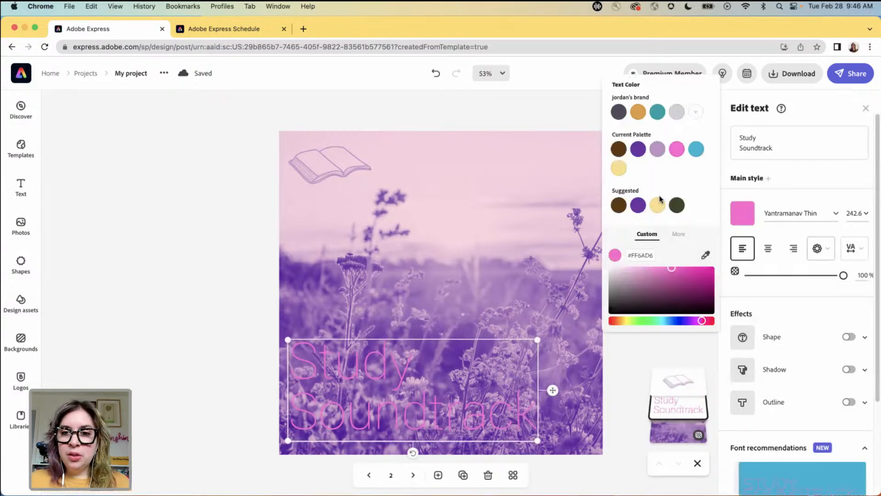
pyautogui.click(657, 149)
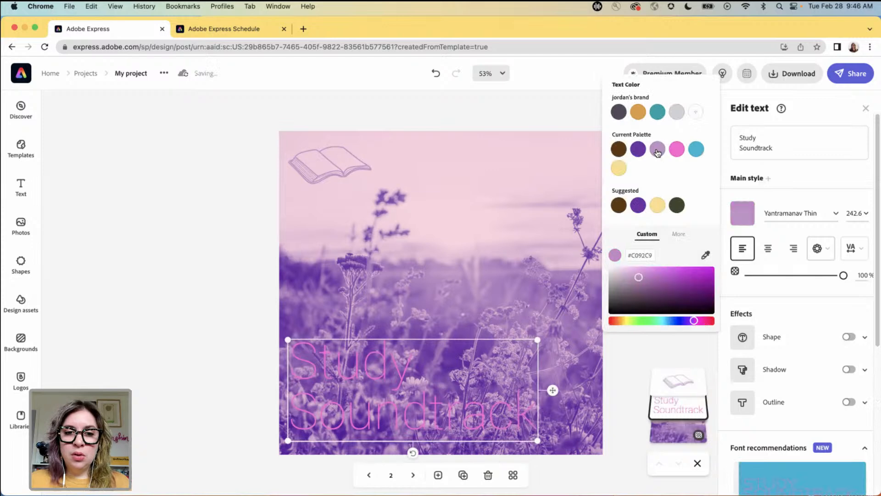
pyautogui.click(181, 297)
# Step: Add a basic square and stretch it into a full-width band across the bottom of the cover, behind no other adjustments in height than the title area
pyautogui.click(21, 260)
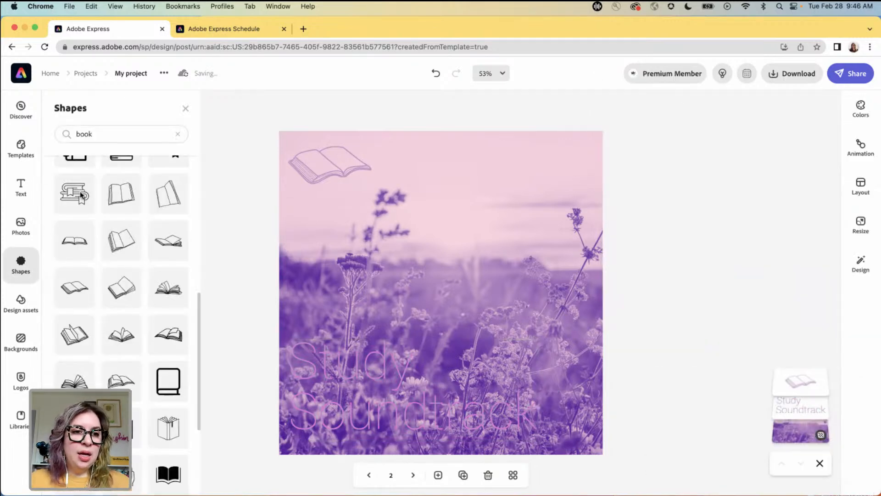
pyautogui.click(175, 135)
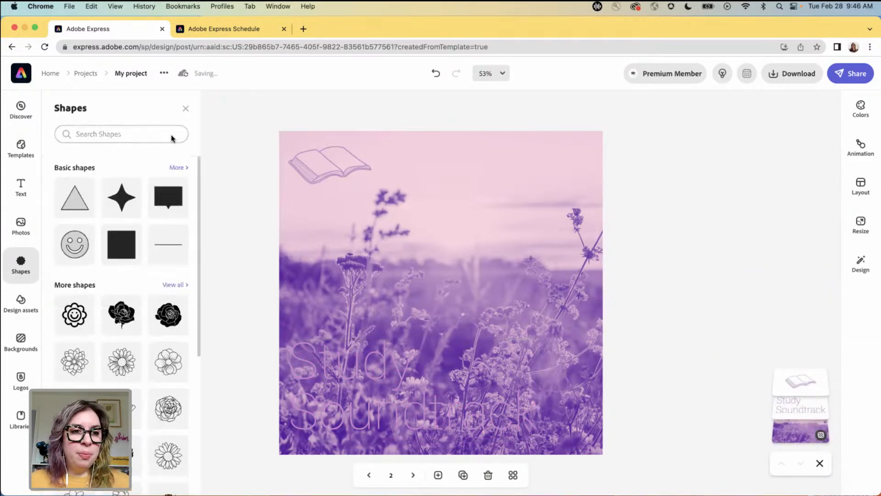
pyautogui.click(126, 237)
pyautogui.click(387, 259)
pyautogui.moveTo(397, 254); pyautogui.dragTo(334, 372)
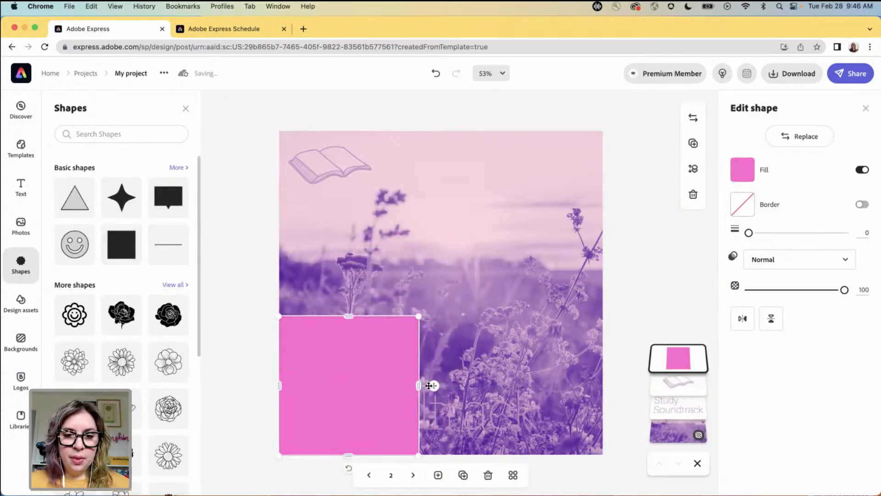
pyautogui.moveTo(415, 386); pyautogui.dragTo(592, 385)
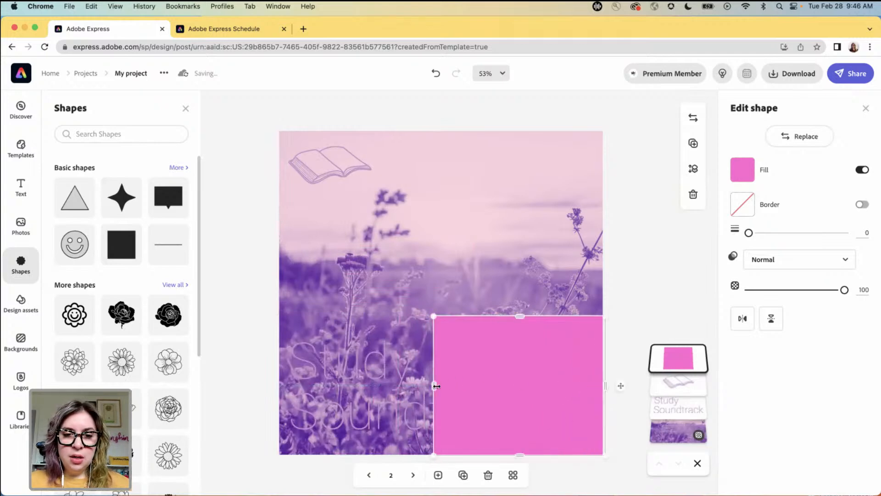
pyautogui.moveTo(435, 386); pyautogui.dragTo(278, 386)
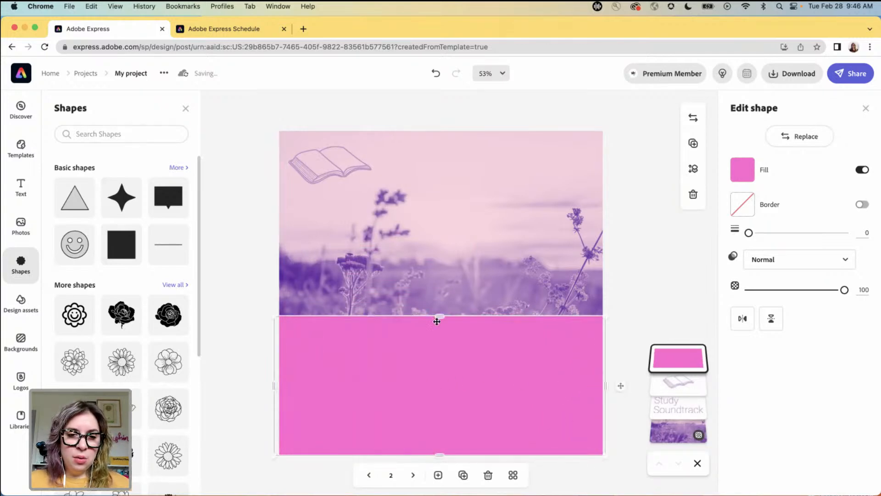
pyautogui.moveTo(439, 317); pyautogui.dragTo(439, 325)
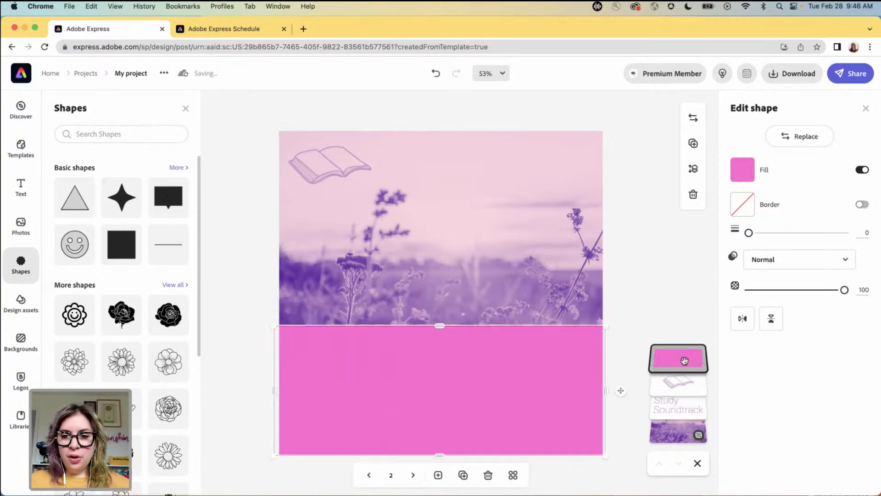
# Step: Move the pink band behind the "Study Soundtrack" title, nudge the title slightly lower, and lower the band's upper edge a little
pyautogui.moveTo(683, 389); pyautogui.dragTo(679, 409)
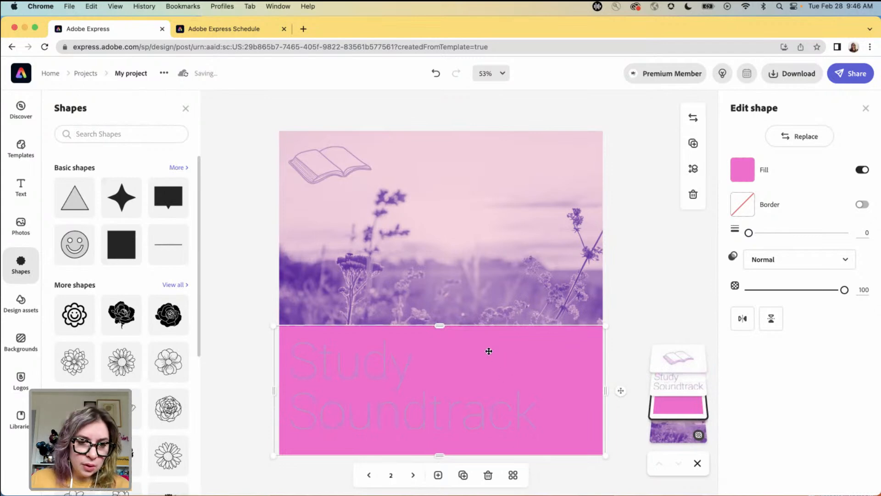
pyautogui.click(338, 367)
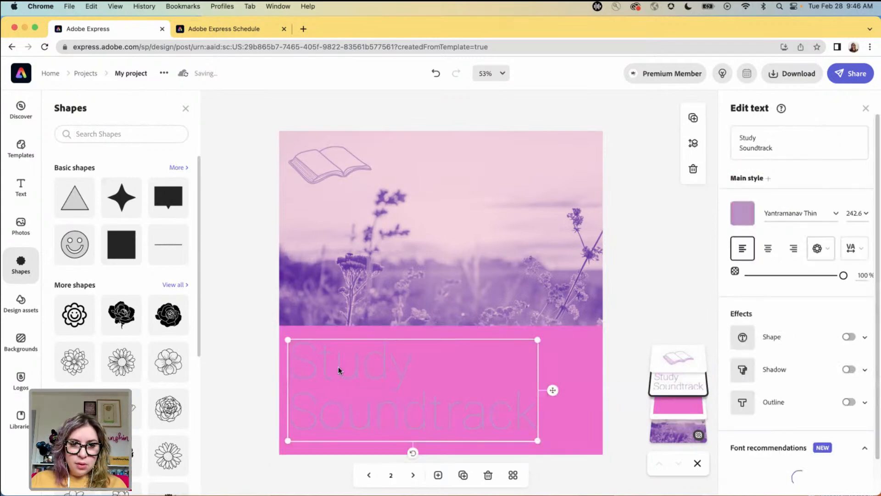
pyautogui.click(479, 326)
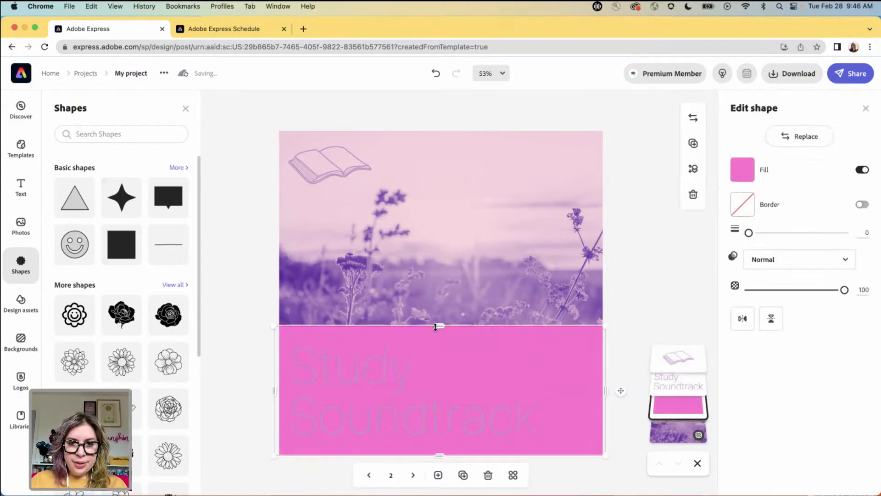
pyautogui.moveTo(439, 326); pyautogui.dragTo(451, 332)
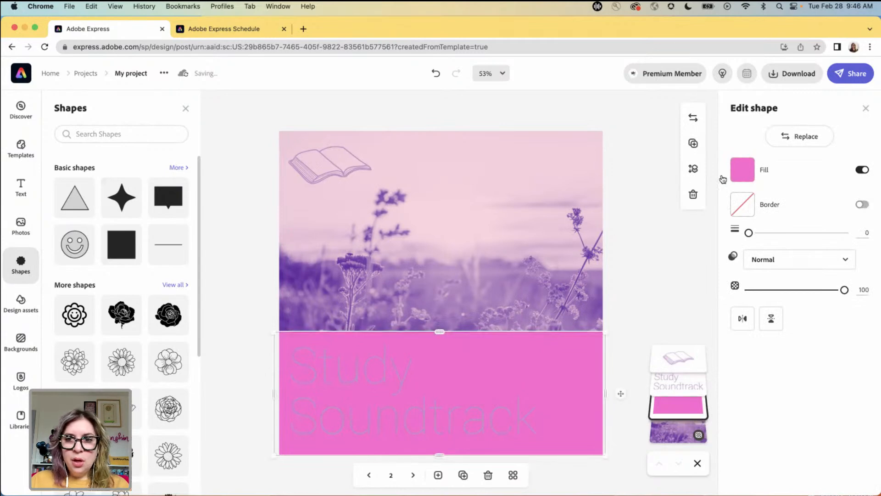
# Step: Try a white #FFFFFF fill on the band behind the title, with its opacity reduced to 66
pyautogui.click(742, 169)
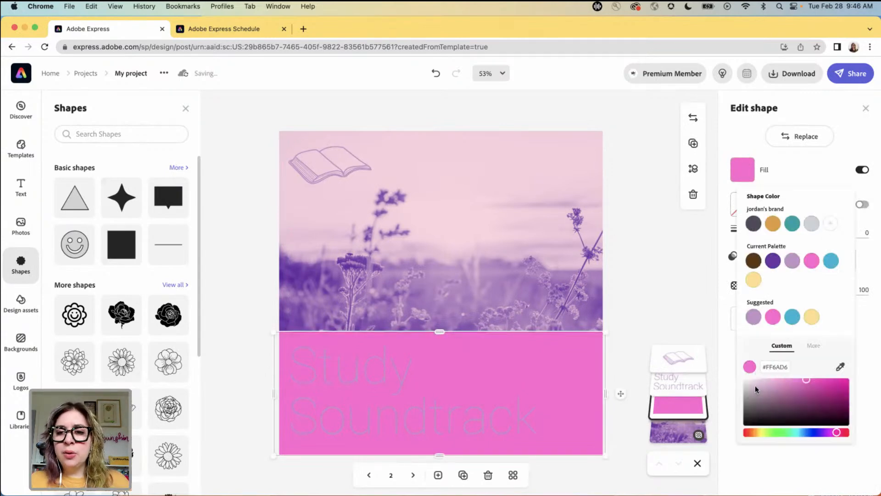
pyautogui.moveTo(755, 385); pyautogui.dragTo(736, 371)
pyautogui.click(663, 287)
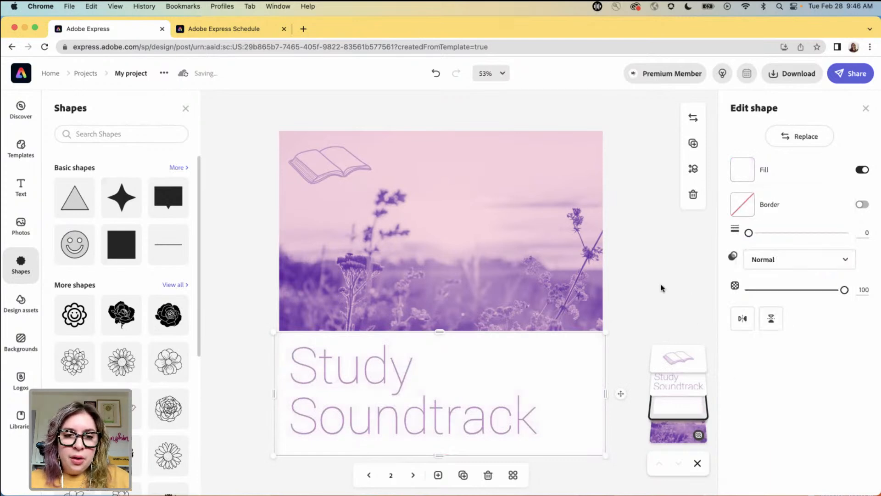
pyautogui.click(661, 287)
pyautogui.click(567, 356)
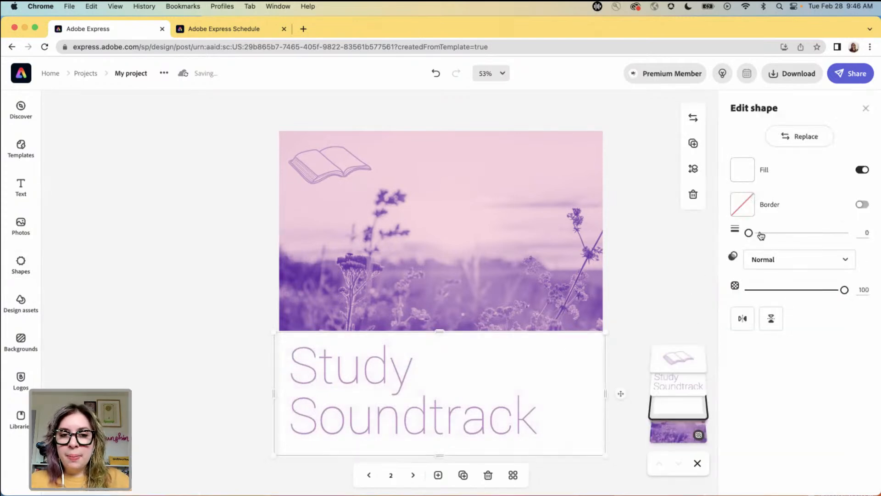
pyautogui.moveTo(844, 294); pyautogui.dragTo(813, 300)
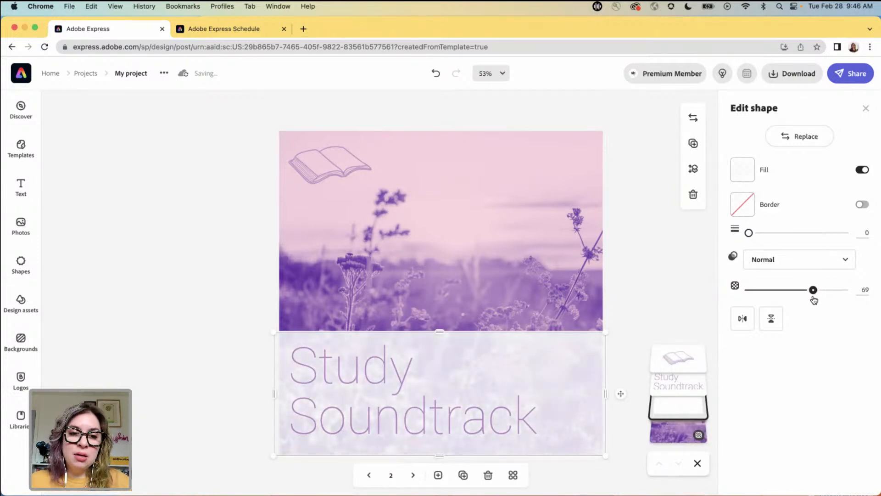
pyautogui.click(668, 290)
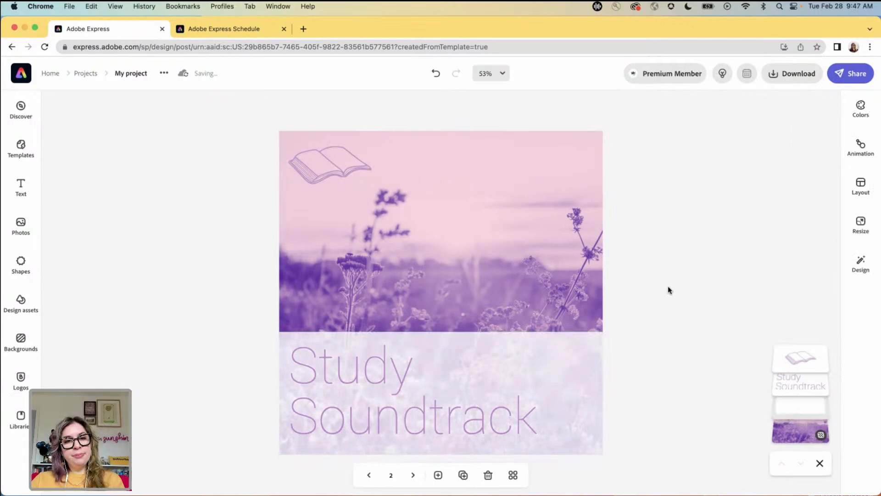
# Step: Try the dark brand colour #534C5C on the band behind the title, with its opacity reduced to 34
pyautogui.click(584, 356)
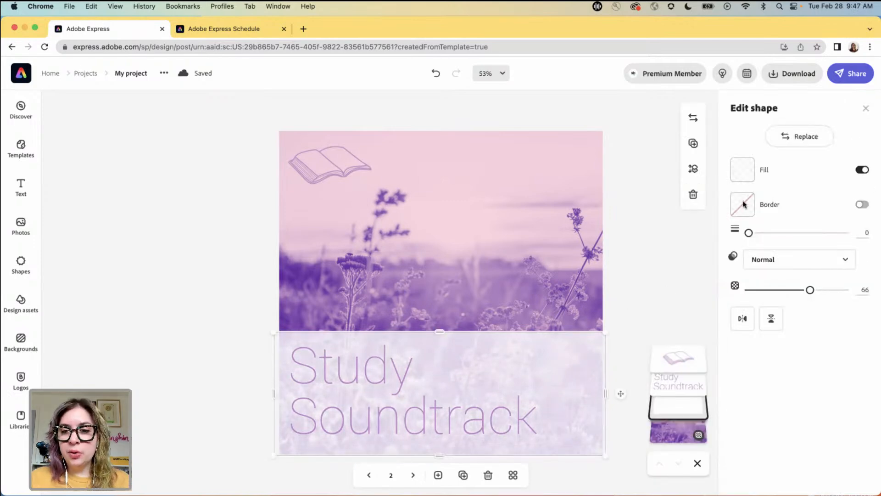
pyautogui.click(742, 175)
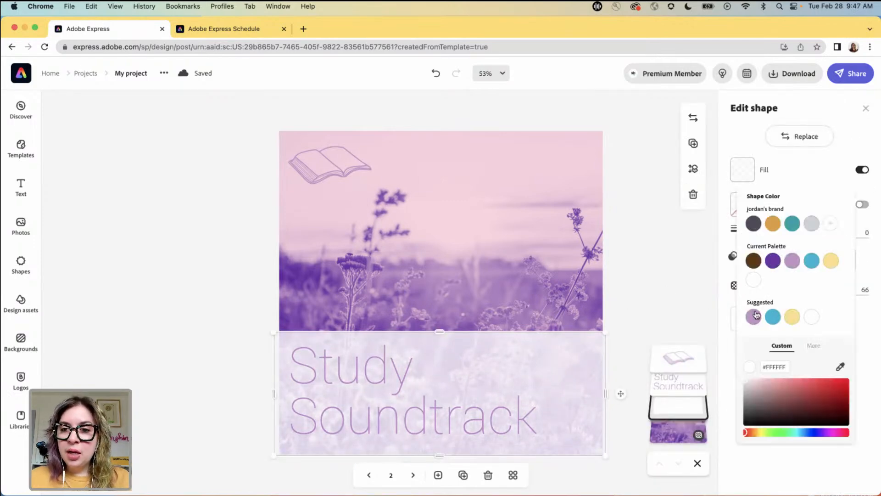
pyautogui.click(753, 224)
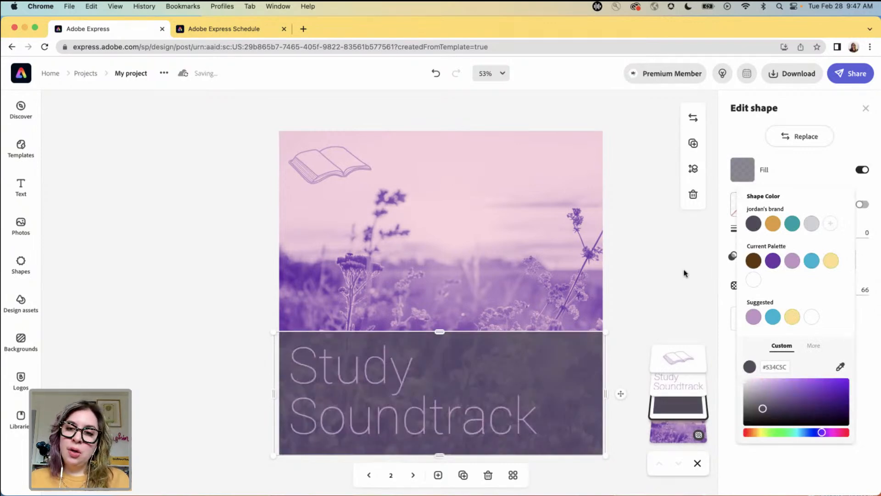
pyautogui.click(722, 297)
pyautogui.moveTo(808, 296); pyautogui.dragTo(780, 296)
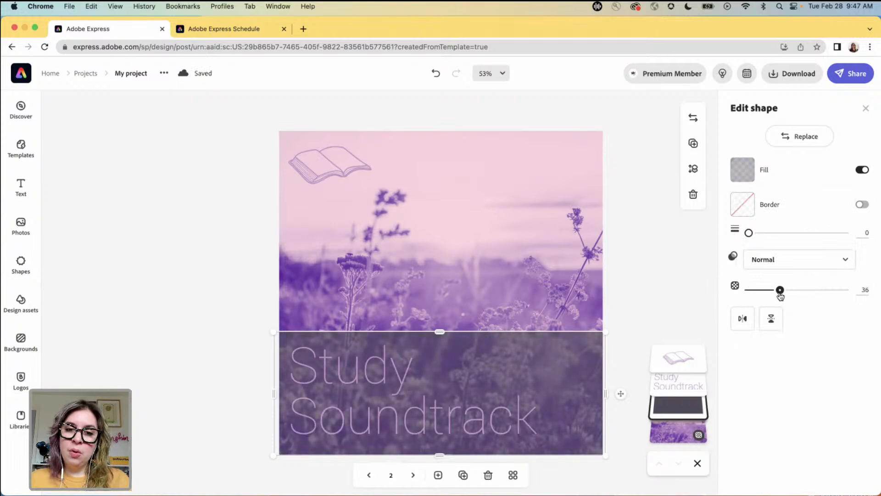
pyautogui.click(668, 288)
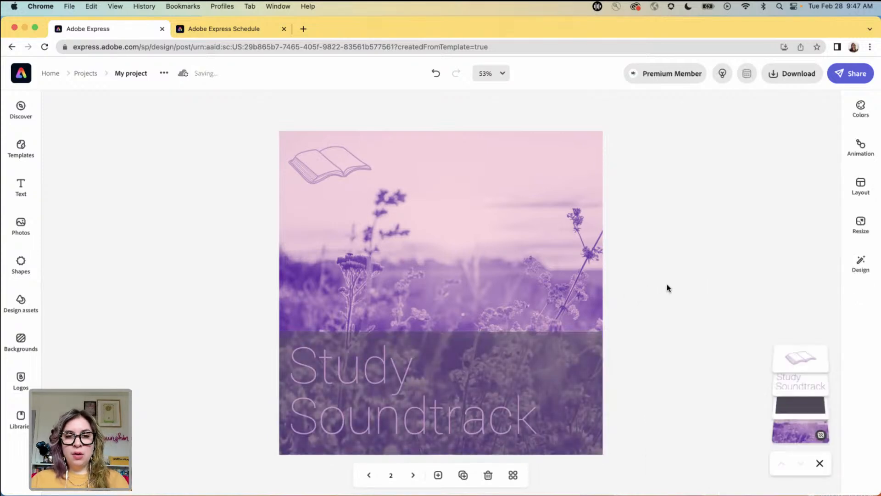
# Step: Change the fill of the semi-transparent band behind the title to white
pyautogui.click(592, 355)
pyautogui.click(742, 170)
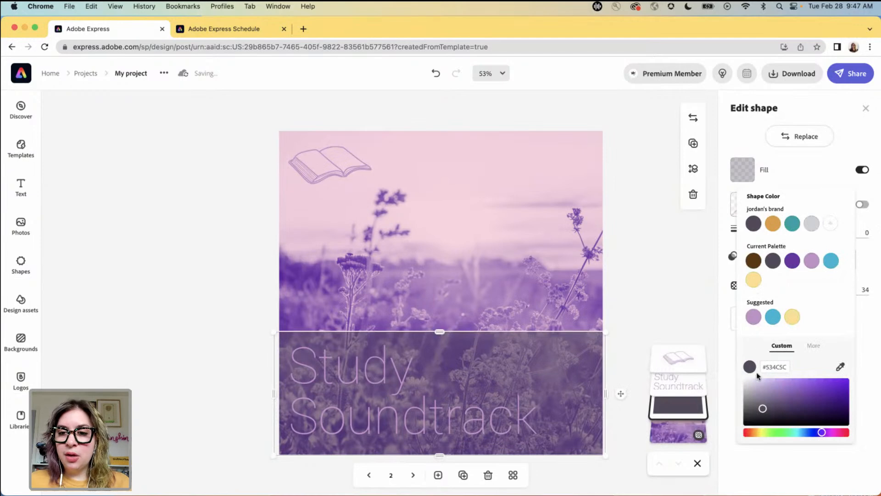
pyautogui.click(753, 391)
pyautogui.click(732, 367)
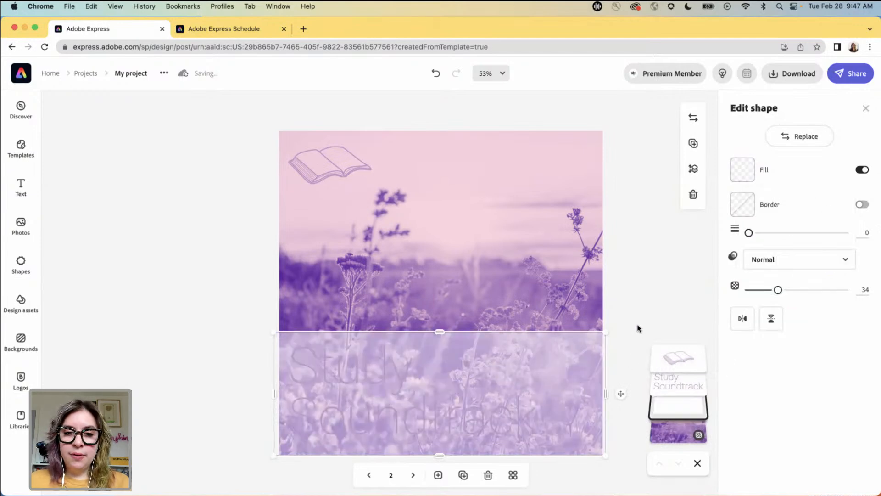
pyautogui.click(614, 301)
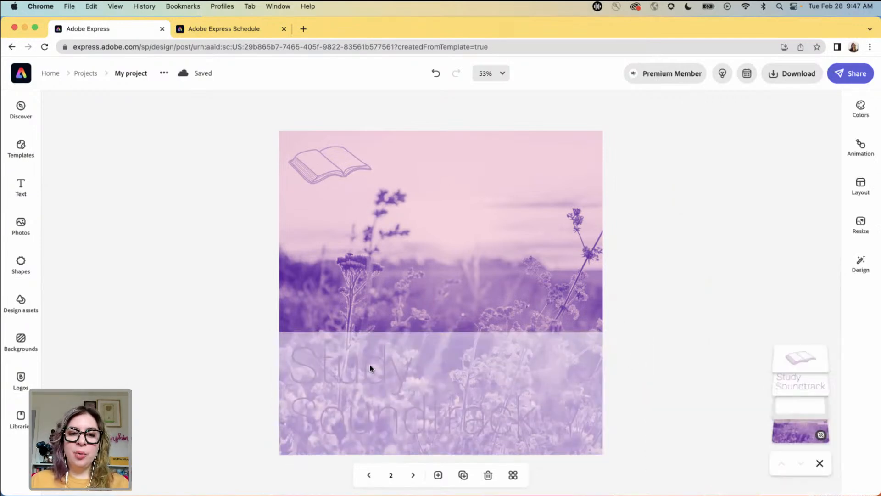
# Step: Recolour the "Study Soundtrack" title with the dark purple #6C31A9 from the current palette
pyautogui.click(369, 368)
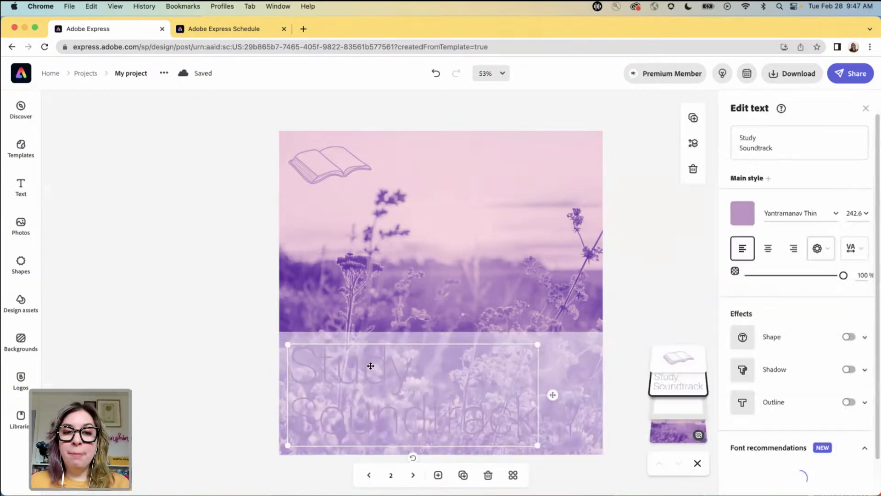
pyautogui.click(743, 213)
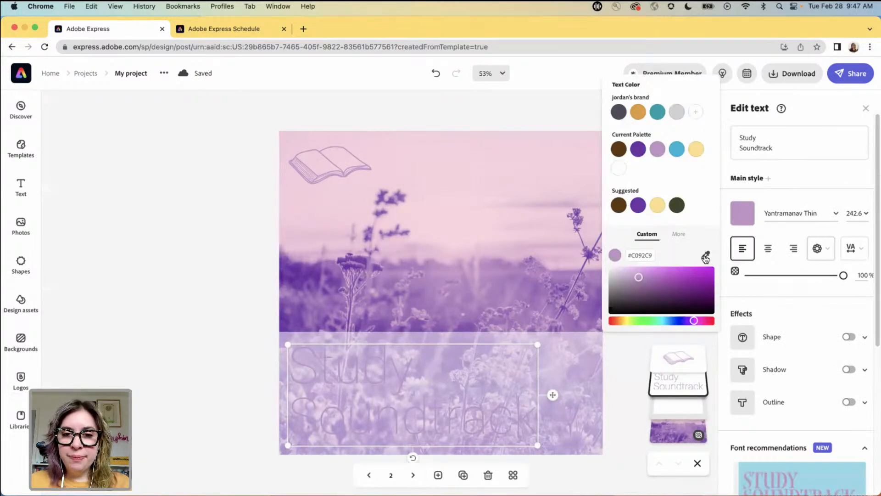
pyautogui.click(638, 151)
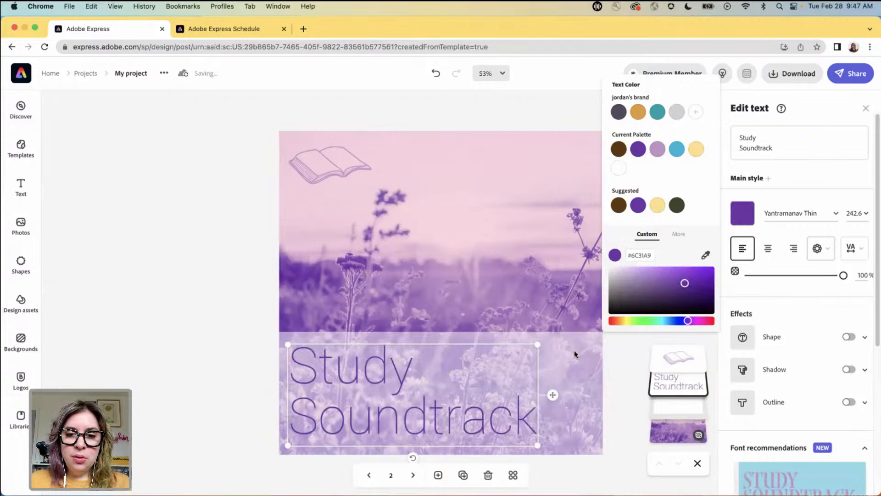
# Step: Set the white band's opacity to 36 and lower its upper edge to just above the title's second line
pyautogui.click(574, 353)
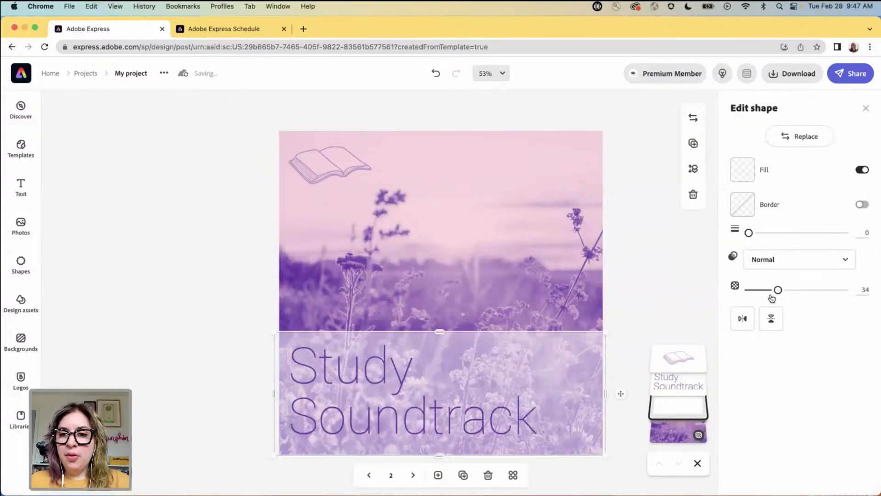
pyautogui.moveTo(778, 290); pyautogui.dragTo(779, 293)
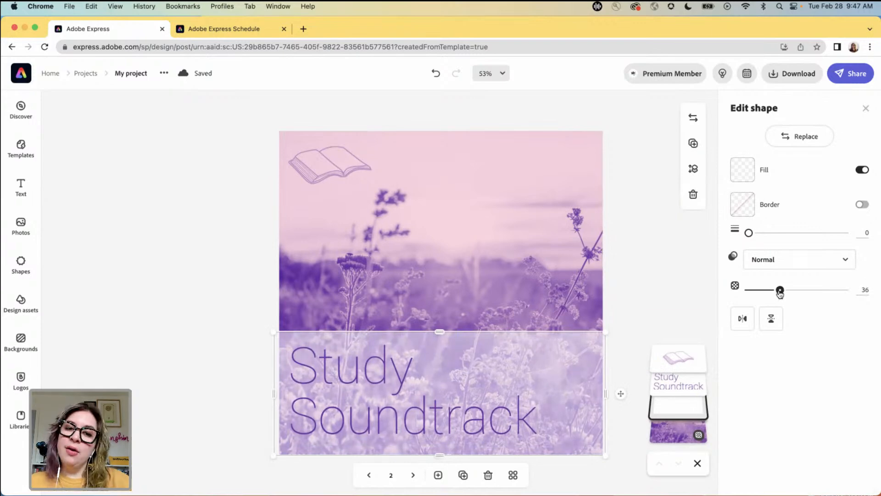
pyautogui.click(656, 273)
pyautogui.click(506, 338)
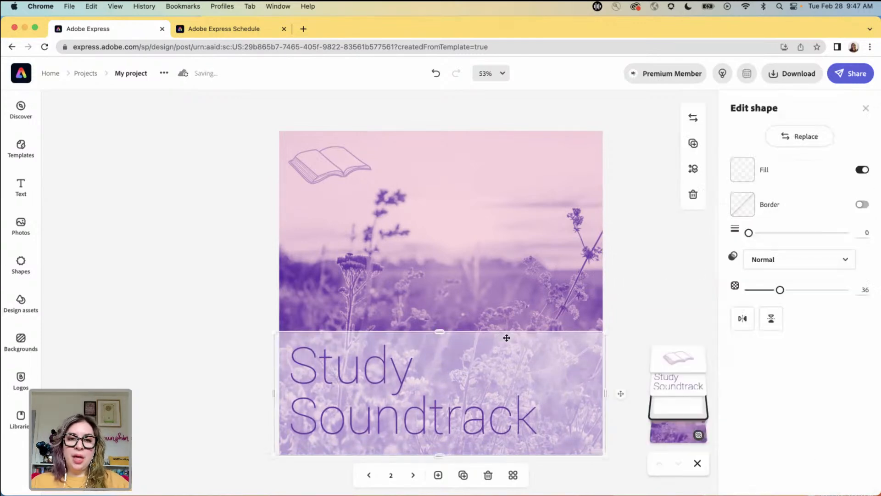
pyautogui.moveTo(441, 330); pyautogui.dragTo(430, 386)
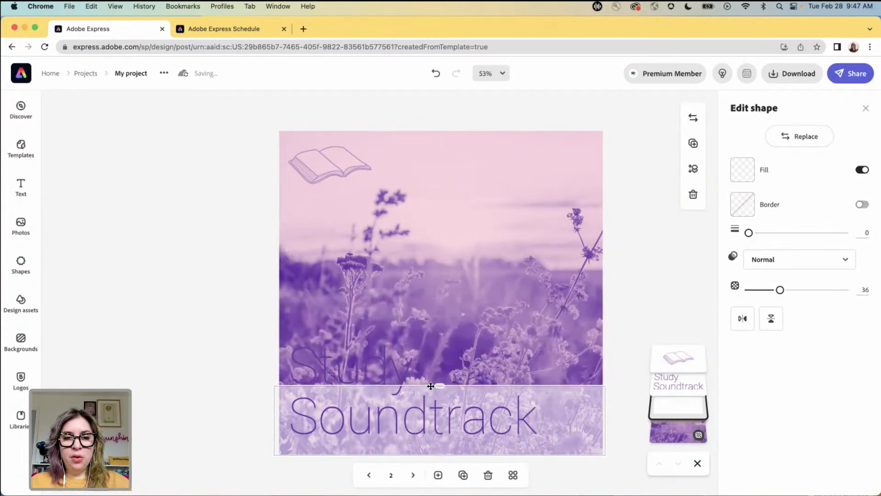
# Step: Remove the line break between "Study" and "Soundtrack" in the title and set its text size to 150
pyautogui.click(398, 413)
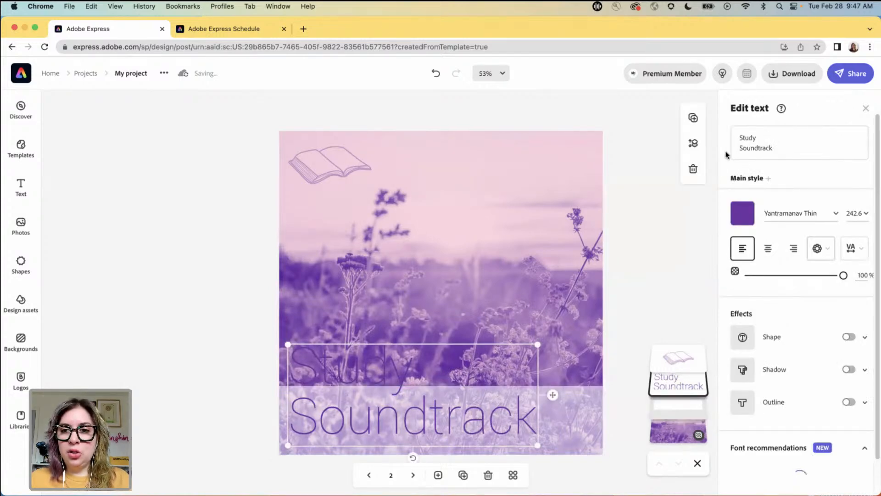
pyautogui.click(740, 147)
pyautogui.press('BackSpace')
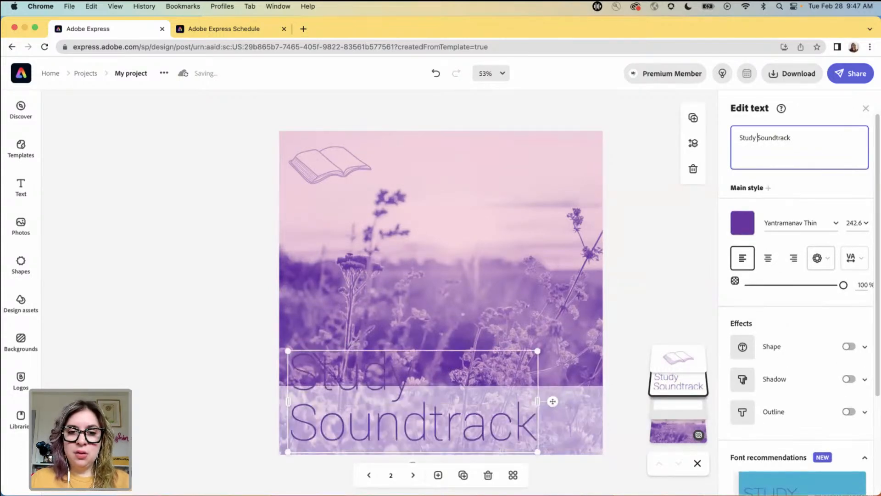
pyautogui.click(855, 221)
pyautogui.write('150')
pyautogui.press('Return')
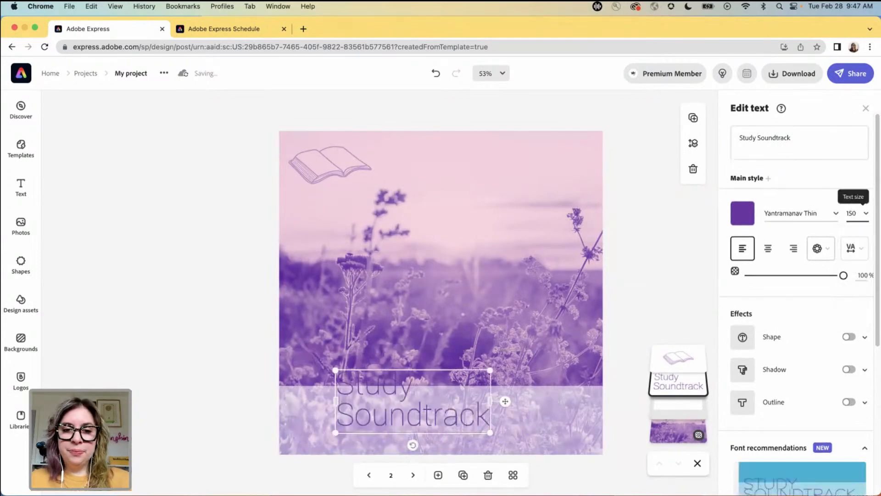
# Step: Widen the title's text box so the words fit on one line, and position the title inside the white band
pyautogui.moveTo(490, 401); pyautogui.dragTo(580, 393)
pyautogui.moveTo(473, 390); pyautogui.dragTo(426, 425)
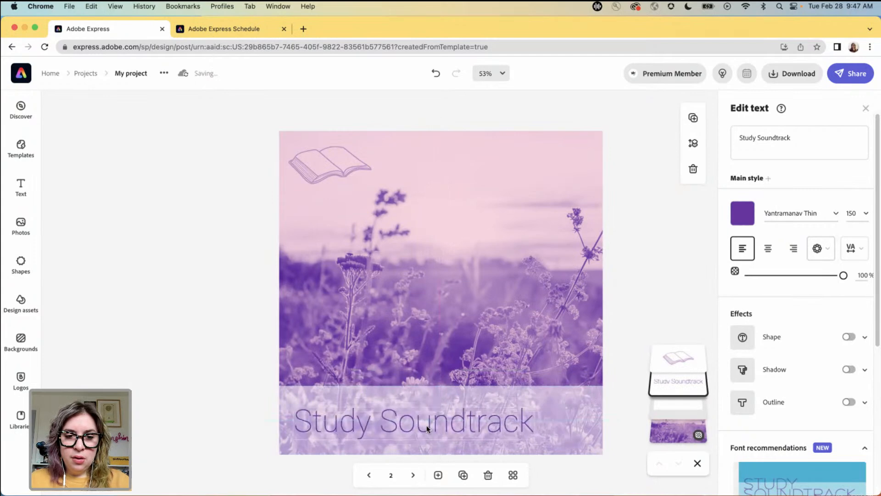
pyautogui.click(439, 388)
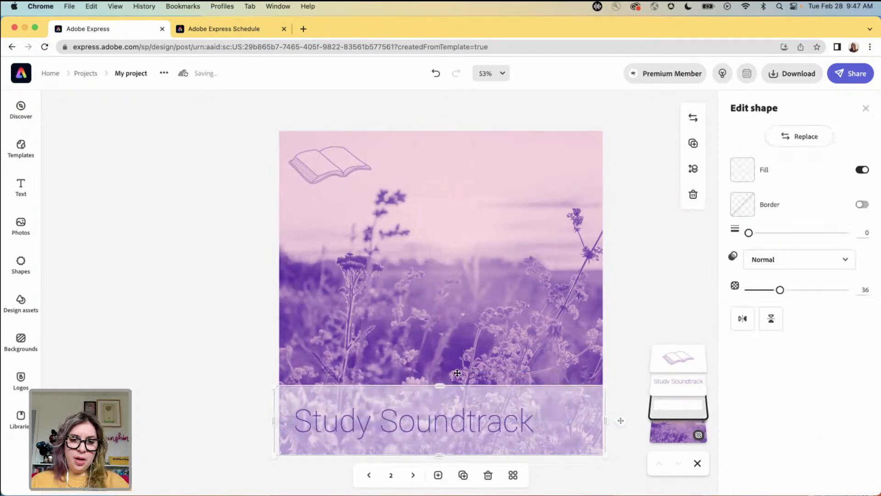
# Step: Lower the upper edge of the white band behind the "Study Soundtrack" title slightly
pyautogui.moveTo(439, 388); pyautogui.dragTo(441, 392)
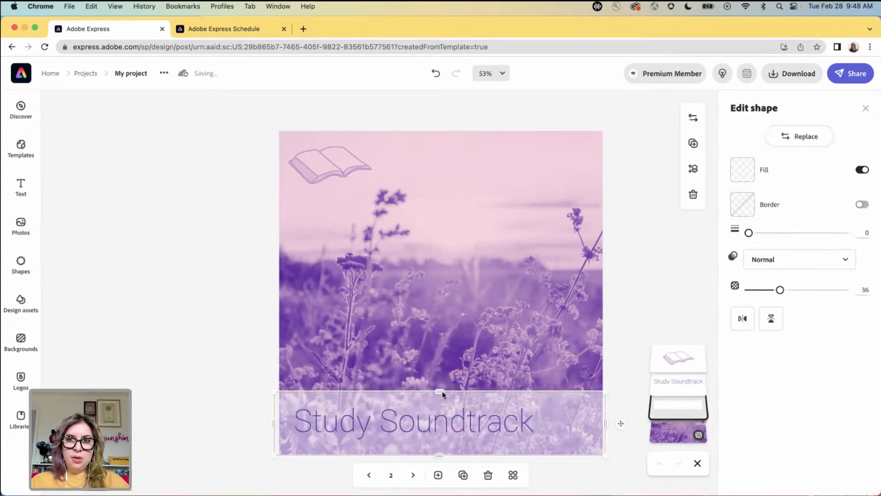
pyautogui.click(622, 291)
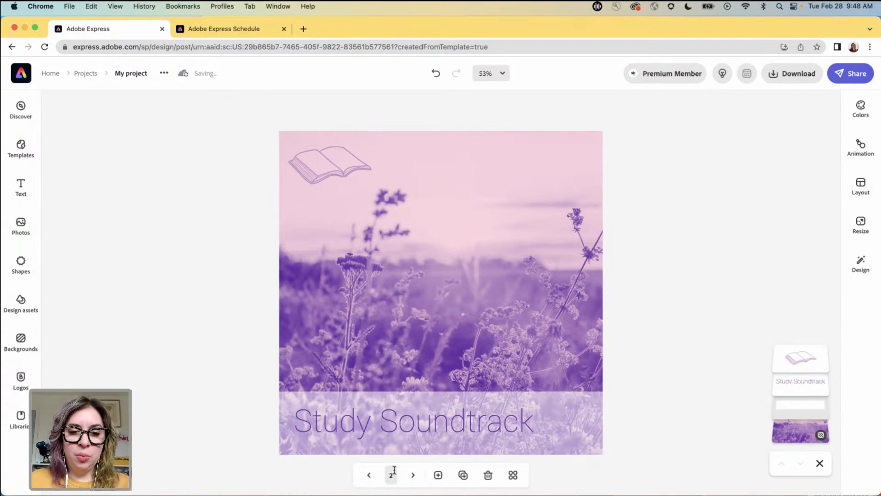
# Step: Go back to the "Weekend Wake-Up" cover and duplicate its page
pyautogui.click(369, 475)
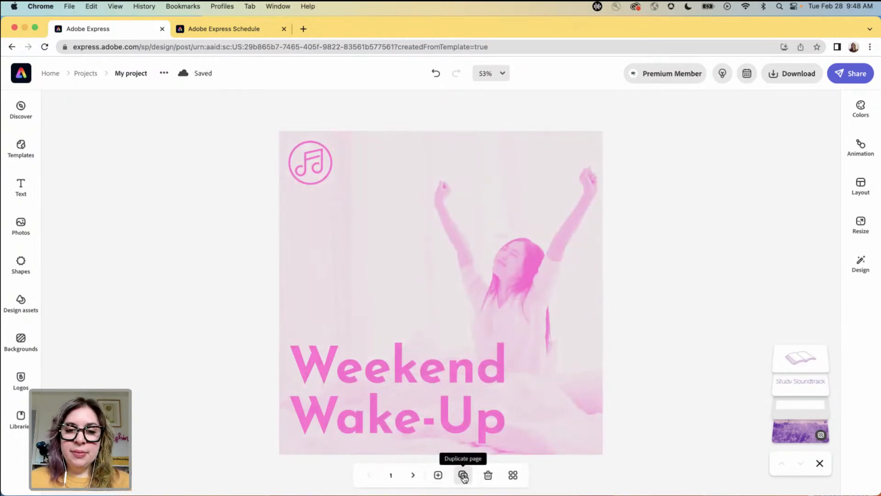
pyautogui.click(463, 475)
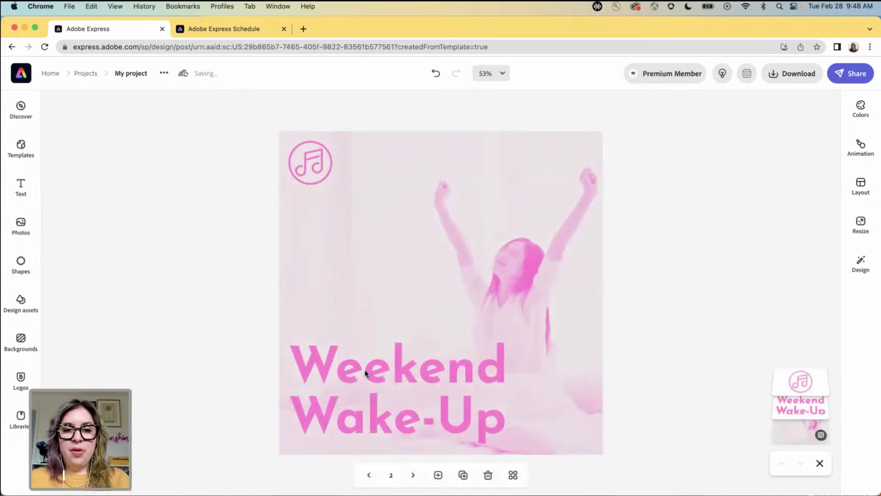
# Step: Change the title on the duplicated page to "Weekend Dance Party"
pyautogui.click(365, 373)
pyautogui.click(780, 137)
pyautogui.keyDown('shift'); pyautogui.click(823, 138); pyautogui.keyUp('shift')
pyautogui.write('Dance par')
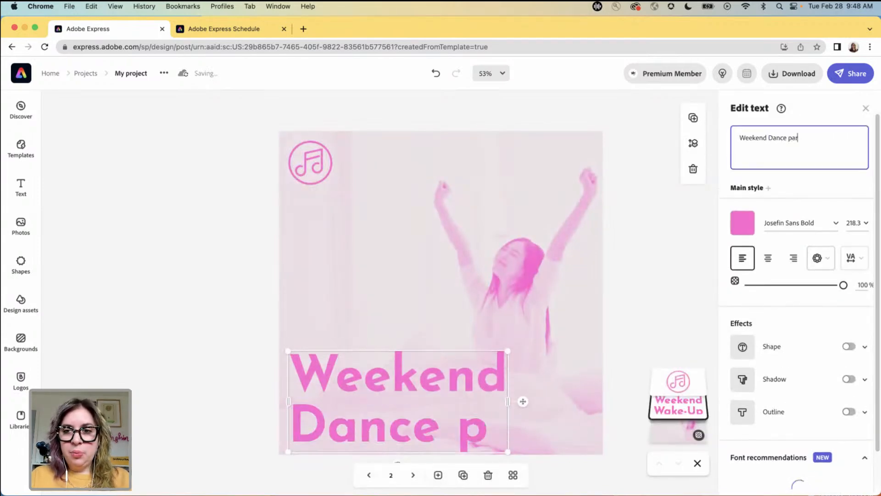
pyautogui.write('ty')
pyautogui.press('BackSpace')
pyautogui.press('BackSpace')
pyautogui.press('BackSpace')
pyautogui.press('BackSpace')
pyautogui.press('BackSpace')
pyautogui.write('Party')
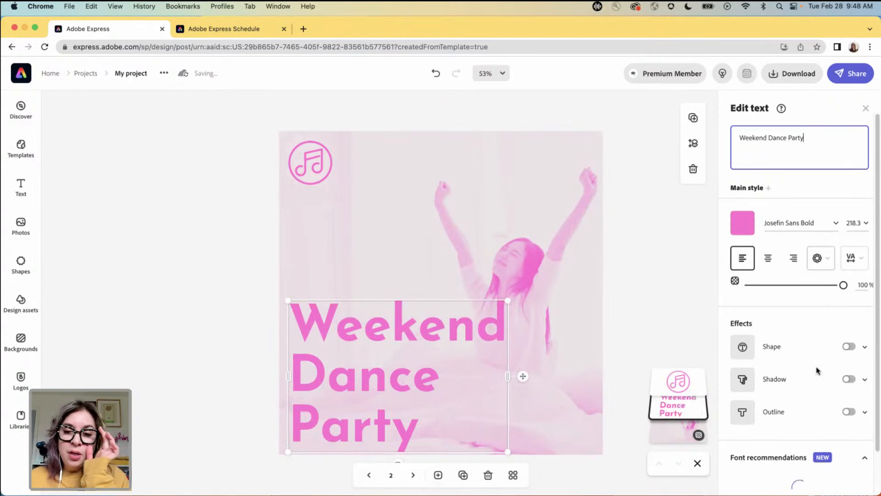
pyautogui.click(579, 350)
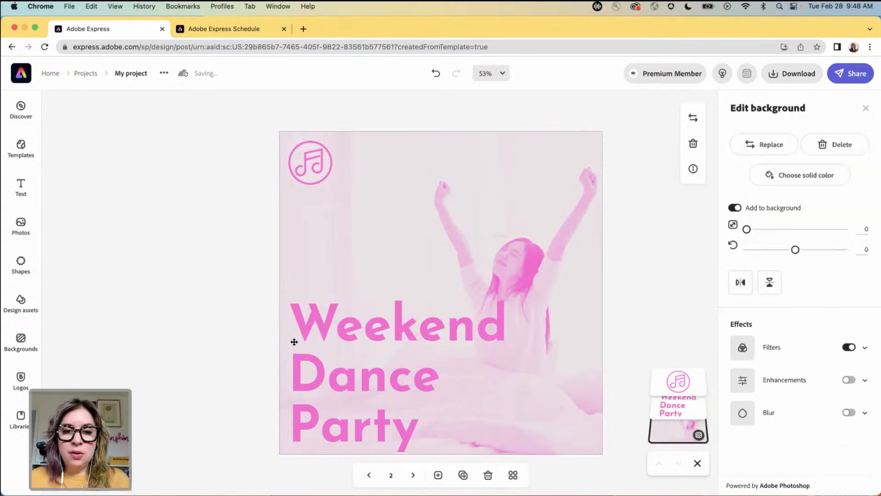
# Step: Apply the striped Filicudi Color Candy font from the font recommendations to the title and enlarge it to a size of about 193.7
pyautogui.click(351, 321)
pyautogui.scroll(-1, 838, 358)
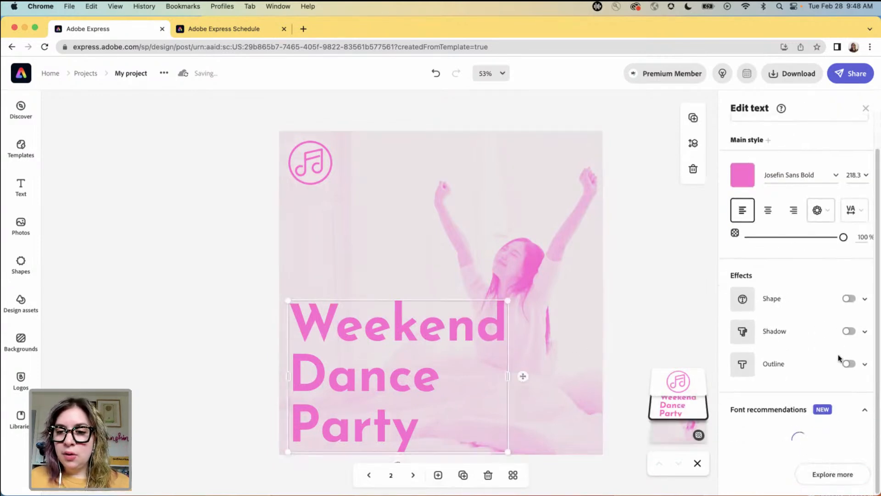
pyautogui.scroll(-2, 829, 353)
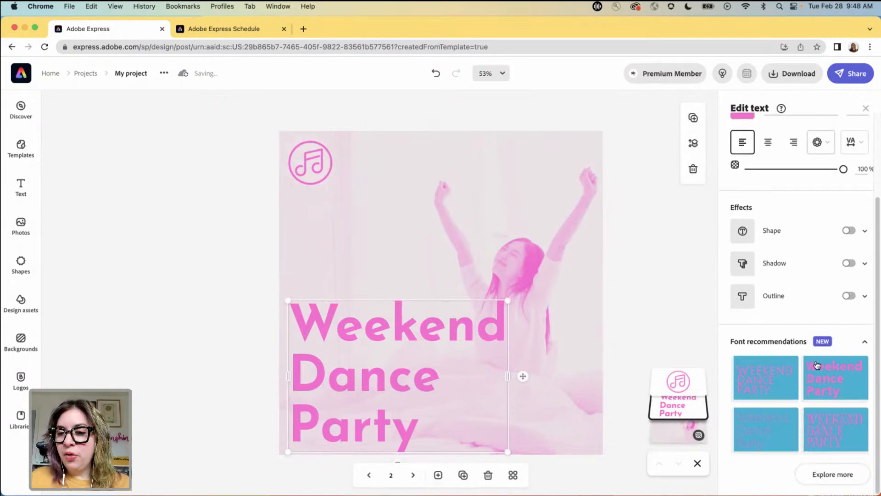
pyautogui.click(838, 474)
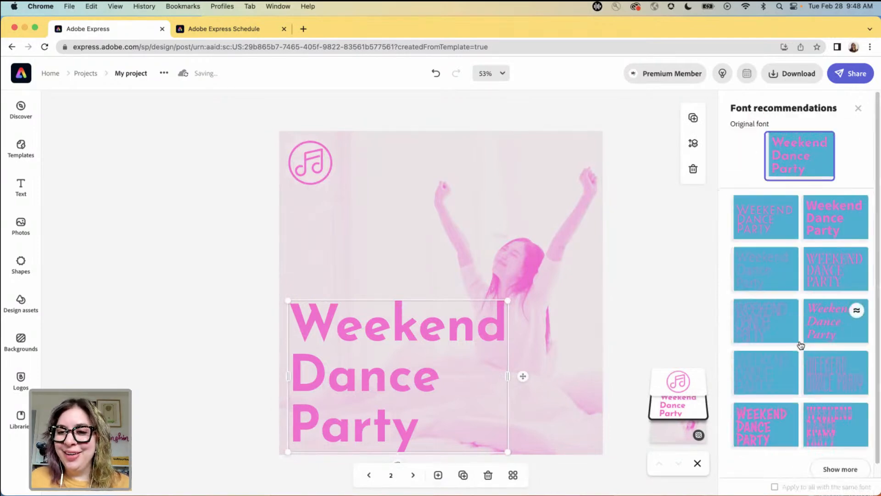
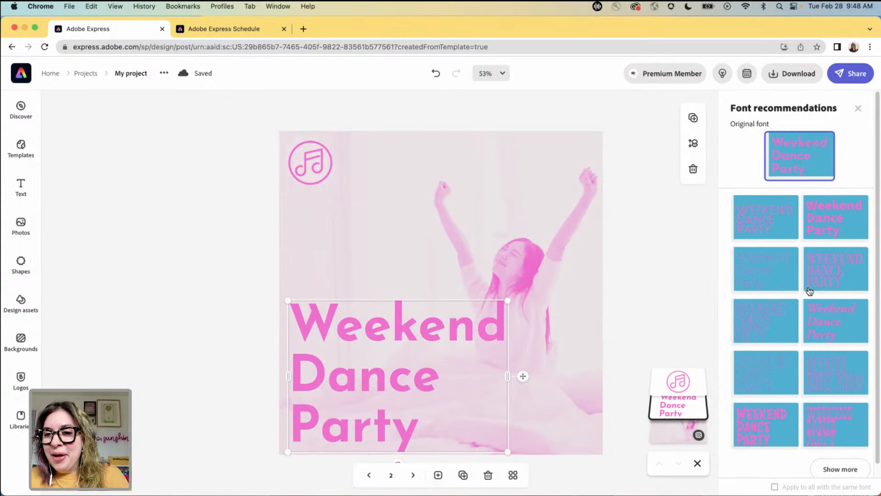
pyautogui.scroll(-1, 809, 310)
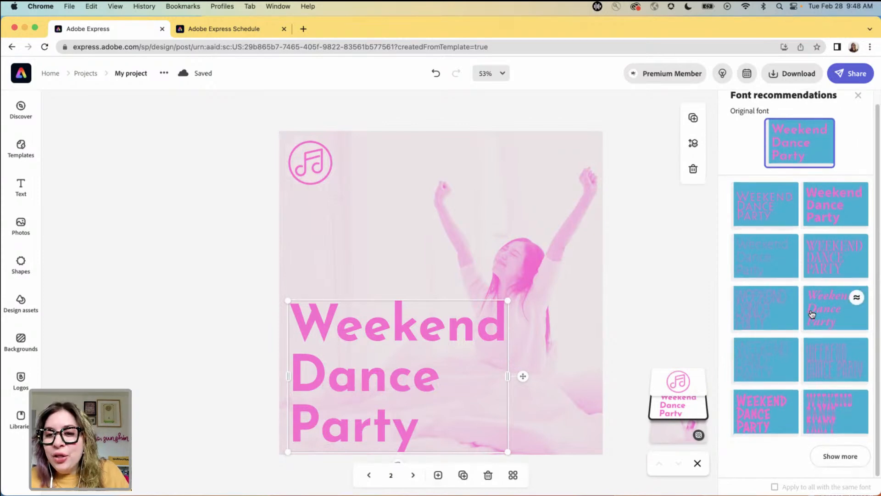
pyautogui.click(840, 456)
pyautogui.scroll(-5, 806, 363)
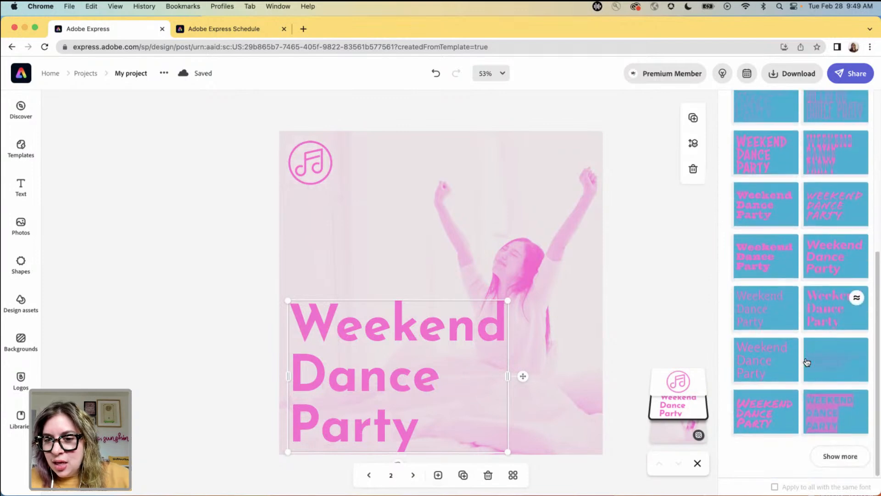
pyautogui.click(829, 420)
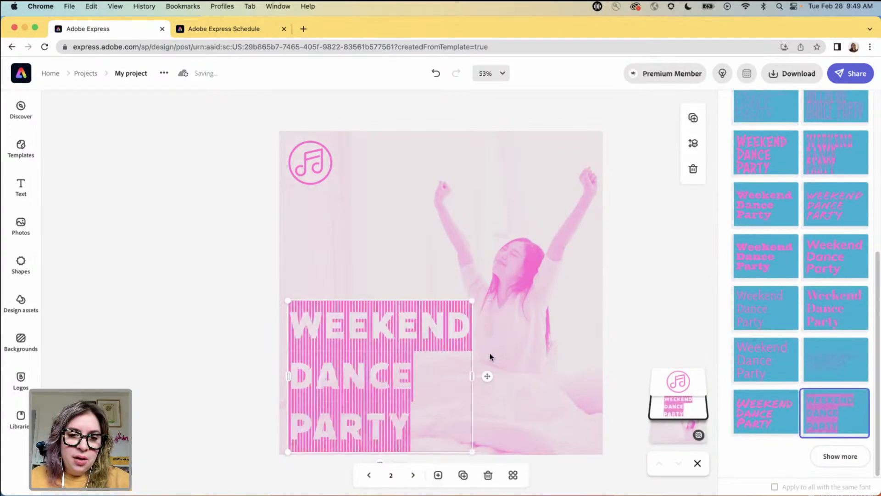
pyautogui.moveTo(473, 300)
pyautogui.mouseDown()
pyautogui.moveTo(502, 275)
pyautogui.moveTo(485, 290)
pyautogui.mouseUp()
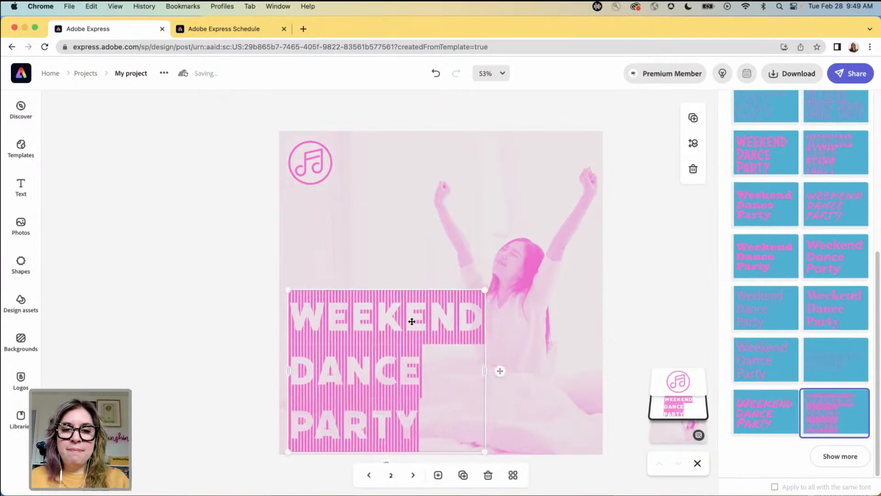
pyautogui.click(505, 345)
# Step: Replace the title text with "Surf the vibe"
pyautogui.click(393, 312)
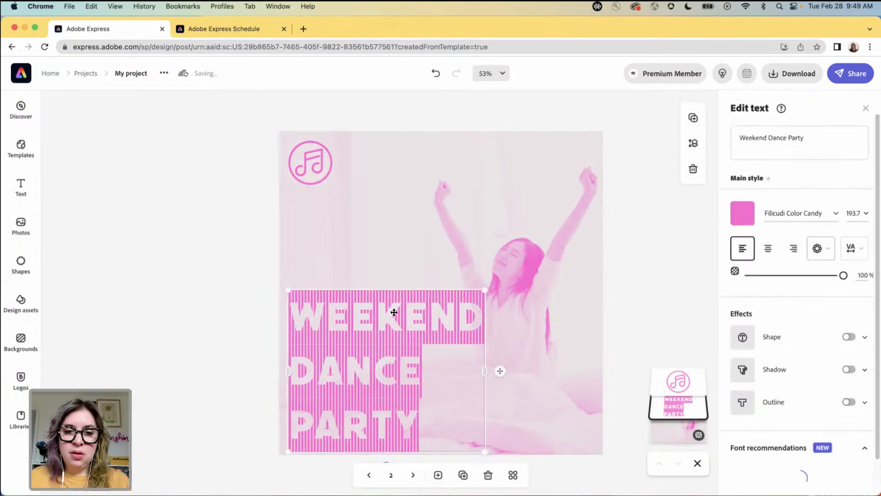
pyautogui.click(807, 128)
pyautogui.moveTo(786, 136); pyautogui.dragTo(730, 139)
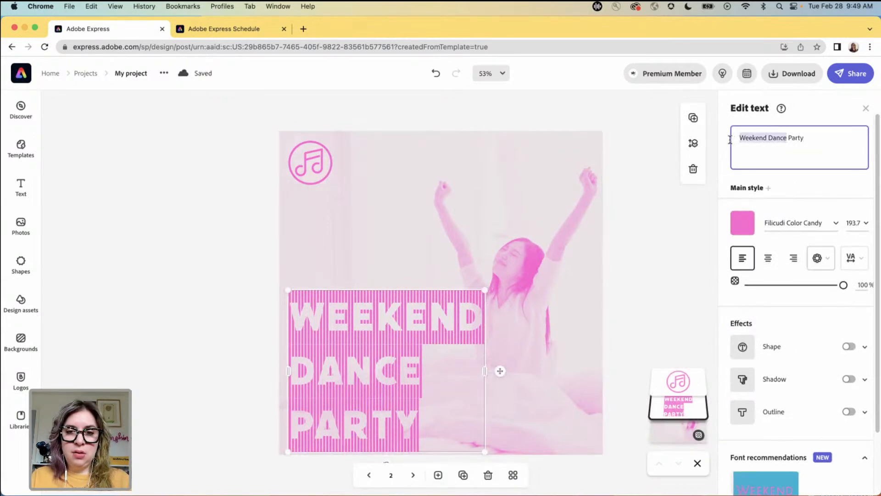
pyautogui.moveTo(816, 138); pyautogui.dragTo(734, 139)
pyautogui.write('Sur')
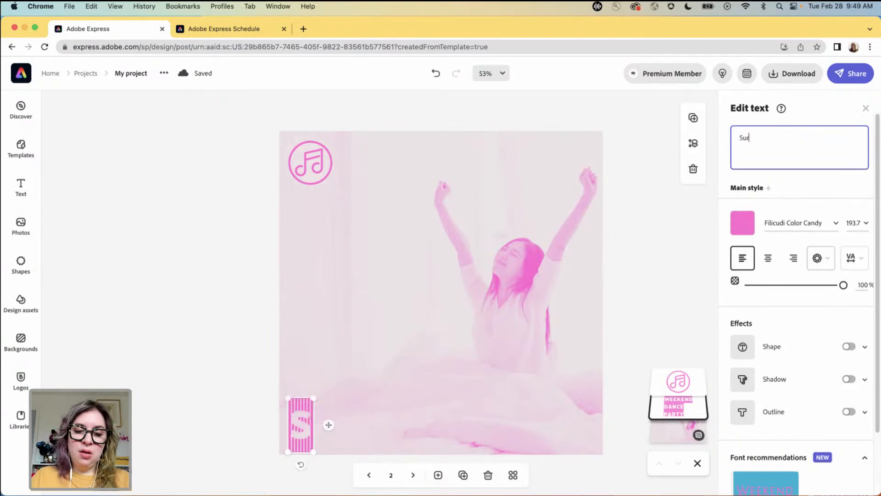
pyautogui.write('f the vi')
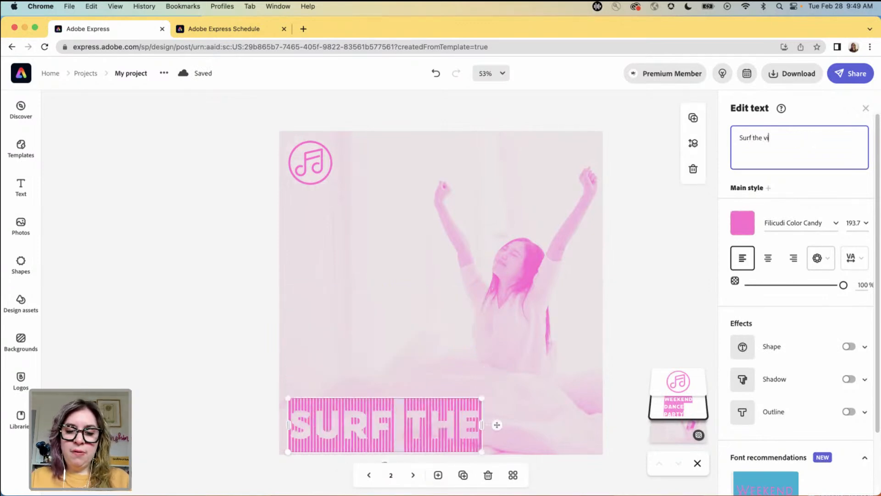
pyautogui.write('be')
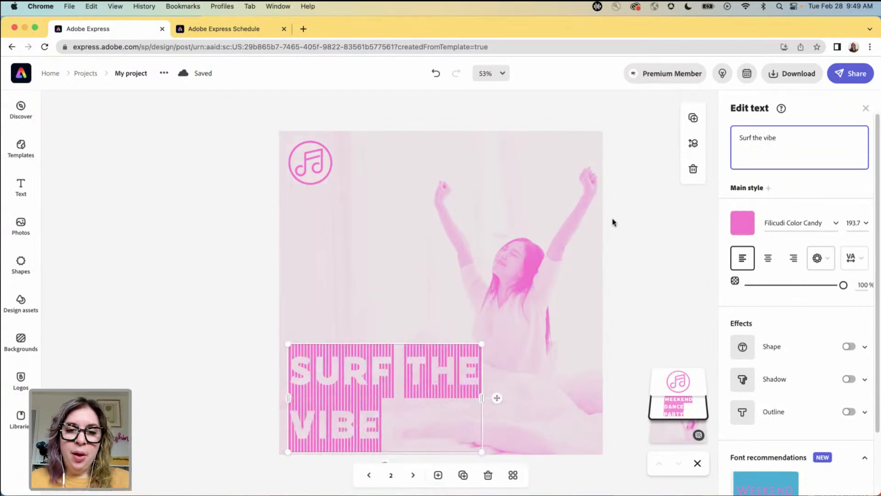
# Step: Widen the title onto one line, enlarge it to about 198.4, and place it near the cover's lower edge
pyautogui.moveTo(481, 401); pyautogui.dragTo(585, 384)
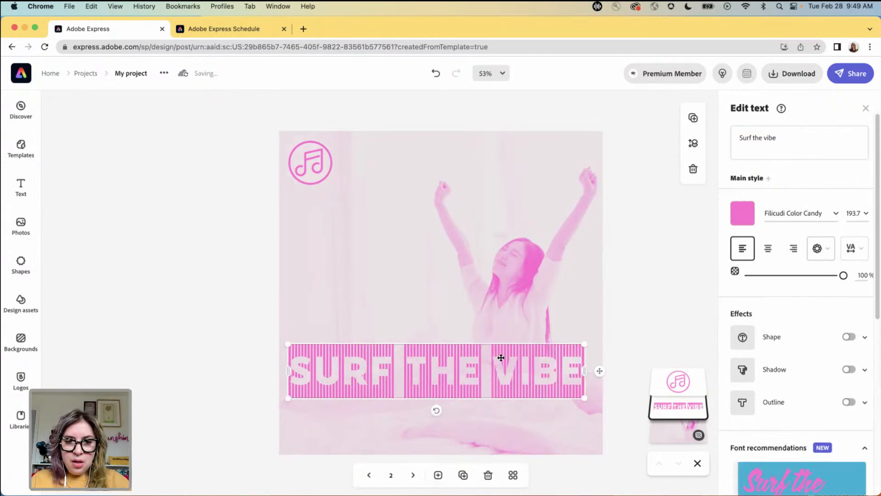
pyautogui.moveTo(587, 342); pyautogui.dragTo(594, 341)
pyautogui.moveTo(464, 372); pyautogui.dragTo(462, 407)
pyautogui.click(308, 175)
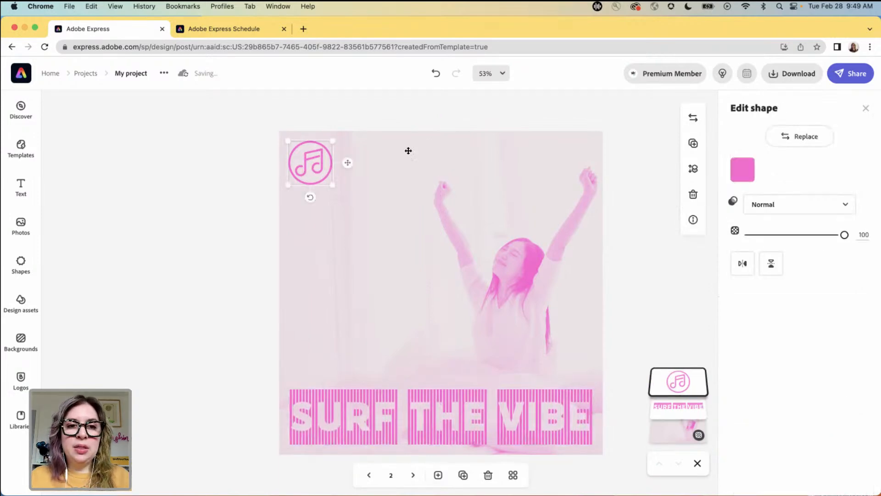
pyautogui.click(791, 141)
pyautogui.click(101, 133)
pyautogui.doubleClick(110, 134)
pyautogui.write('wave')
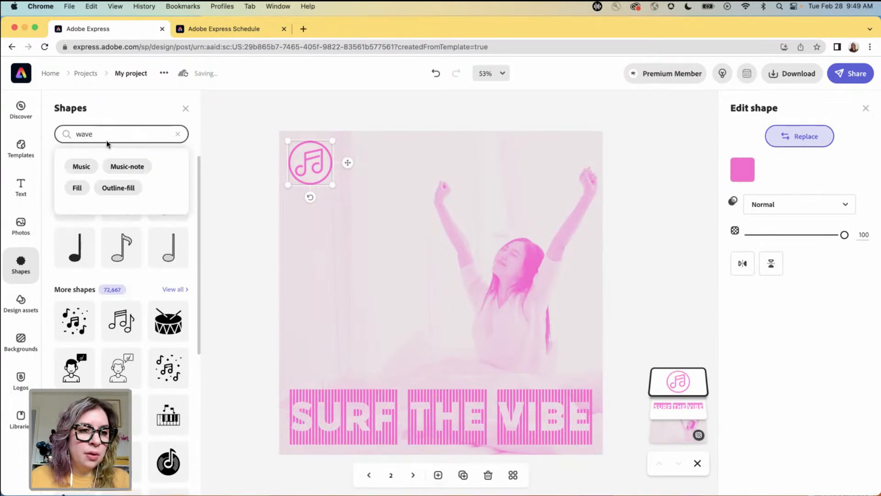
pyautogui.press('Return')
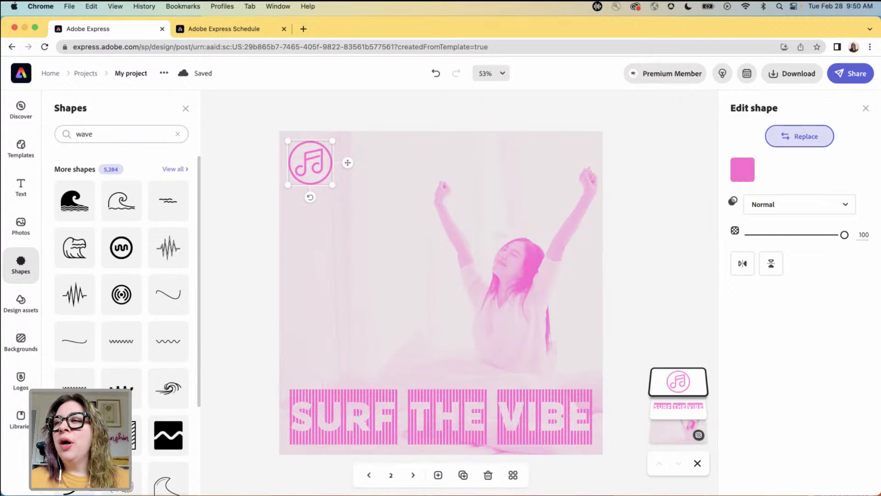
pyautogui.click(662, 227)
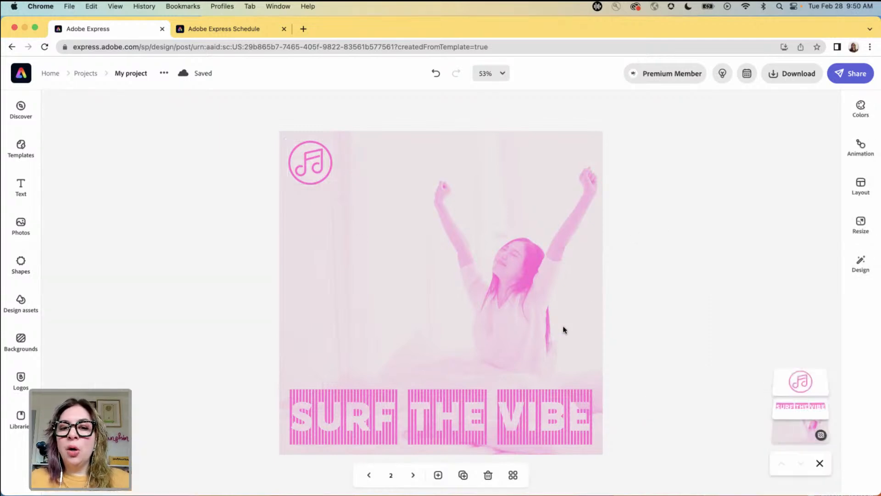
# Step: Examine the font recommendations for the "Surf the vibe" title and compare this cover with the "Weekend Wake-Up" page
pyautogui.click(538, 418)
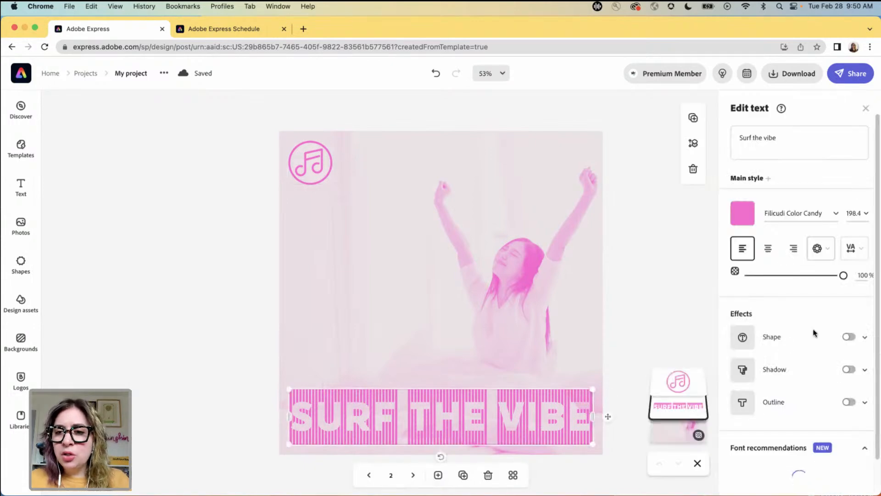
pyautogui.scroll(-2, 807, 379)
pyautogui.scroll(-3, 806, 379)
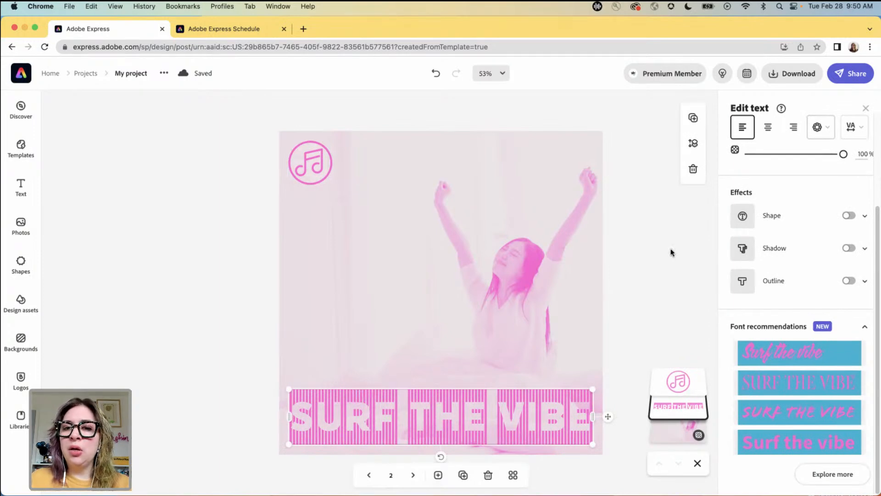
pyautogui.click(669, 266)
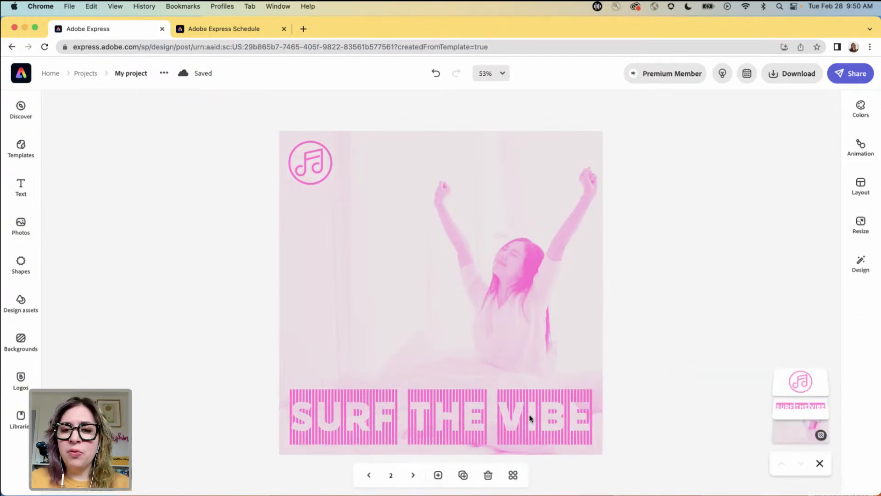
pyautogui.click(525, 393)
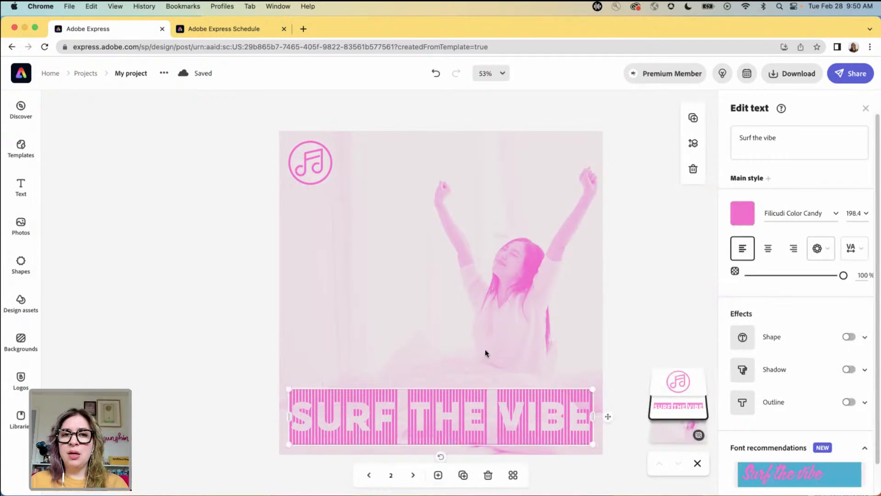
pyautogui.scroll(-5, 854, 432)
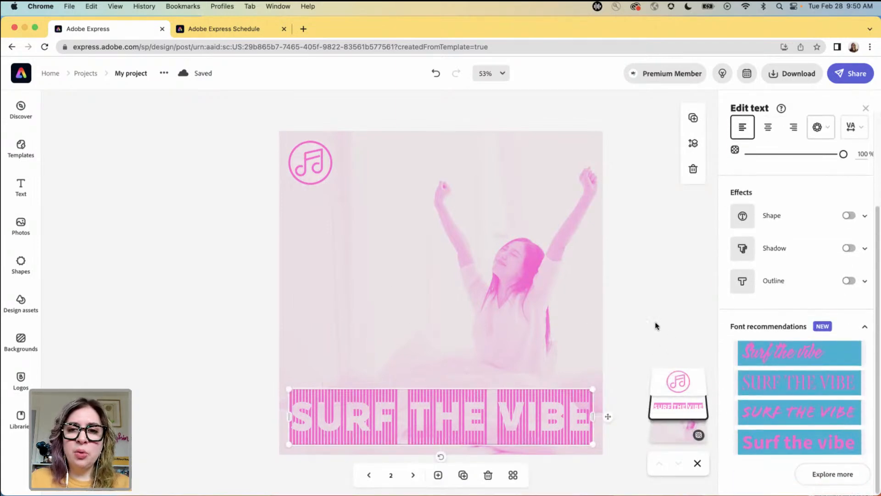
pyautogui.click(636, 299)
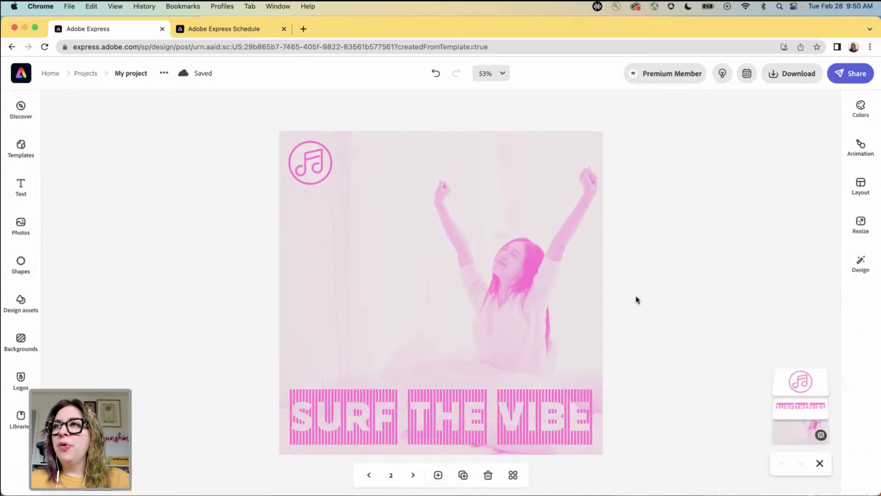
pyautogui.click(367, 475)
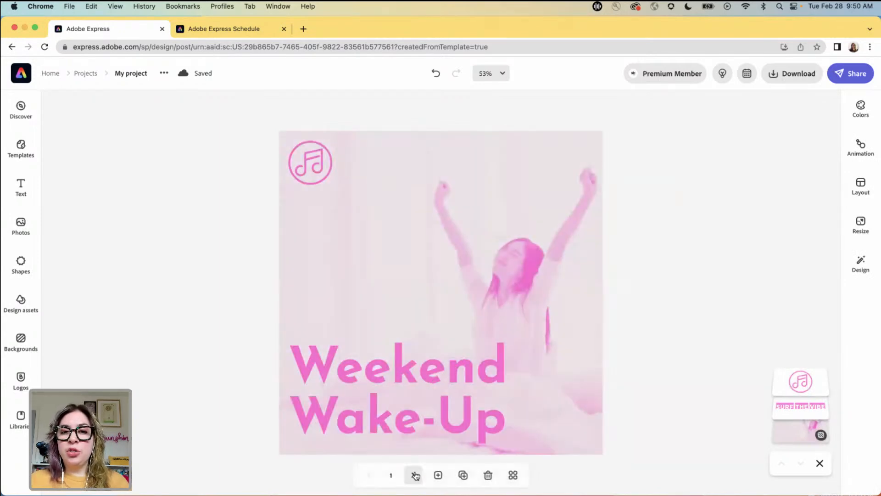
pyautogui.click(416, 474)
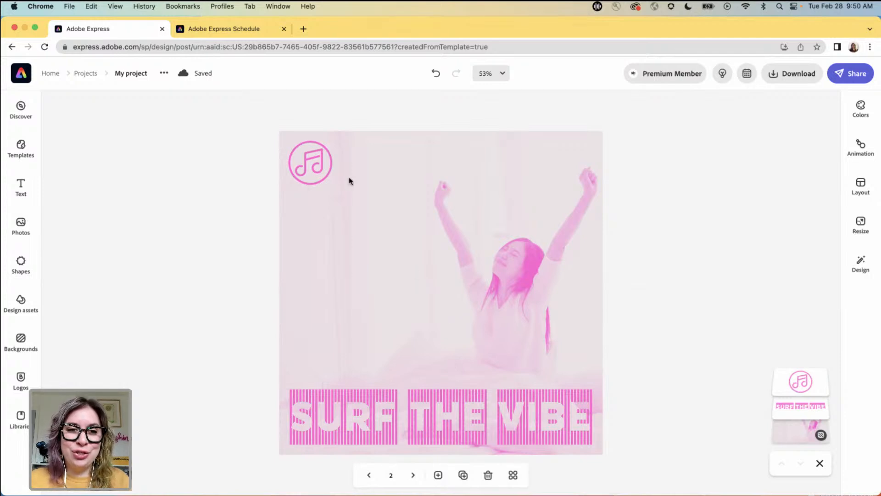
# Step: Search the replacement shapes for the music icon with the term "wave" and show all matching shapes
pyautogui.click(310, 163)
pyautogui.click(775, 140)
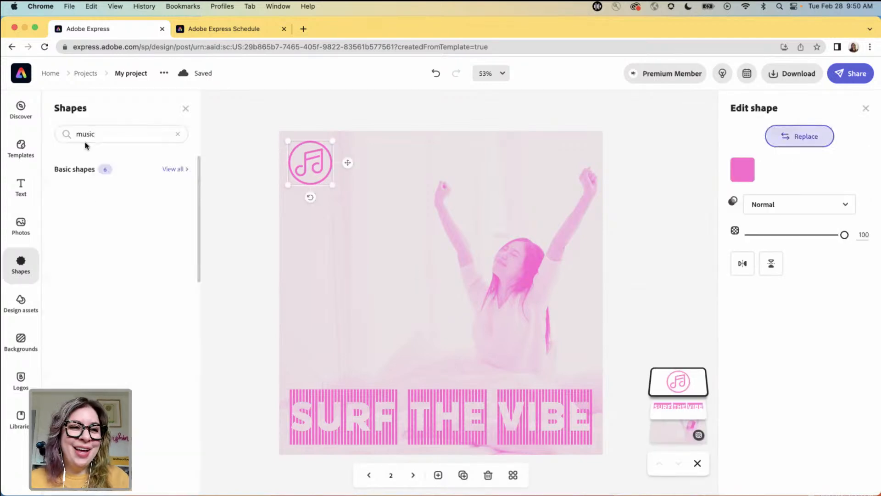
pyautogui.click(124, 132)
pyautogui.write('wave')
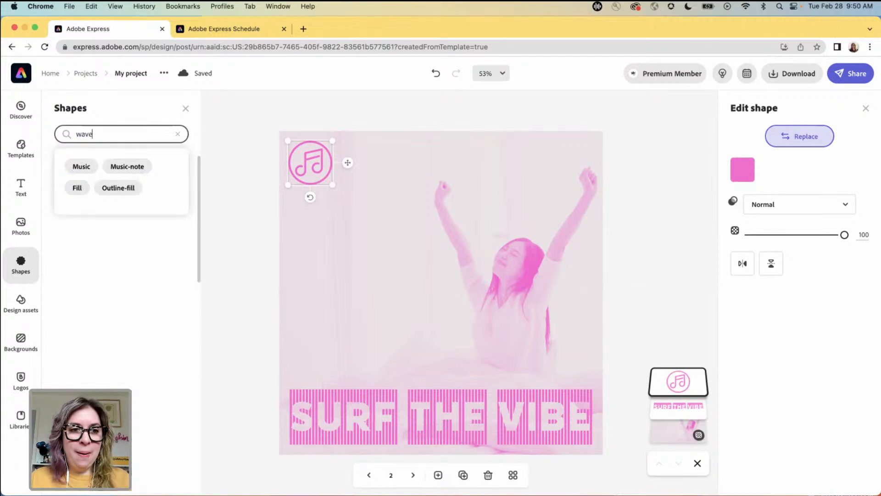
pyautogui.press('Return')
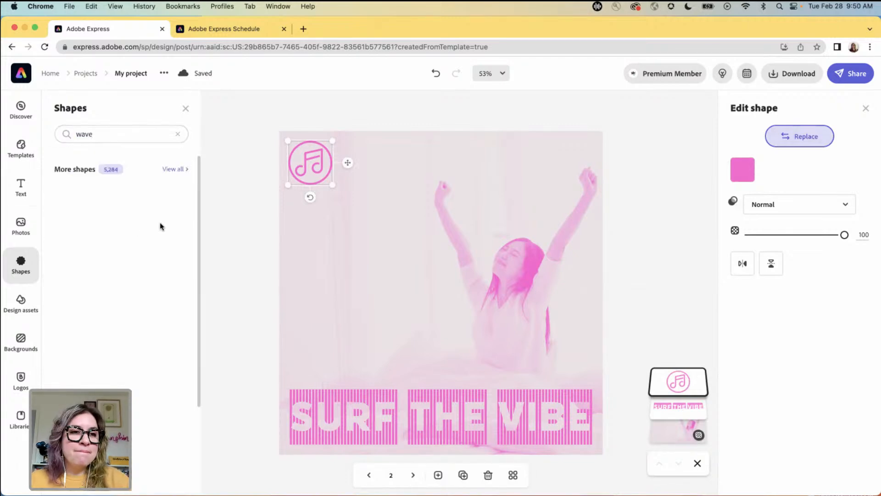
pyautogui.click(121, 136)
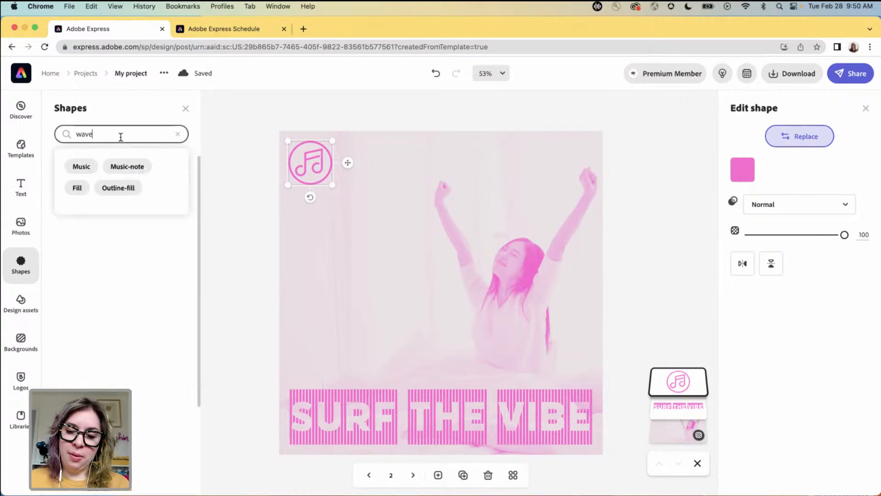
pyautogui.press('Return')
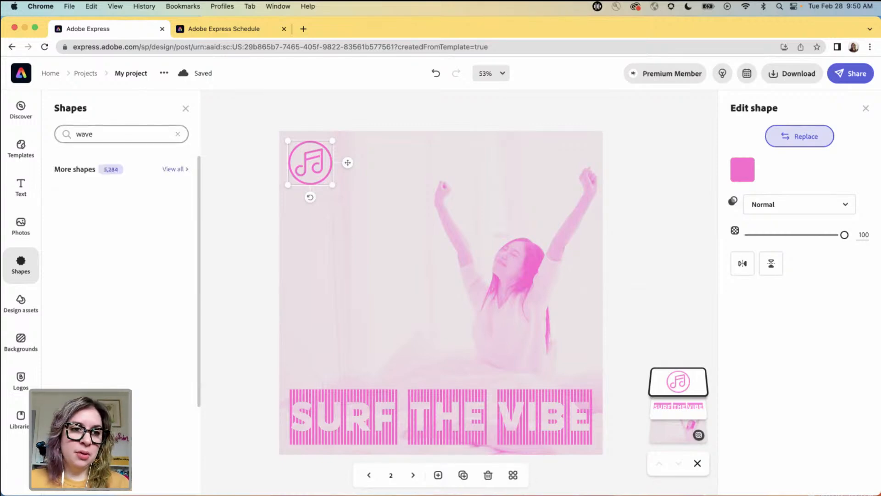
pyautogui.click(174, 170)
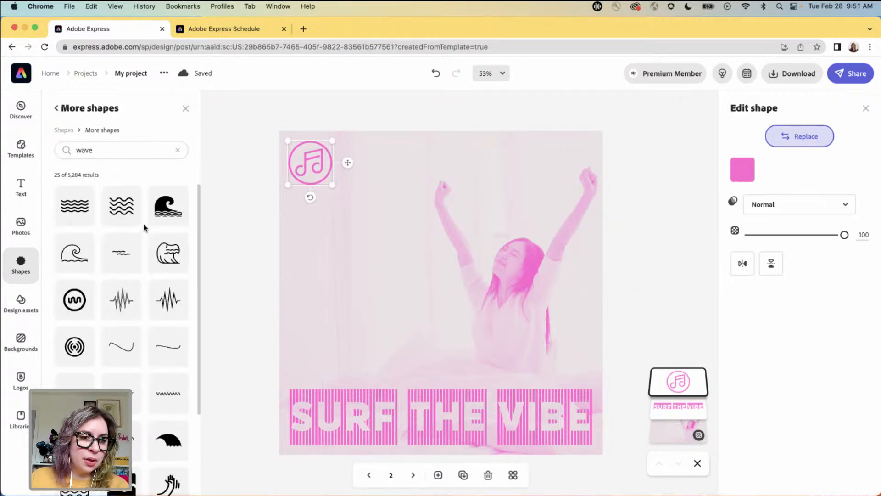
# Step: Replace the music icon with the shape made of four stacked wavy lines
pyautogui.scroll(-5, 133, 261)
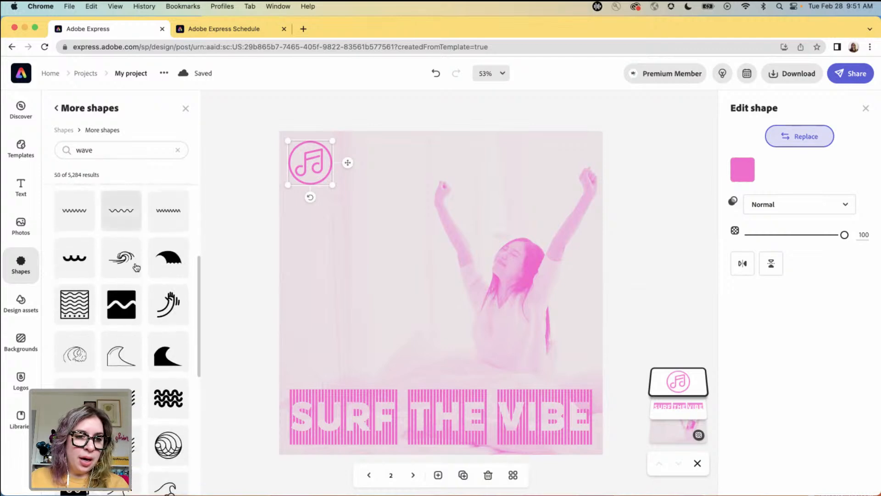
pyautogui.scroll(-4, 136, 267)
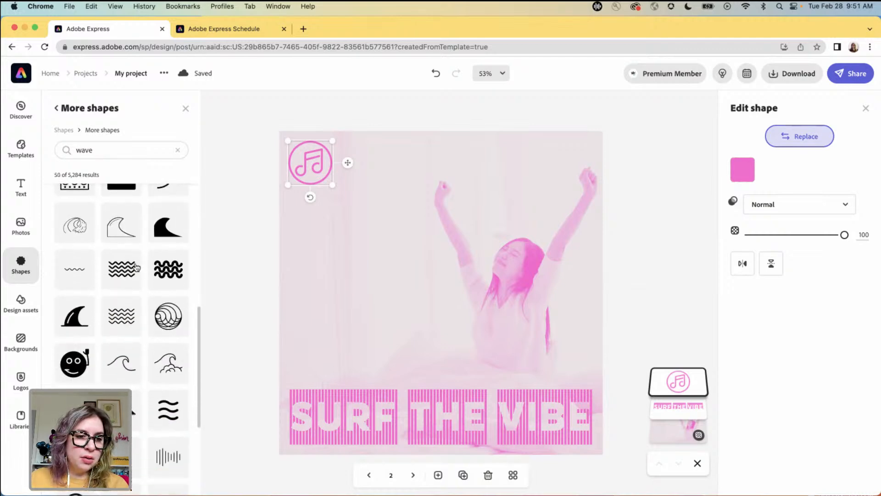
pyautogui.scroll(-2, 136, 267)
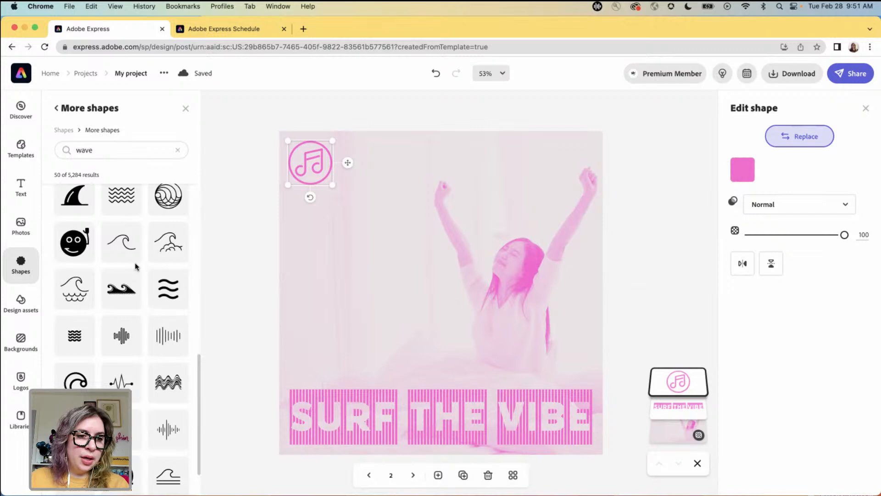
pyautogui.scroll(10, 136, 267)
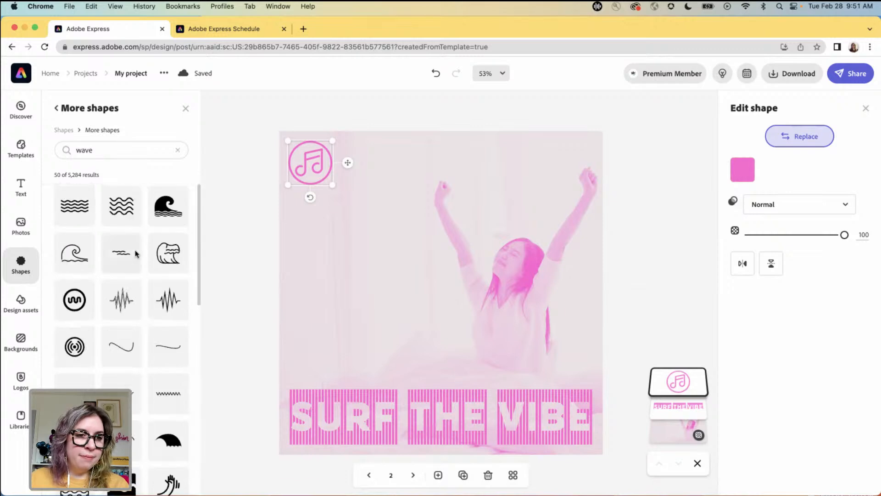
pyautogui.click(122, 216)
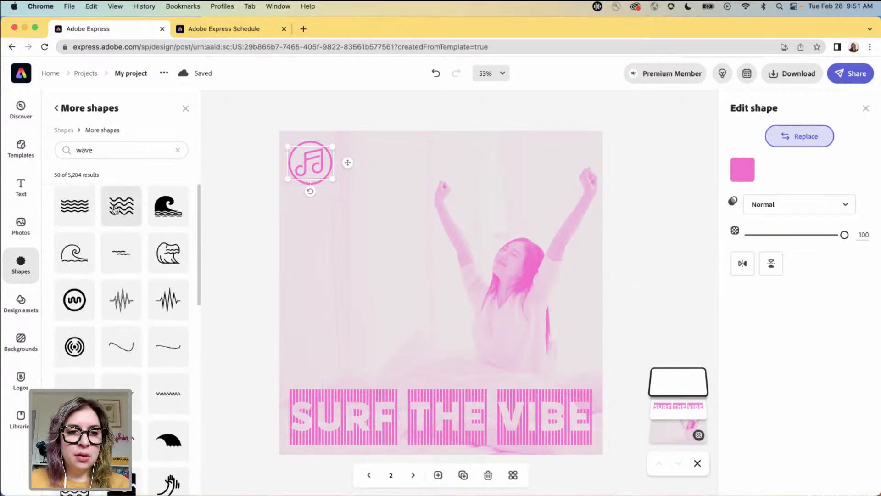
# Step: Start replacing the cover's background photo and search the stock photos for "beach"
pyautogui.click(454, 229)
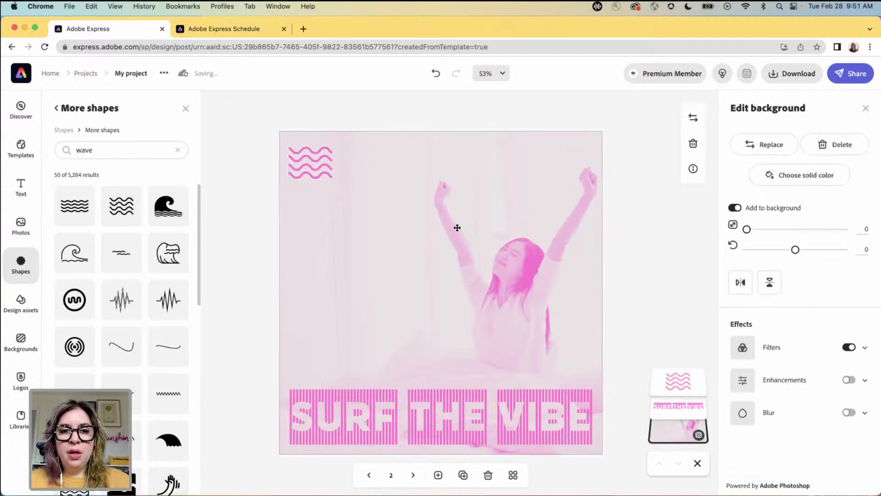
pyautogui.click(763, 144)
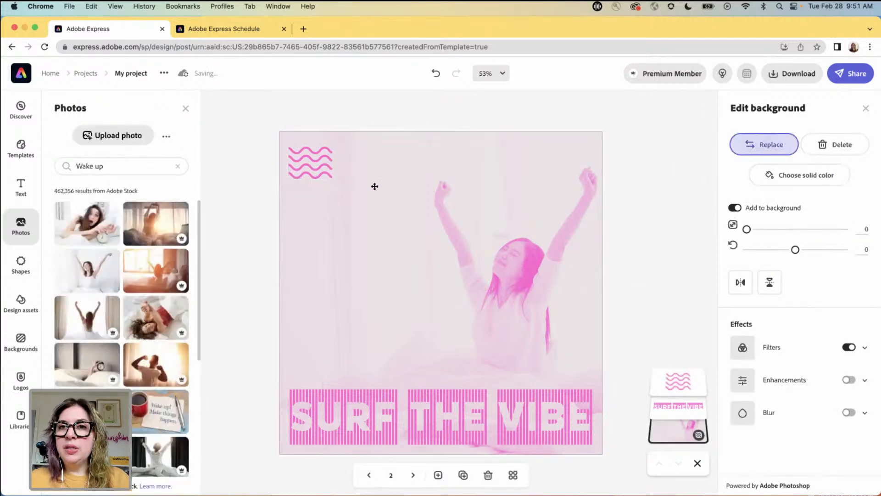
pyautogui.tripleClick(123, 168)
pyautogui.write('beach')
pyautogui.press('Return')
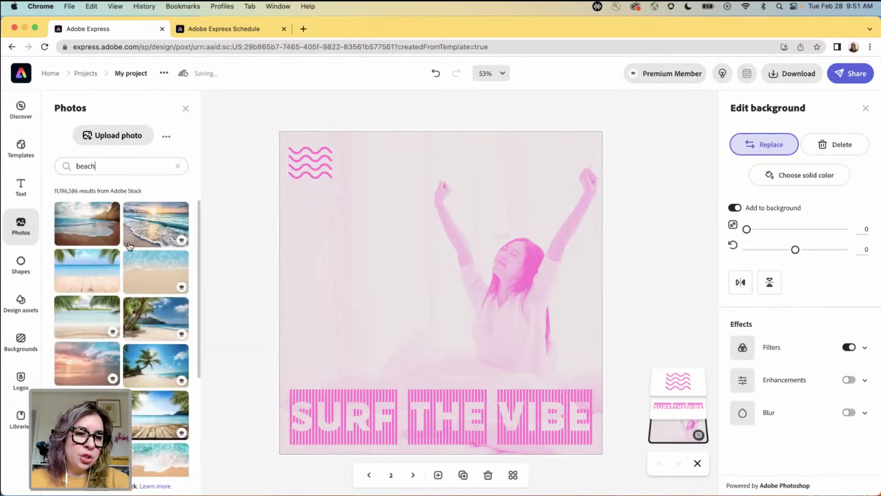
# Step: Browse the beach photos and use the pink sunset-over-the-sea photo as the cover's background
pyautogui.scroll(-3, 147, 307)
pyautogui.scroll(-1, 147, 307)
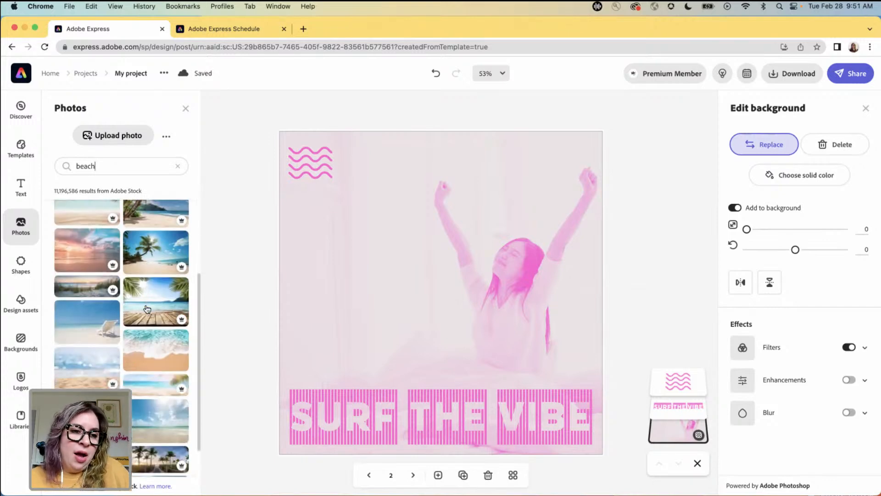
pyautogui.scroll(-2, 147, 308)
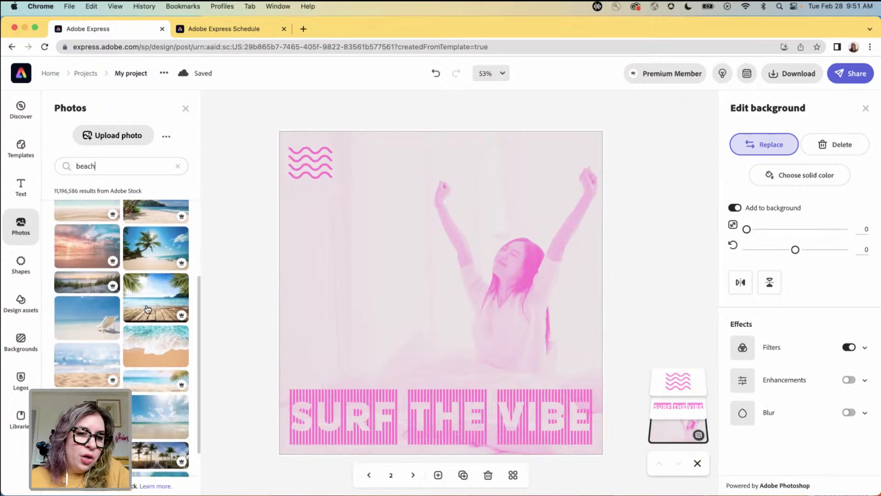
pyautogui.scroll(-10, 148, 311)
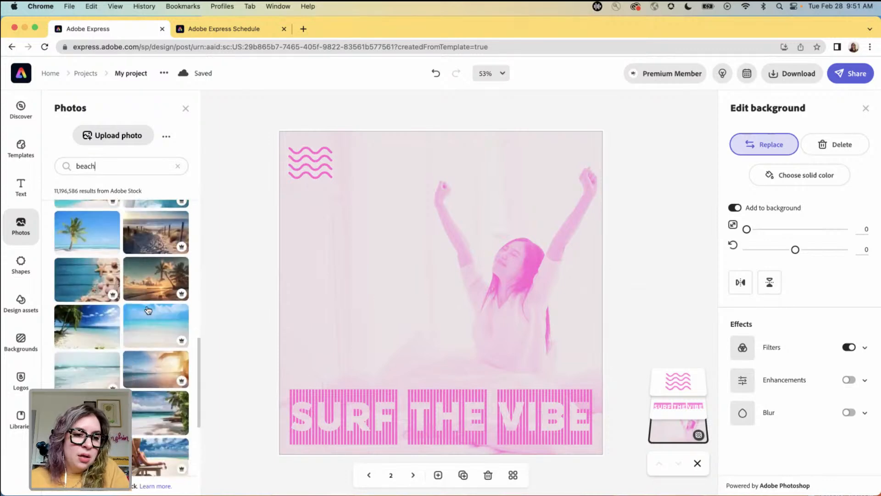
pyautogui.scroll(-2, 147, 310)
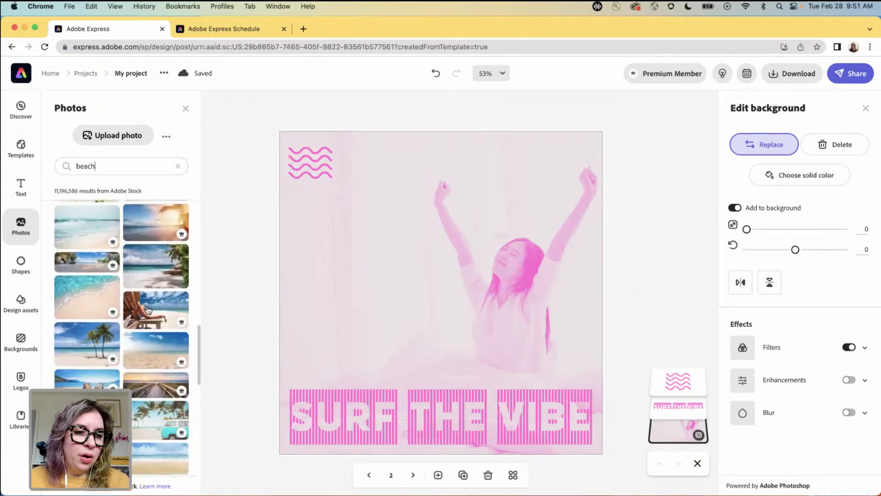
pyautogui.scroll(-6, 148, 310)
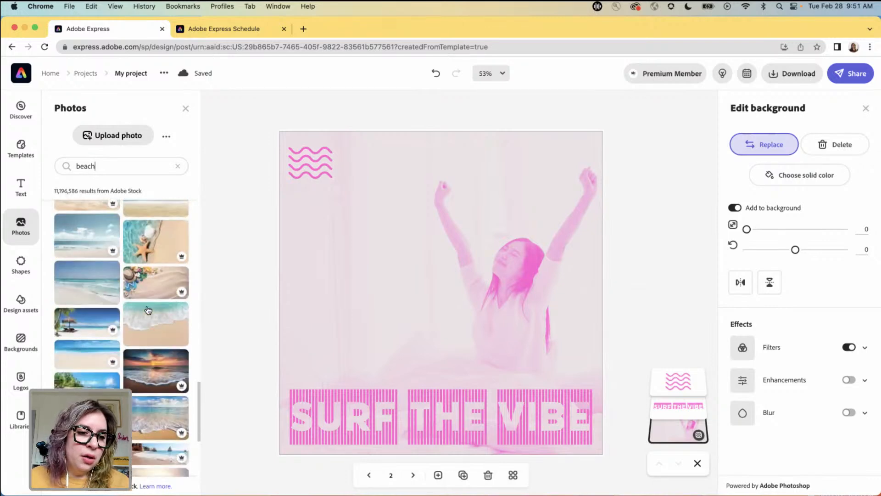
pyautogui.scroll(-10, 148, 311)
pyautogui.scroll(10, 148, 308)
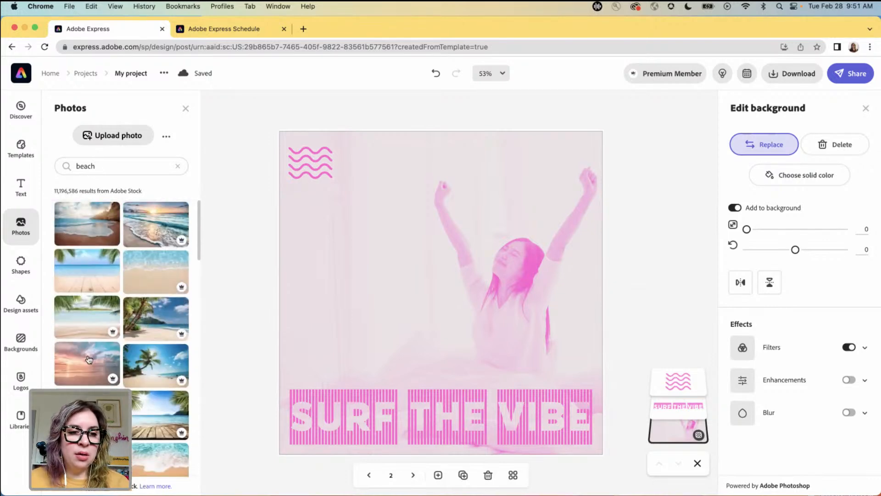
pyautogui.click(88, 359)
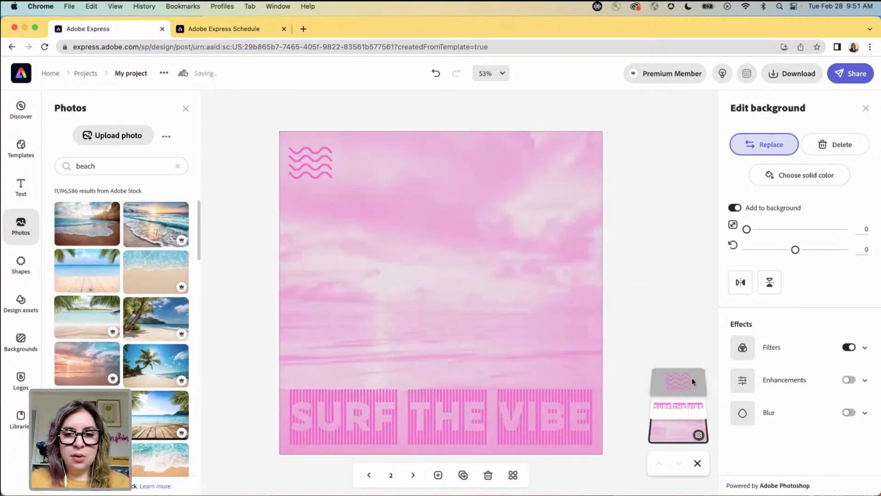
# Step: Turn off the background photo's filters and try shifting the sunset photo sideways within the cover
pyautogui.click(744, 348)
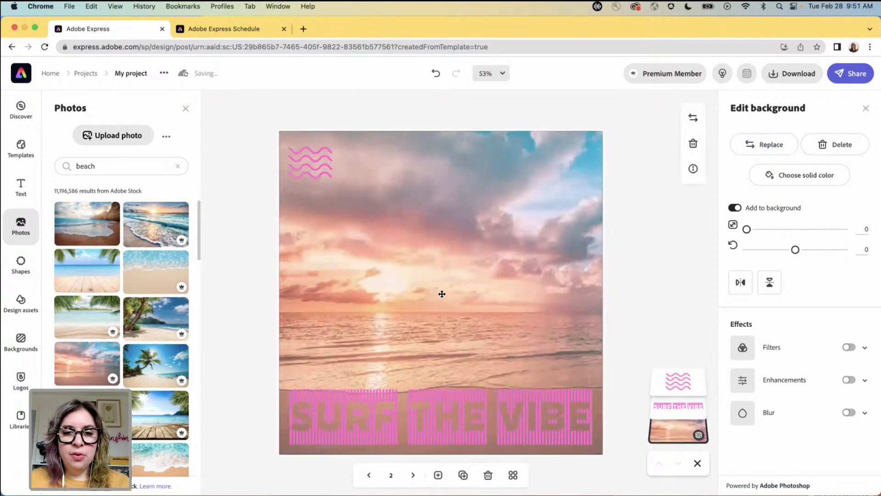
pyautogui.moveTo(501, 300); pyautogui.dragTo(316, 311)
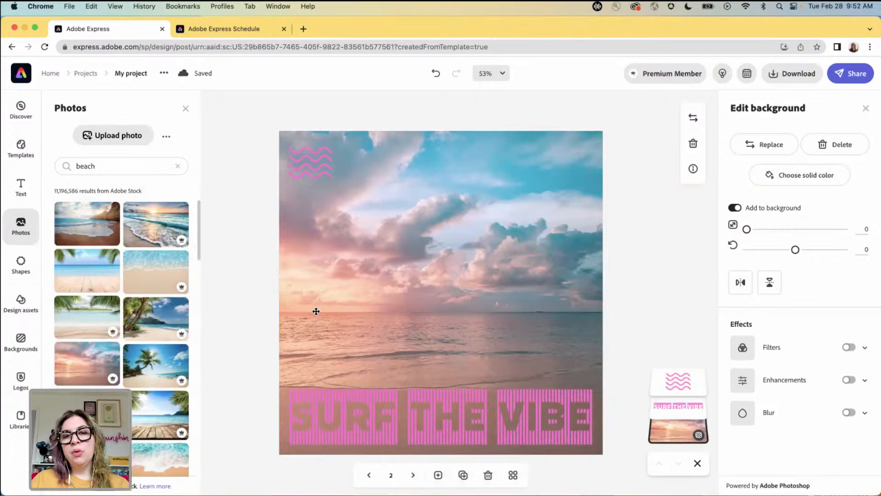
pyautogui.moveTo(316, 311); pyautogui.dragTo(506, 311)
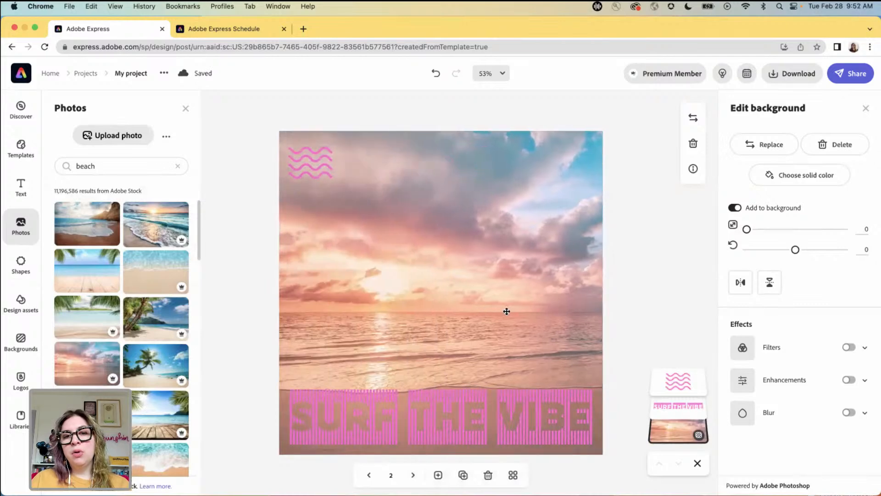
# Step: Recolor the wave icon and the "Surf the vibe" title with the palette's off-white #F5F5F5
pyautogui.click(314, 169)
pyautogui.click(742, 169)
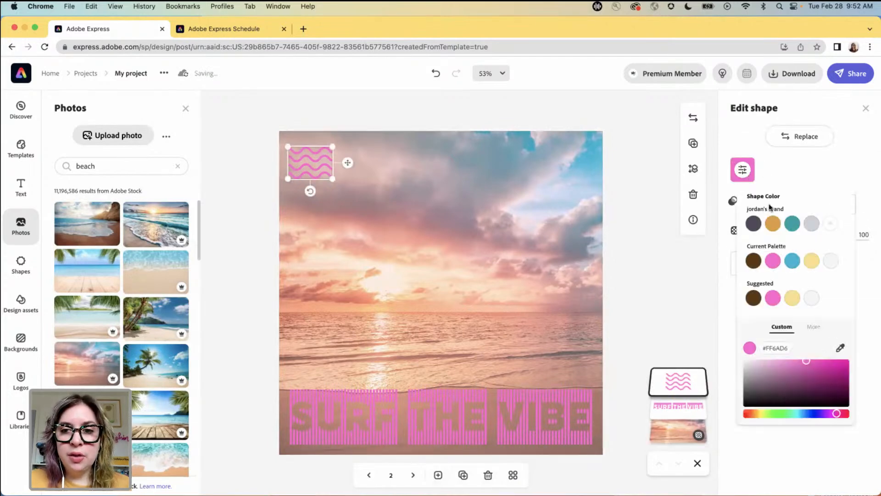
pyautogui.click(829, 263)
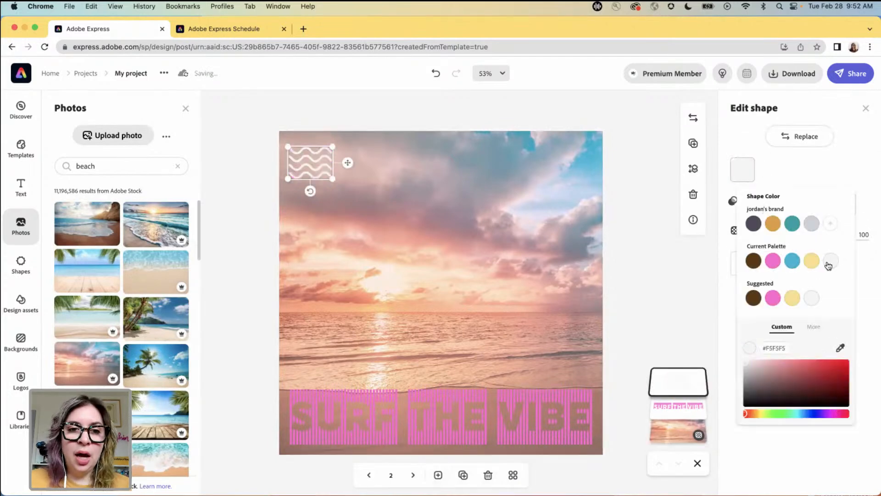
pyautogui.click(478, 399)
pyautogui.click(742, 213)
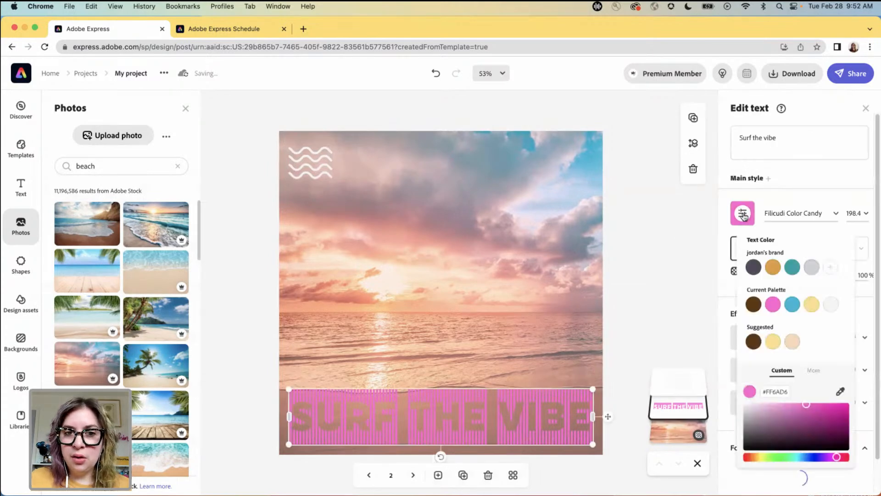
pyautogui.click(831, 305)
pyautogui.click(668, 283)
pyautogui.click(664, 289)
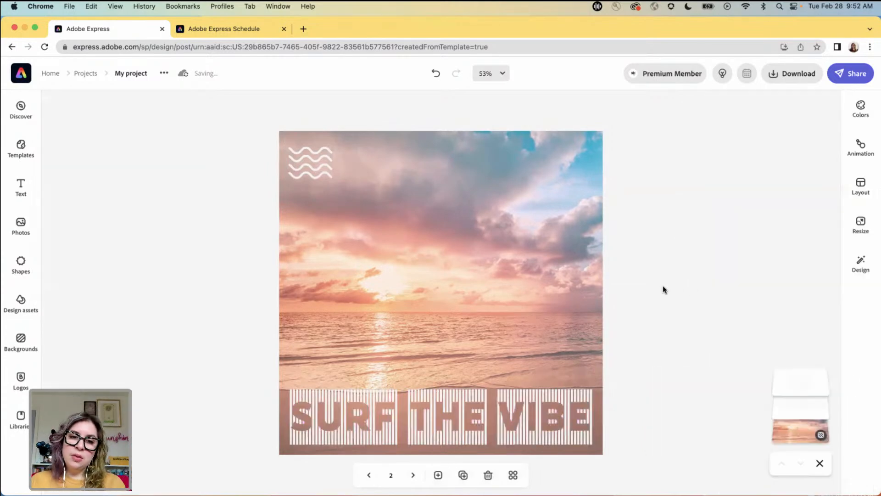
# Step: Recolor the wave icon with the bright blue #26B9D8 sampled from the sky in the background photo
pyautogui.click(303, 167)
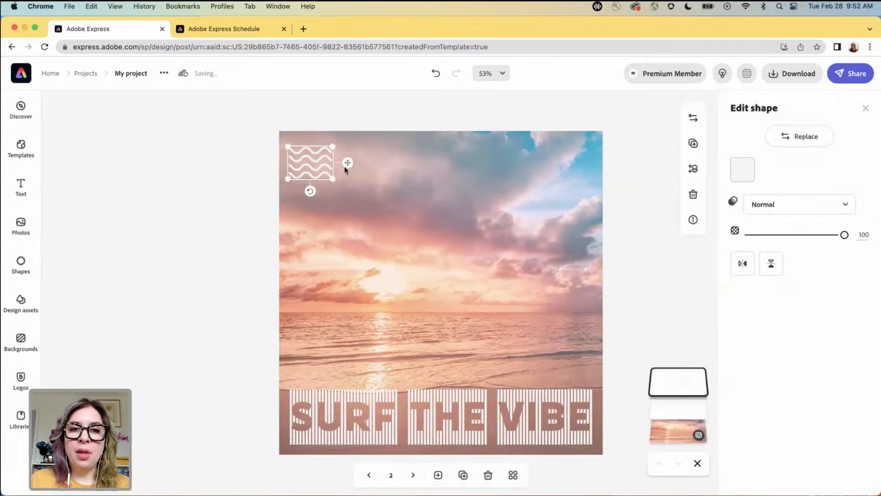
pyautogui.click(740, 177)
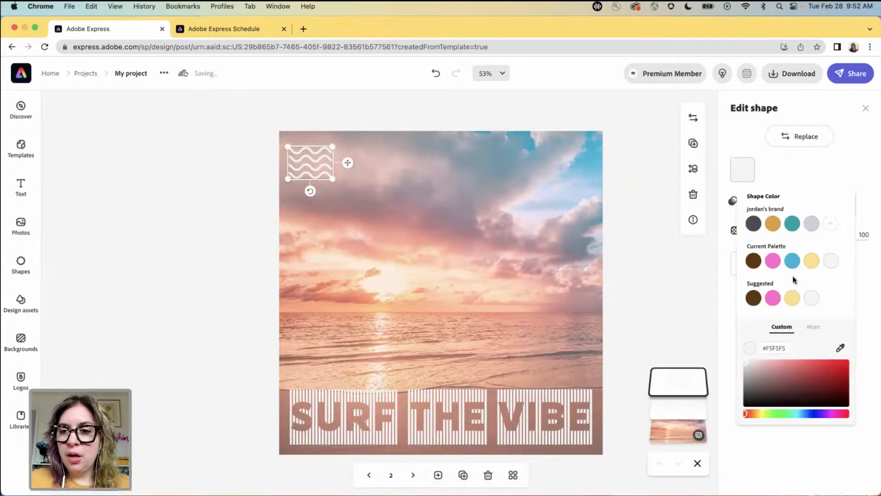
pyautogui.click(839, 348)
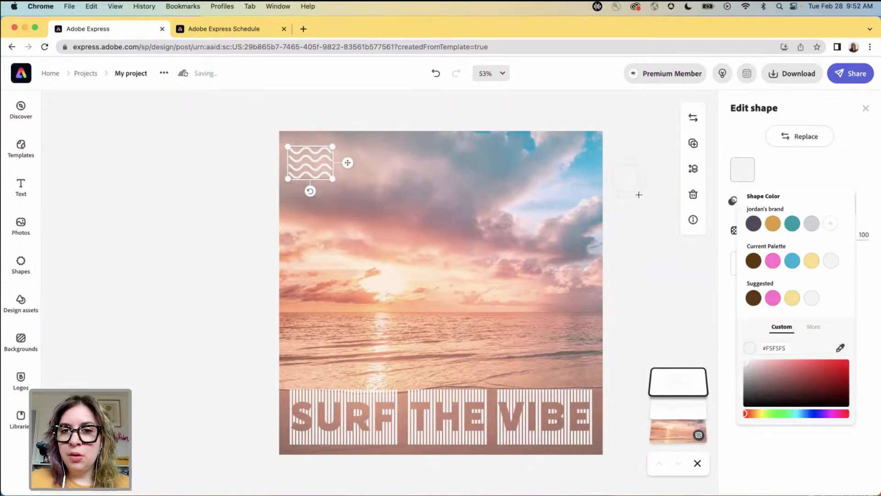
pyautogui.click(596, 161)
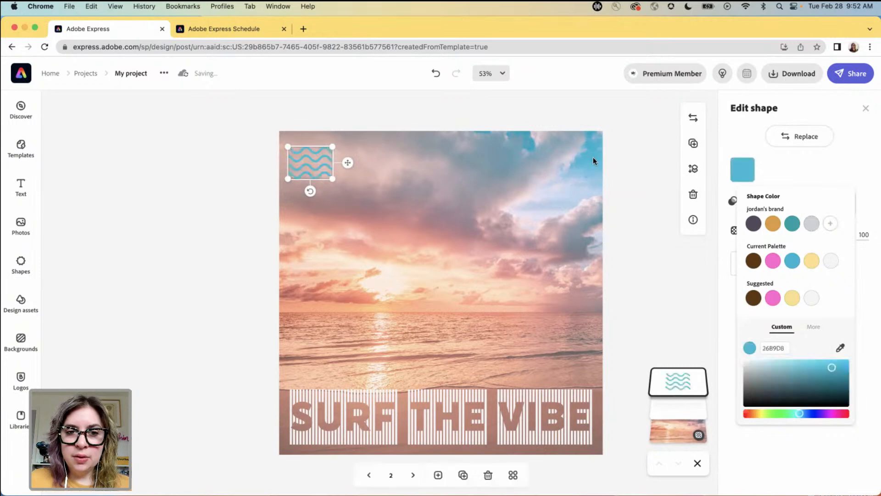
# Step: Color the "Surf the vibe" title with the current palette's blue #26B9D8 to match the wave icon
pyautogui.click(507, 399)
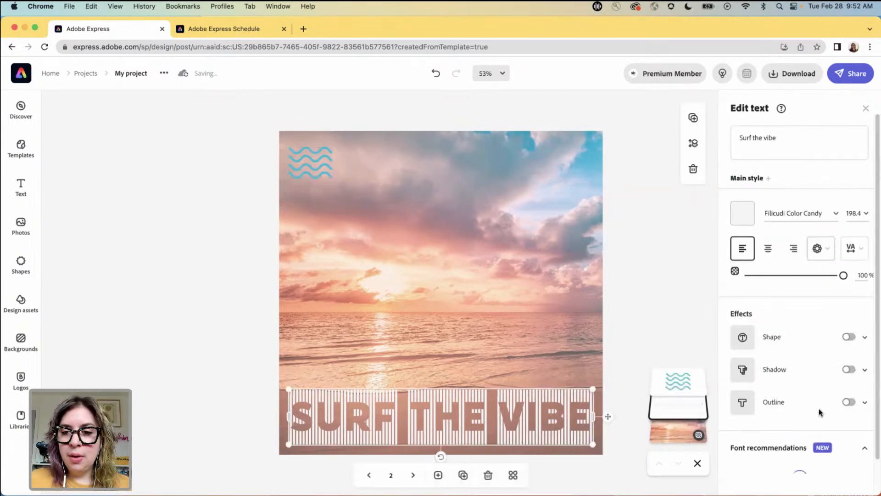
pyautogui.click(742, 214)
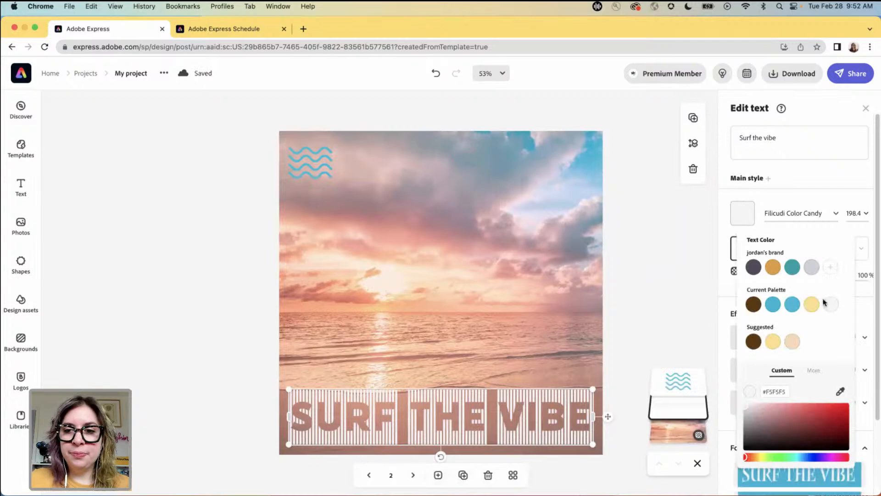
pyautogui.click(792, 305)
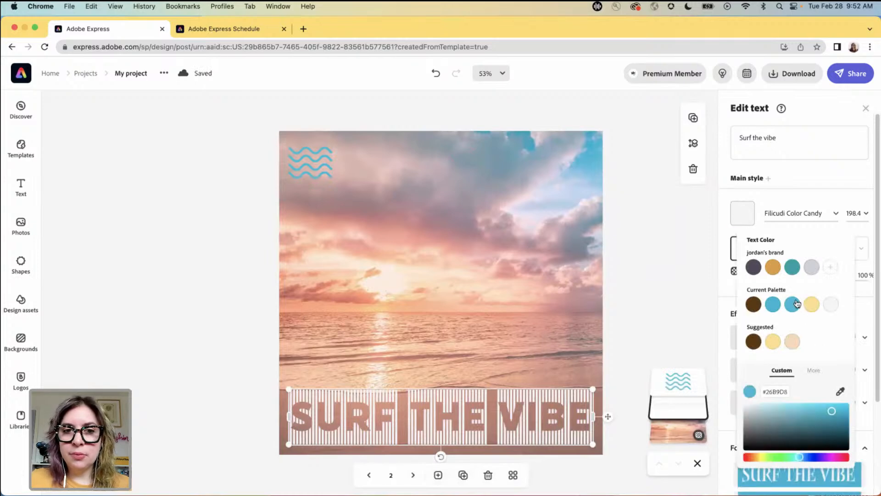
# Step: Recolor the wave icon on the "Surf the vibe" cover with the suggested off-white #F5F5F5
pyautogui.click(681, 297)
pyautogui.click(670, 300)
pyautogui.click(321, 163)
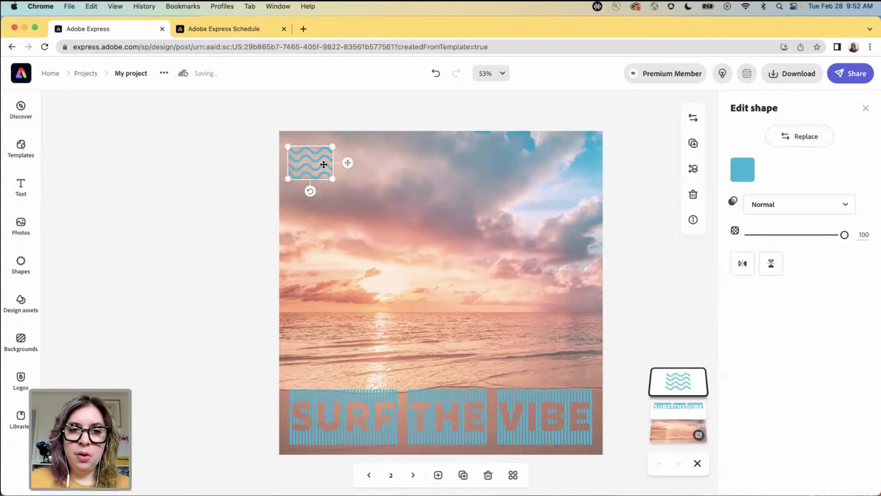
pyautogui.click(740, 170)
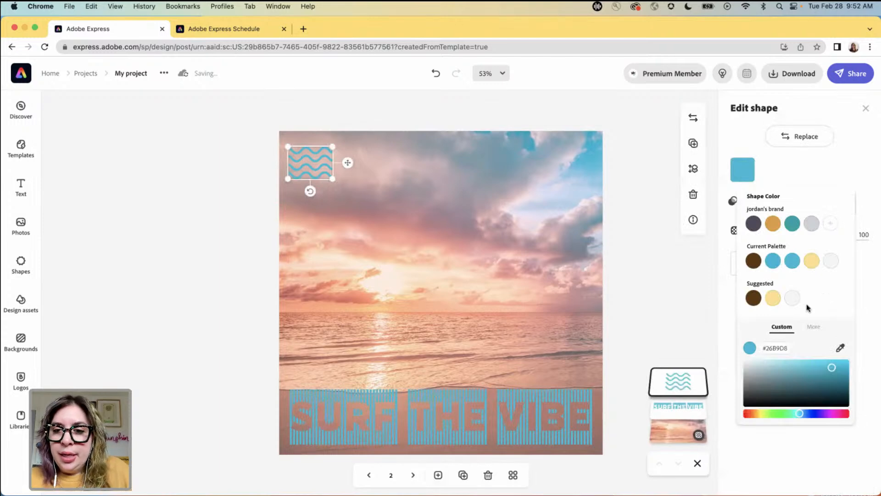
pyautogui.click(792, 298)
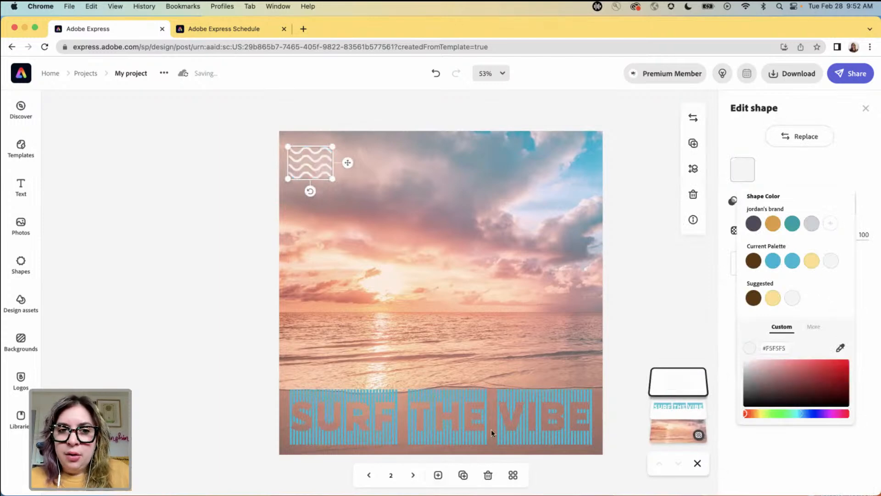
# Step: Set the "Surf the vibe" title's text color to off-white #F5F5F5 to match the wave icon
pyautogui.click(526, 399)
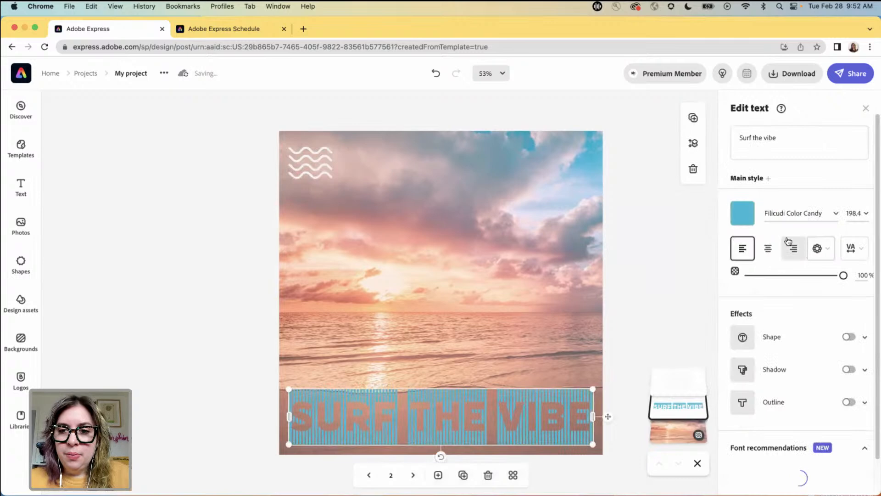
pyautogui.click(742, 213)
pyautogui.click(793, 338)
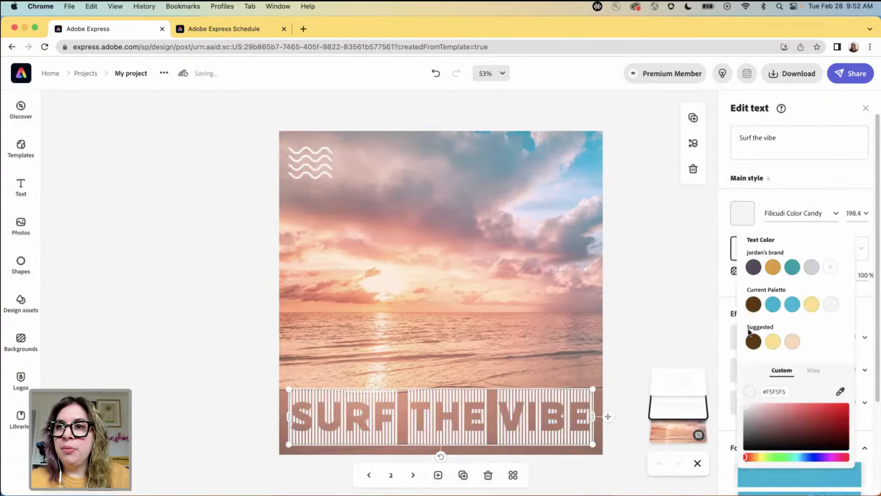
# Step: Shift the sunset background photo to the left within the cover so more of its blue sky shows
pyautogui.click(552, 314)
pyautogui.moveTo(500, 307); pyautogui.dragTo(326, 318)
pyautogui.moveTo(452, 402)
pyautogui.mouseDown()
pyautogui.moveTo(453, 335)
pyautogui.moveTo(463, 382)
pyautogui.moveTo(453, 404)
pyautogui.mouseUp()
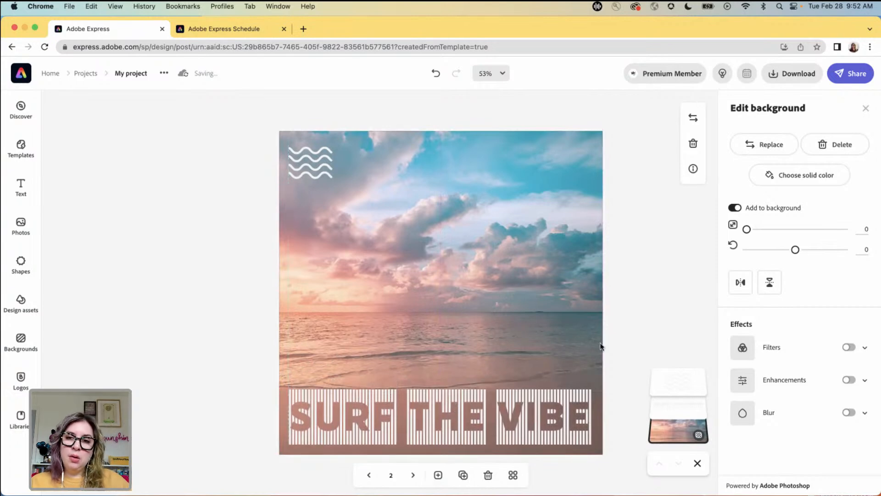
pyautogui.click(558, 402)
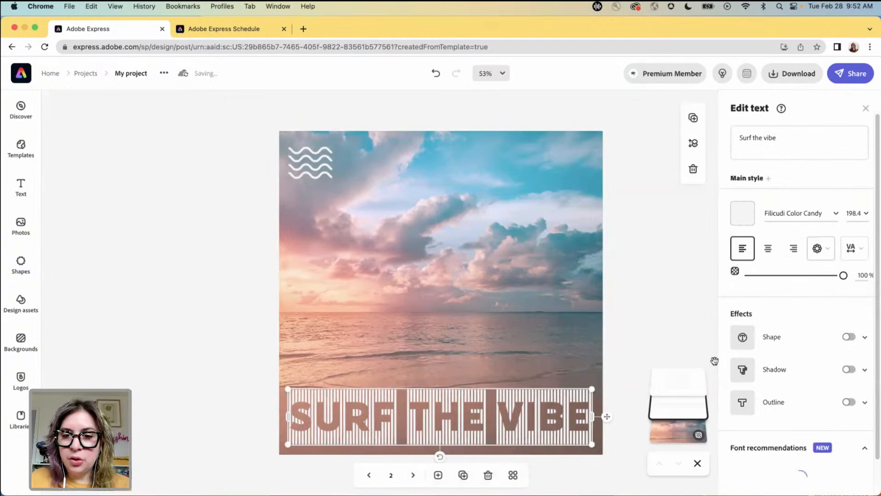
# Step: Turn on enhancements for the sunset background photo and raise its contrast to 33
pyautogui.click(685, 434)
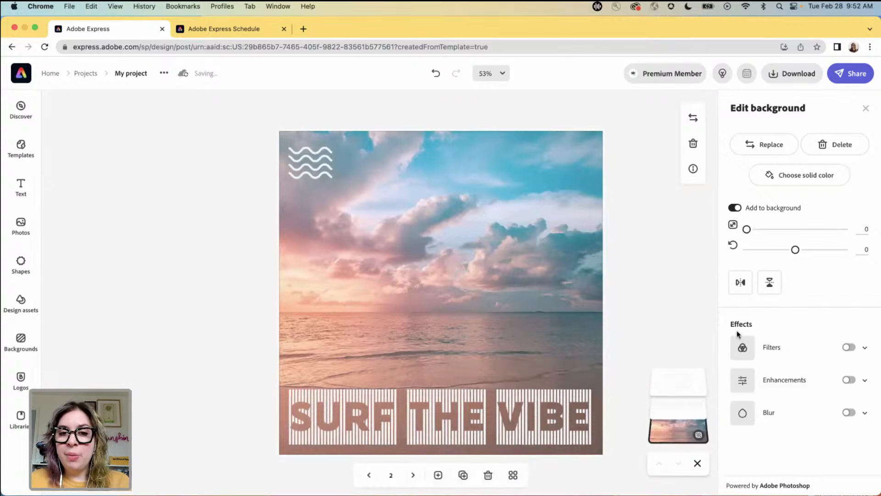
pyautogui.click(743, 380)
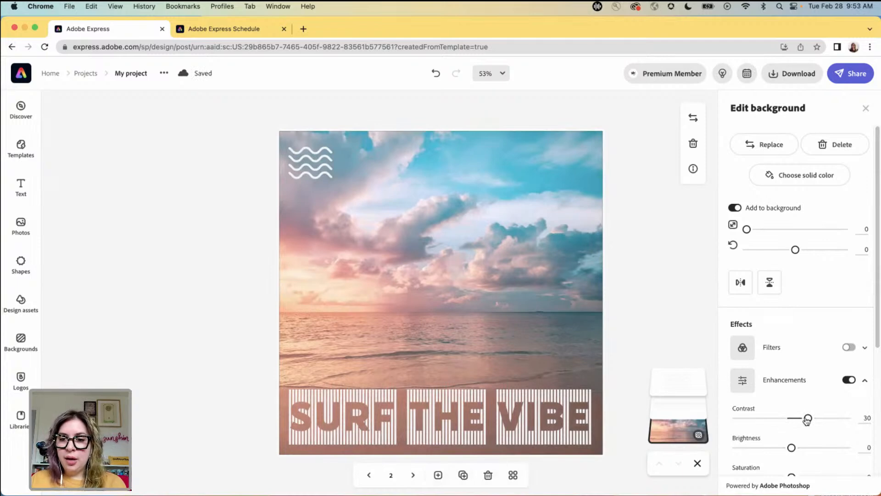
pyautogui.moveTo(808, 419)
pyautogui.mouseDown()
pyautogui.moveTo(817, 421)
pyautogui.moveTo(809, 418)
pyautogui.mouseUp()
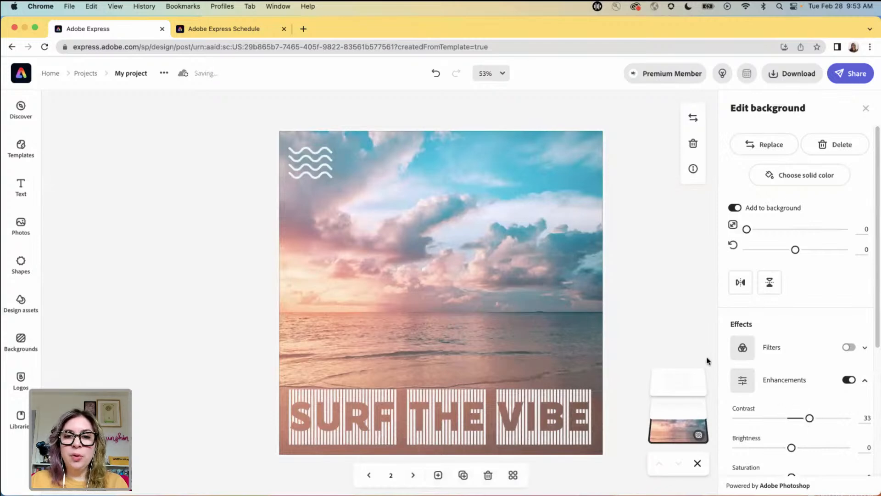
pyautogui.click(656, 312)
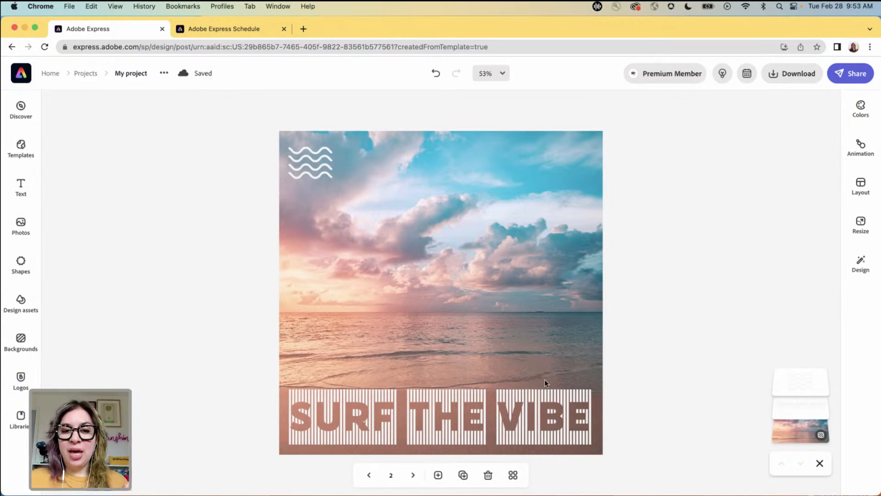
# Step: Open the "Study Soundtrack" page and move its translucent title bar higher, shrinking it to fit inside both edges of the cover
pyautogui.click(513, 475)
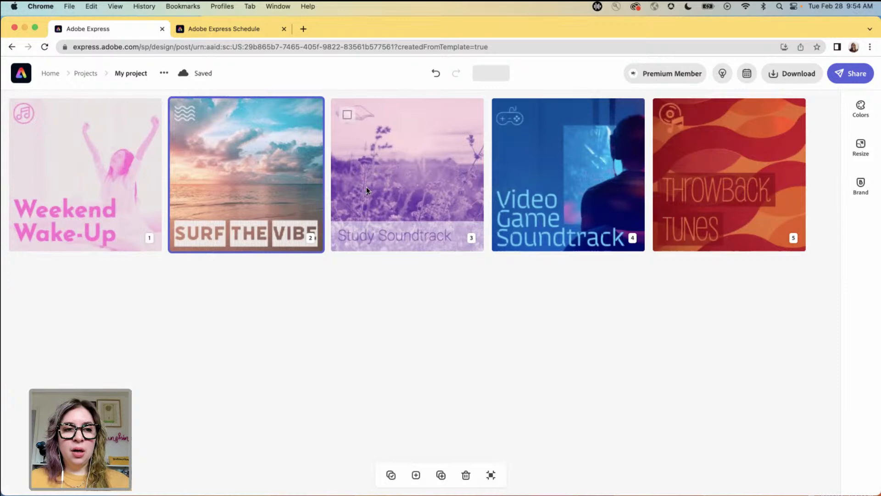
pyautogui.click(390, 180)
pyautogui.click(491, 475)
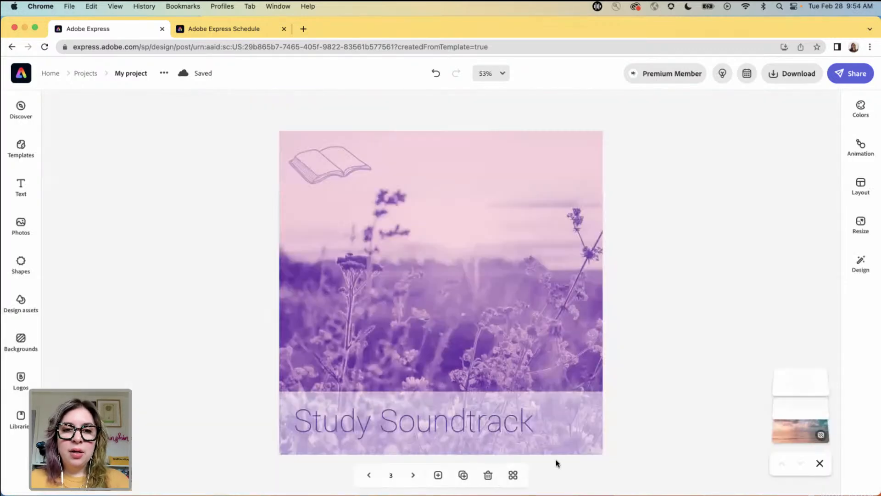
pyautogui.click(558, 422)
pyautogui.moveTo(561, 417); pyautogui.dragTo(555, 353)
pyautogui.moveTo(275, 393); pyautogui.dragTo(301, 386)
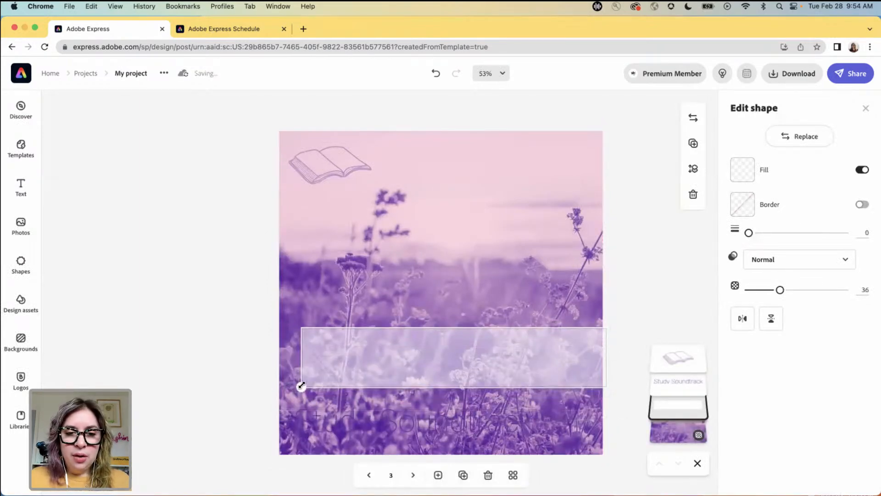
pyautogui.moveTo(603, 389); pyautogui.dragTo(579, 382)
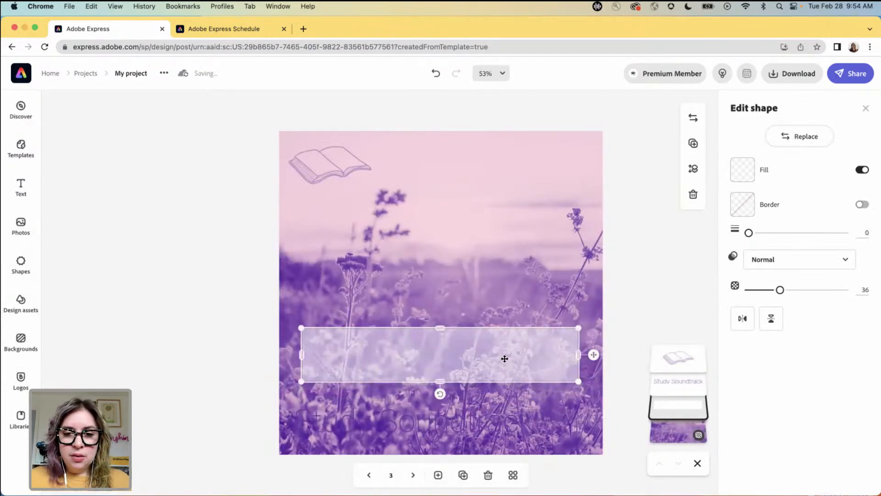
# Step: Move the "Study Soundtrack" title up and center it on the translucent bar
pyautogui.click(430, 420)
pyautogui.moveTo(430, 420); pyautogui.dragTo(429, 357)
pyautogui.click(627, 275)
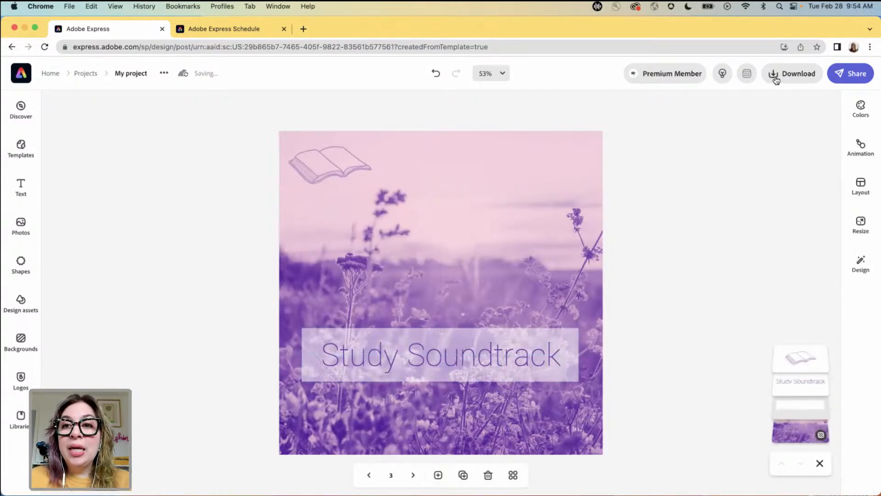
# Step: Examine the download options for page scope and file type, with the scope set to This page, without downloading
pyautogui.click(793, 79)
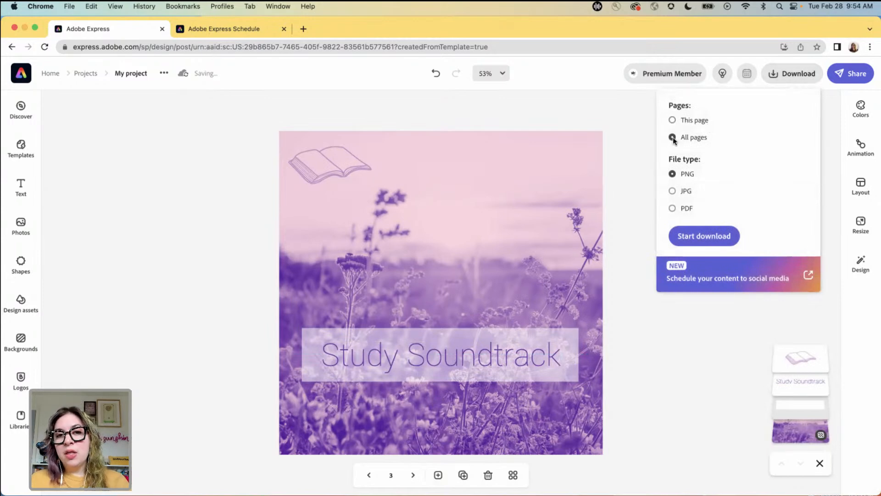
pyautogui.click(673, 120)
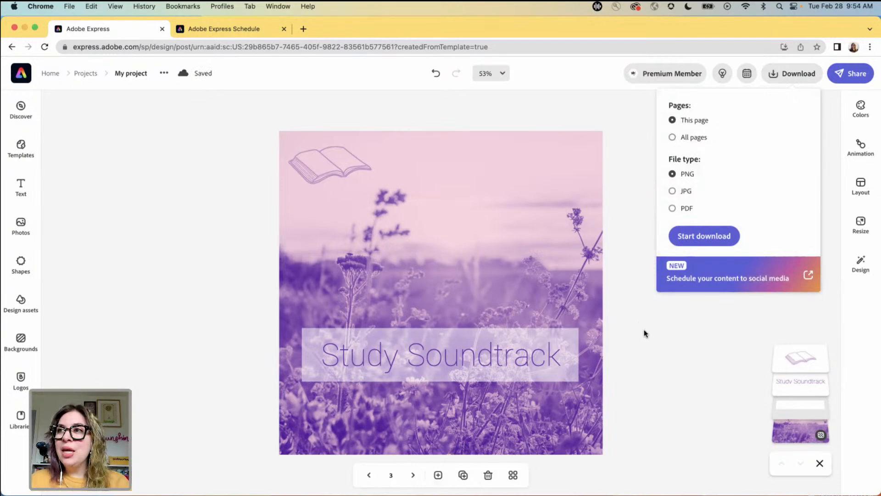
pyautogui.click(659, 355)
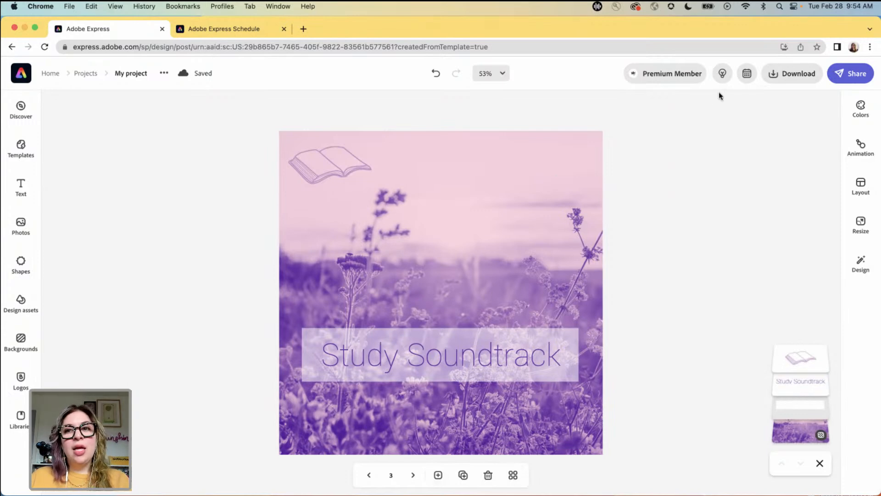
# Step: Review the playlist covers page by page, ending on the "Surf the vibe" cover
pyautogui.click(413, 474)
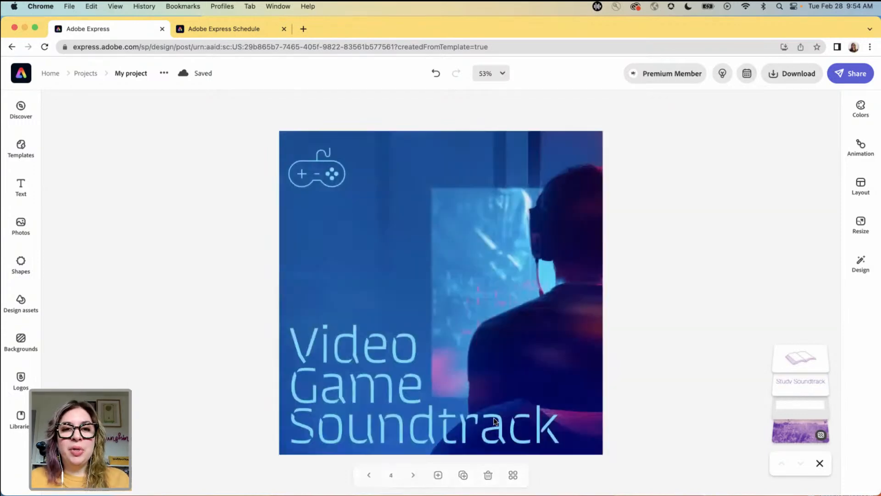
pyautogui.click(412, 475)
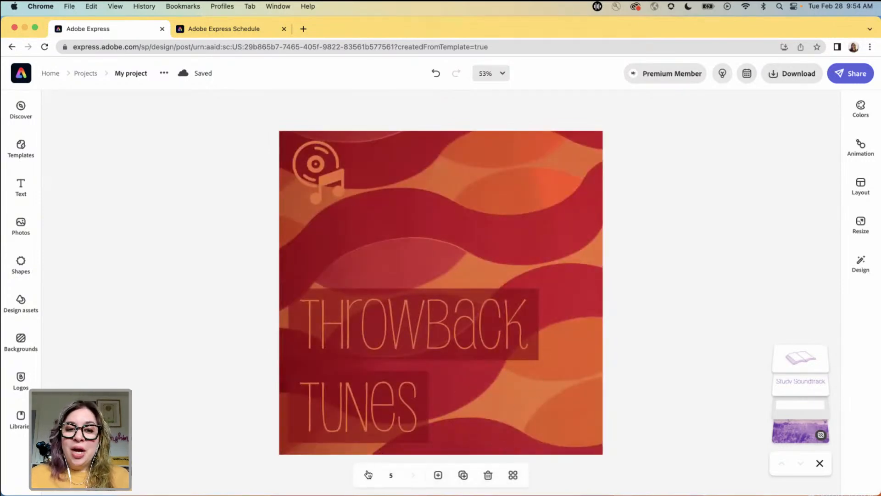
pyautogui.click(369, 475)
pyautogui.click(368, 475)
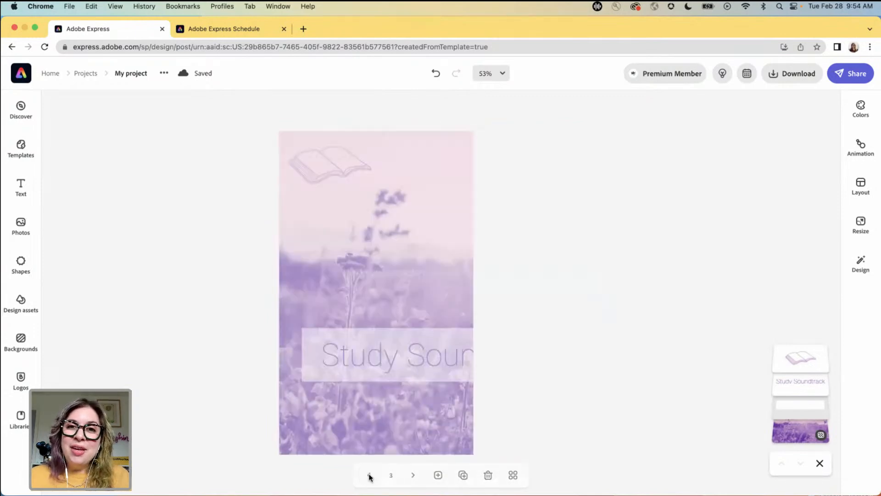
pyautogui.click(369, 475)
pyautogui.click(369, 476)
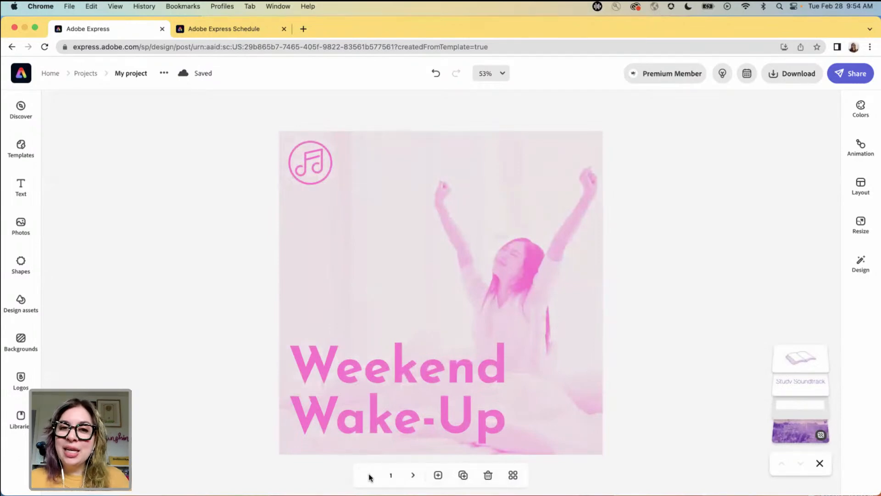
pyautogui.click(413, 475)
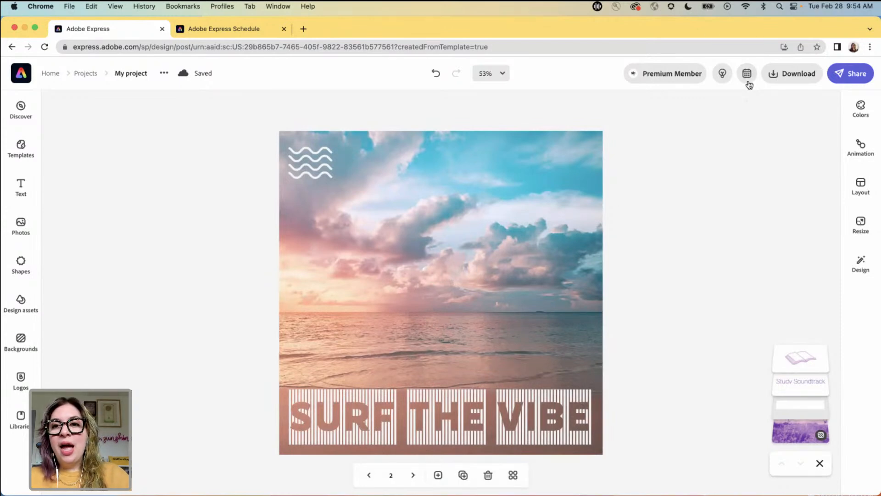
# Step: View the new scheduled post form for the "Surf the vibe" cover, dismiss it, and return to the design in Adobe Express
pyautogui.click(746, 73)
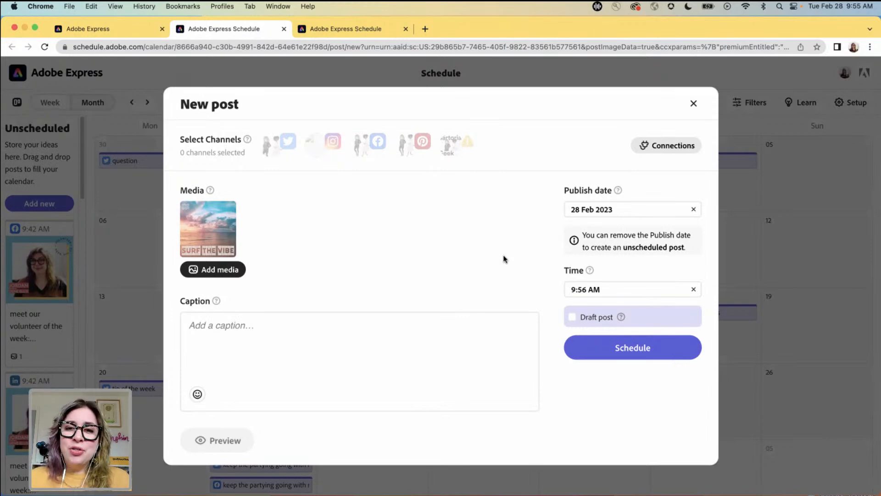
pyautogui.click(693, 103)
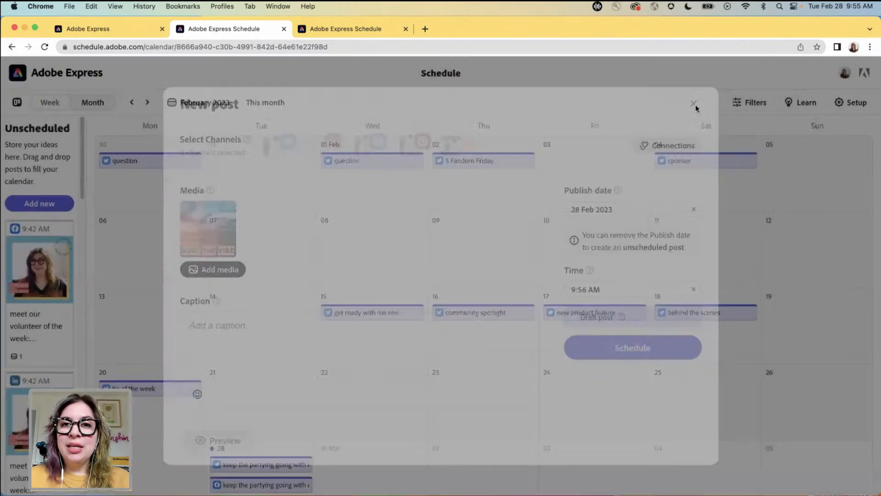
pyautogui.click(116, 28)
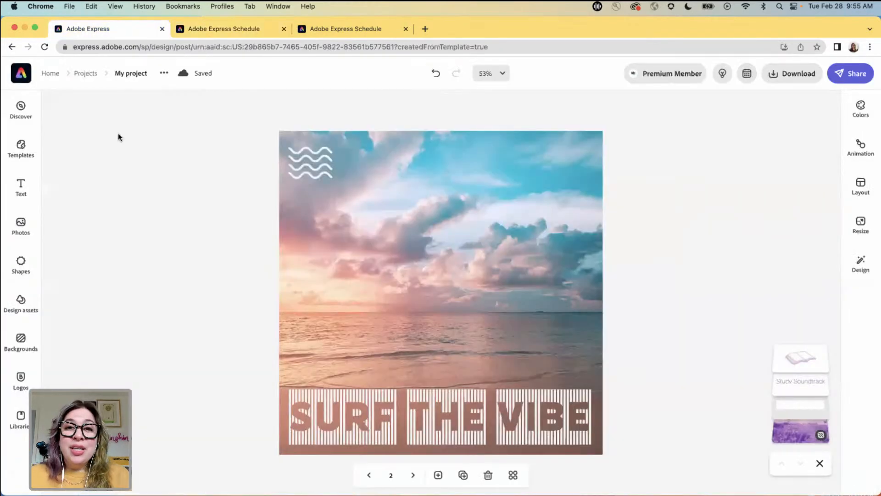